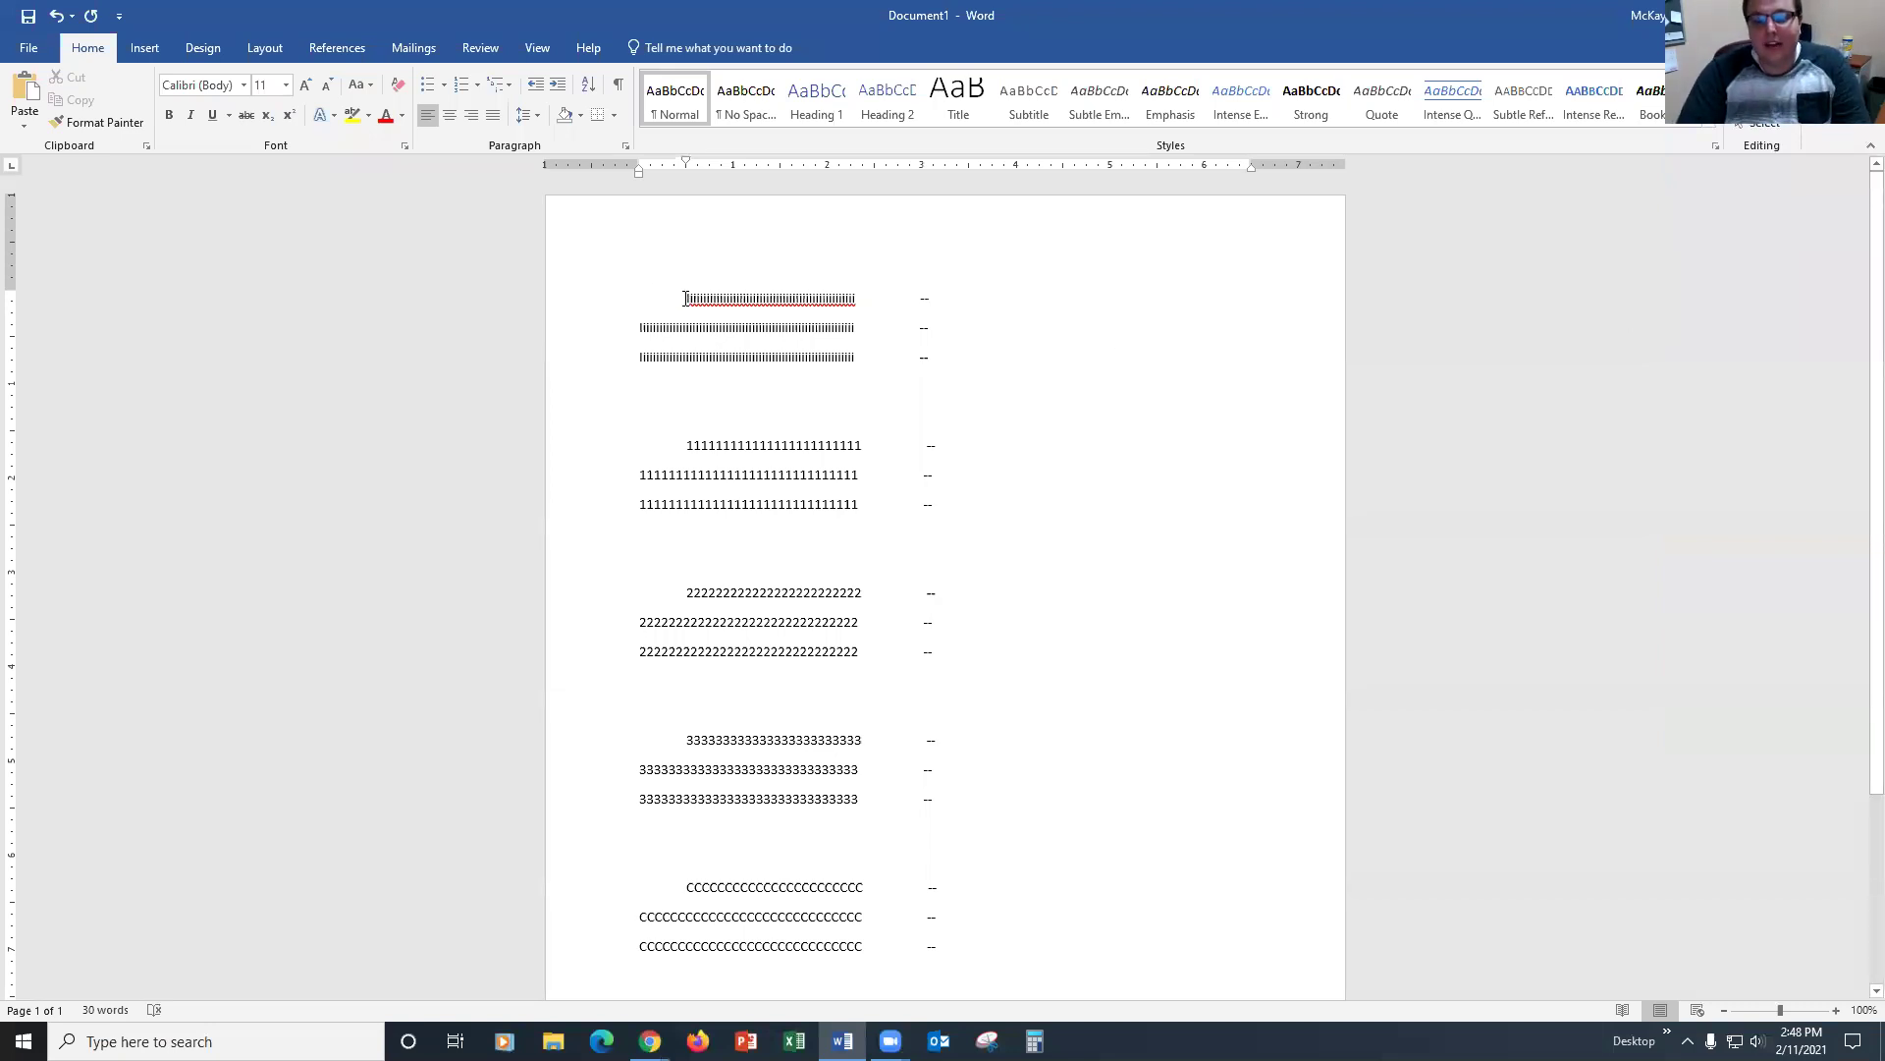
Step: Highlight the introduction lines and one main-point block to review the outline structure
drag(685, 299, 835, 356)
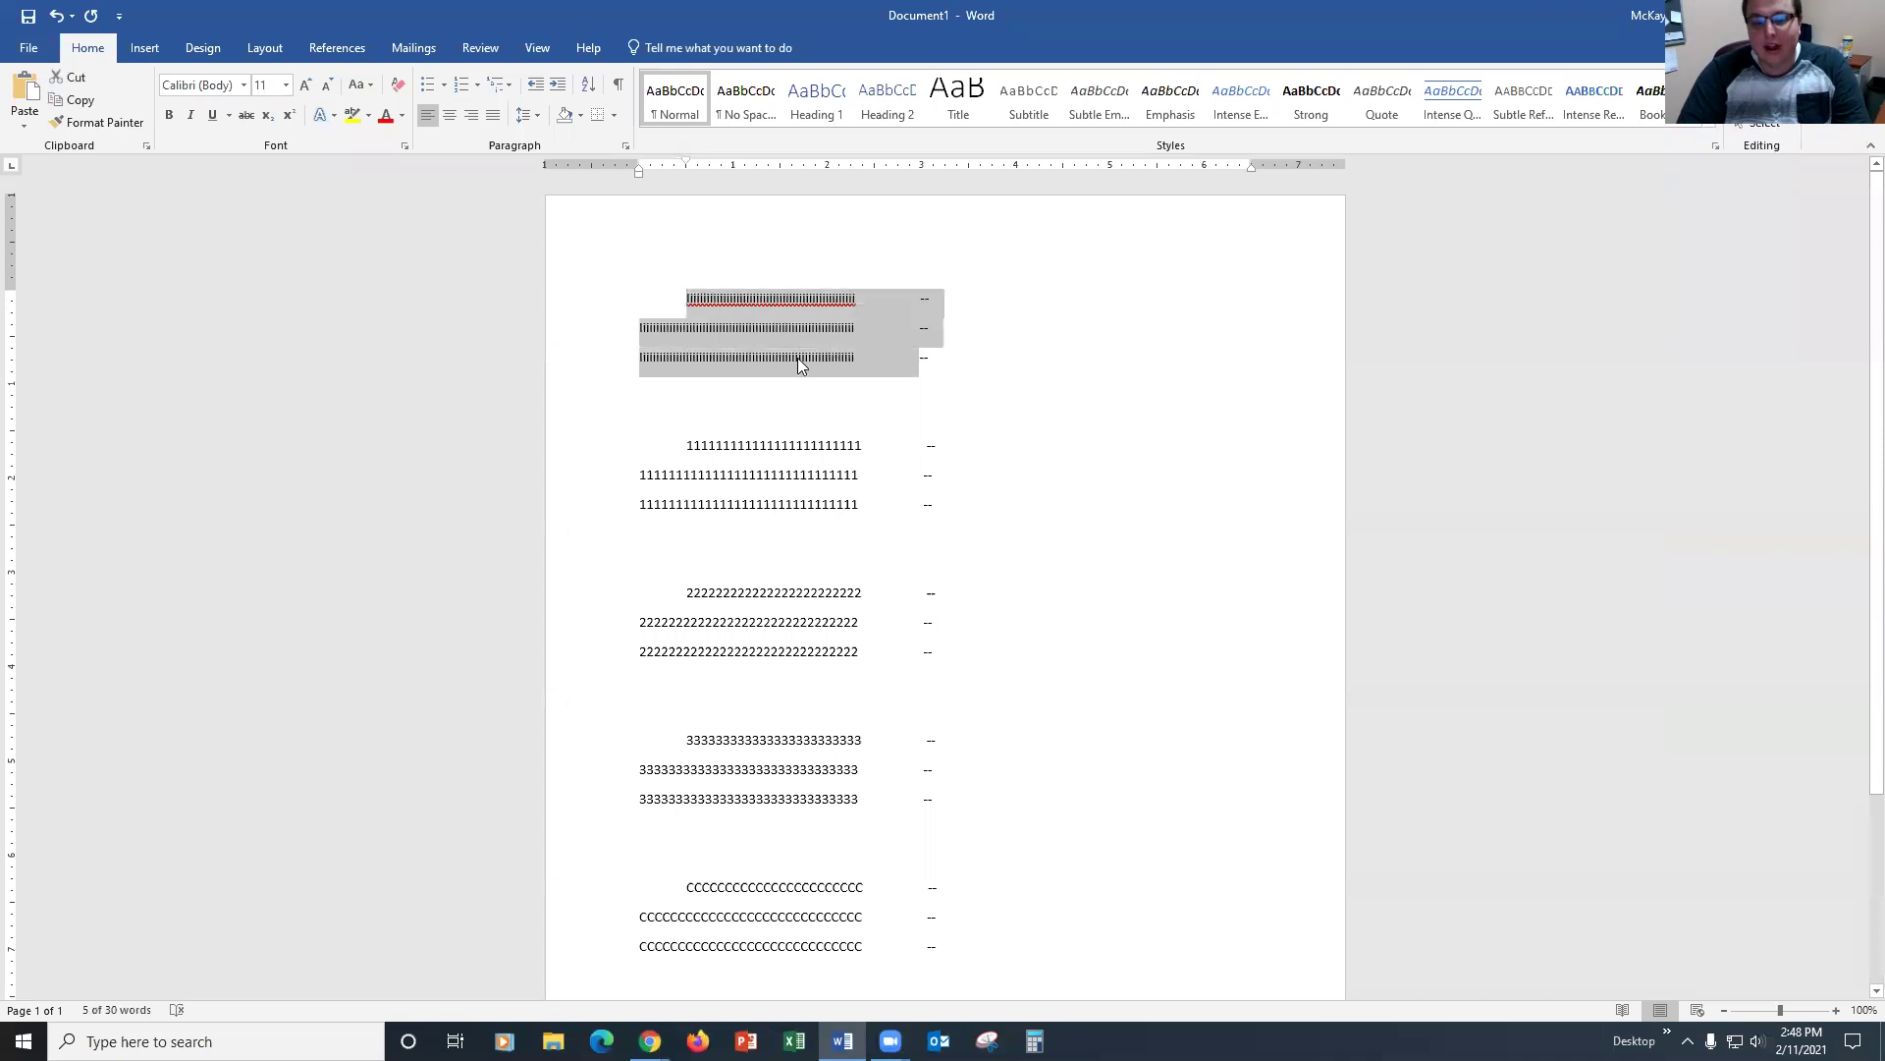
click(797, 364)
drag(719, 358, 845, 358)
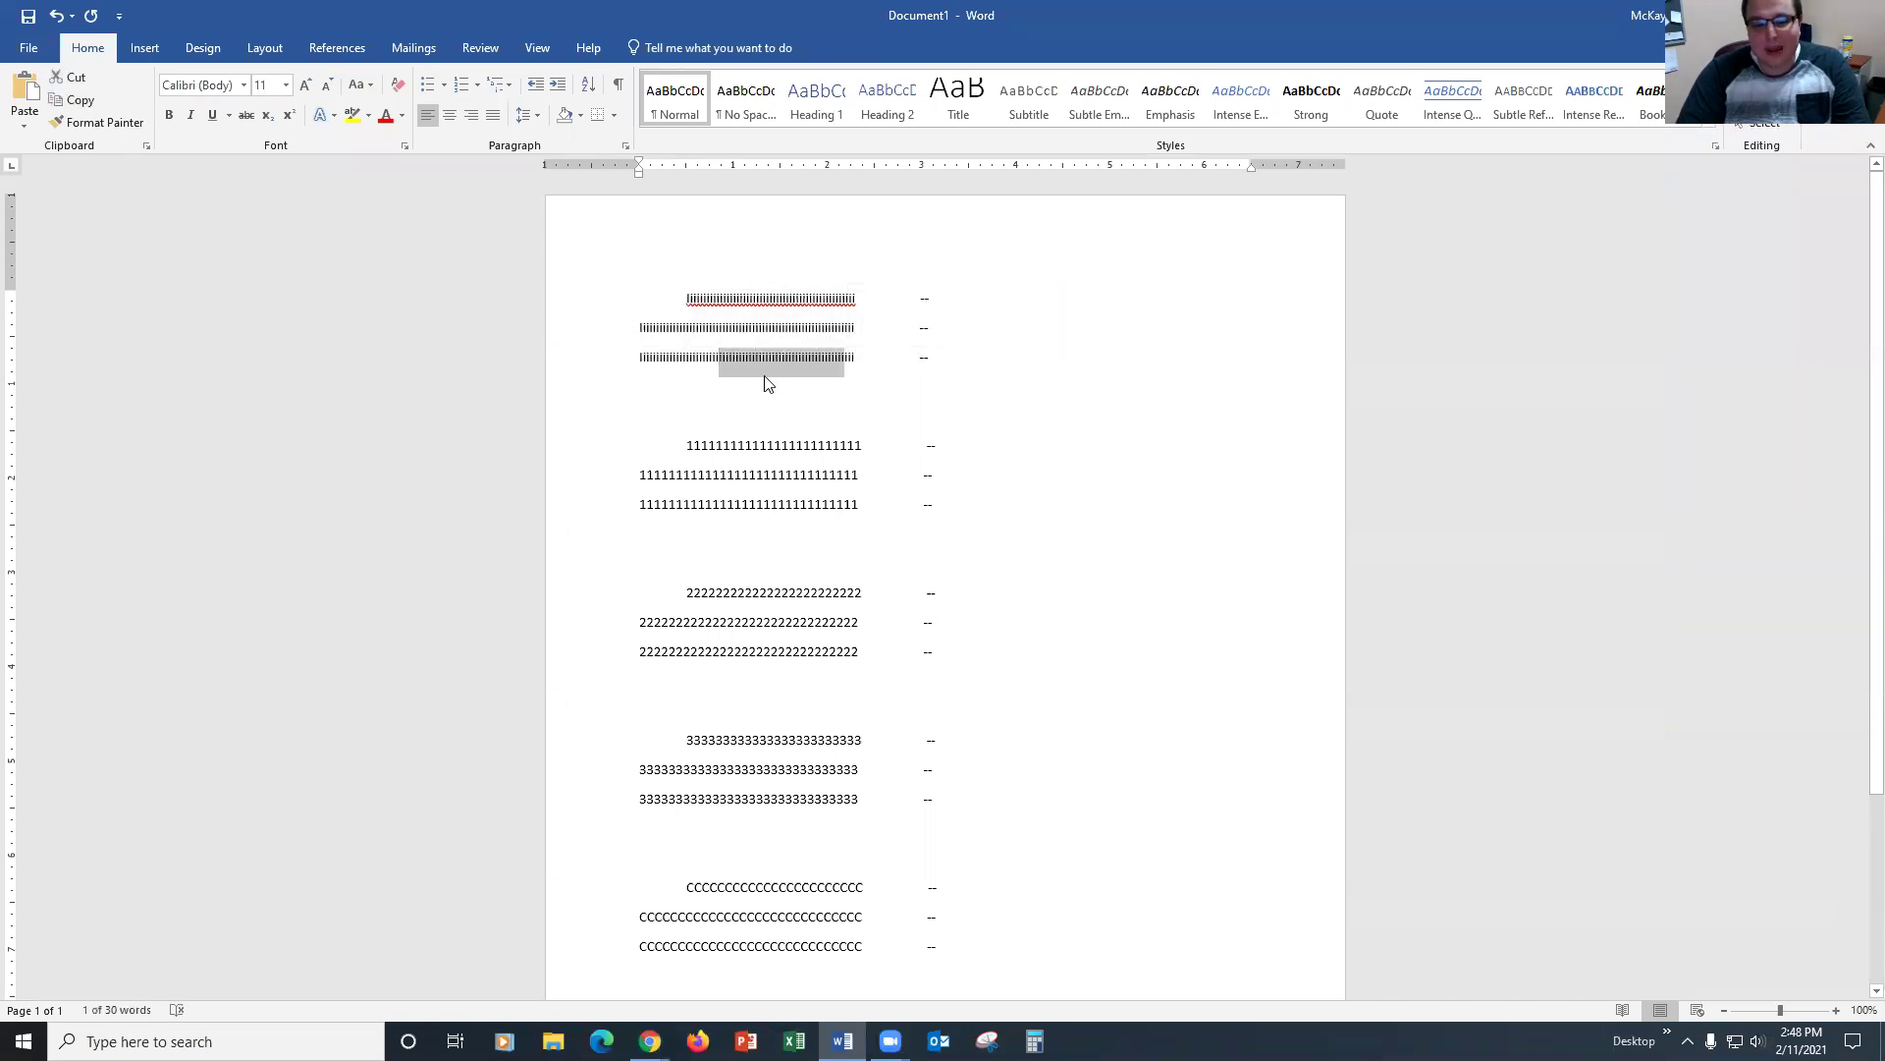
scroll(753, 355, down, 3)
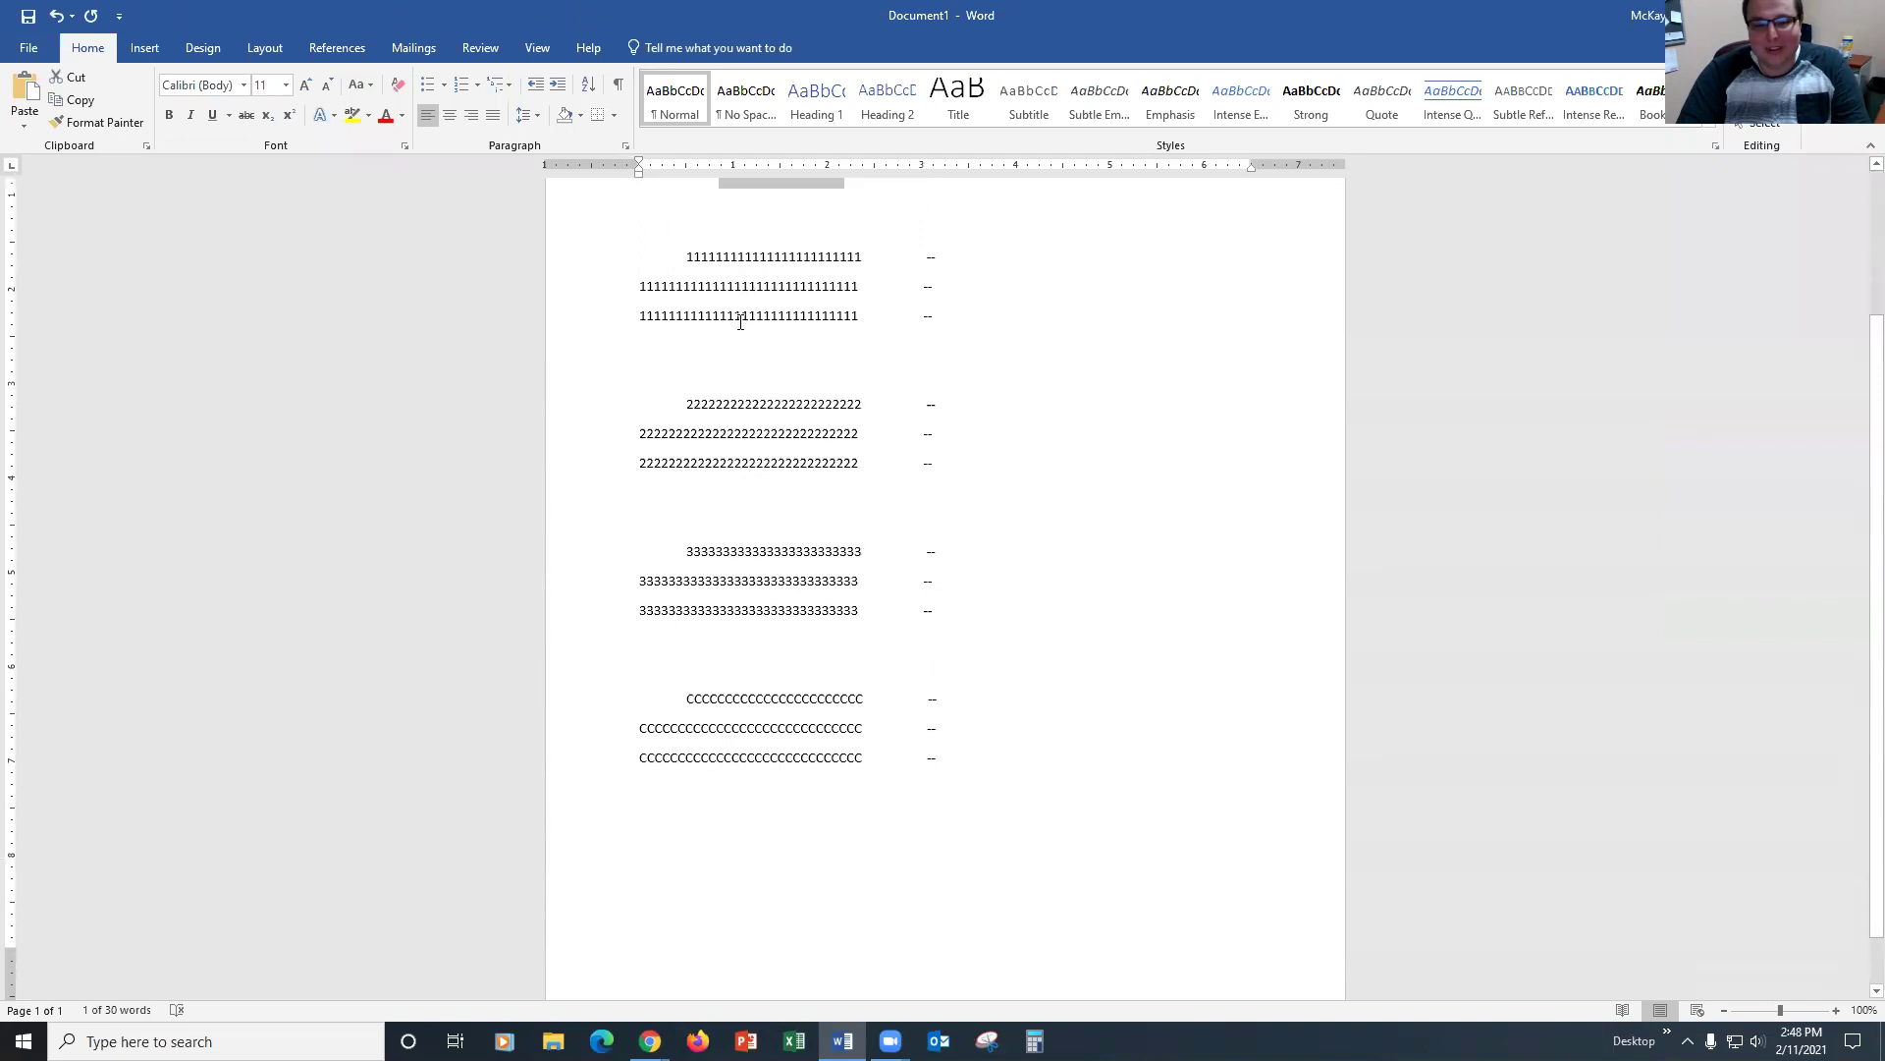
drag(711, 258, 776, 797)
scroll(821, 598, up, 3)
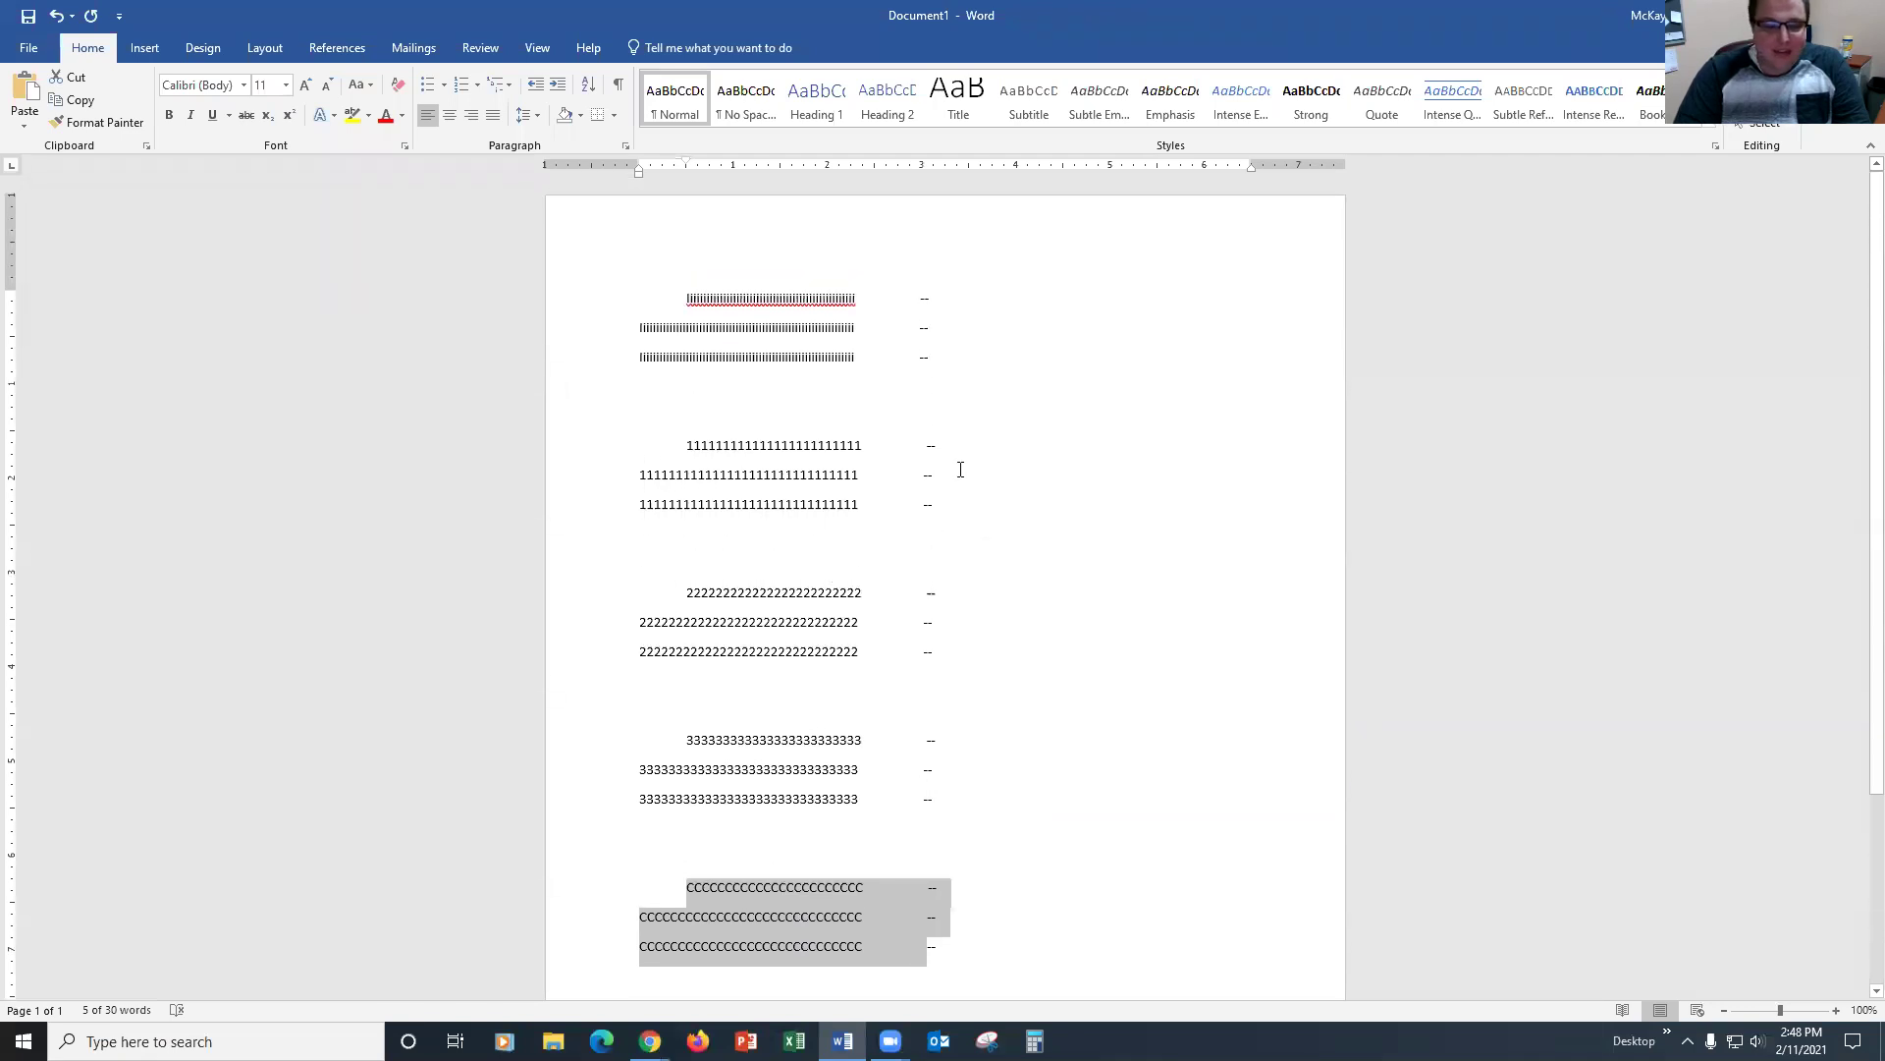
click(946, 281)
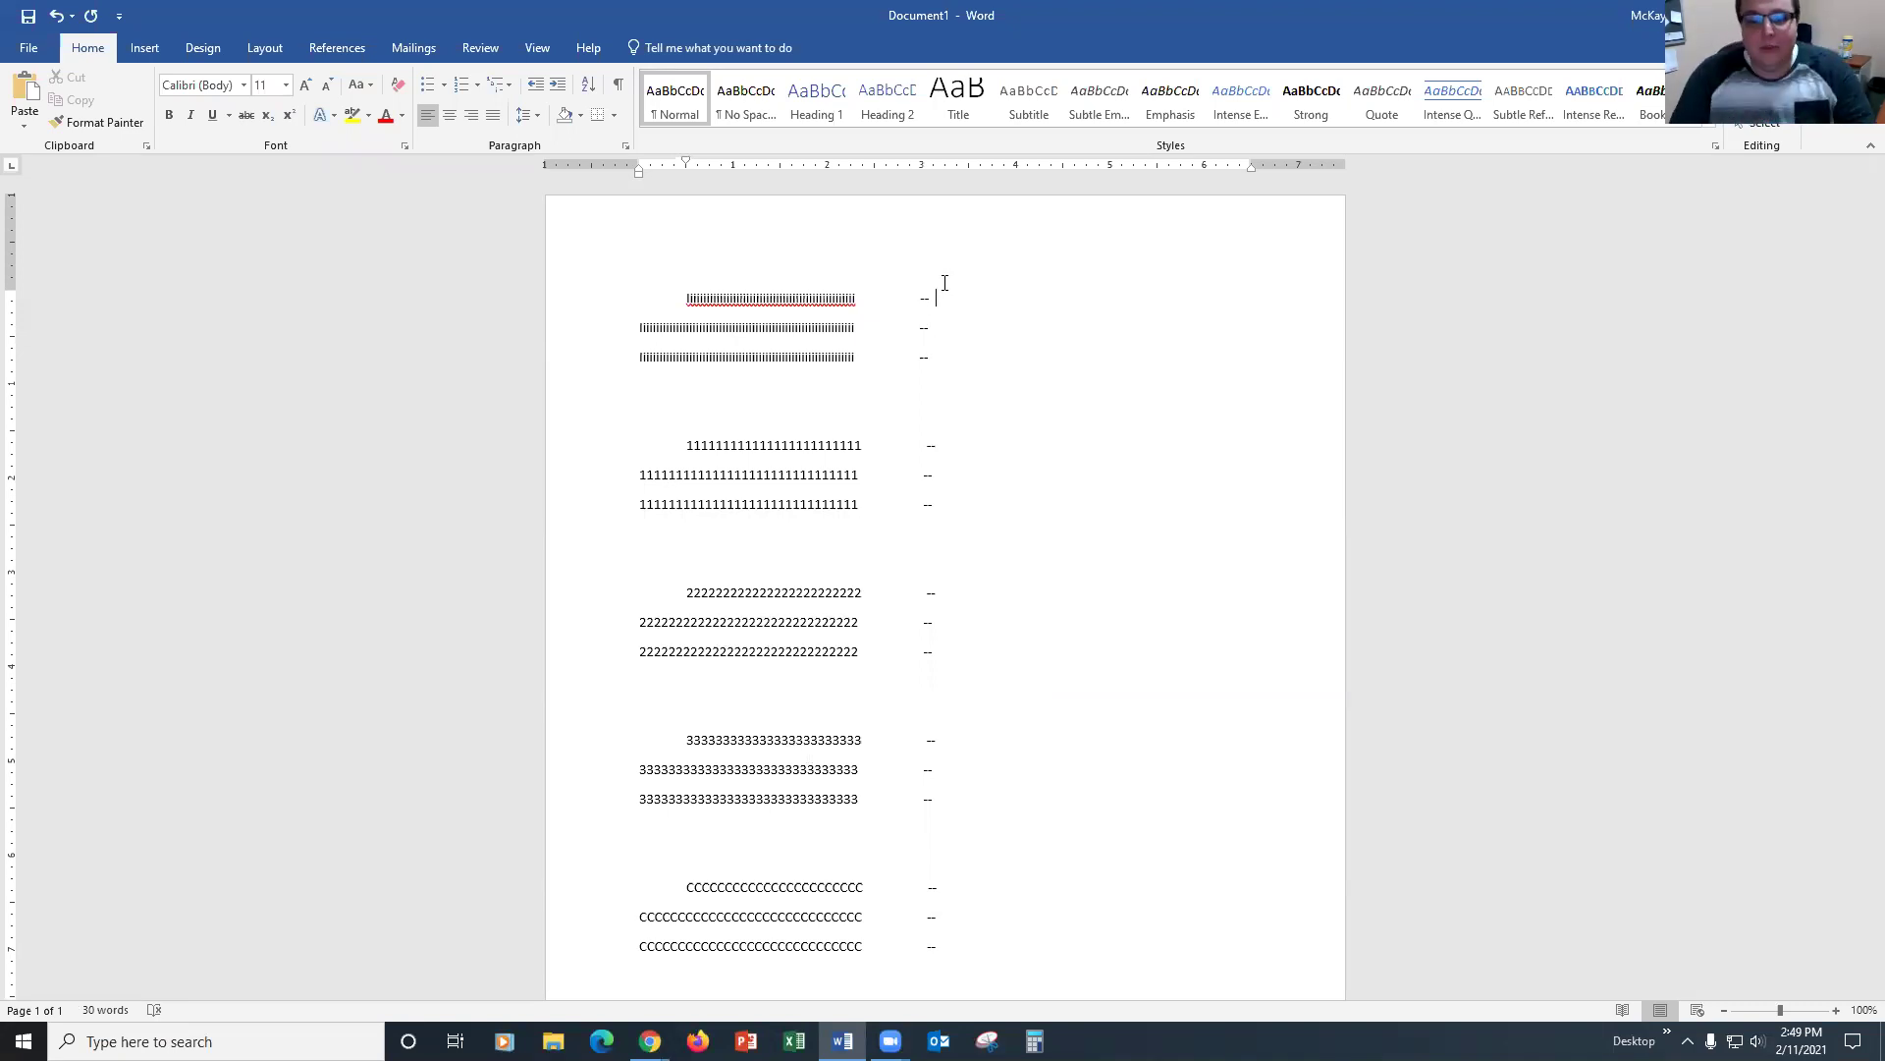
Step: Select the introduction's three lines one by one, then the whole introduction and conclusion blocks
drag(722, 299, 855, 300)
drag(653, 328, 855, 337)
drag(643, 359, 842, 359)
click(785, 362)
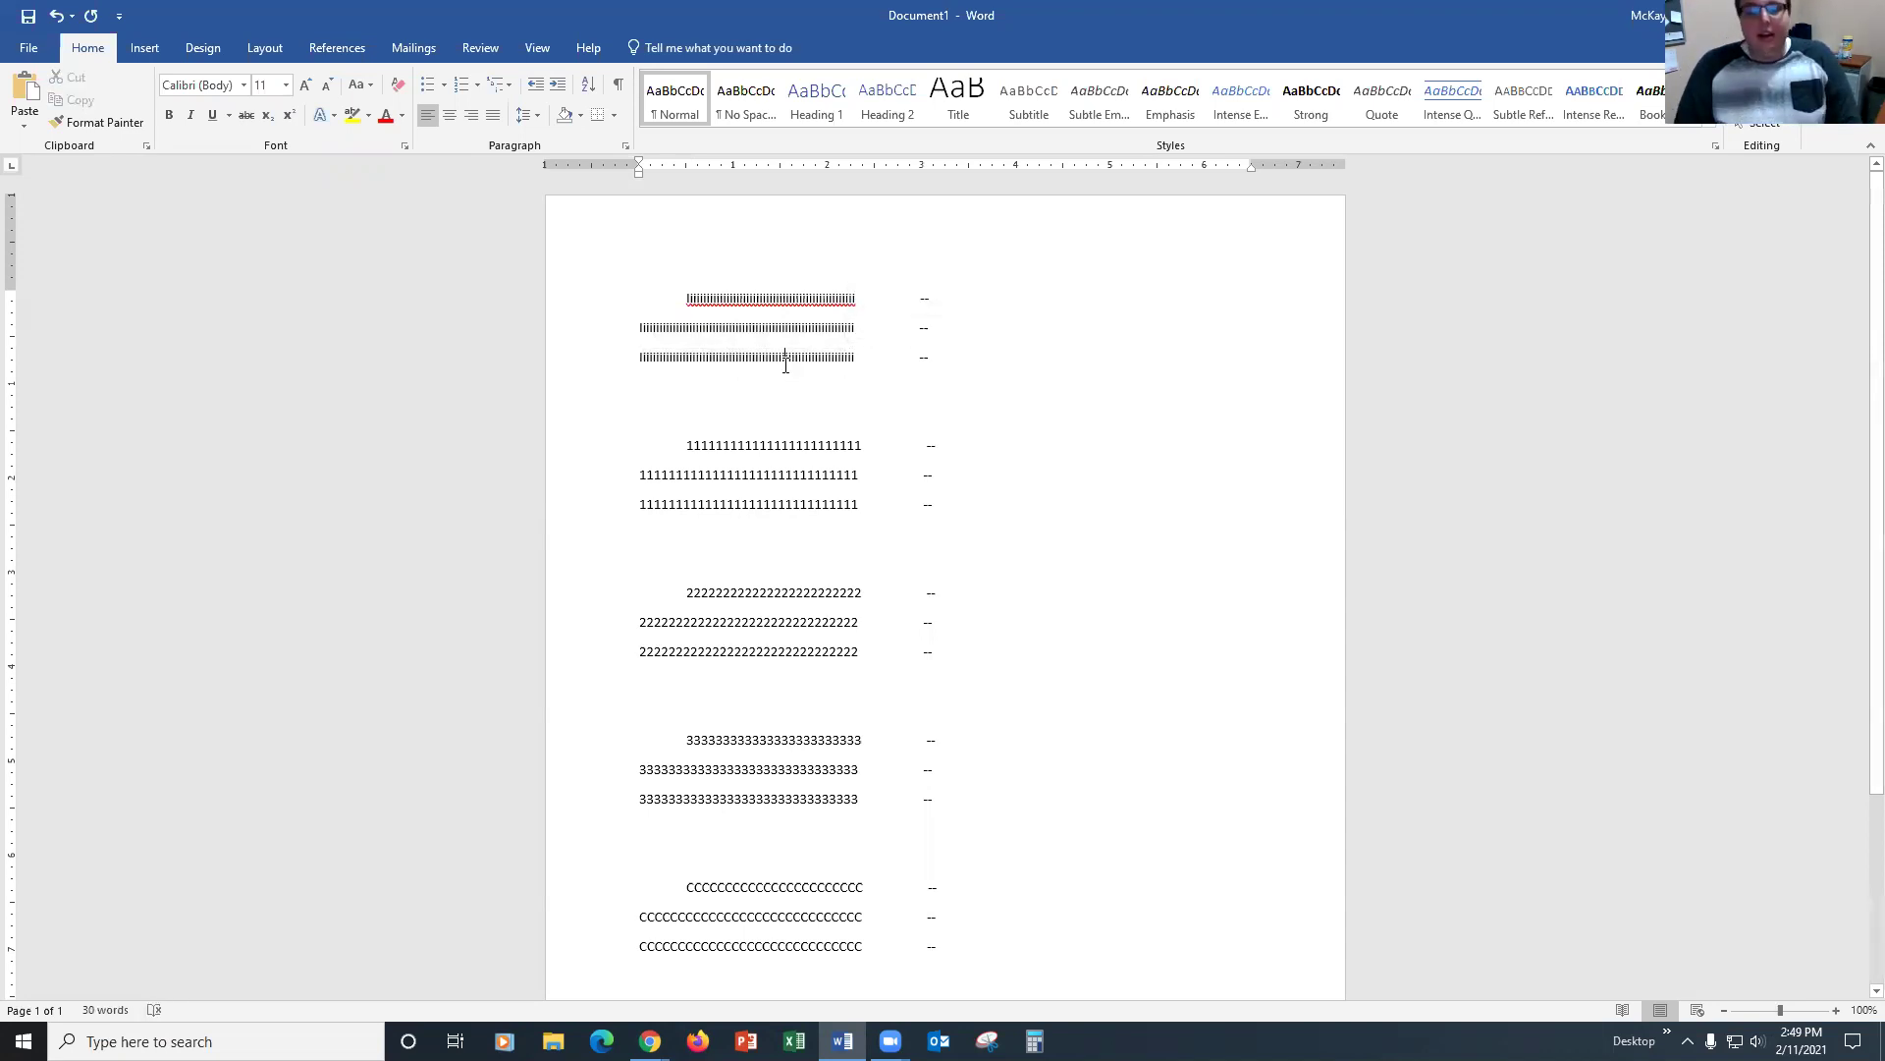
triple_click(767, 329)
scroll(709, 844, down, 2)
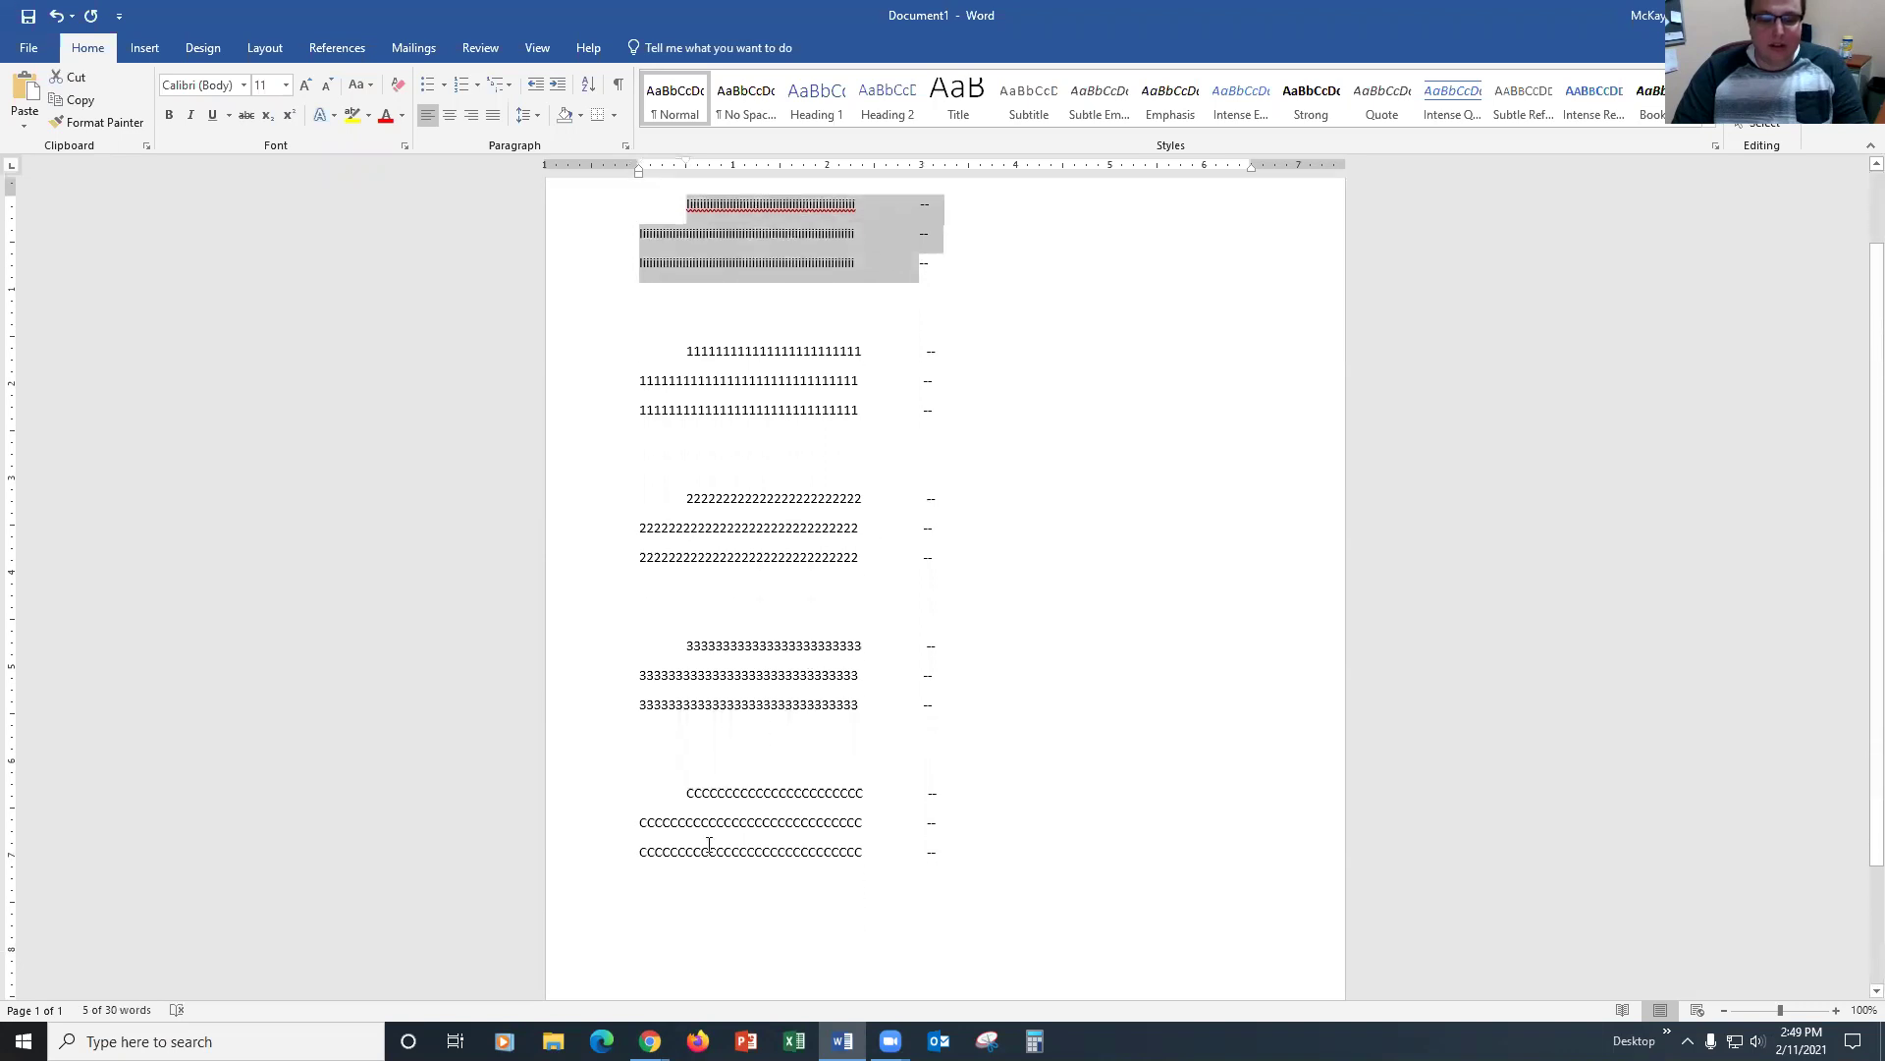
triple_click(830, 821)
scroll(833, 819, up, 1)
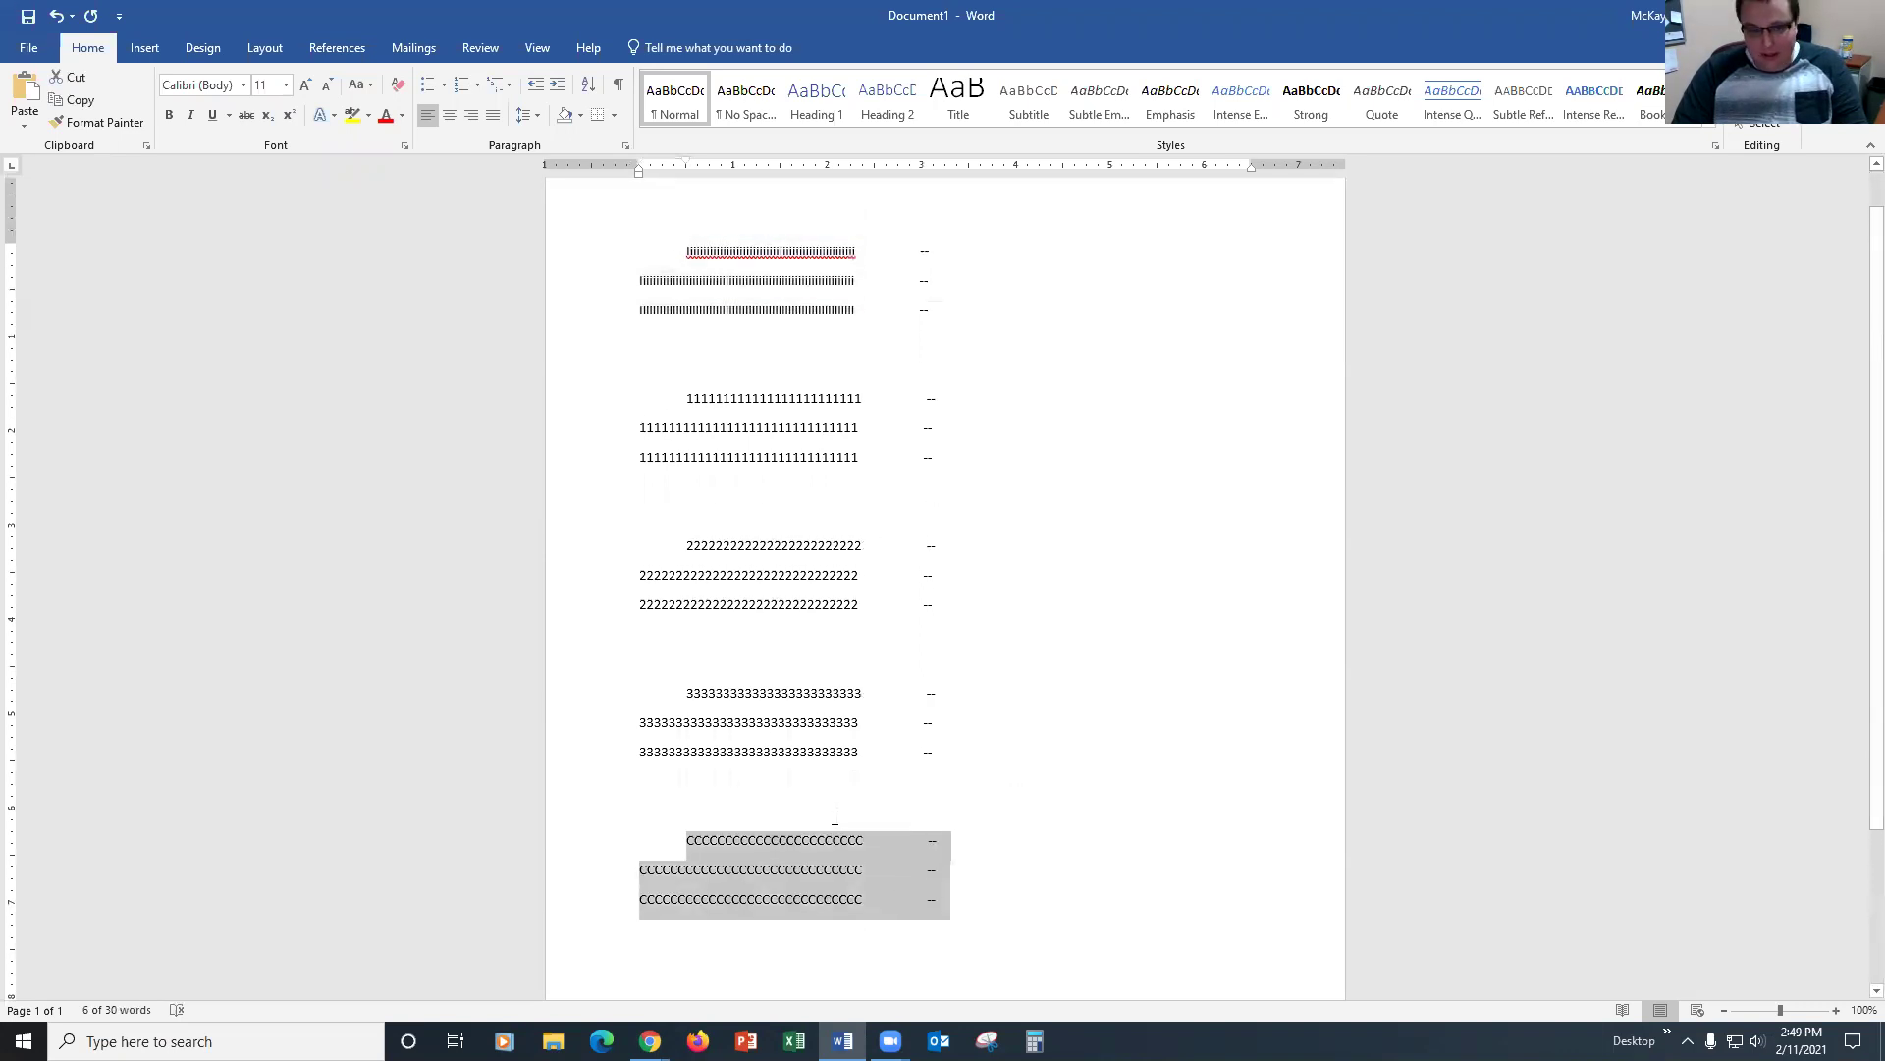
click(764, 392)
Step: Highlight the three main-point blocks and conclusion lines, then bring up the 'How to Structure Main Points' slide
drag(707, 398, 985, 749)
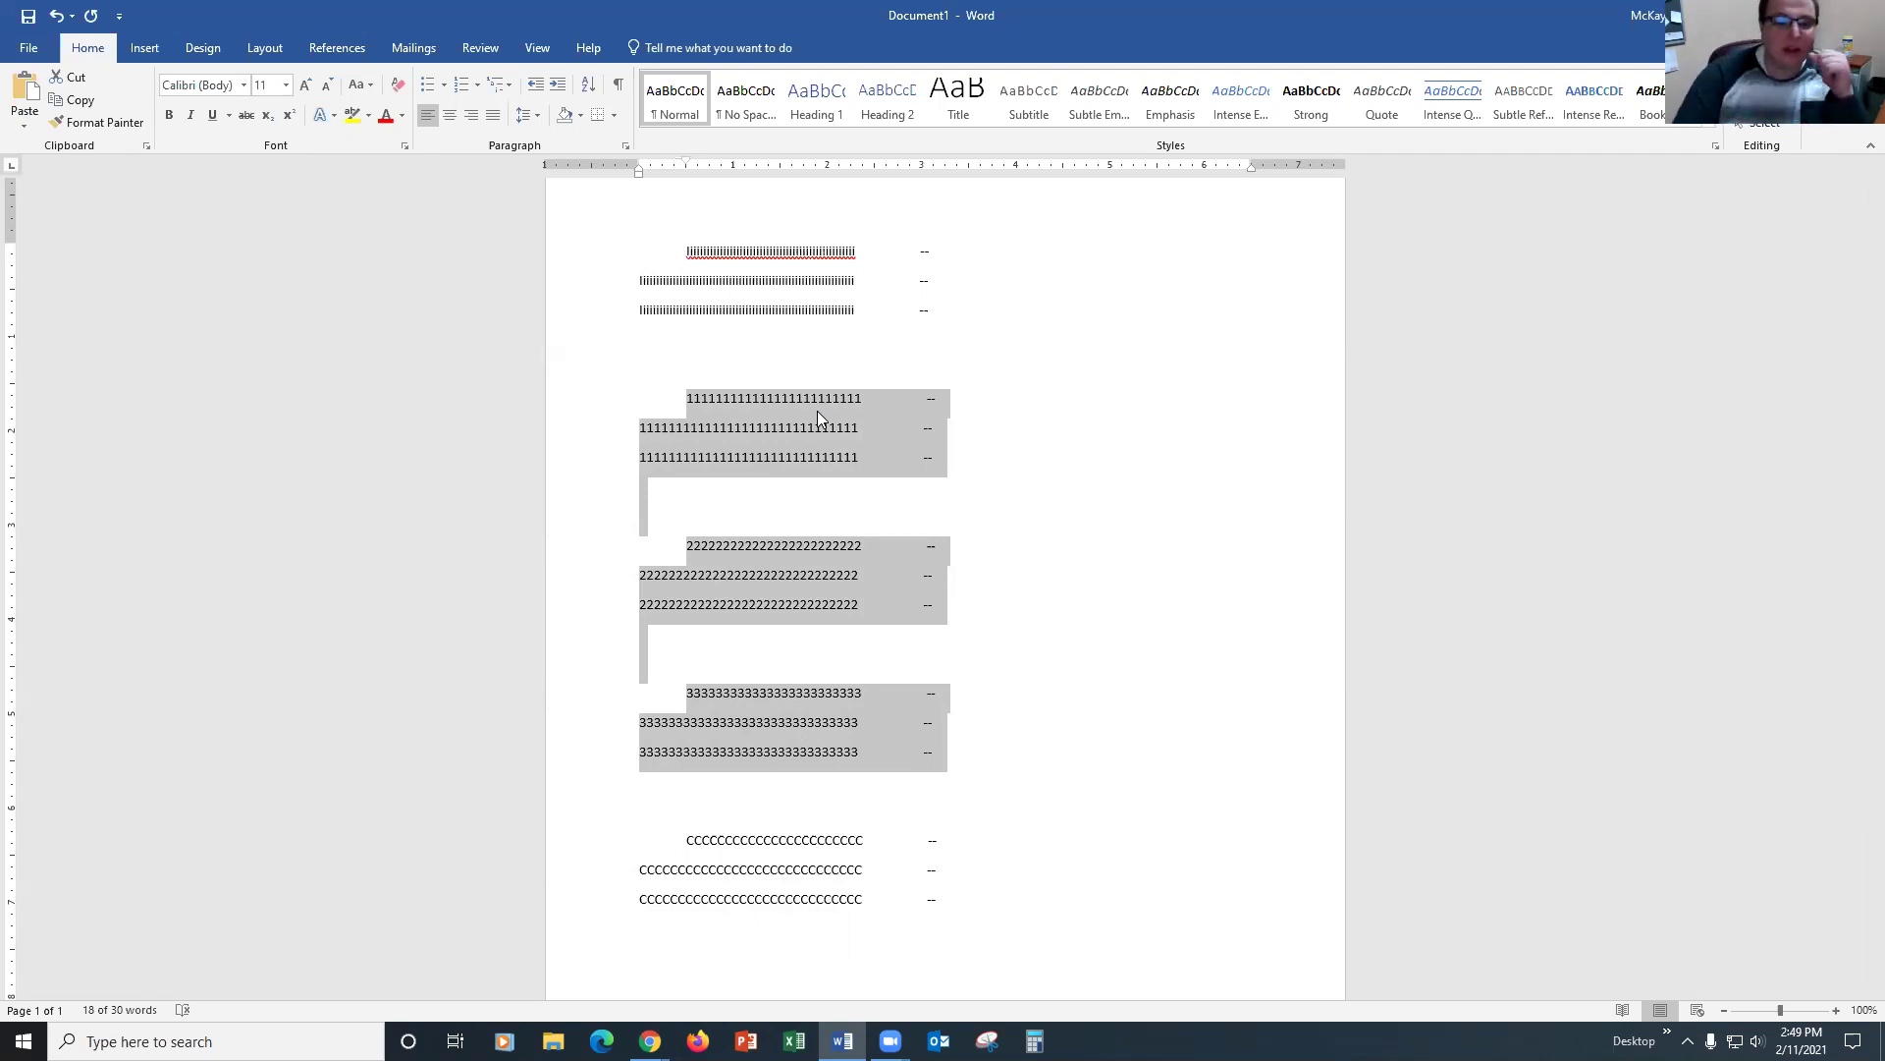
click(815, 281)
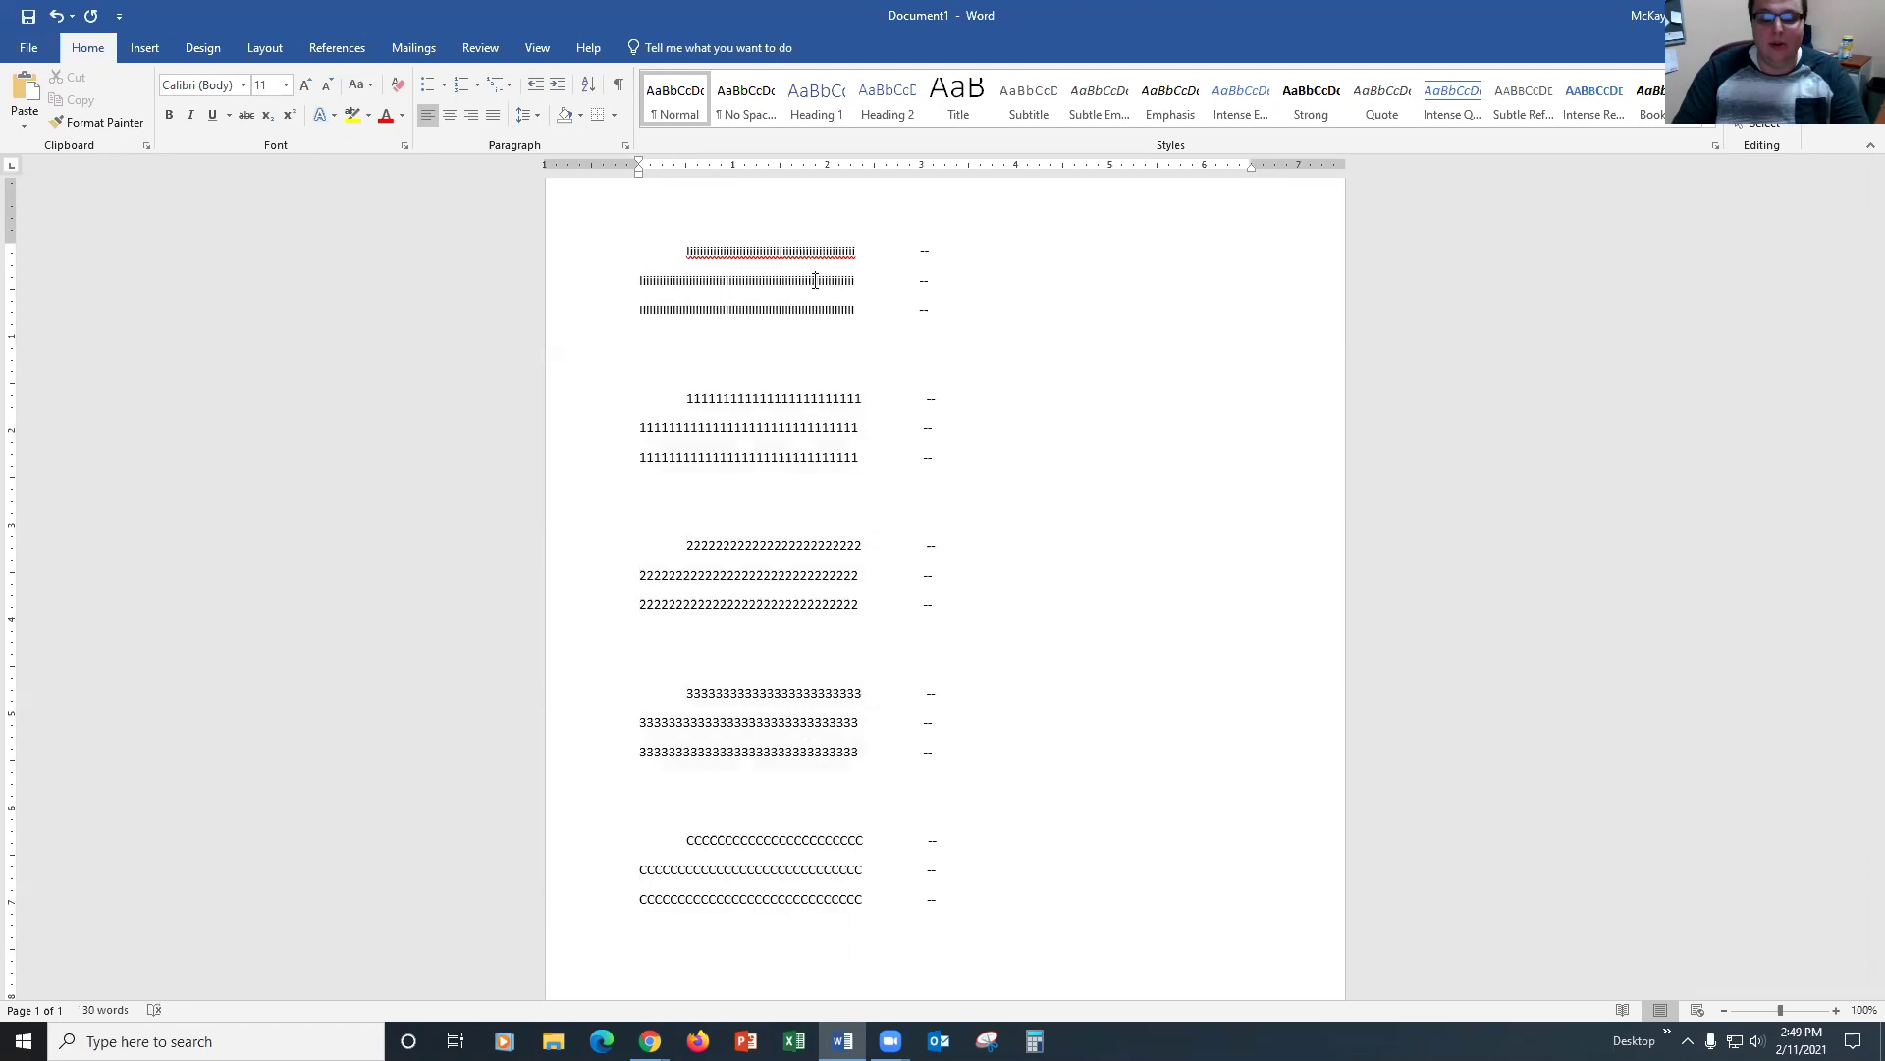
drag(779, 831, 816, 874)
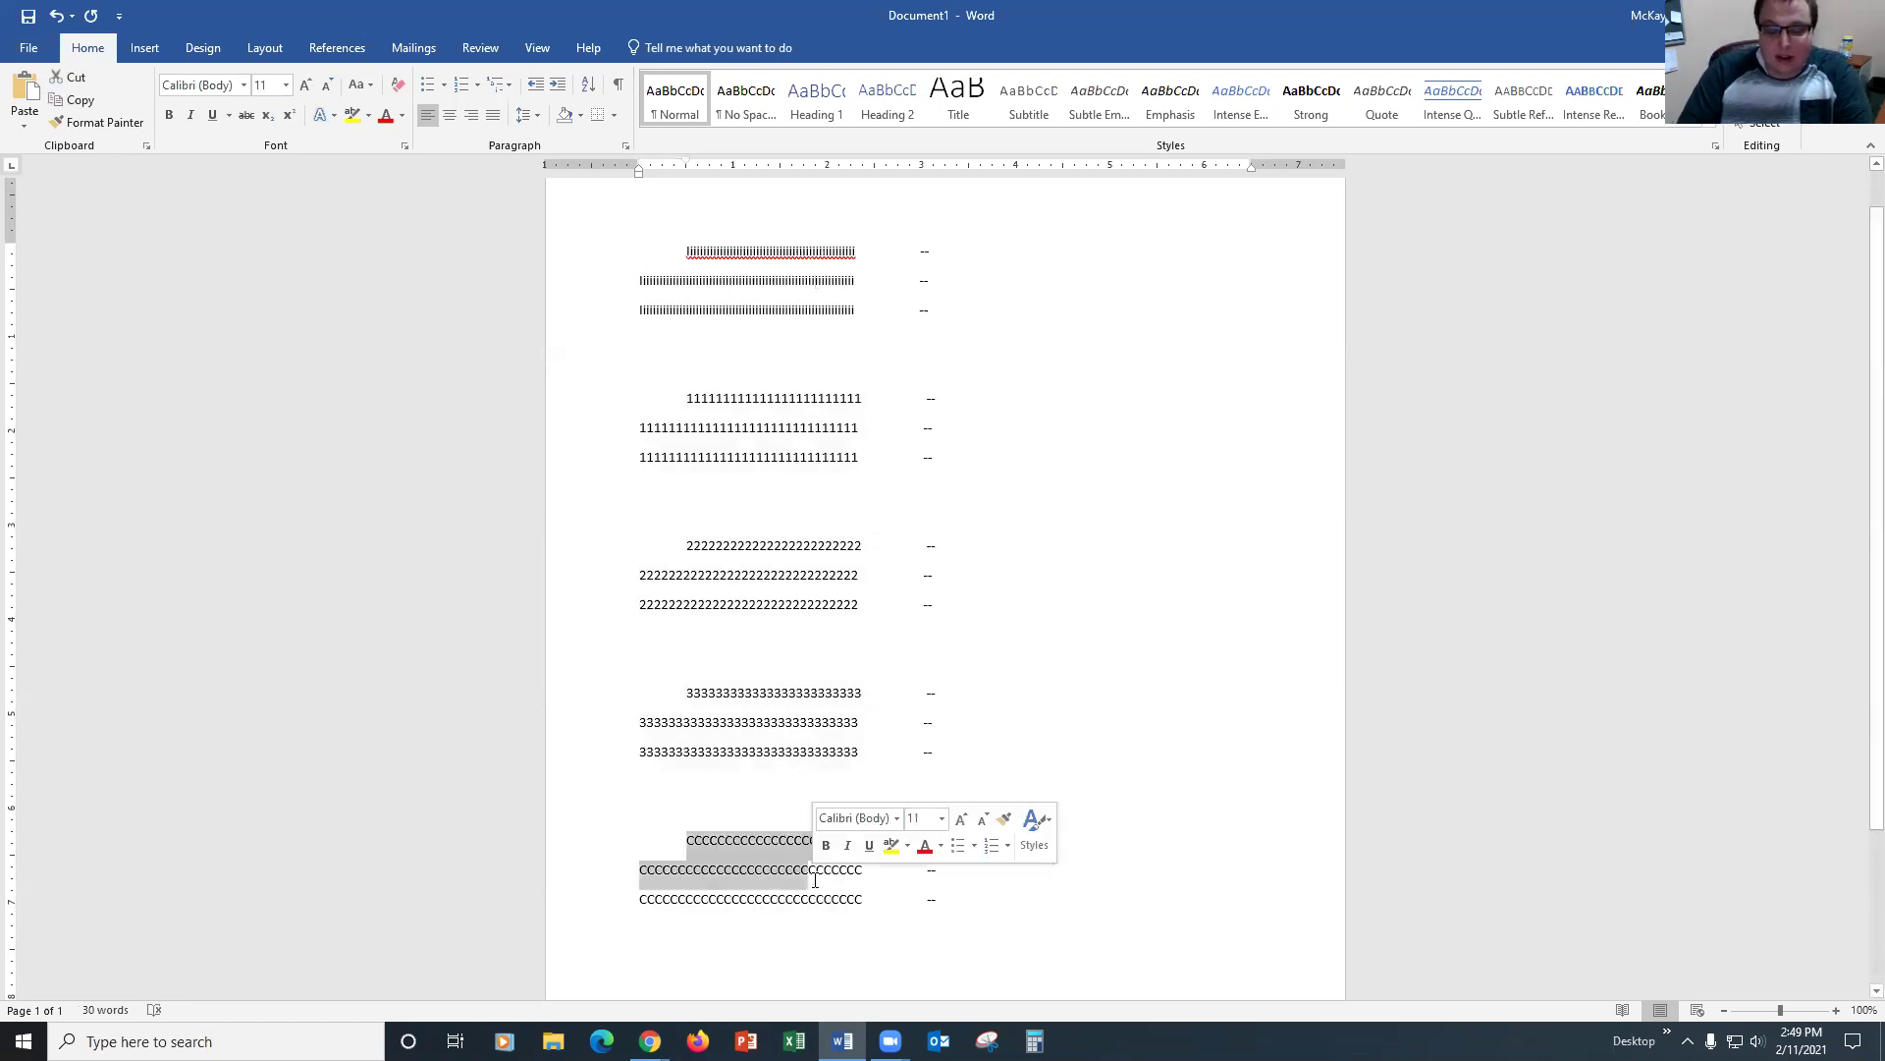
click(786, 884)
drag(774, 400, 998, 777)
click(789, 450)
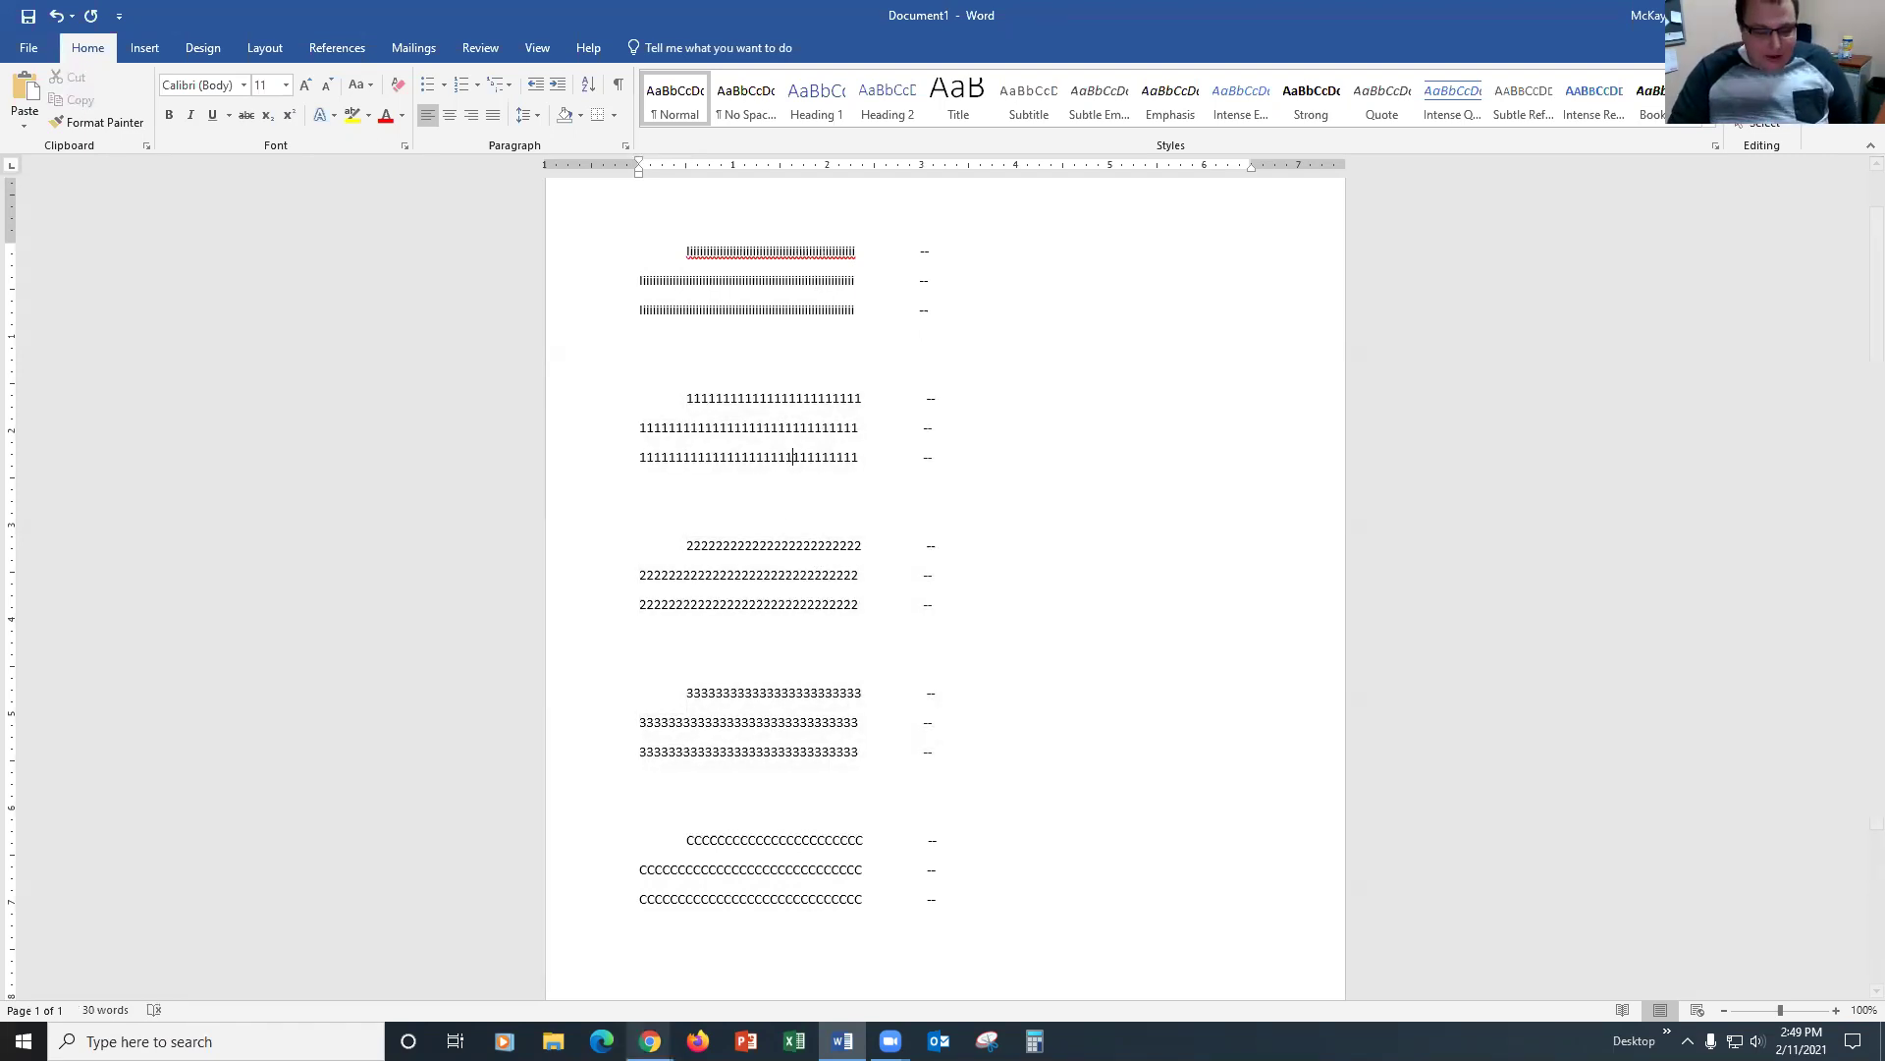
mouse_move(650, 1041)
click(639, 982)
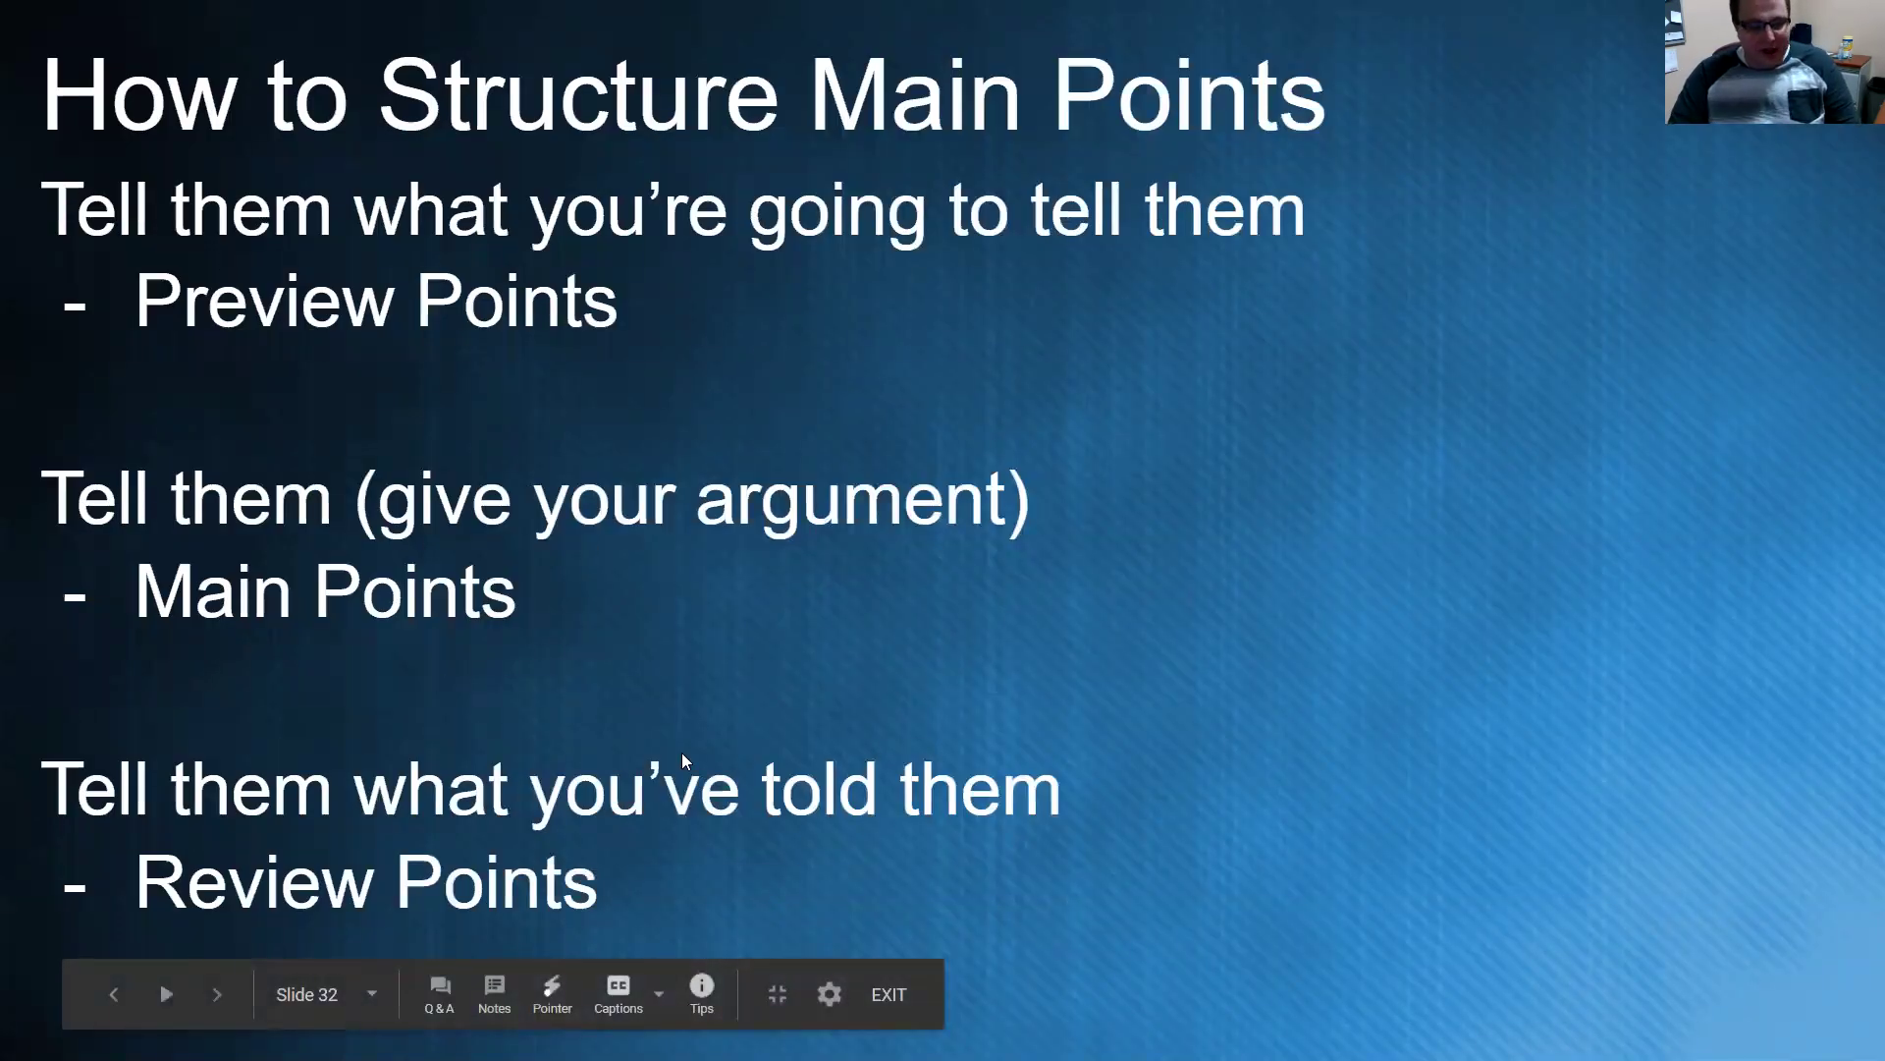
Step: Leave the slideshow and return to the Word outline, with the cursor after the first 1-line's dash
key(super)
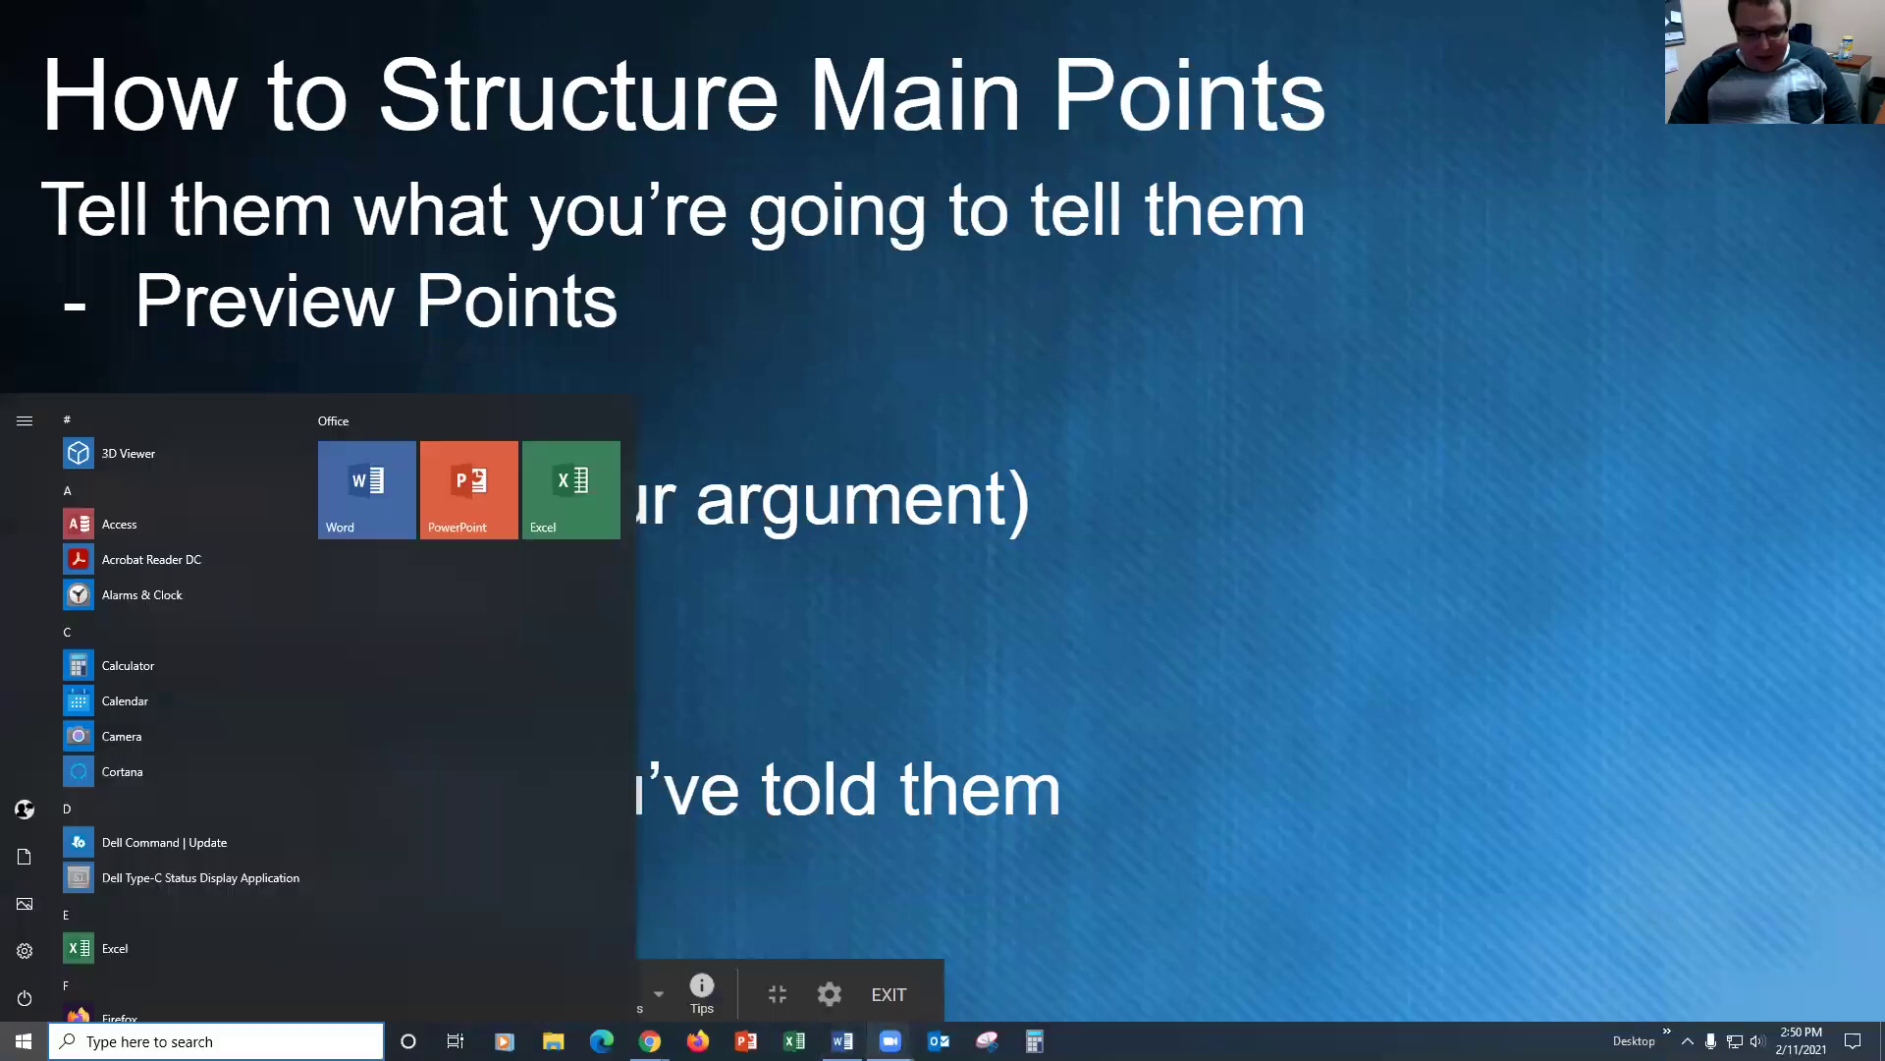
key(alt+Tab)
click(953, 403)
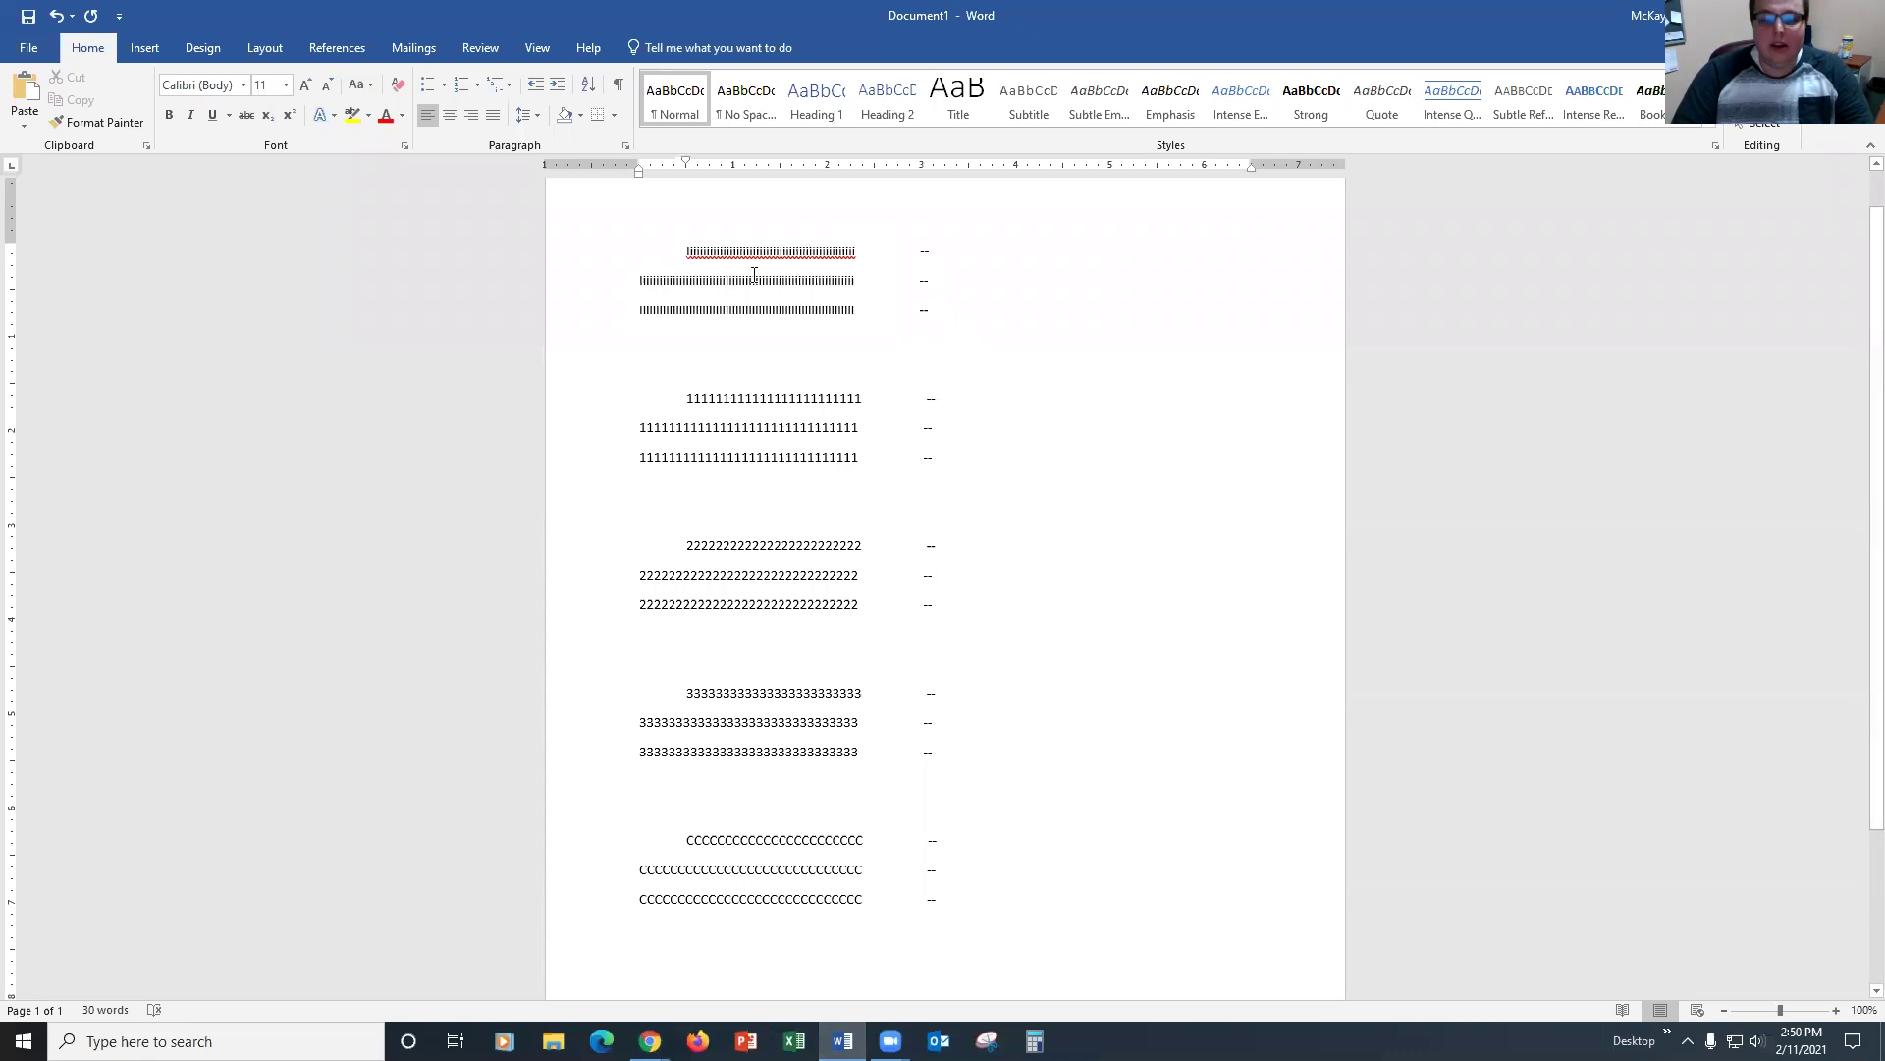
Step: Type 'Preview' with a row of V placeholders after the intro's last dash and the first 1-line's dash
drag(745, 253, 941, 324)
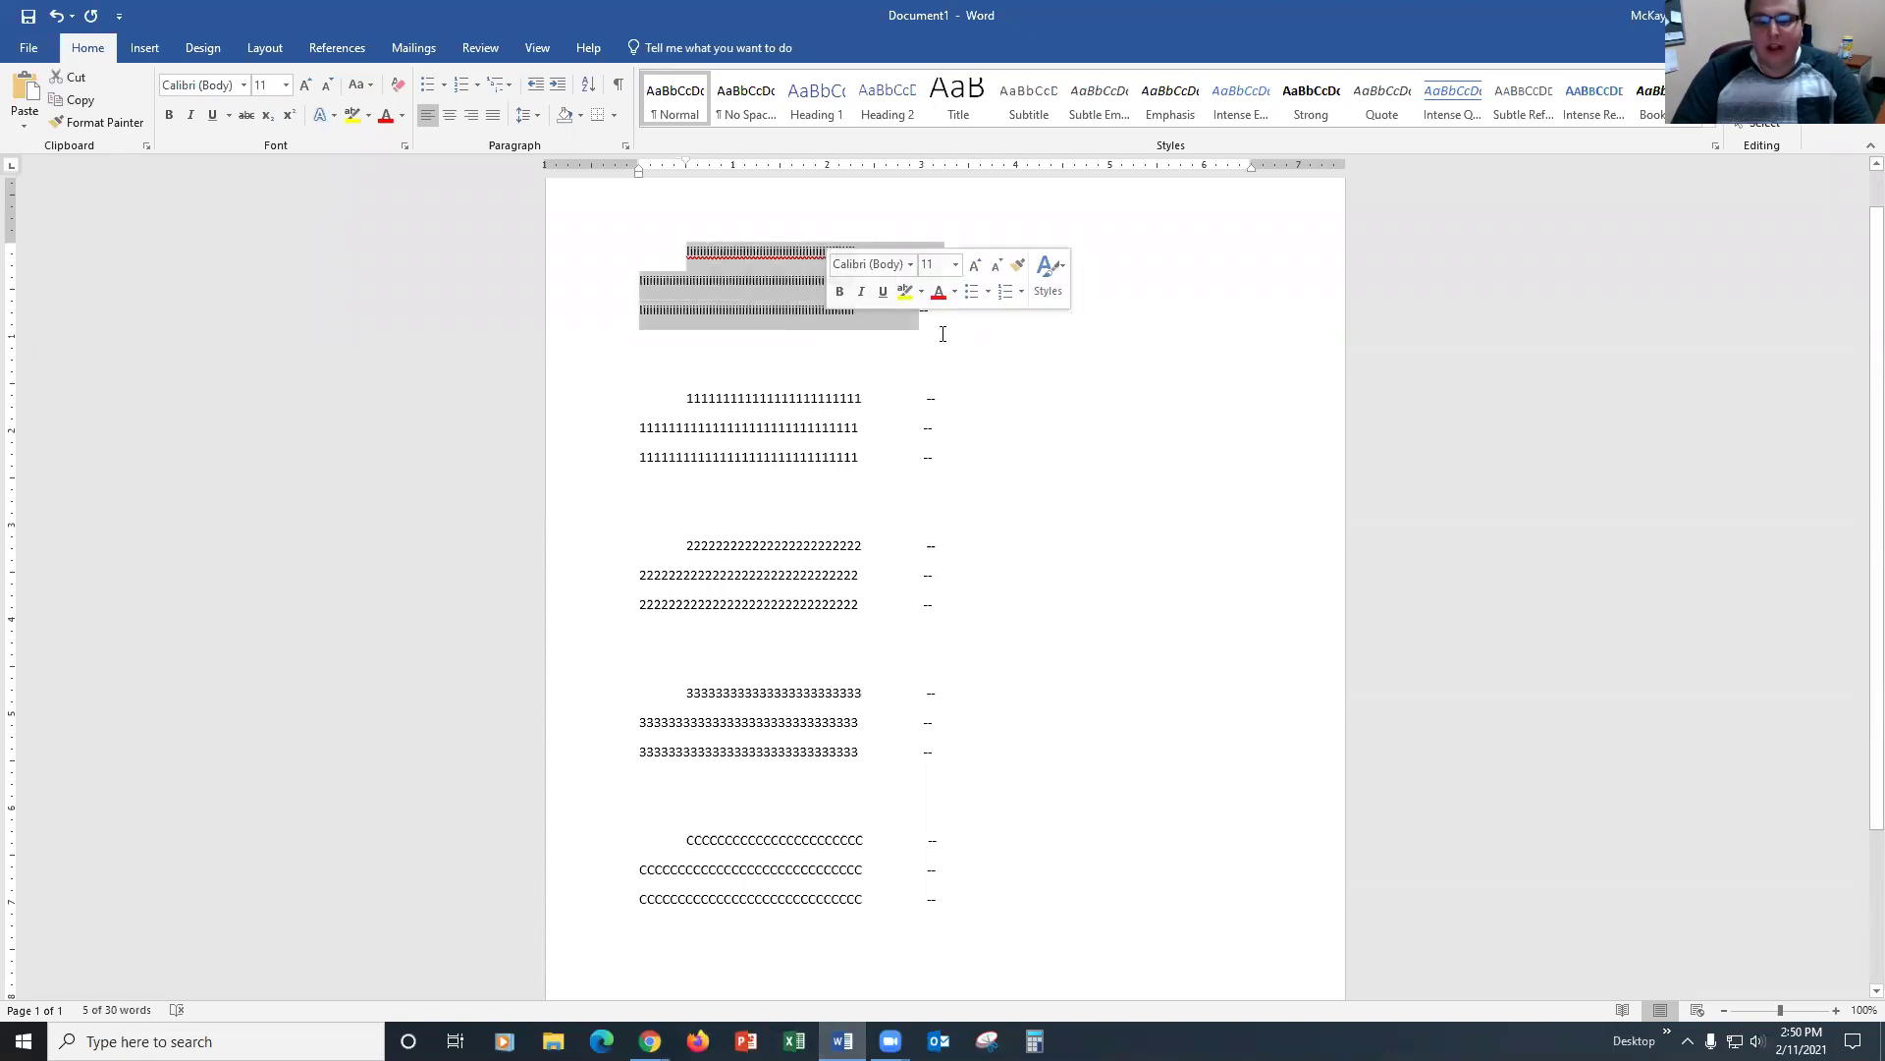
click(972, 320)
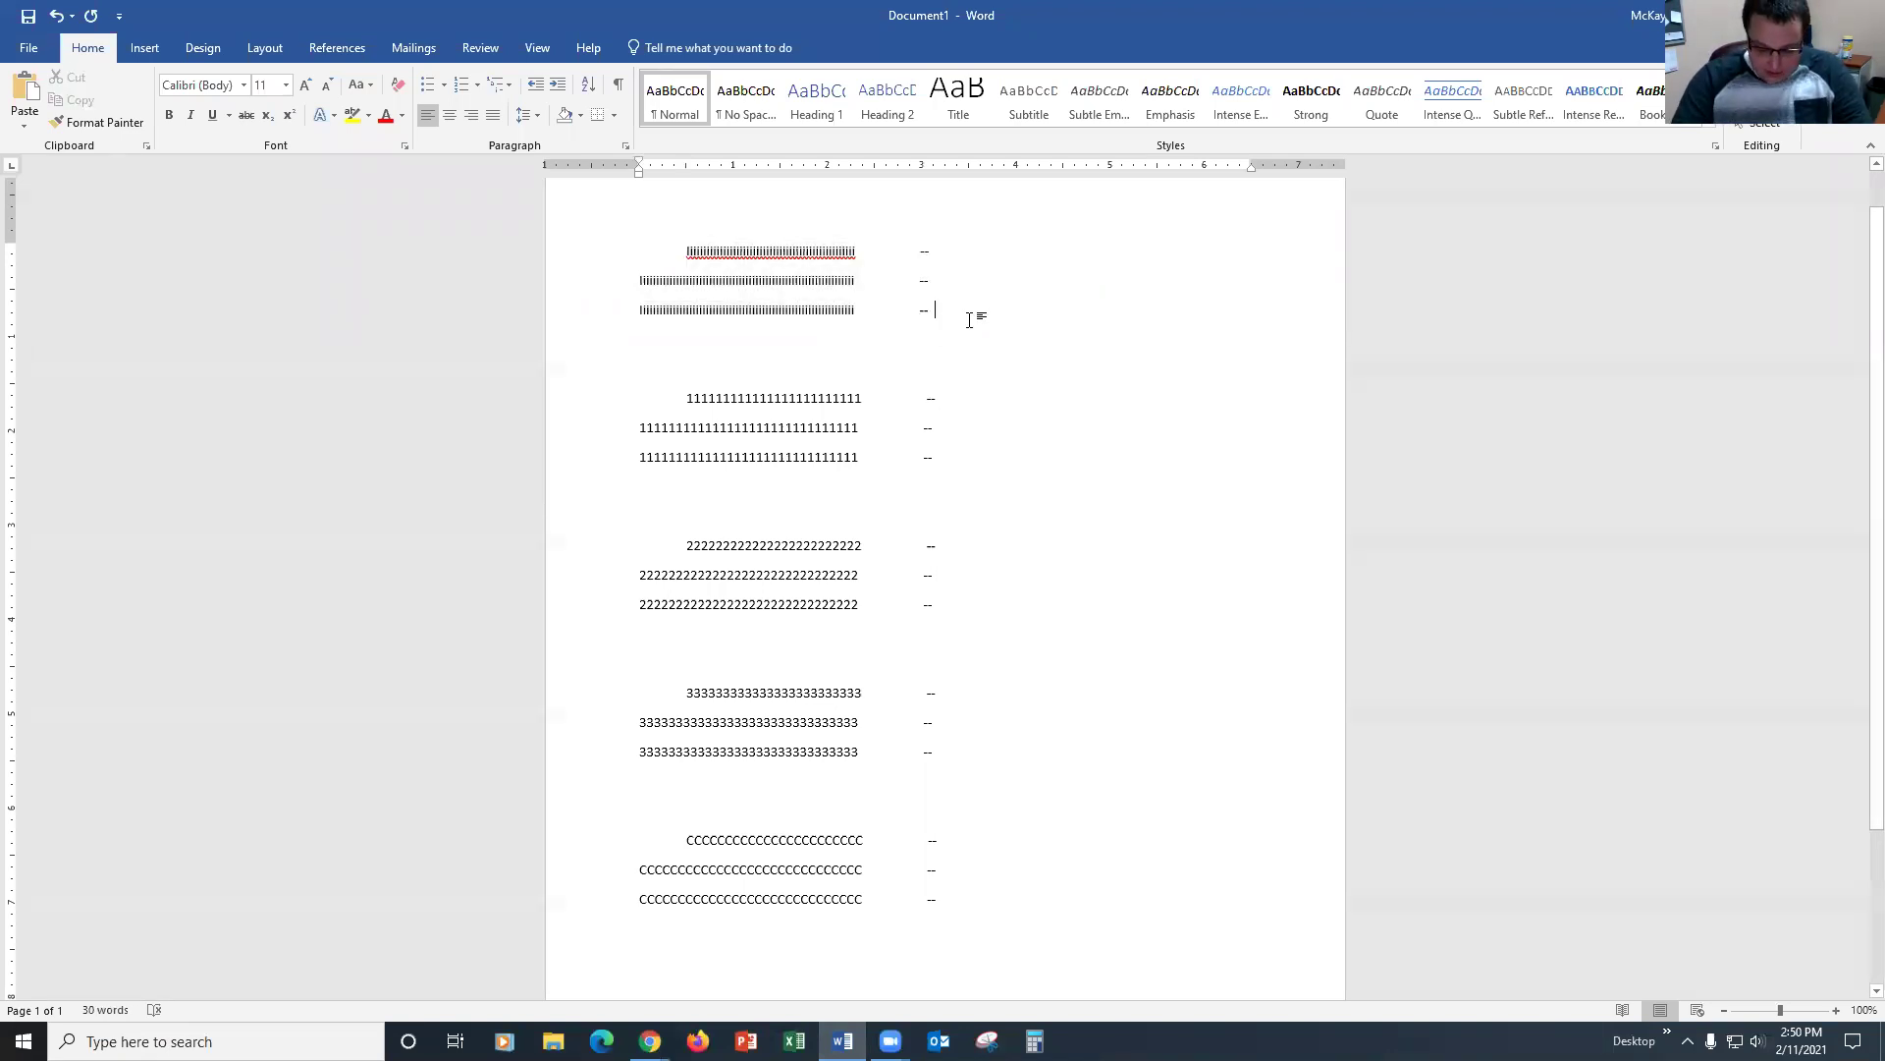
text(Preview)
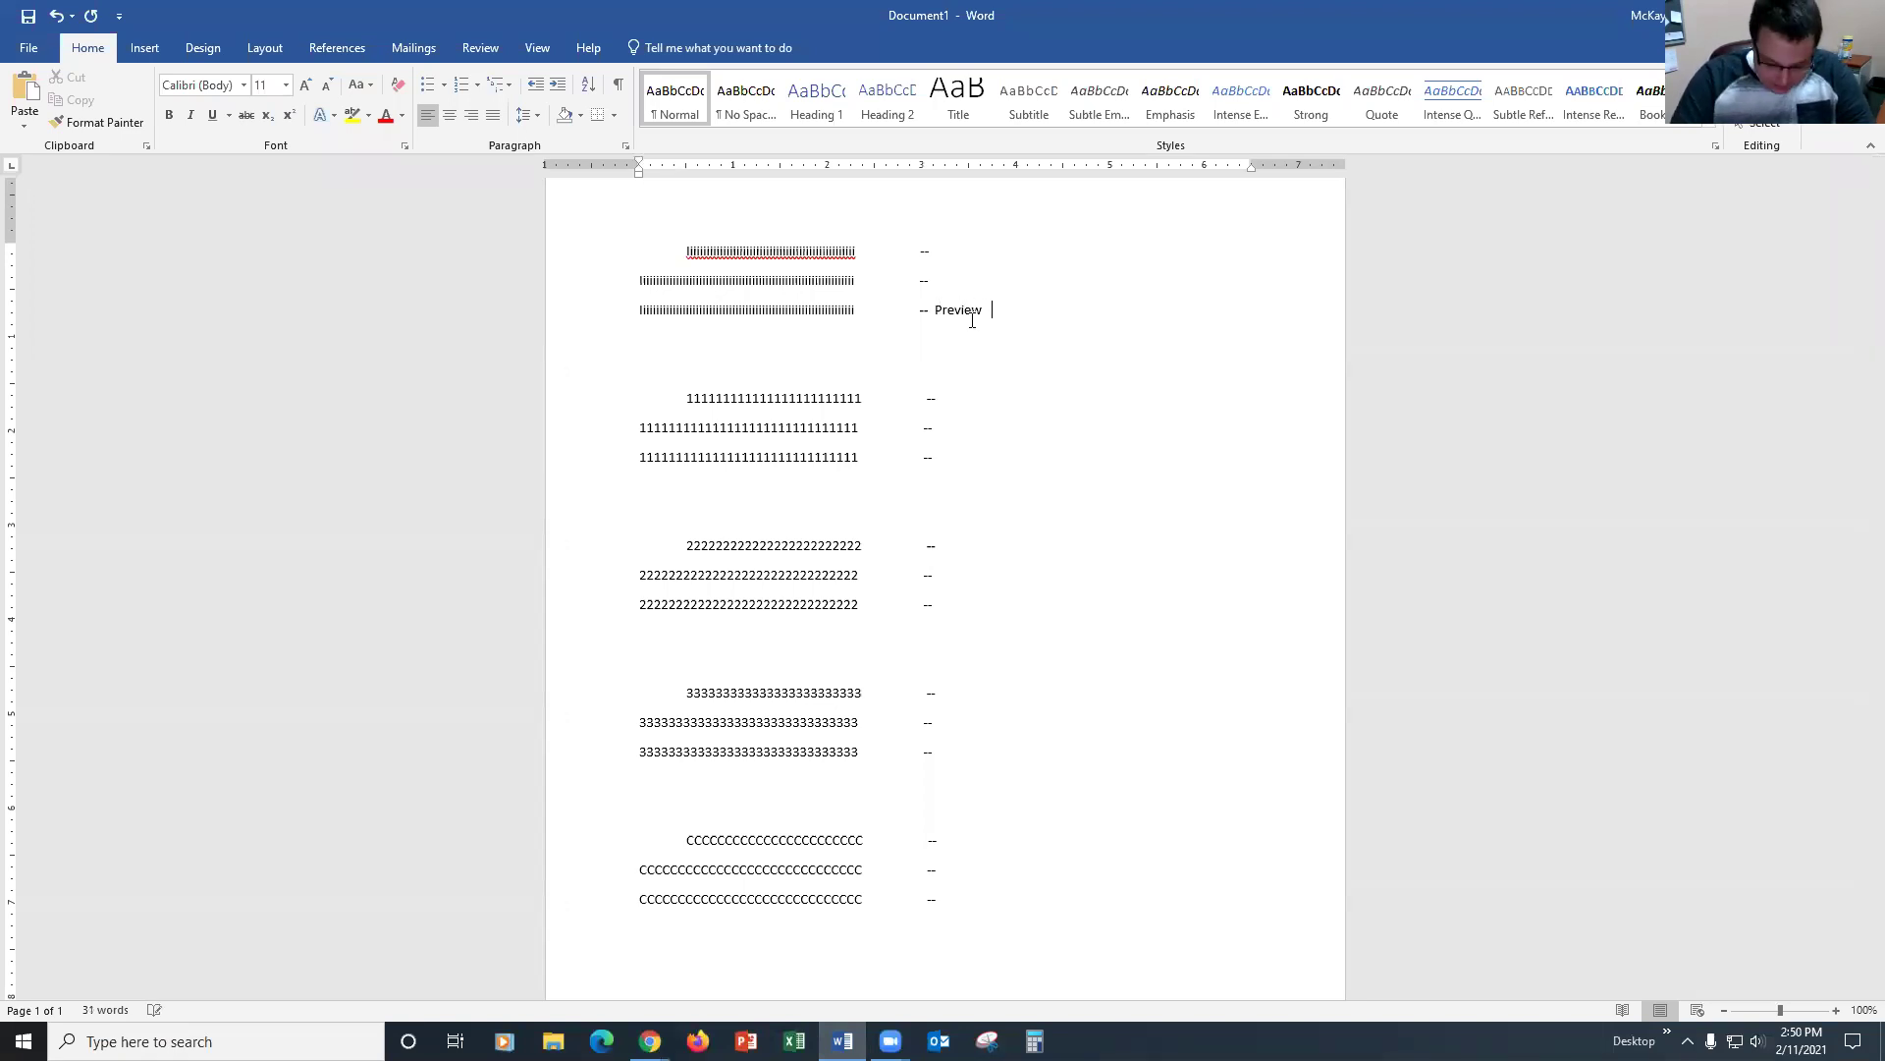
text(  VVVVVVVVVVVVVVV)
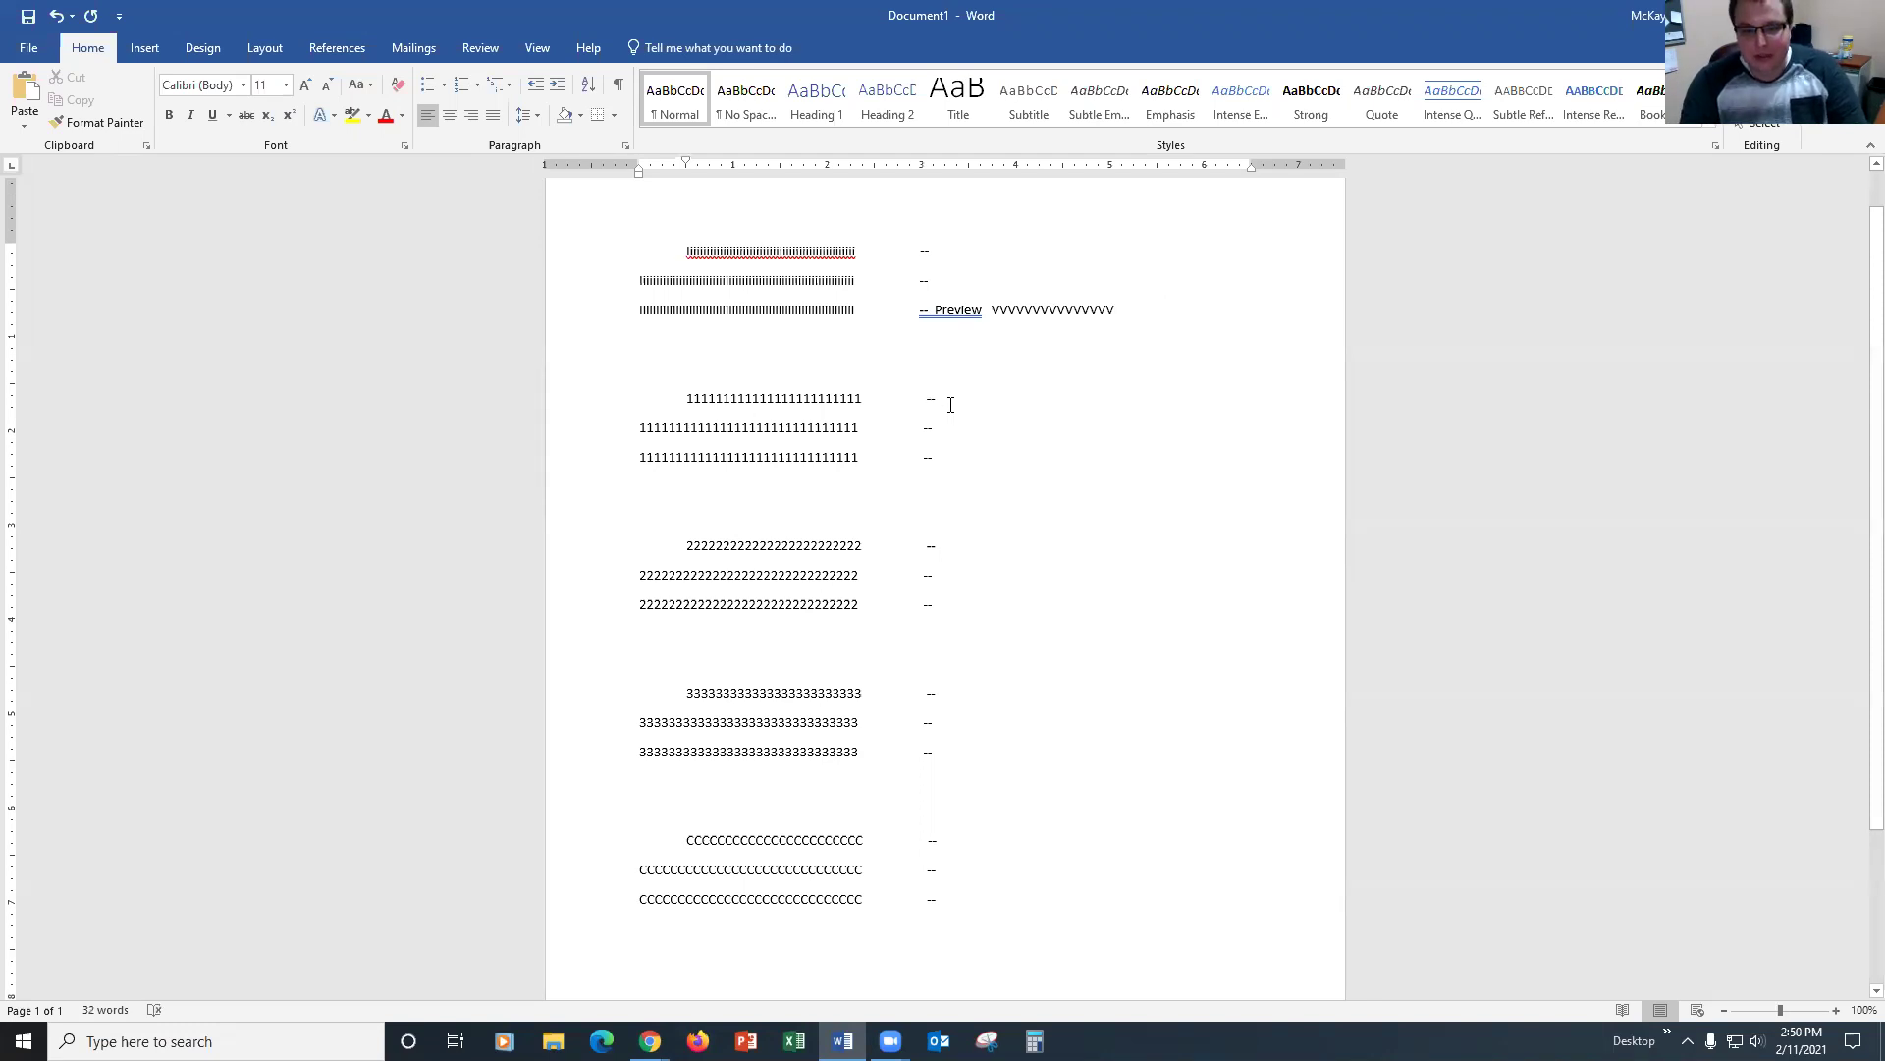
text(Preview )
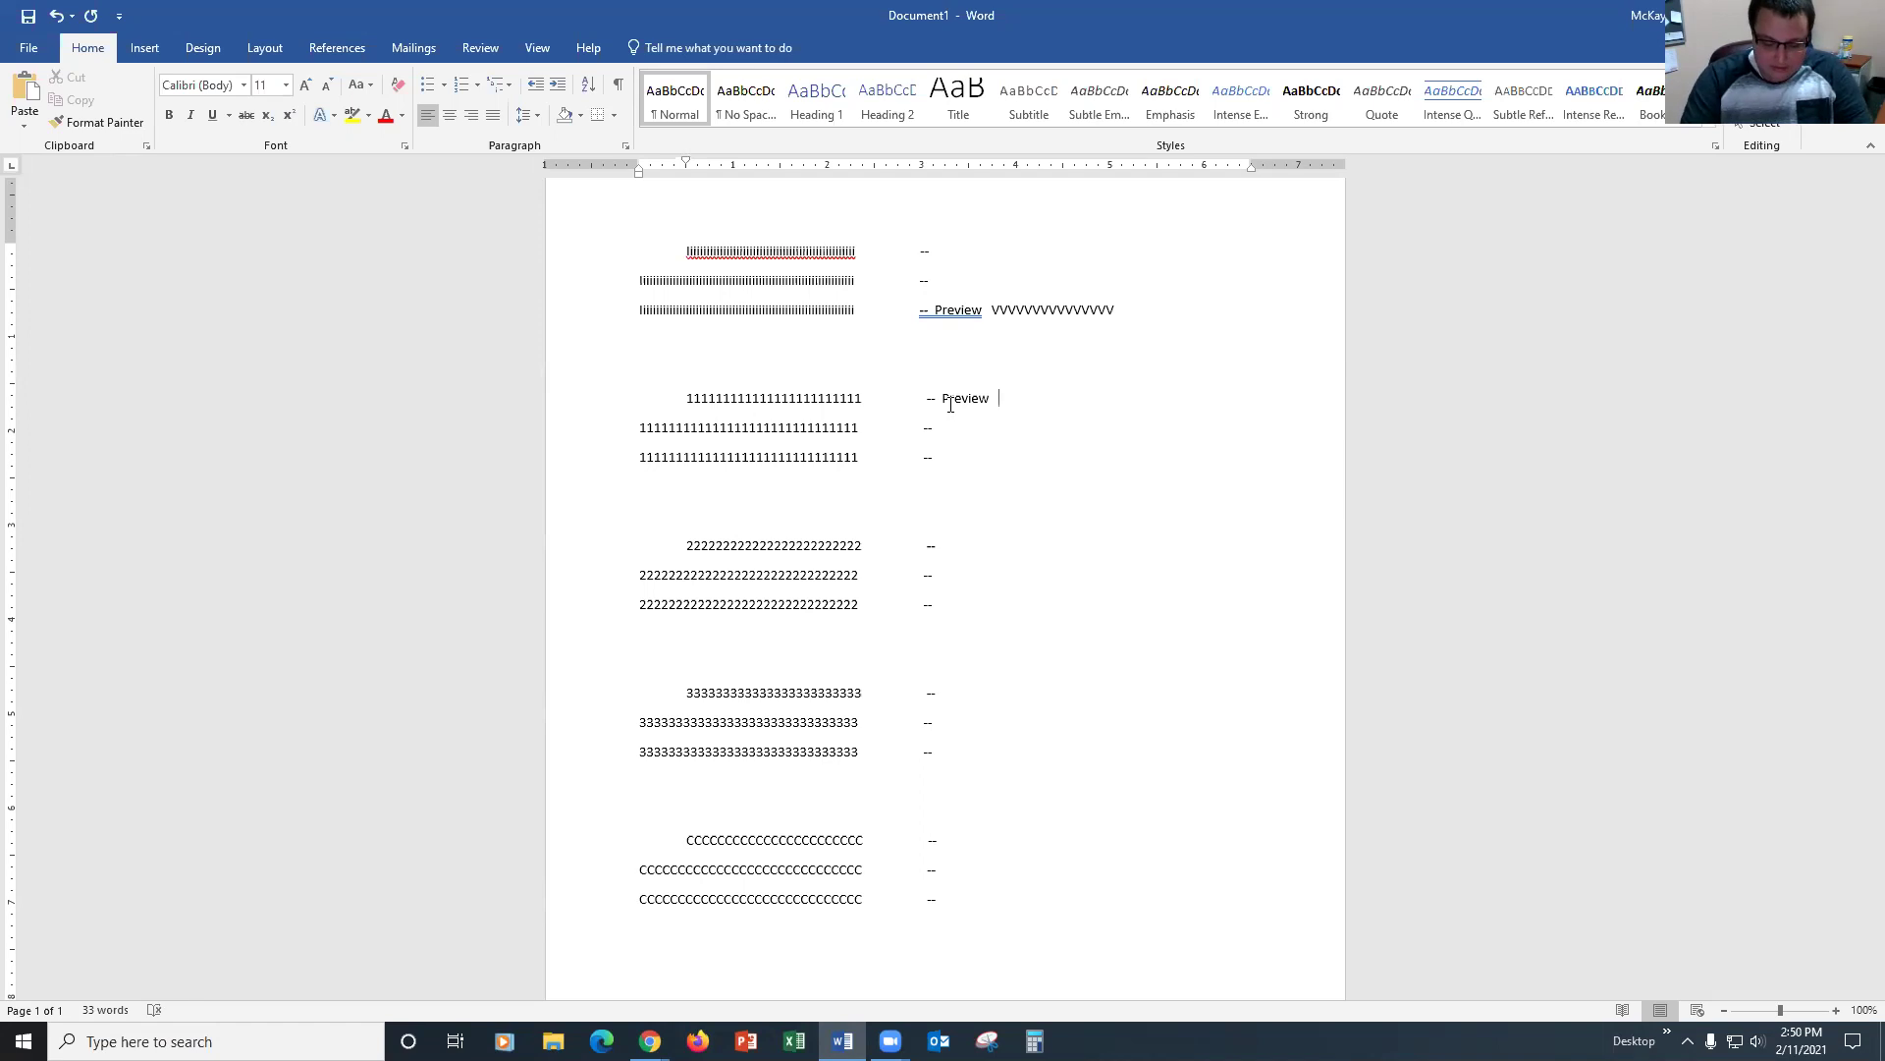
text(VVVVVVVVV)
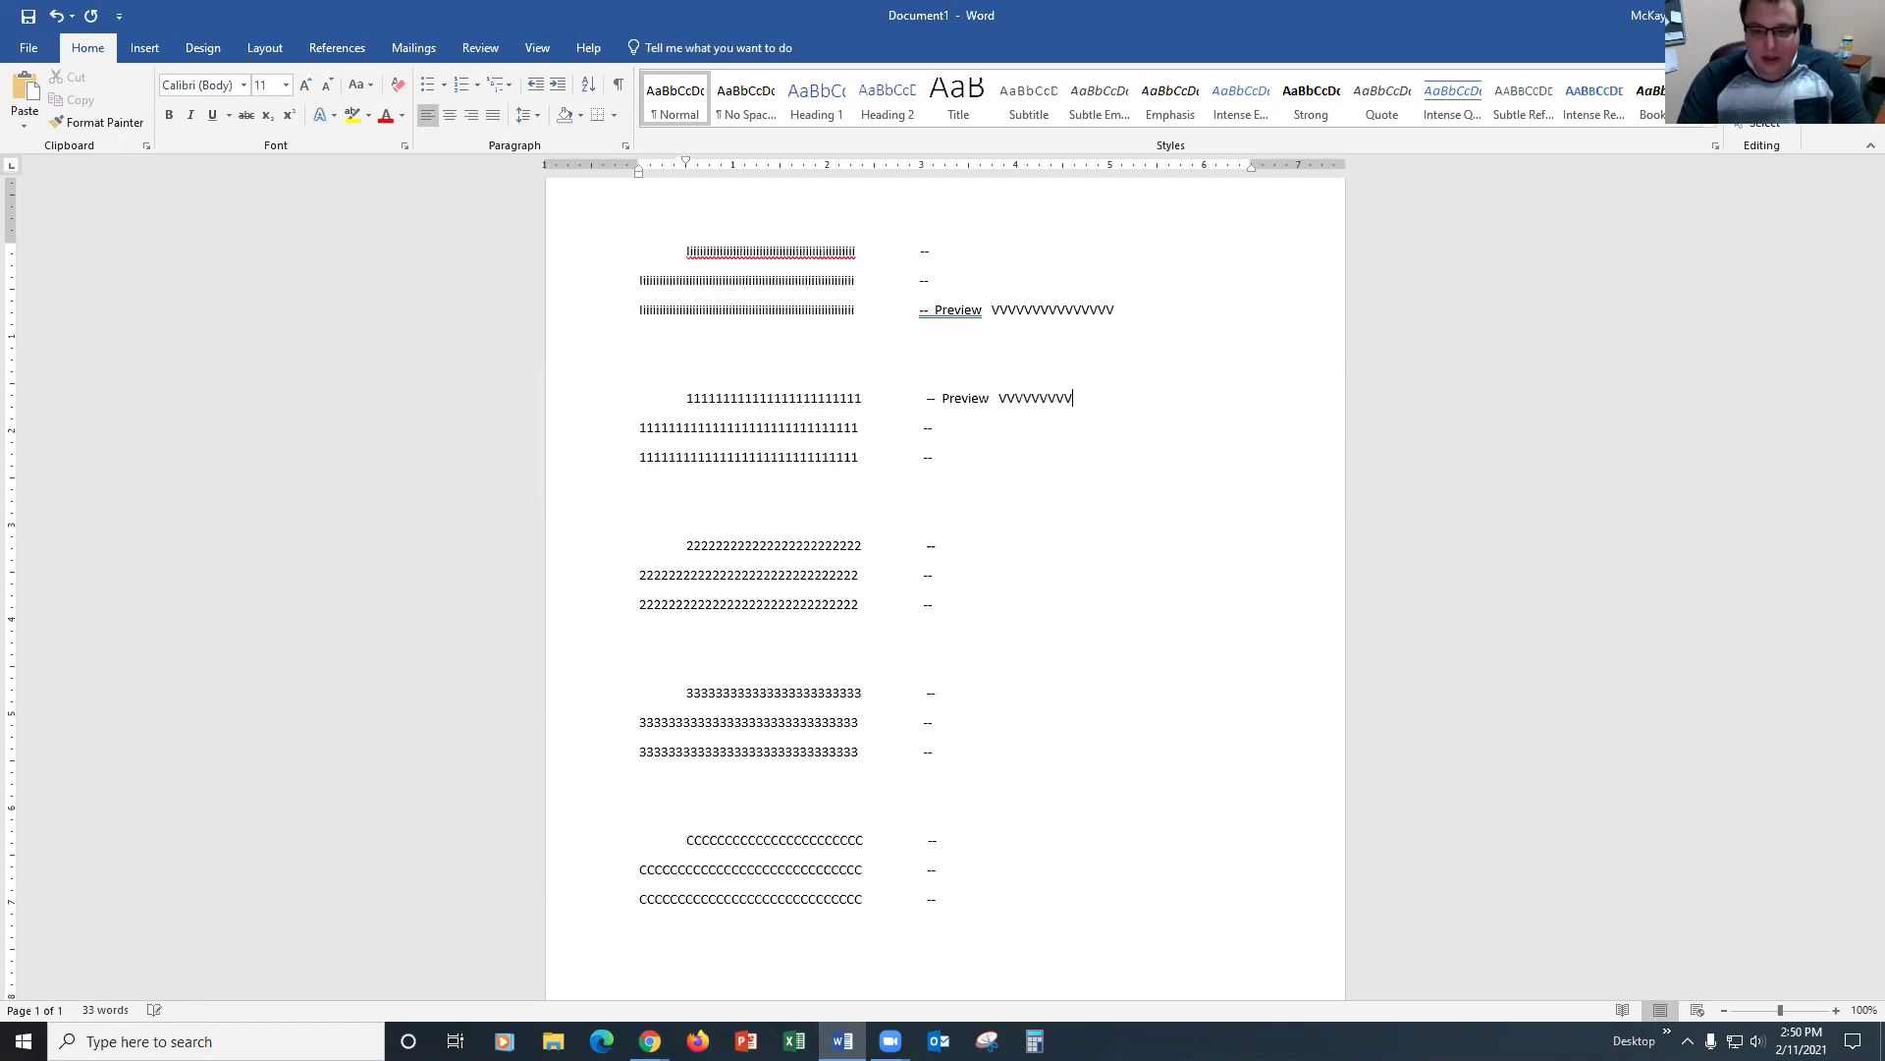
text(VVVVVVV)
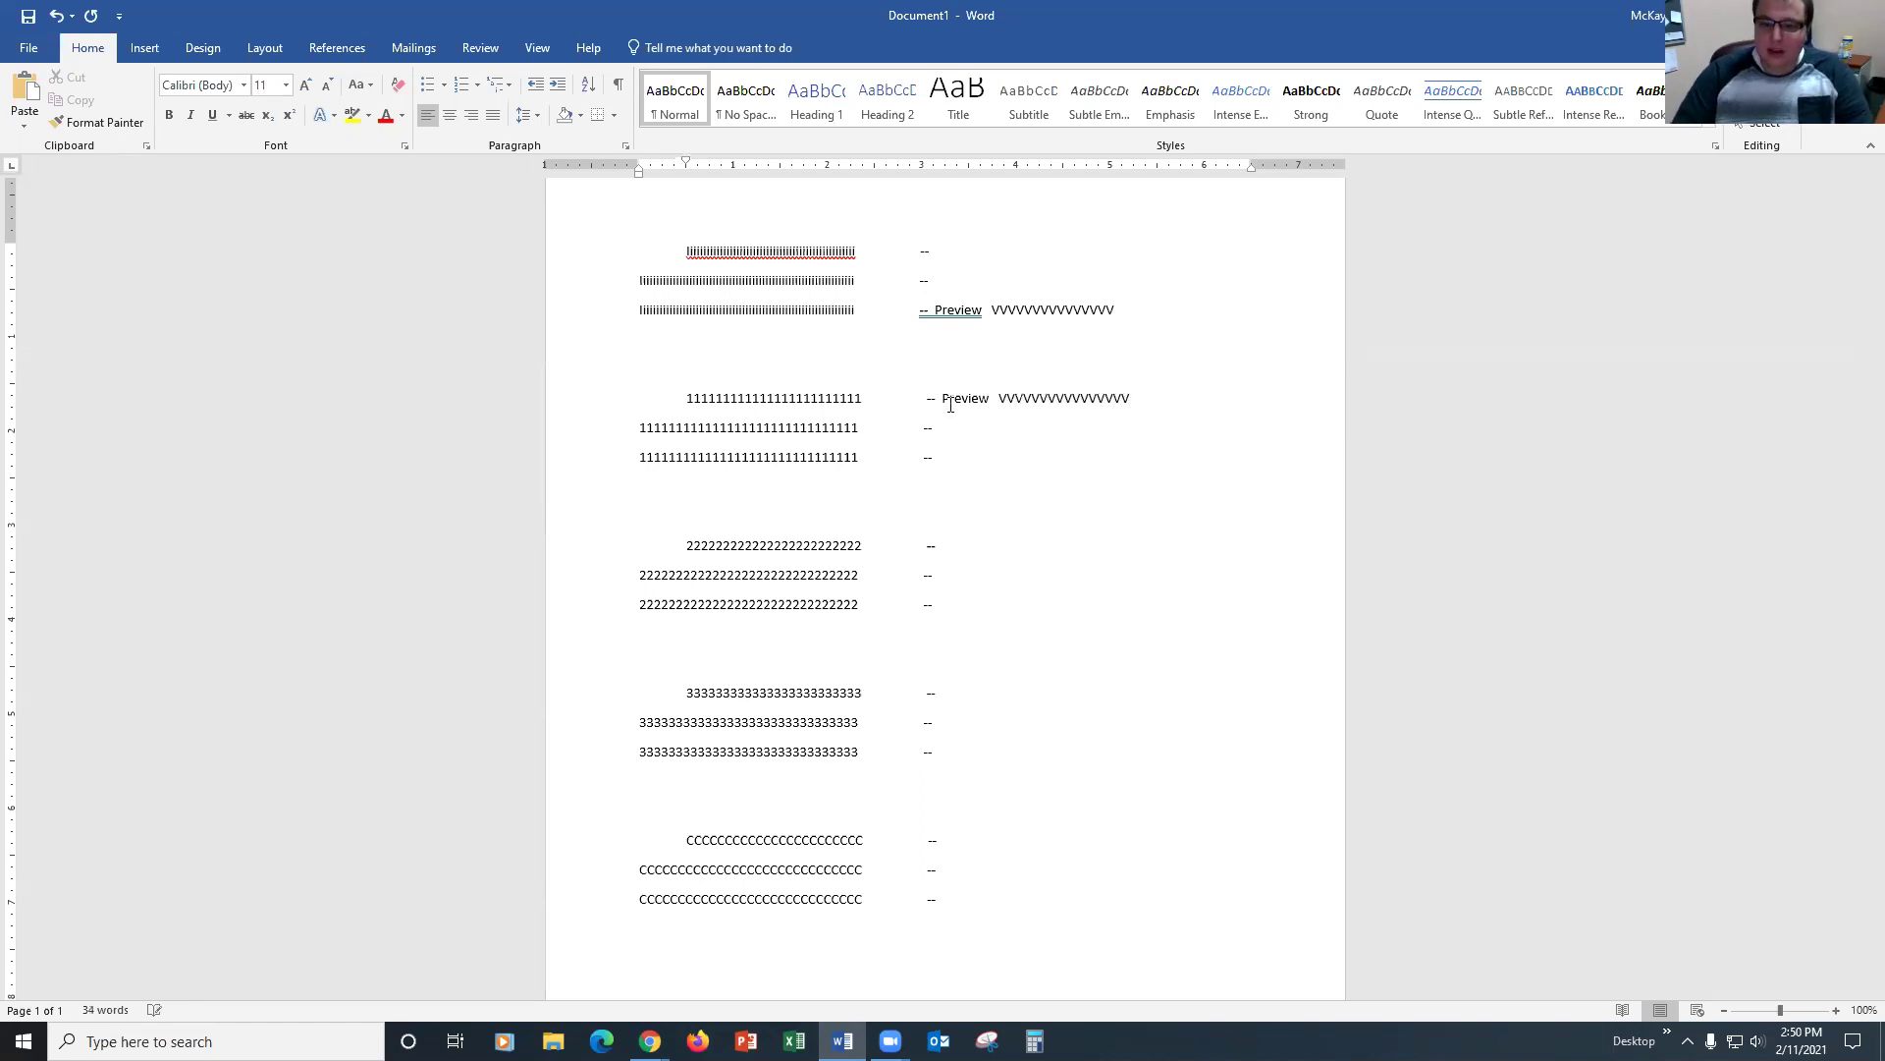
Step: Add 'Preview' plus V placeholders after the dash on the first 2-line and the first 3-line
click(973, 539)
text(Preview  )
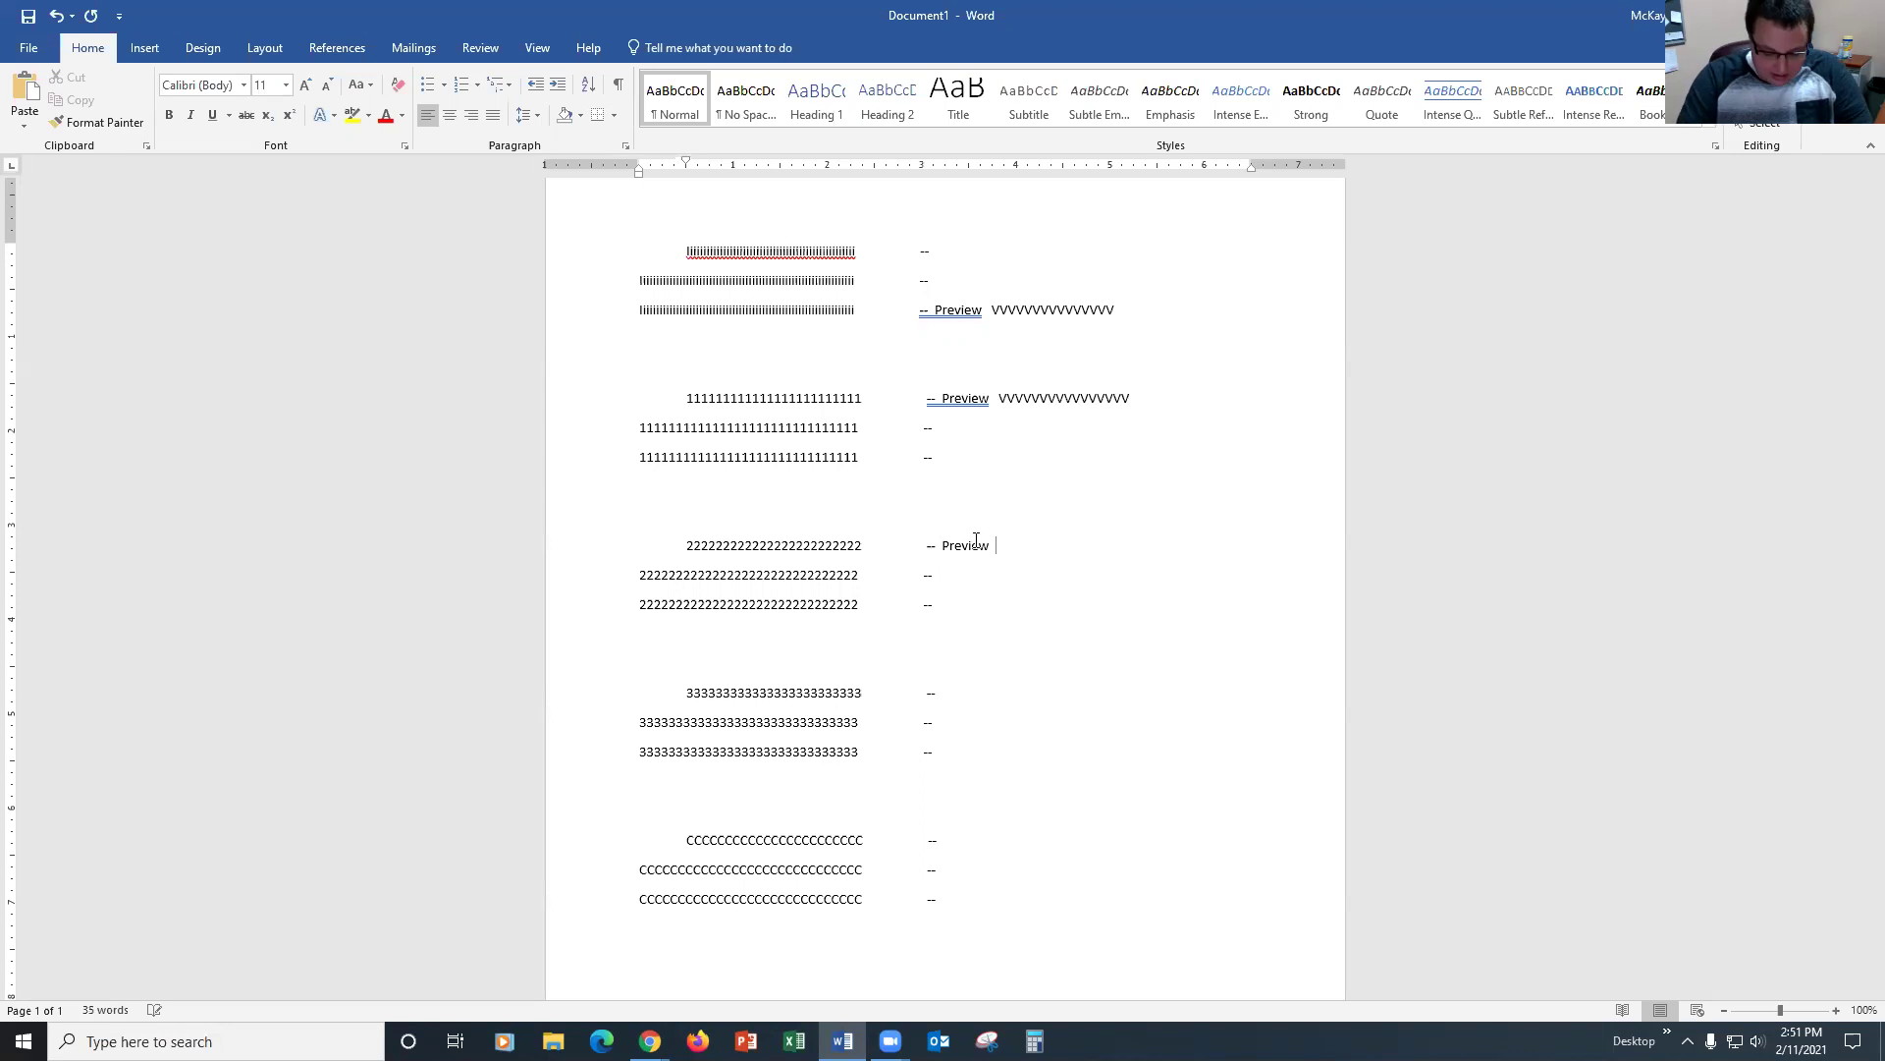
text(VVVVVVV)
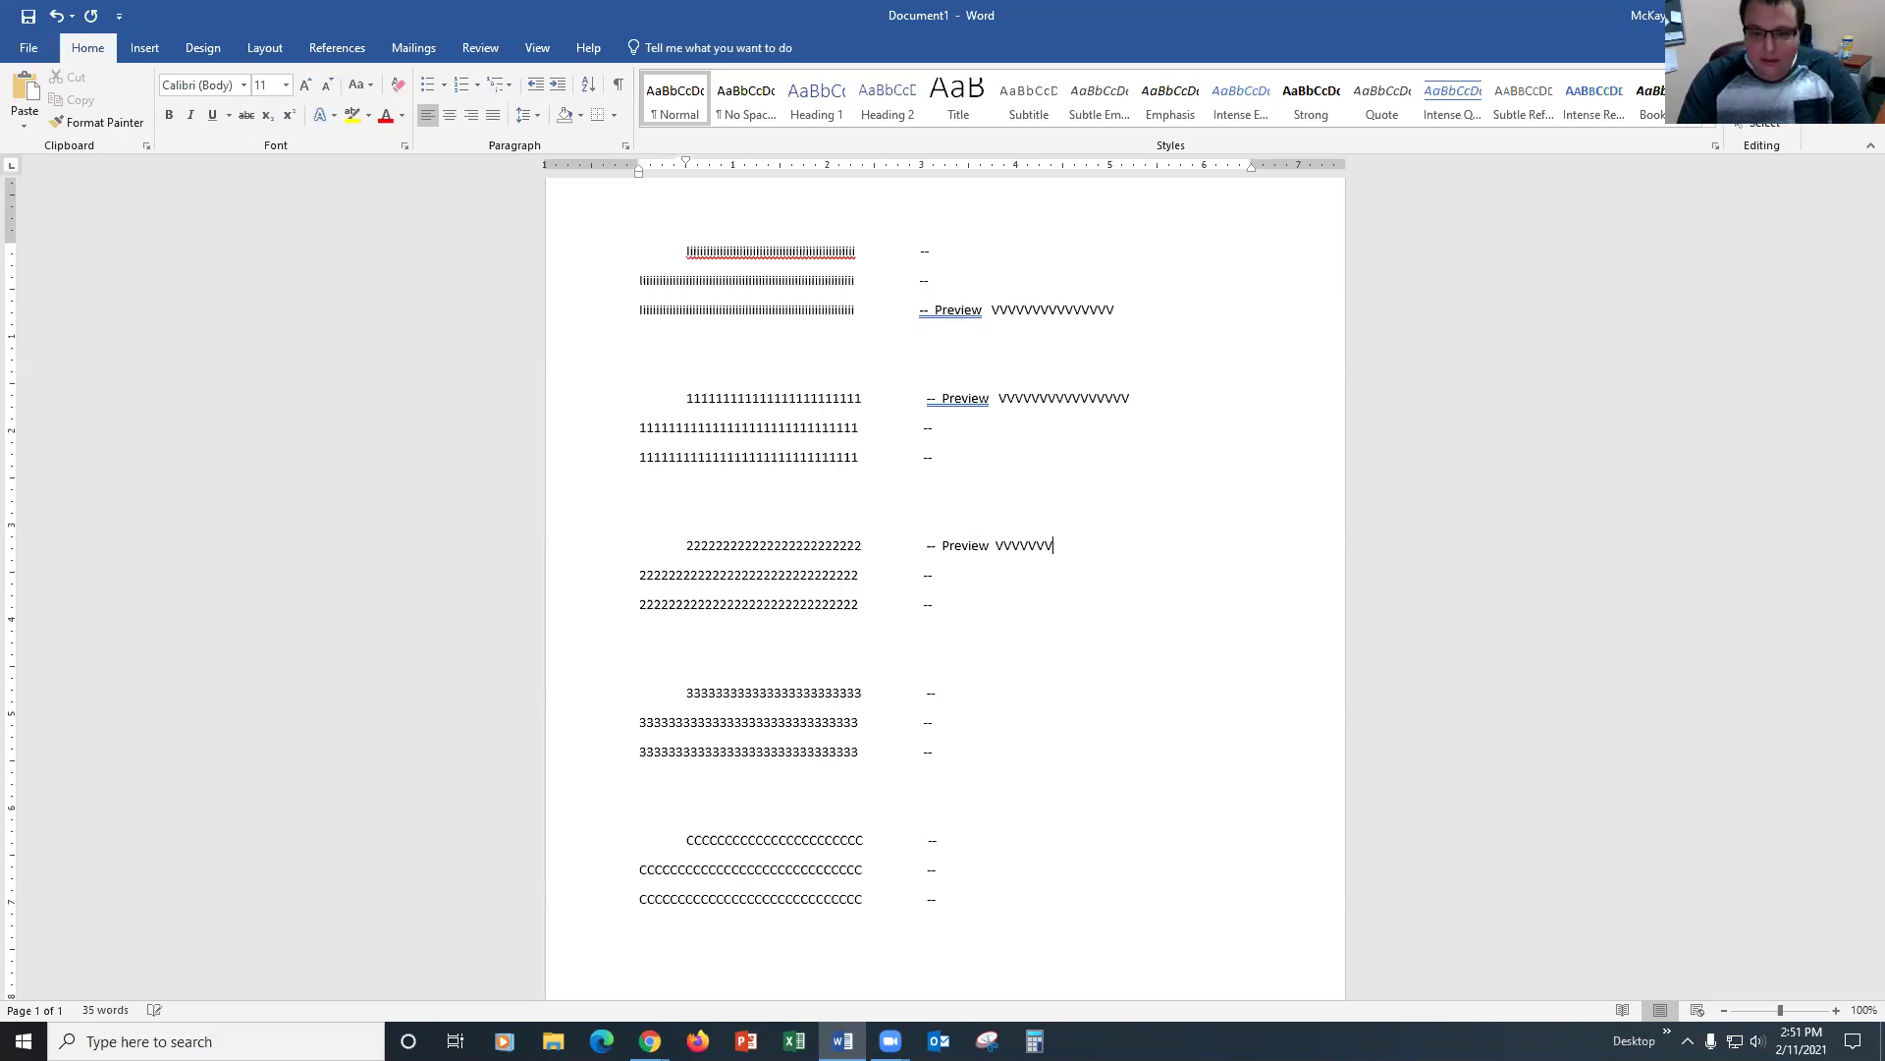
text(VVVVVVVVVVVV)
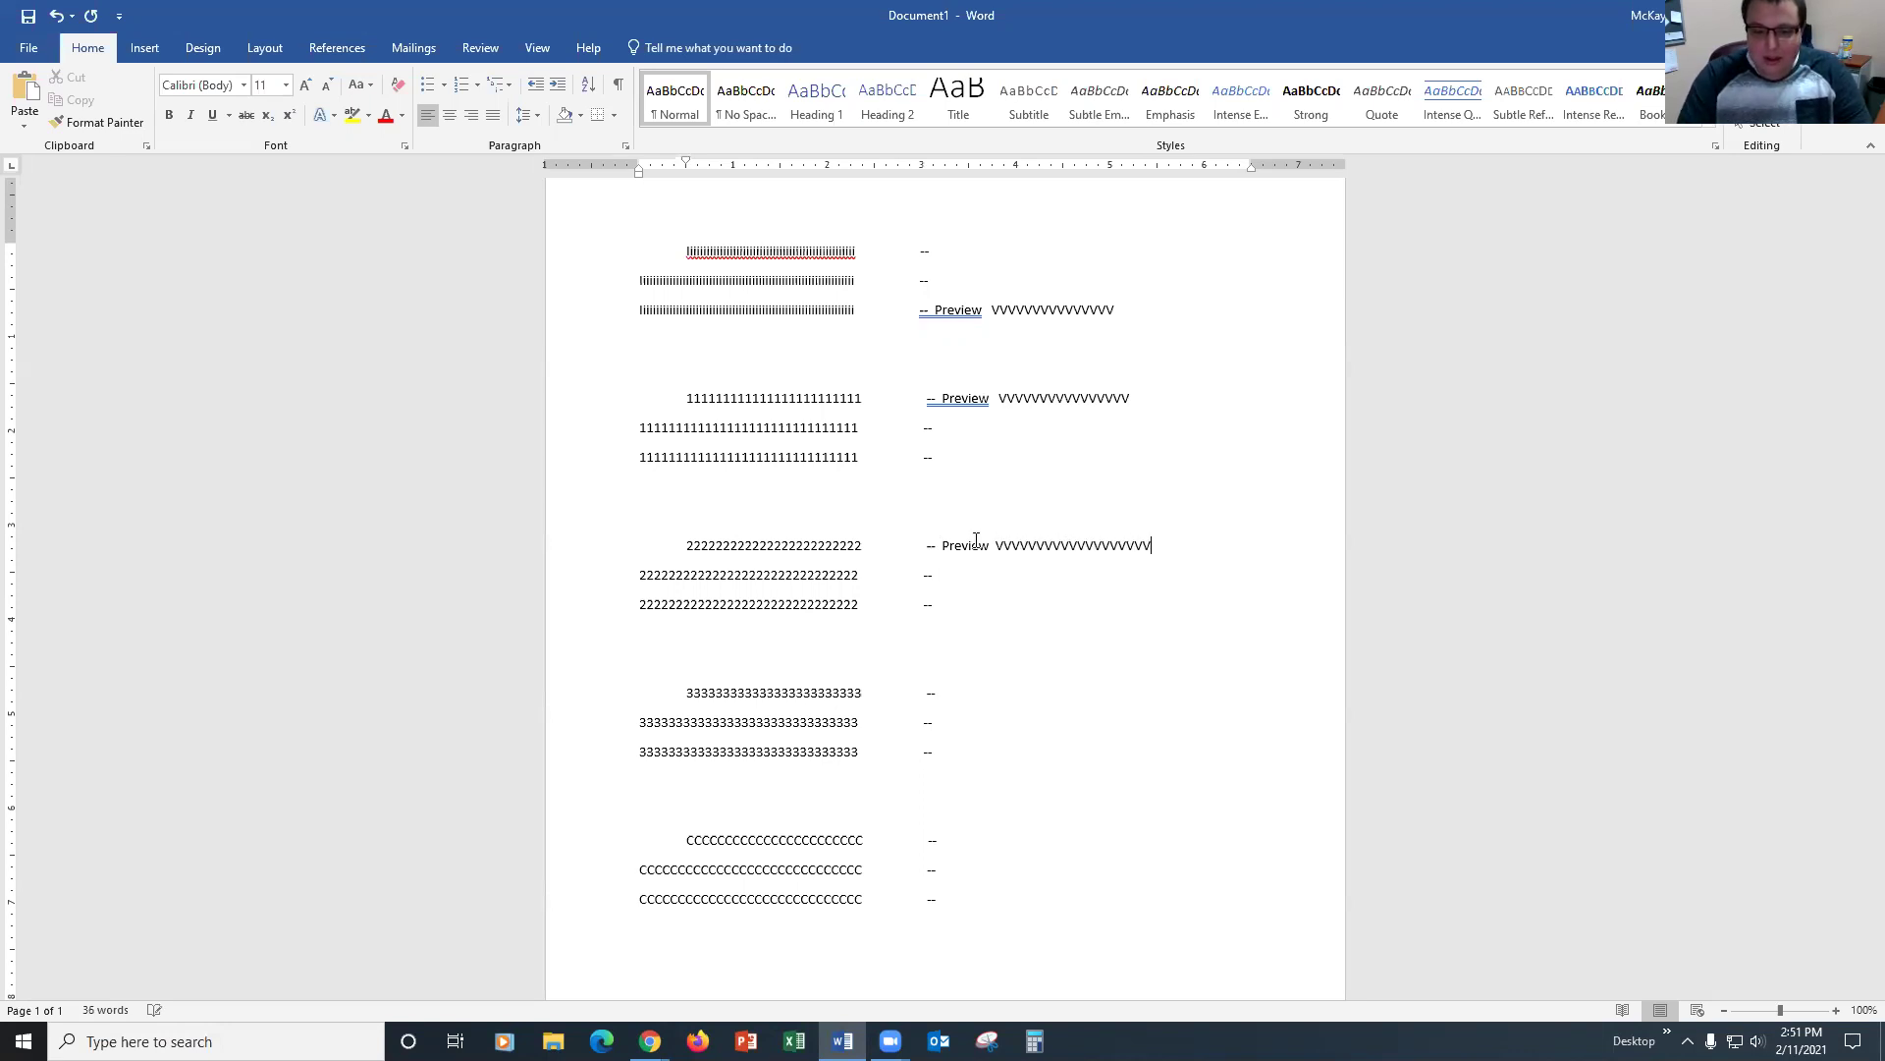
click(980, 690)
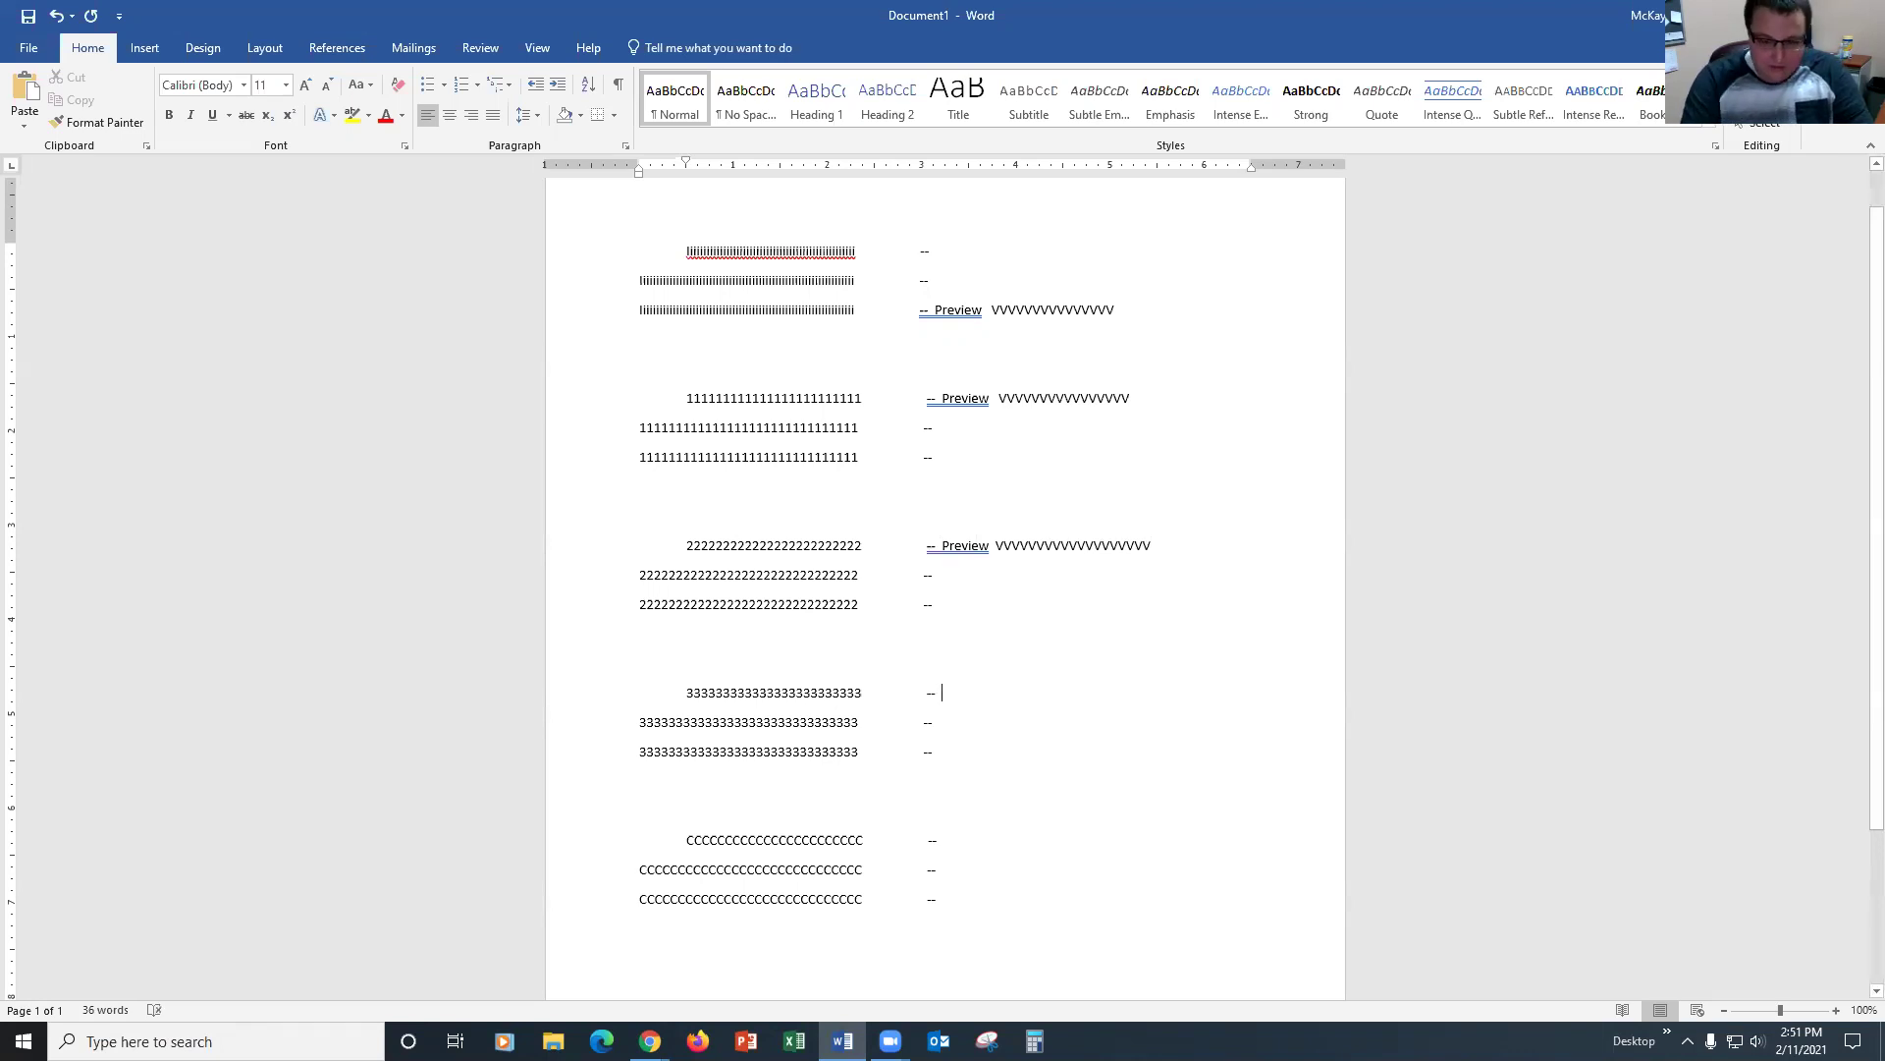
text(Preview)
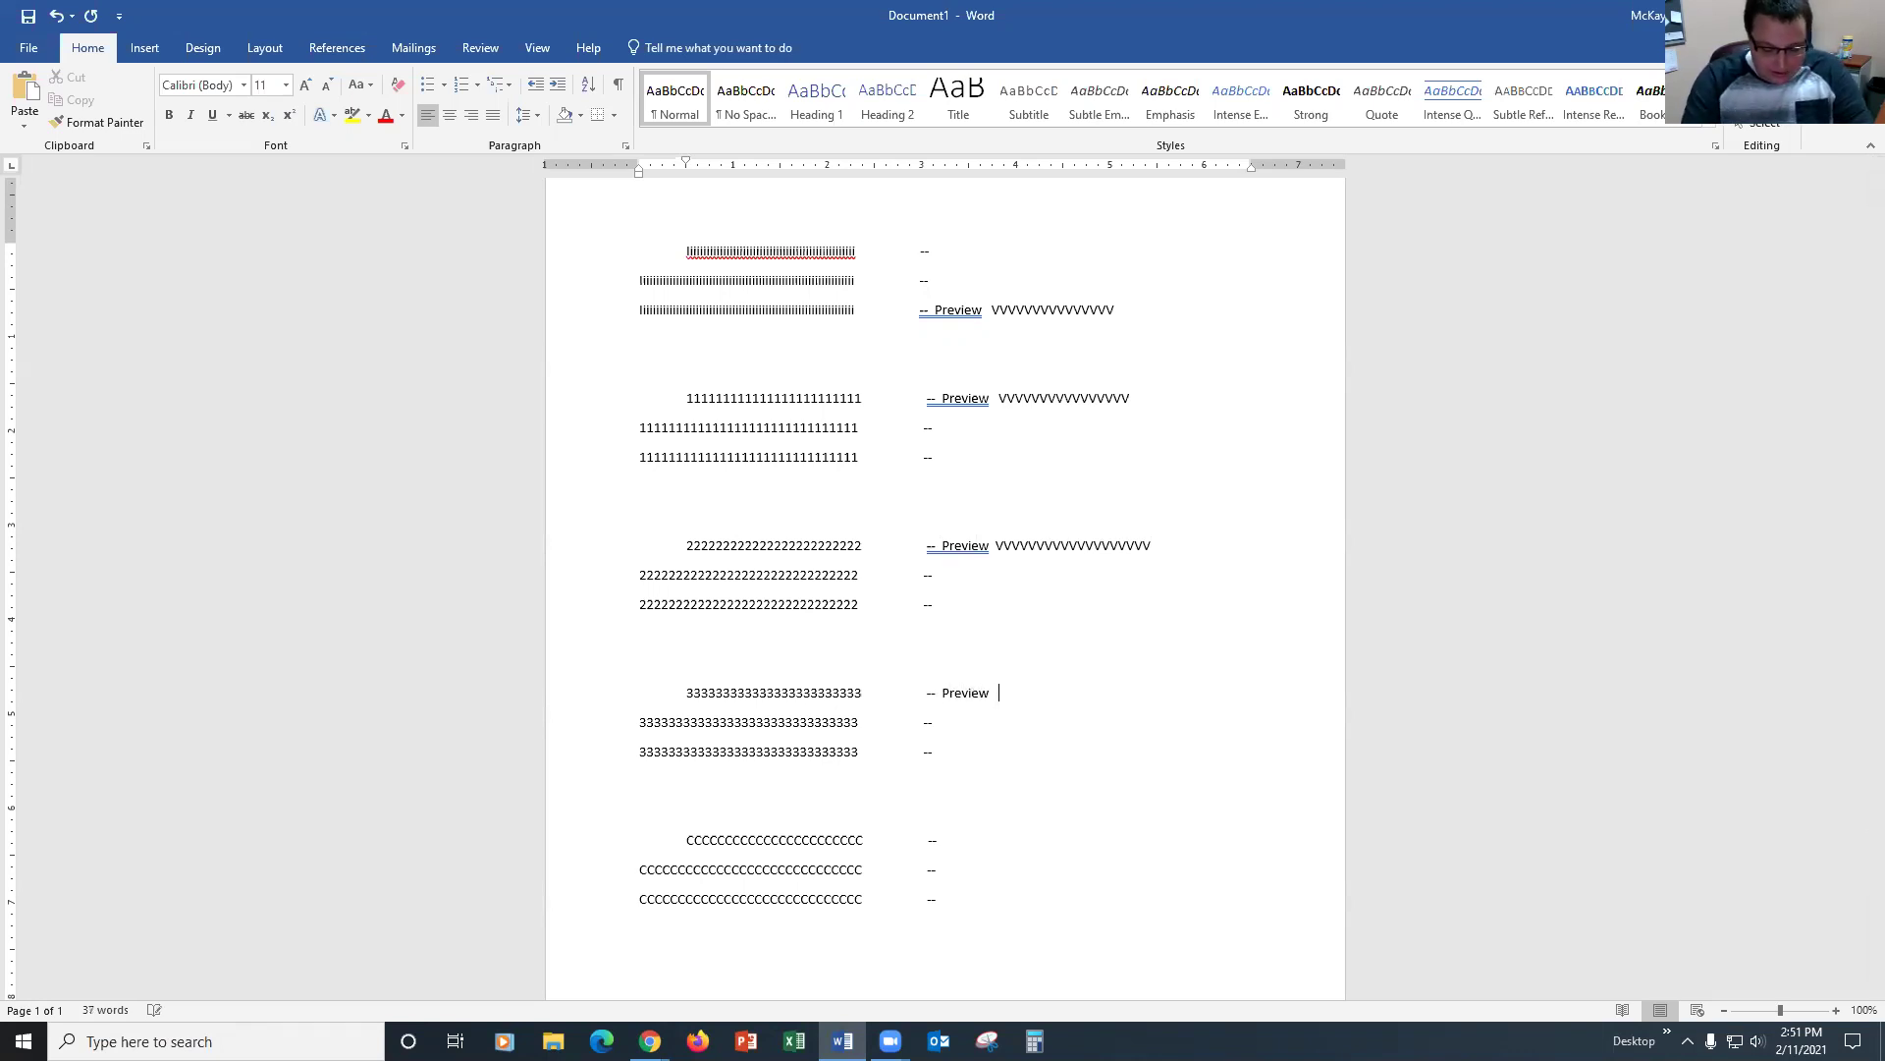
text(  VVVVVVVVVVVV)
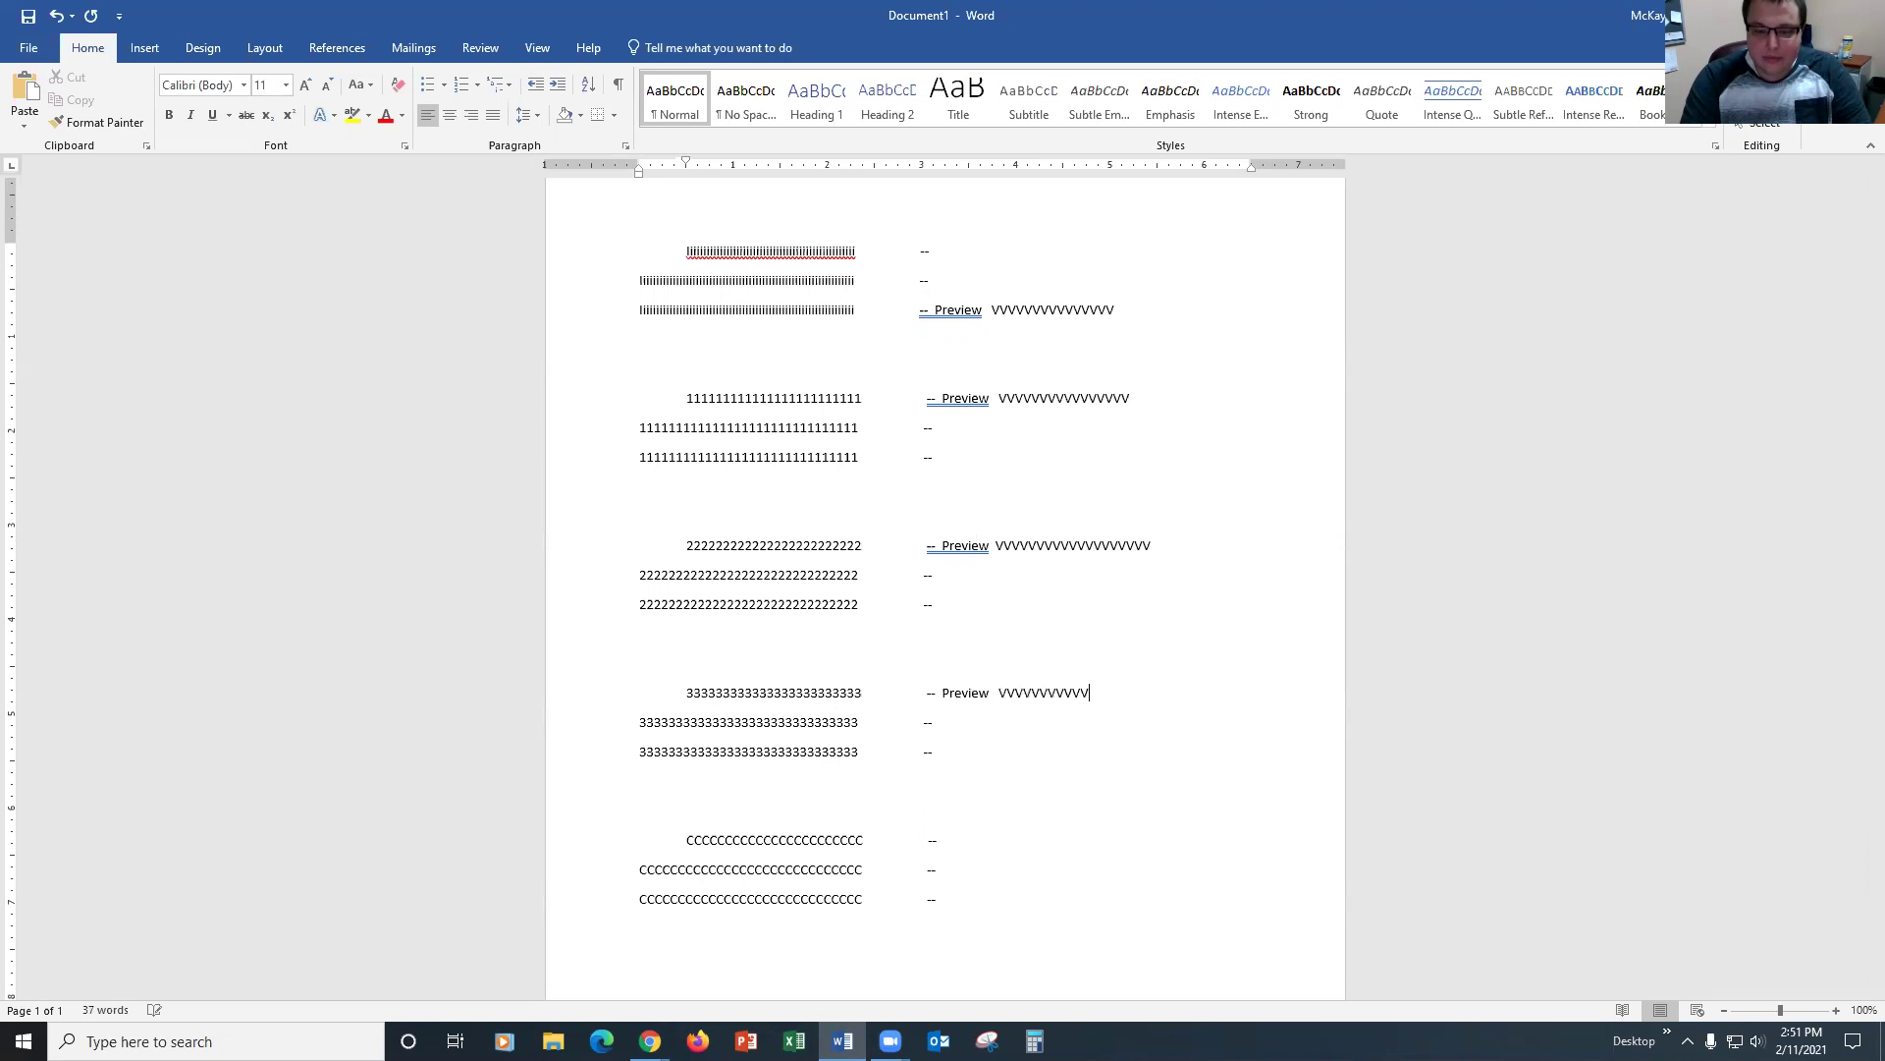
text(VVVVVV)
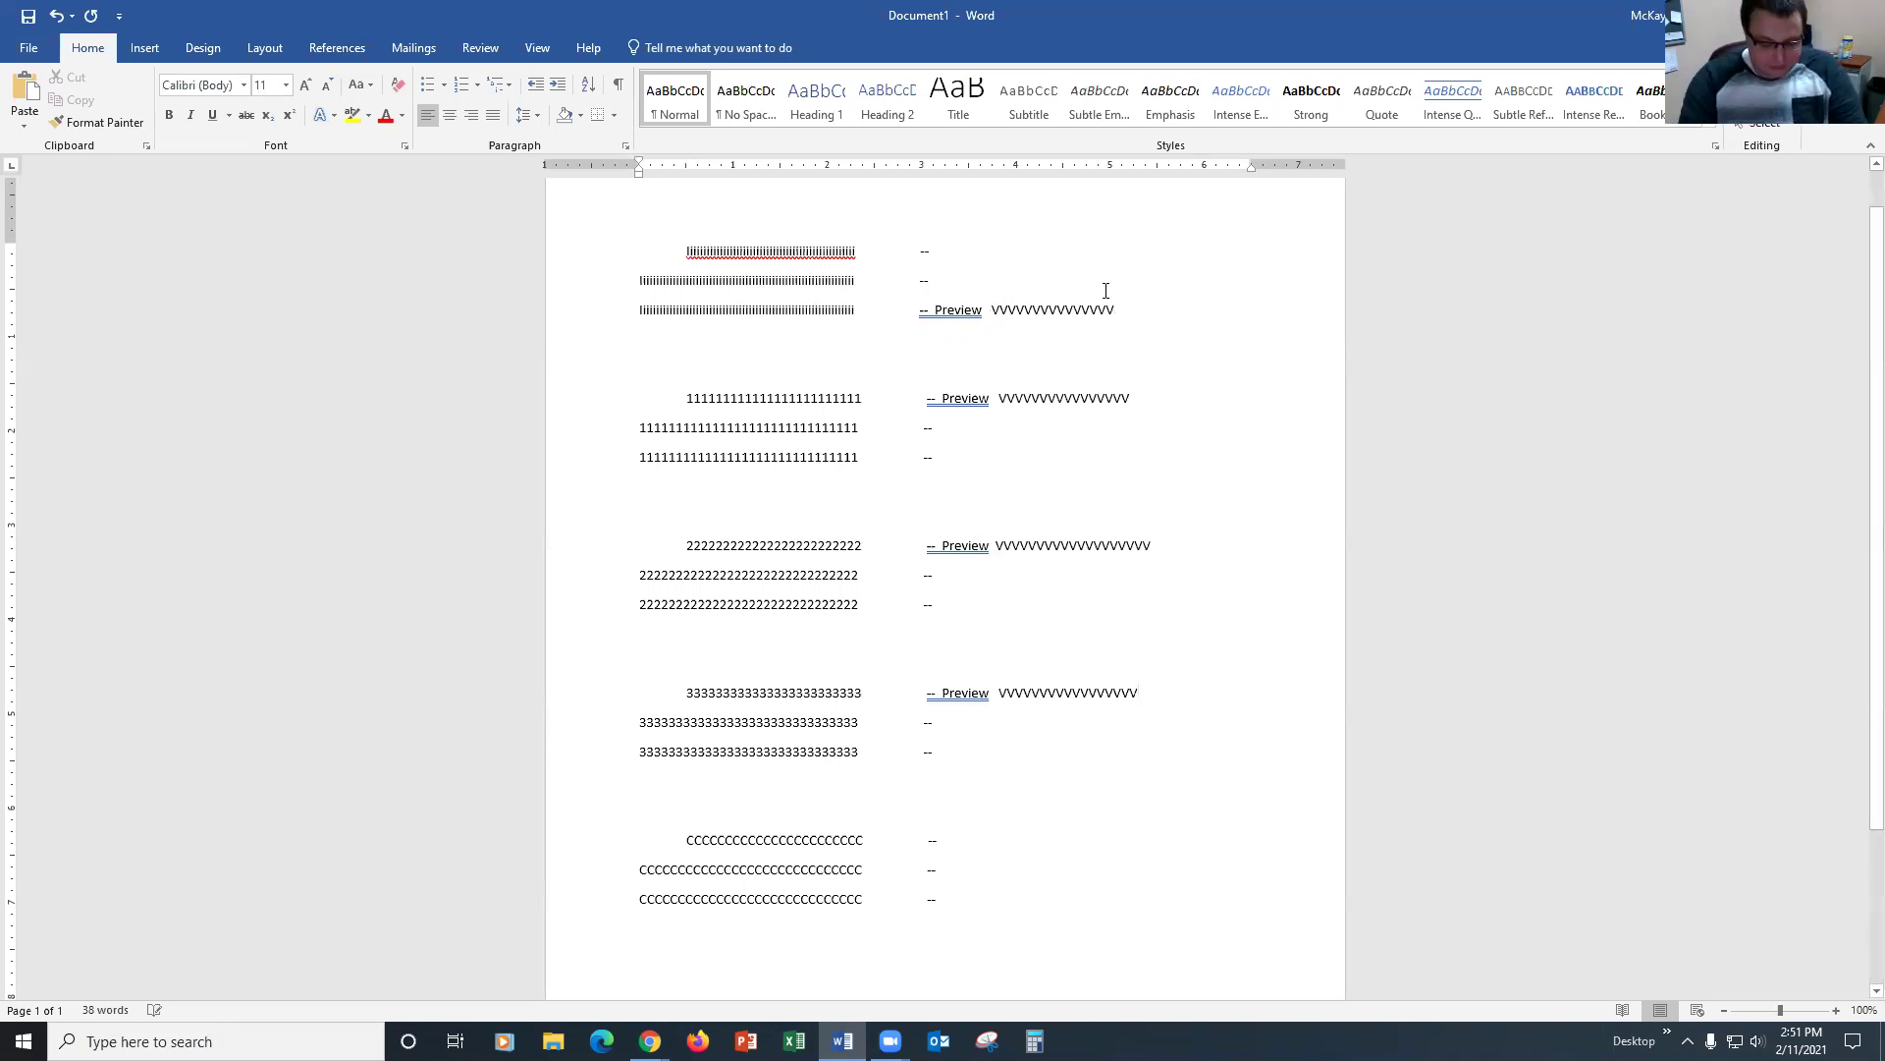
Step: Append '(purpose, MPs)' to the intro's Preview line and look over the placeholder text
text(()
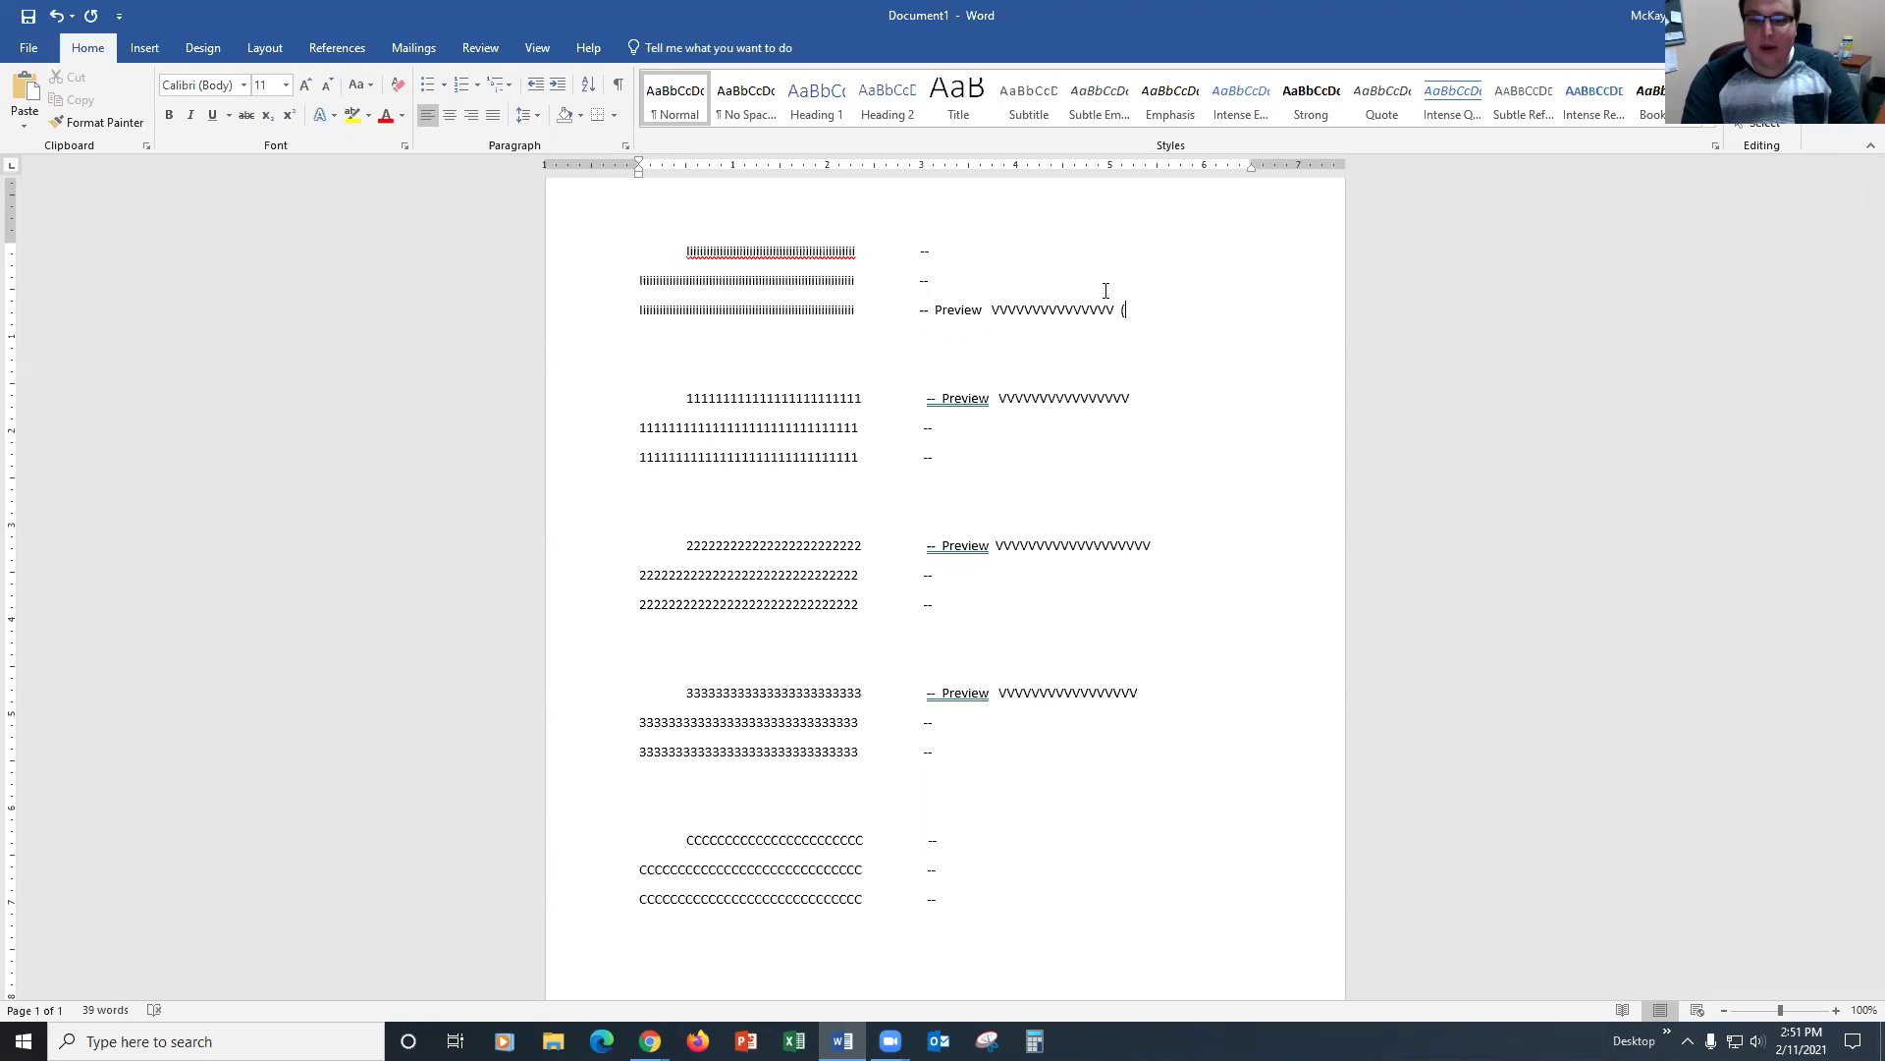
text(purpose)
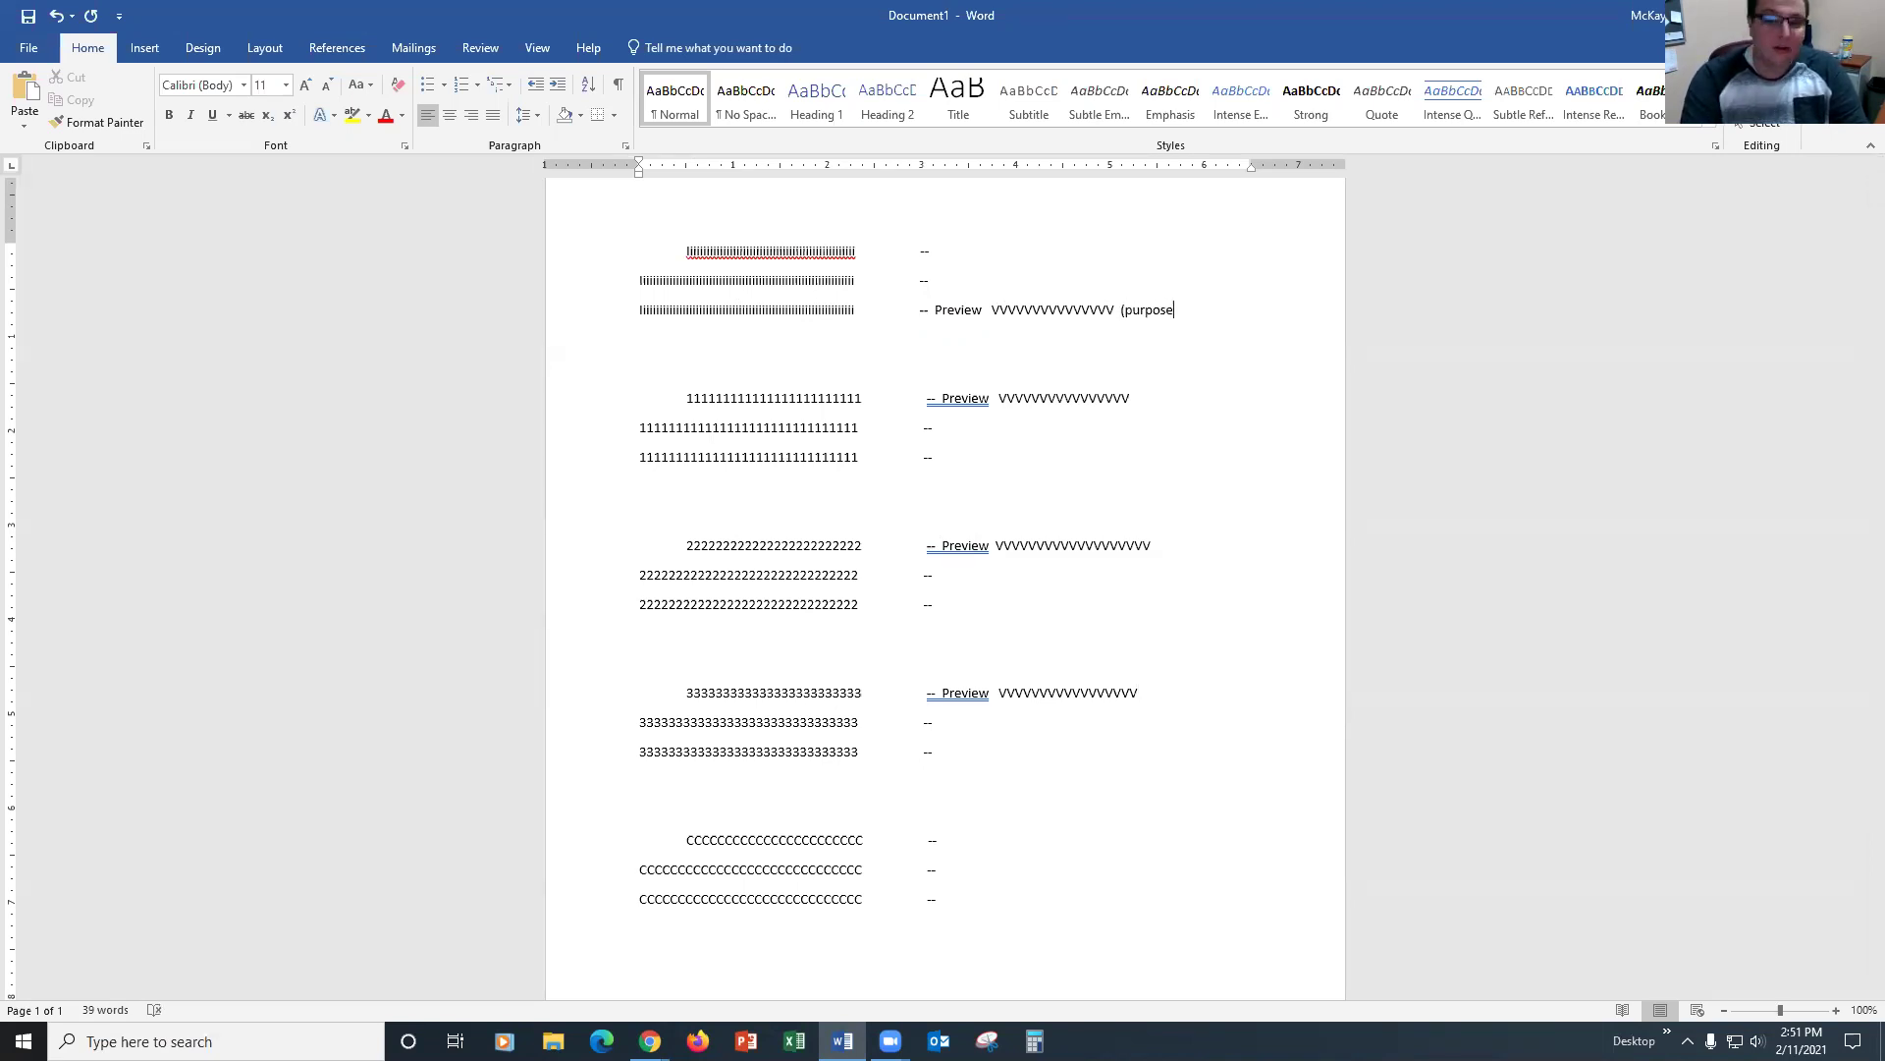
text(, MPs))
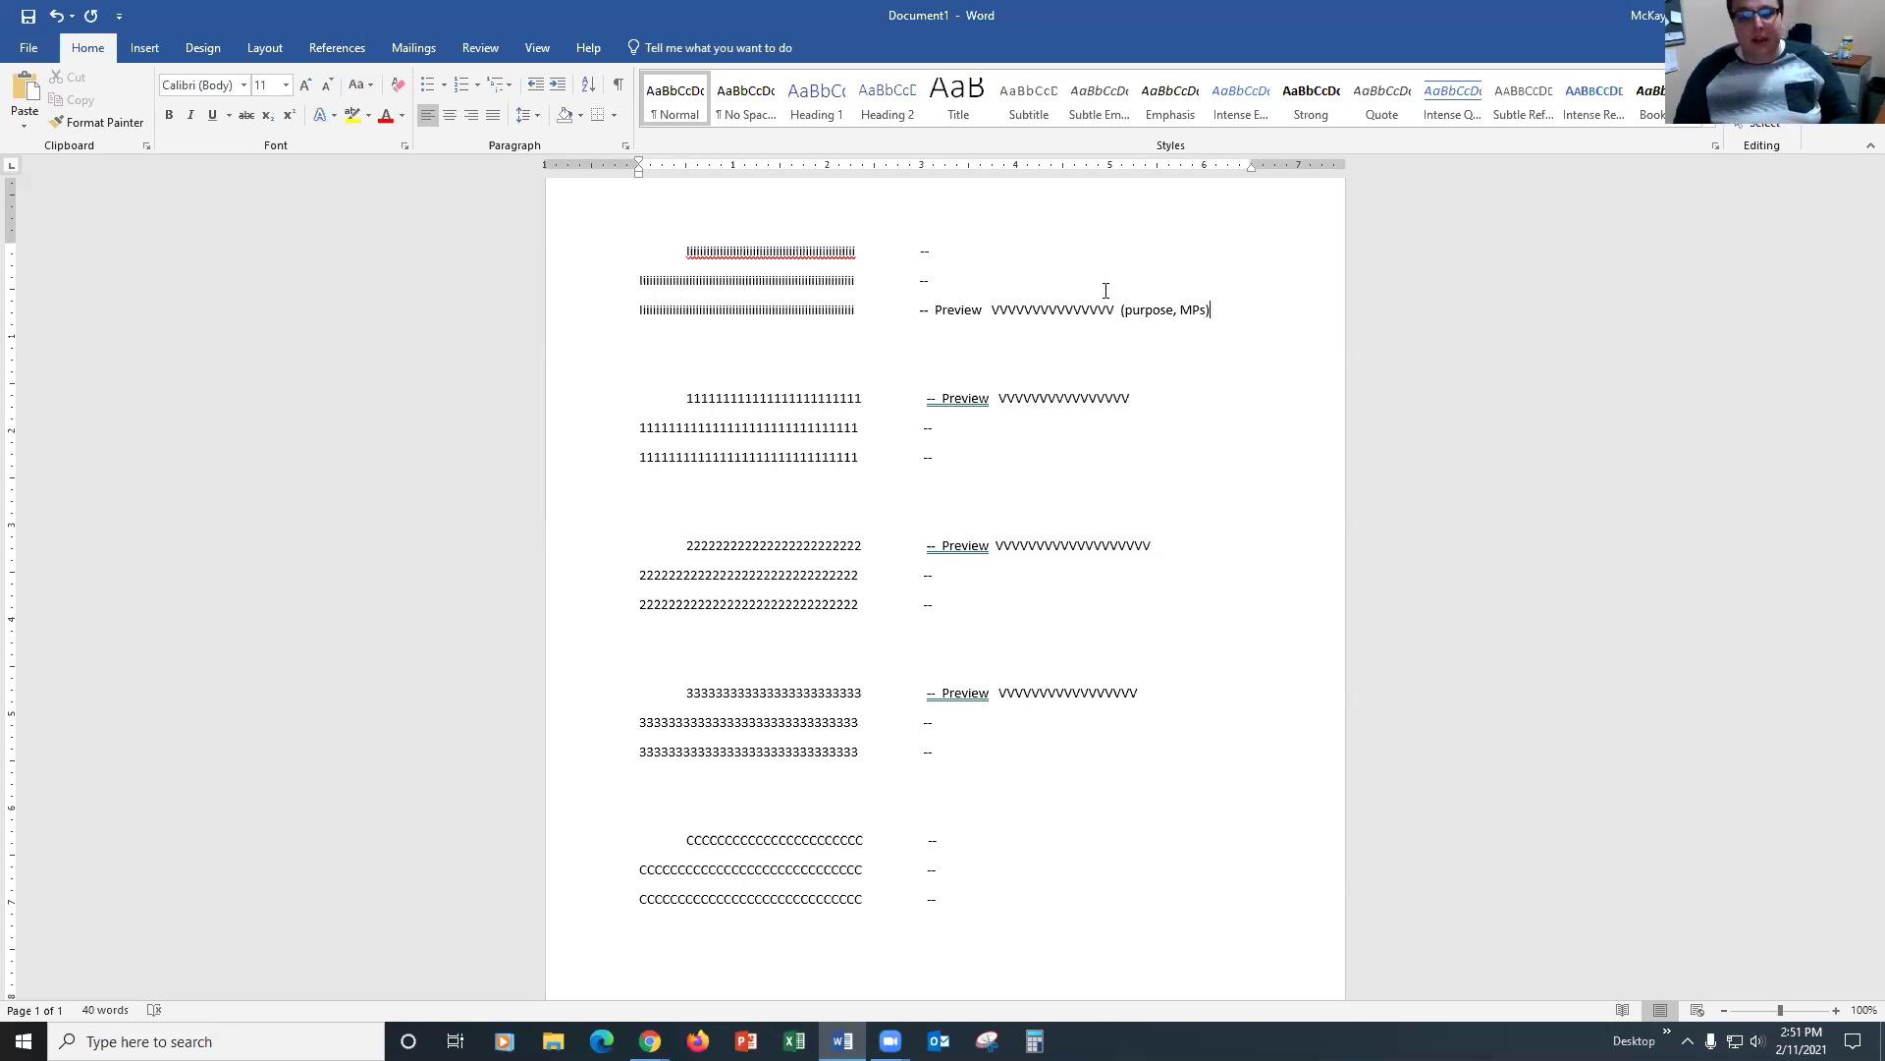
drag(990, 309, 1088, 306)
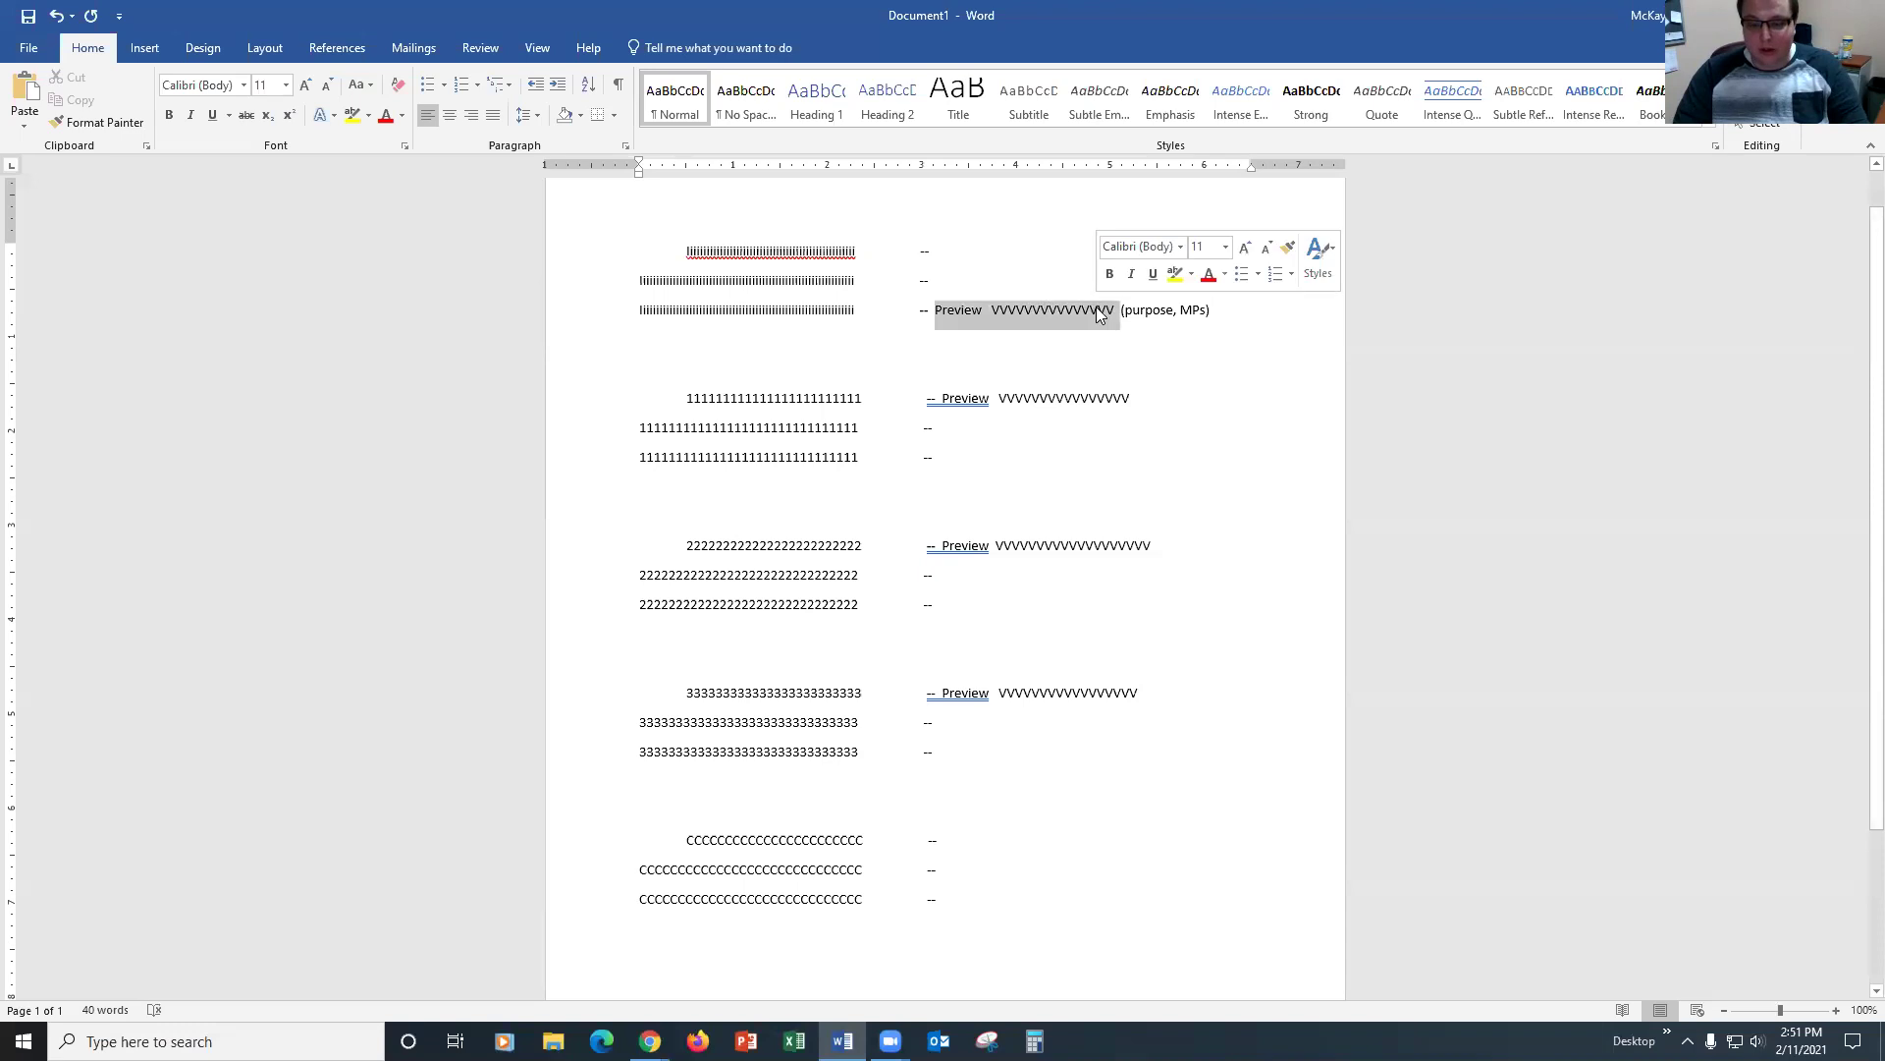
click(1098, 309)
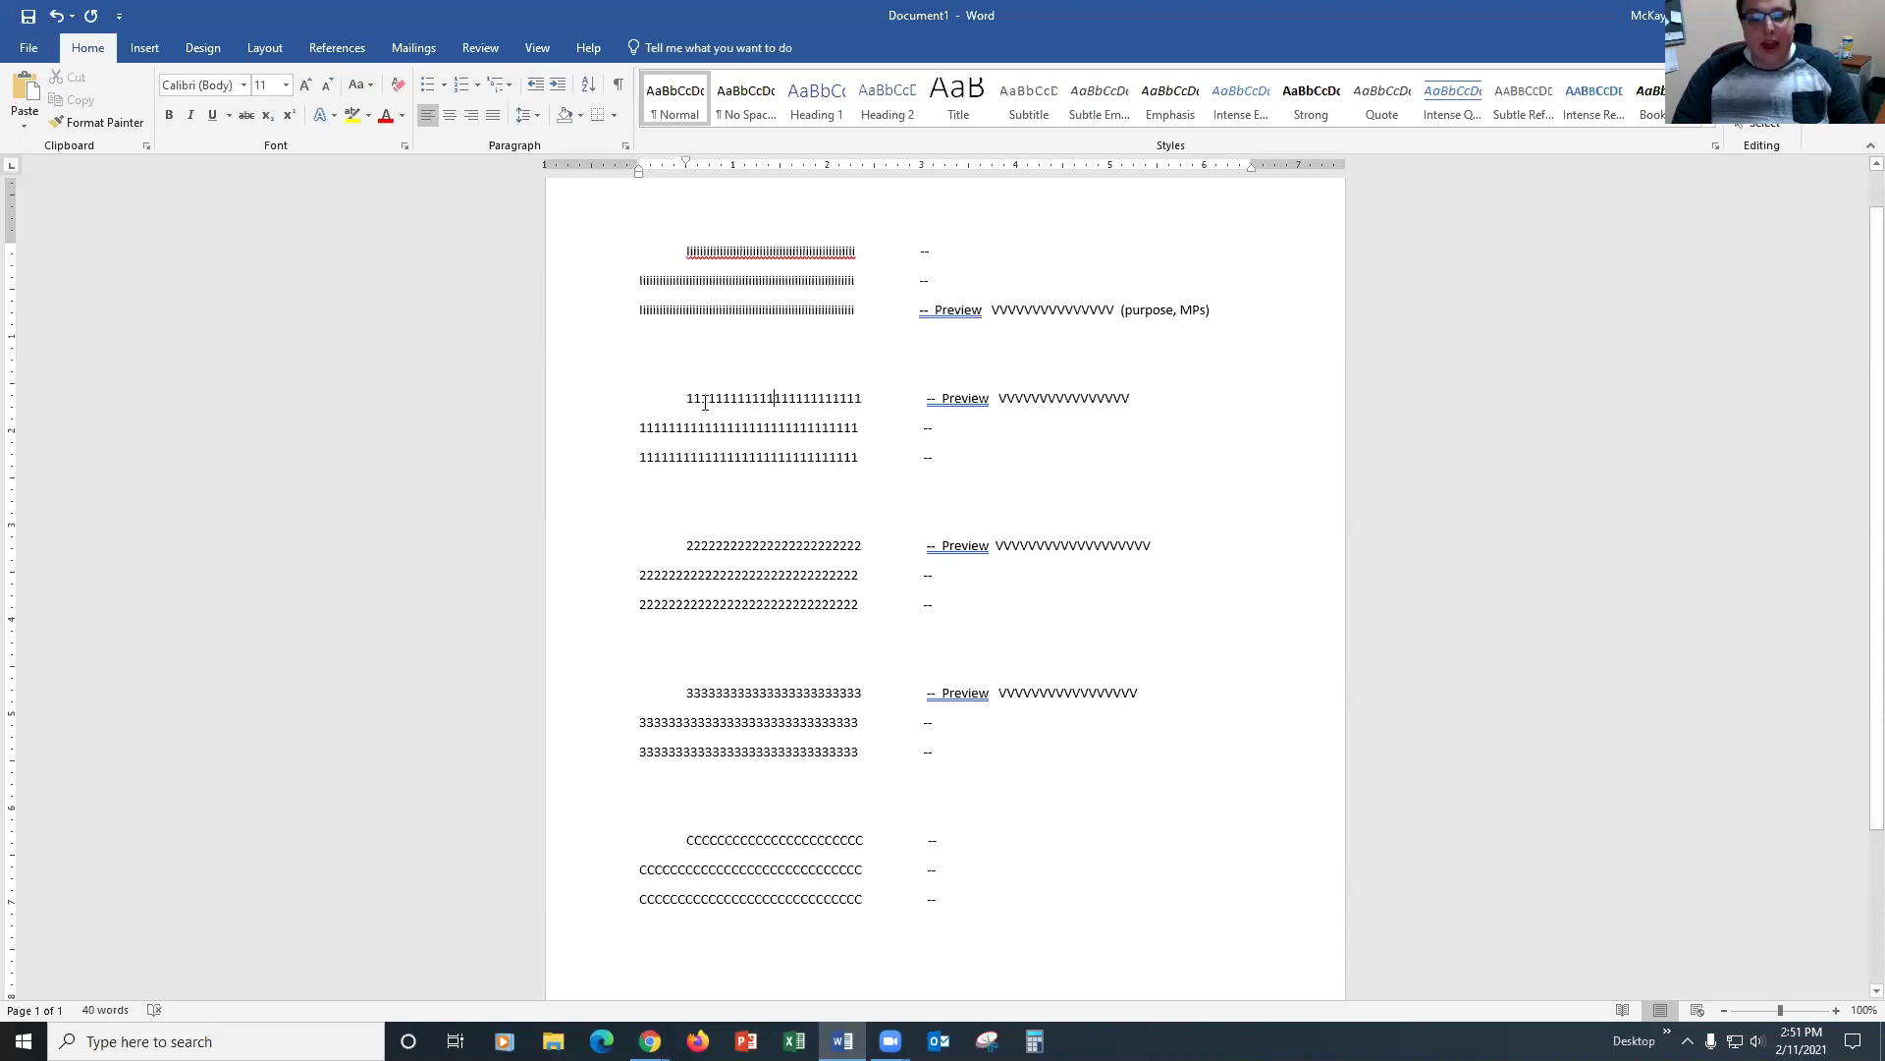
drag(701, 401, 923, 401)
click(1034, 405)
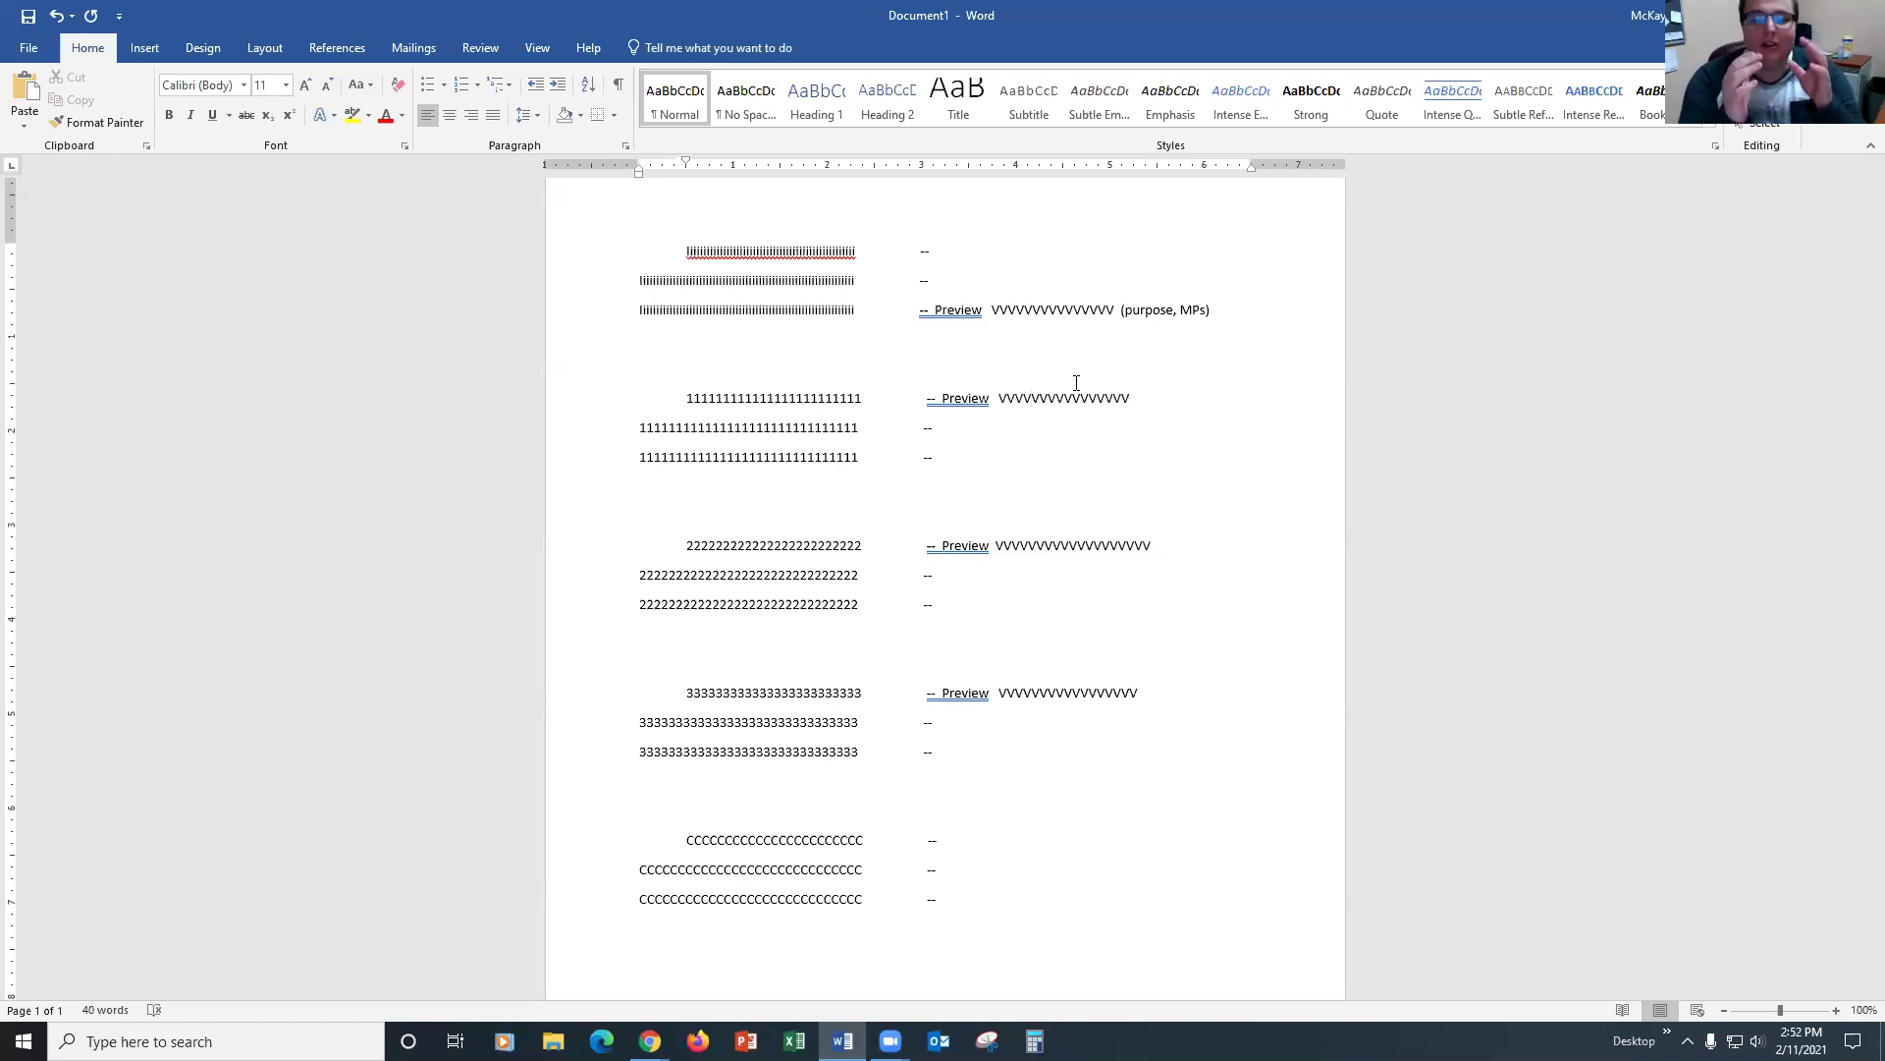
drag(1007, 398, 1039, 399)
drag(999, 311, 1114, 310)
click(1013, 383)
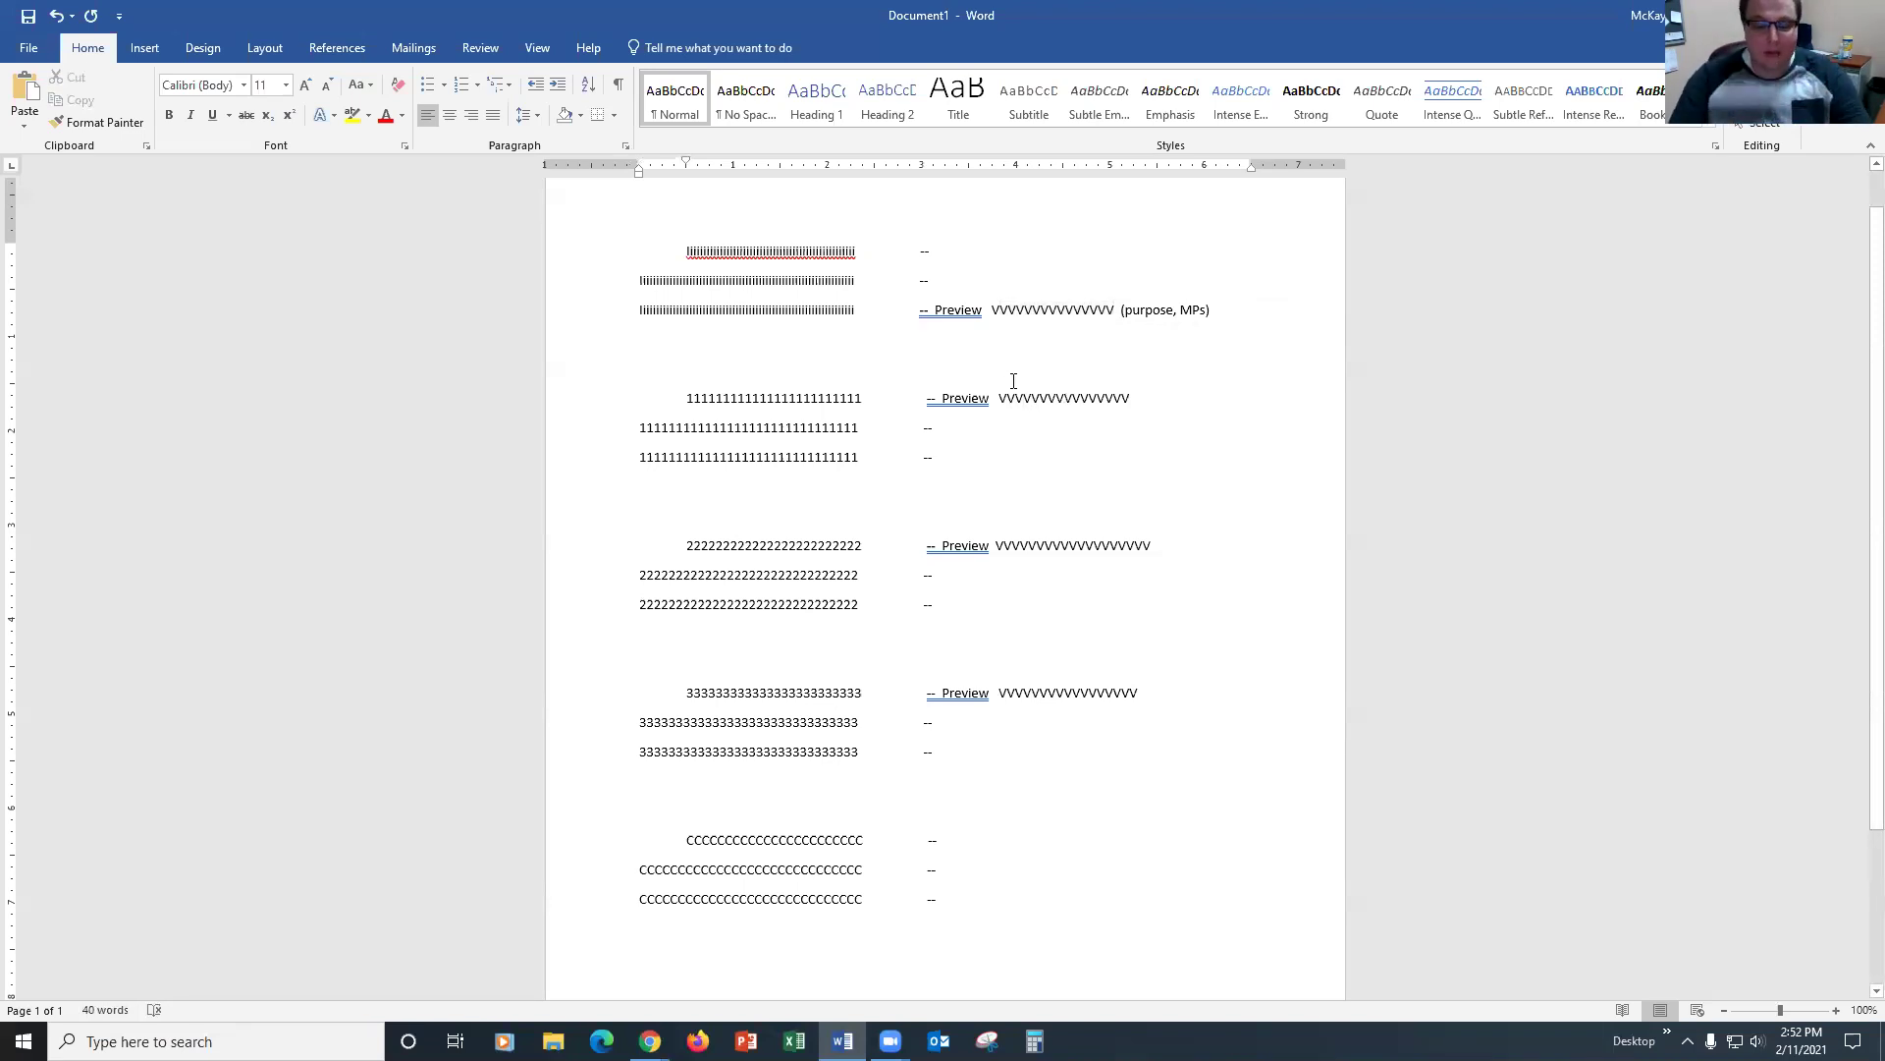
Step: Switch to the Ch. 8 Google Slides deck in the editor and view the Organizing Speeches slides 21–22
mouse_move(650, 1041)
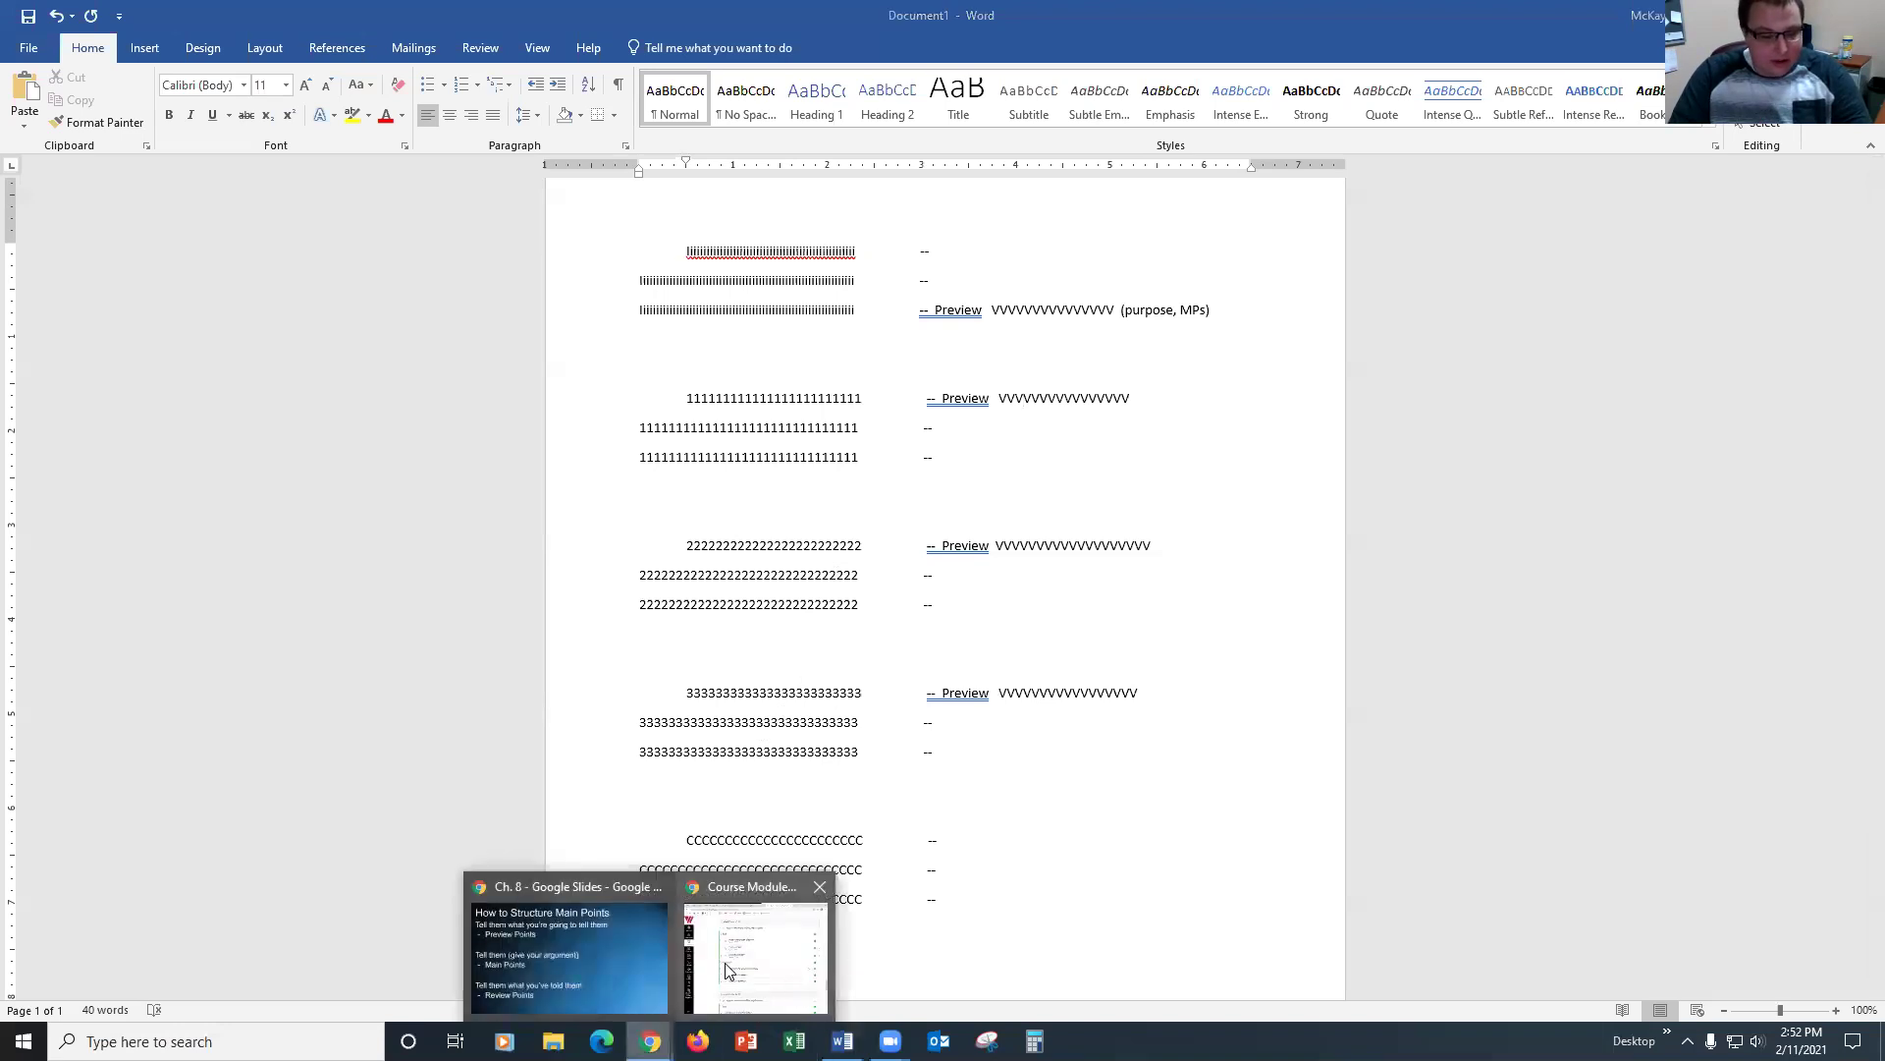
click(619, 966)
key(Escape)
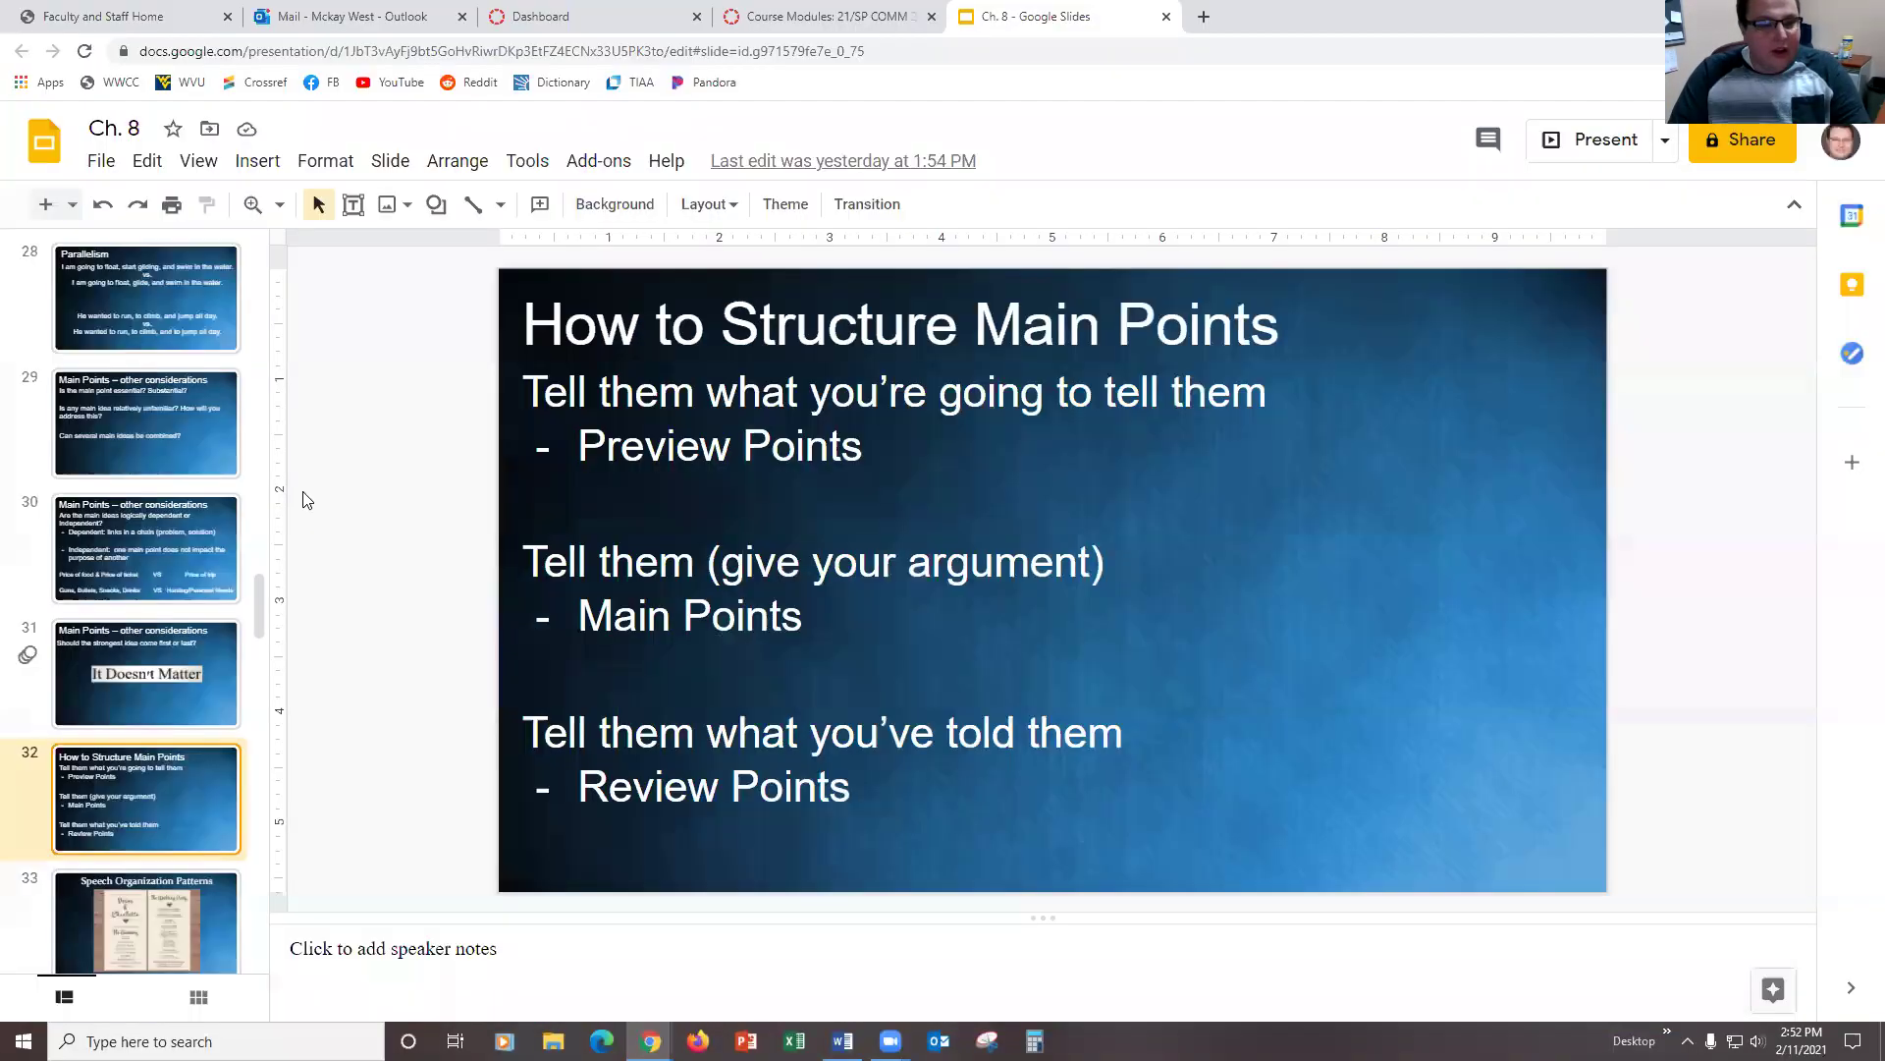
scroll(140, 462, up, 12)
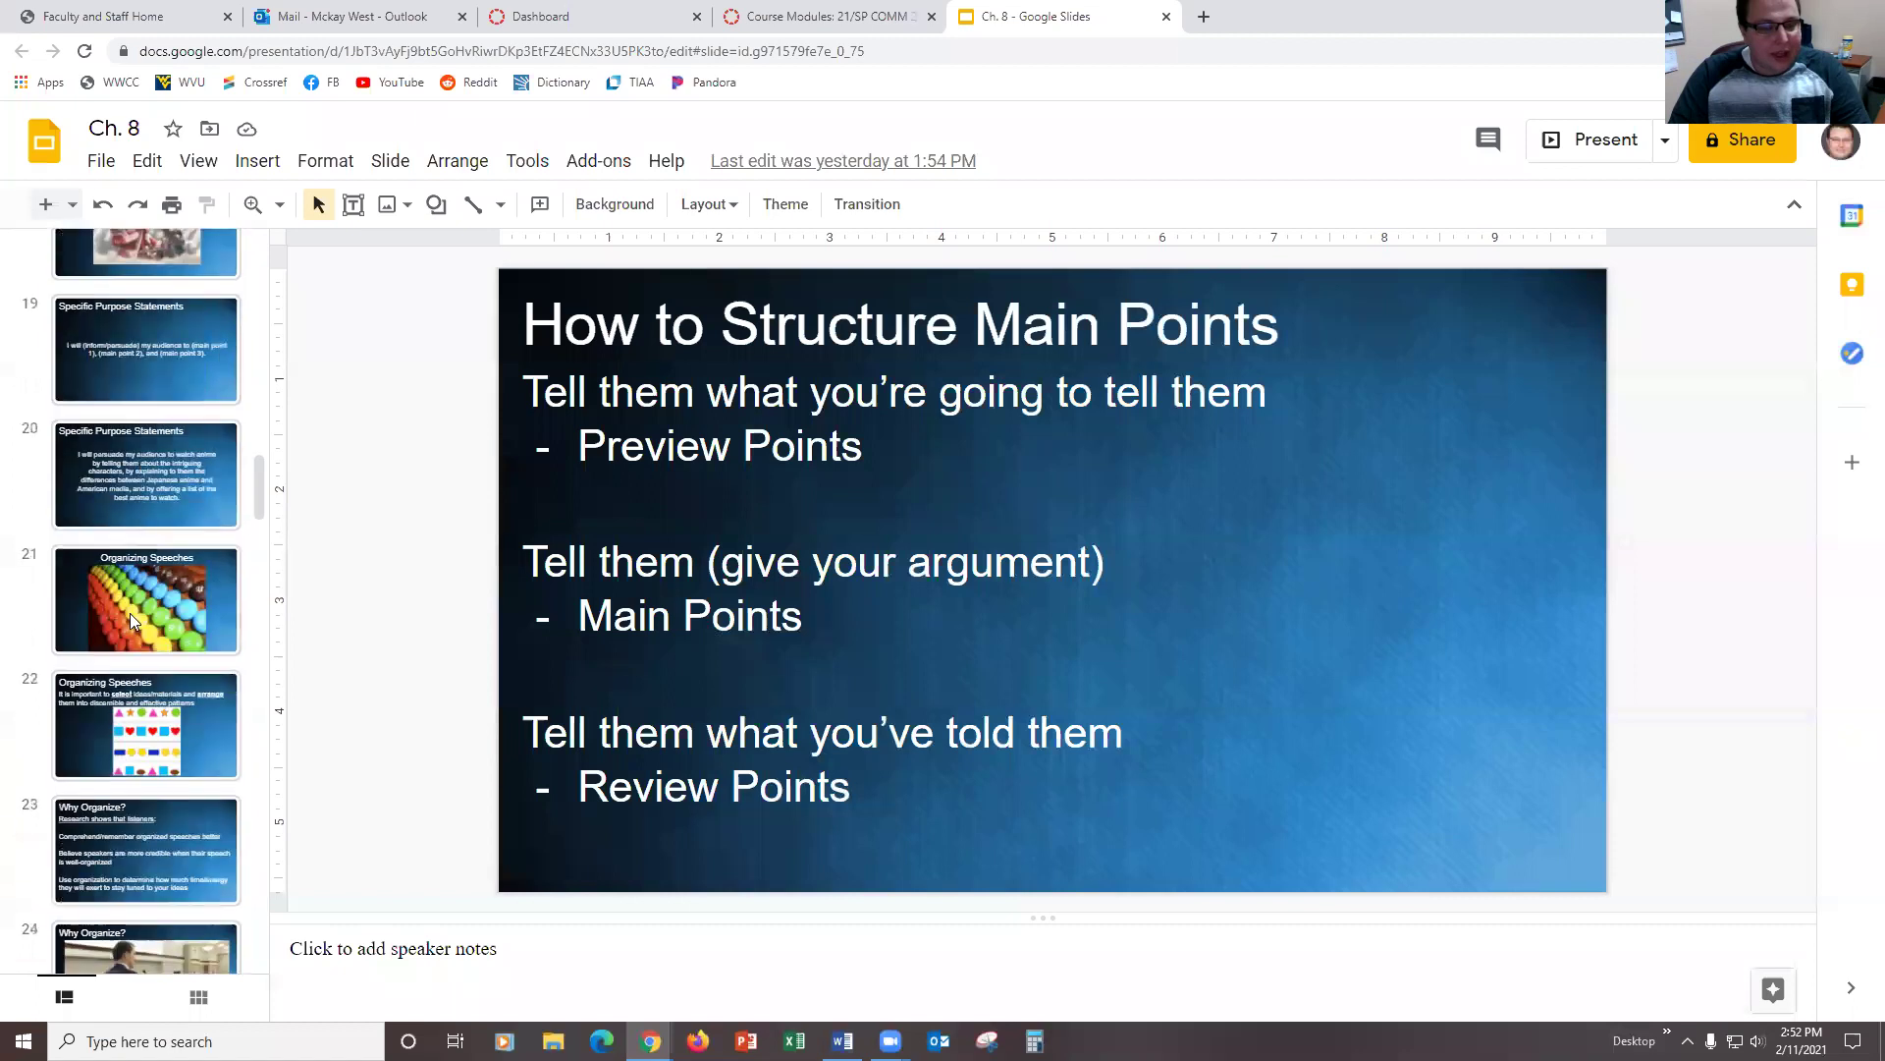
click(129, 612)
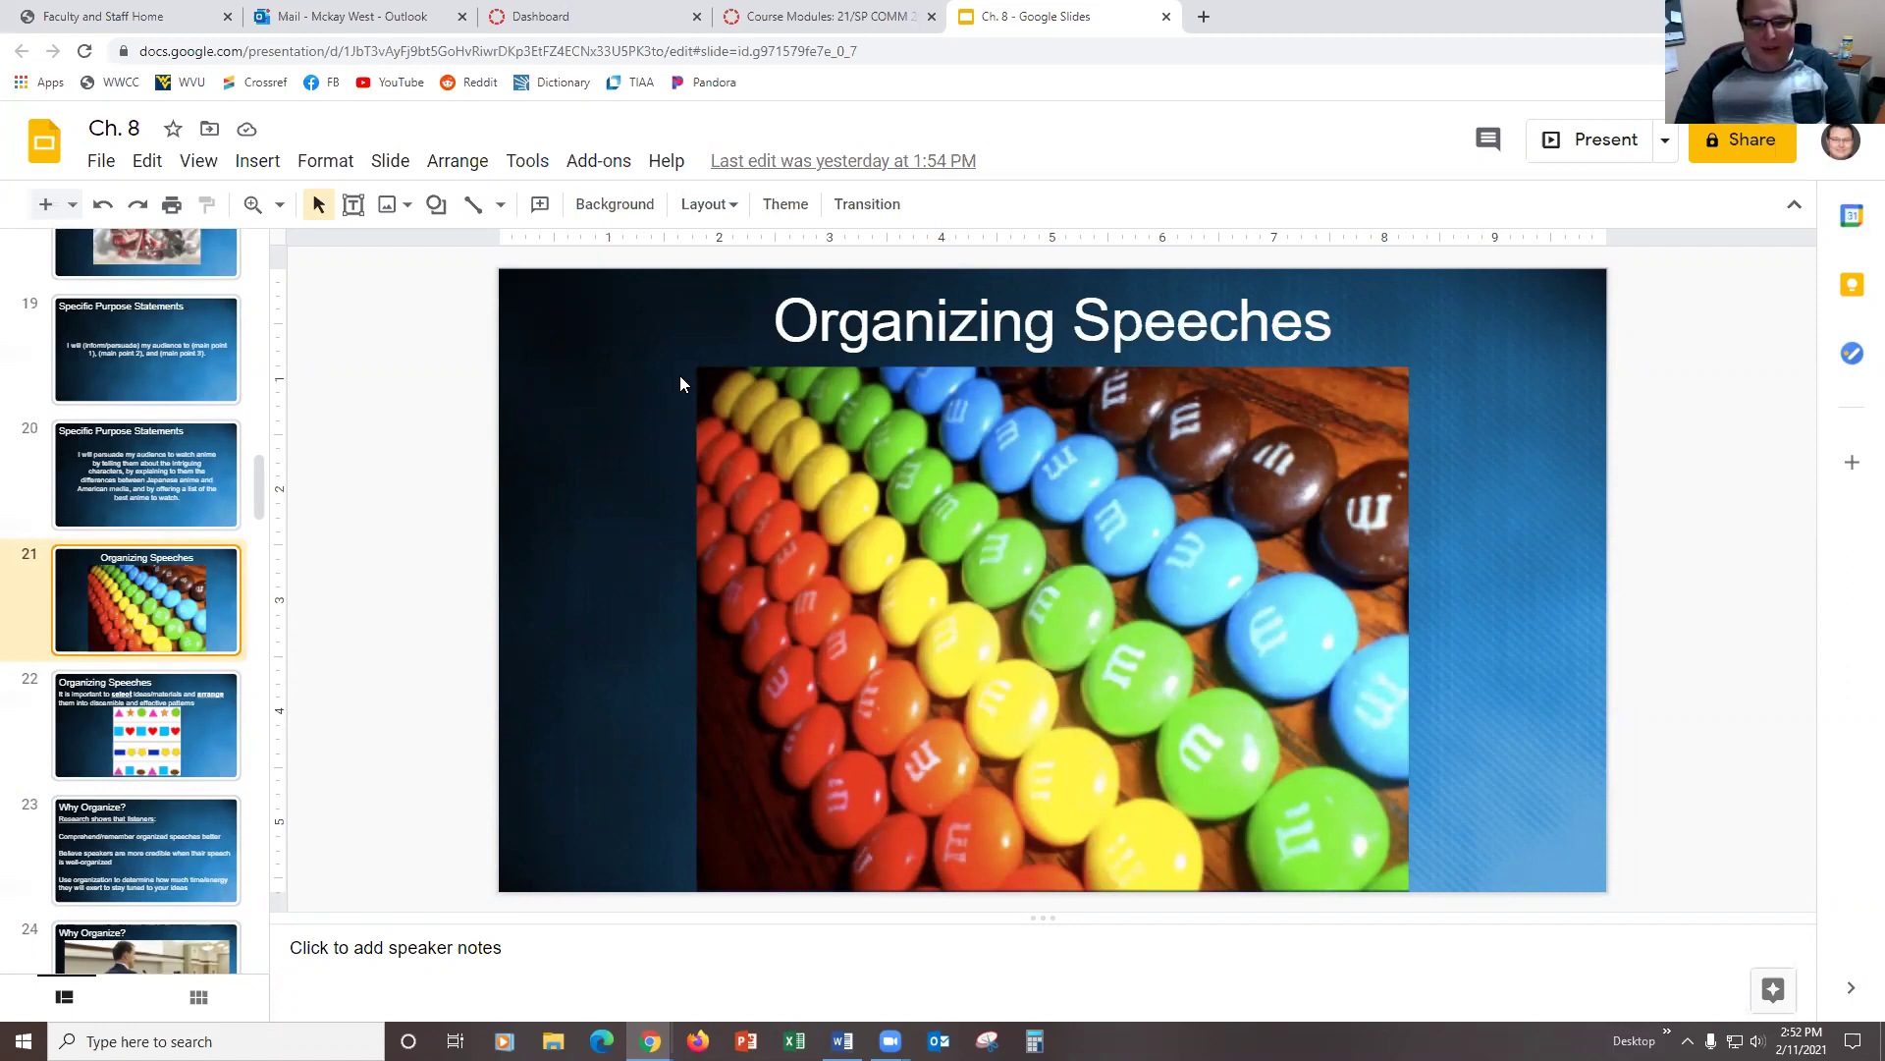
key(Down)
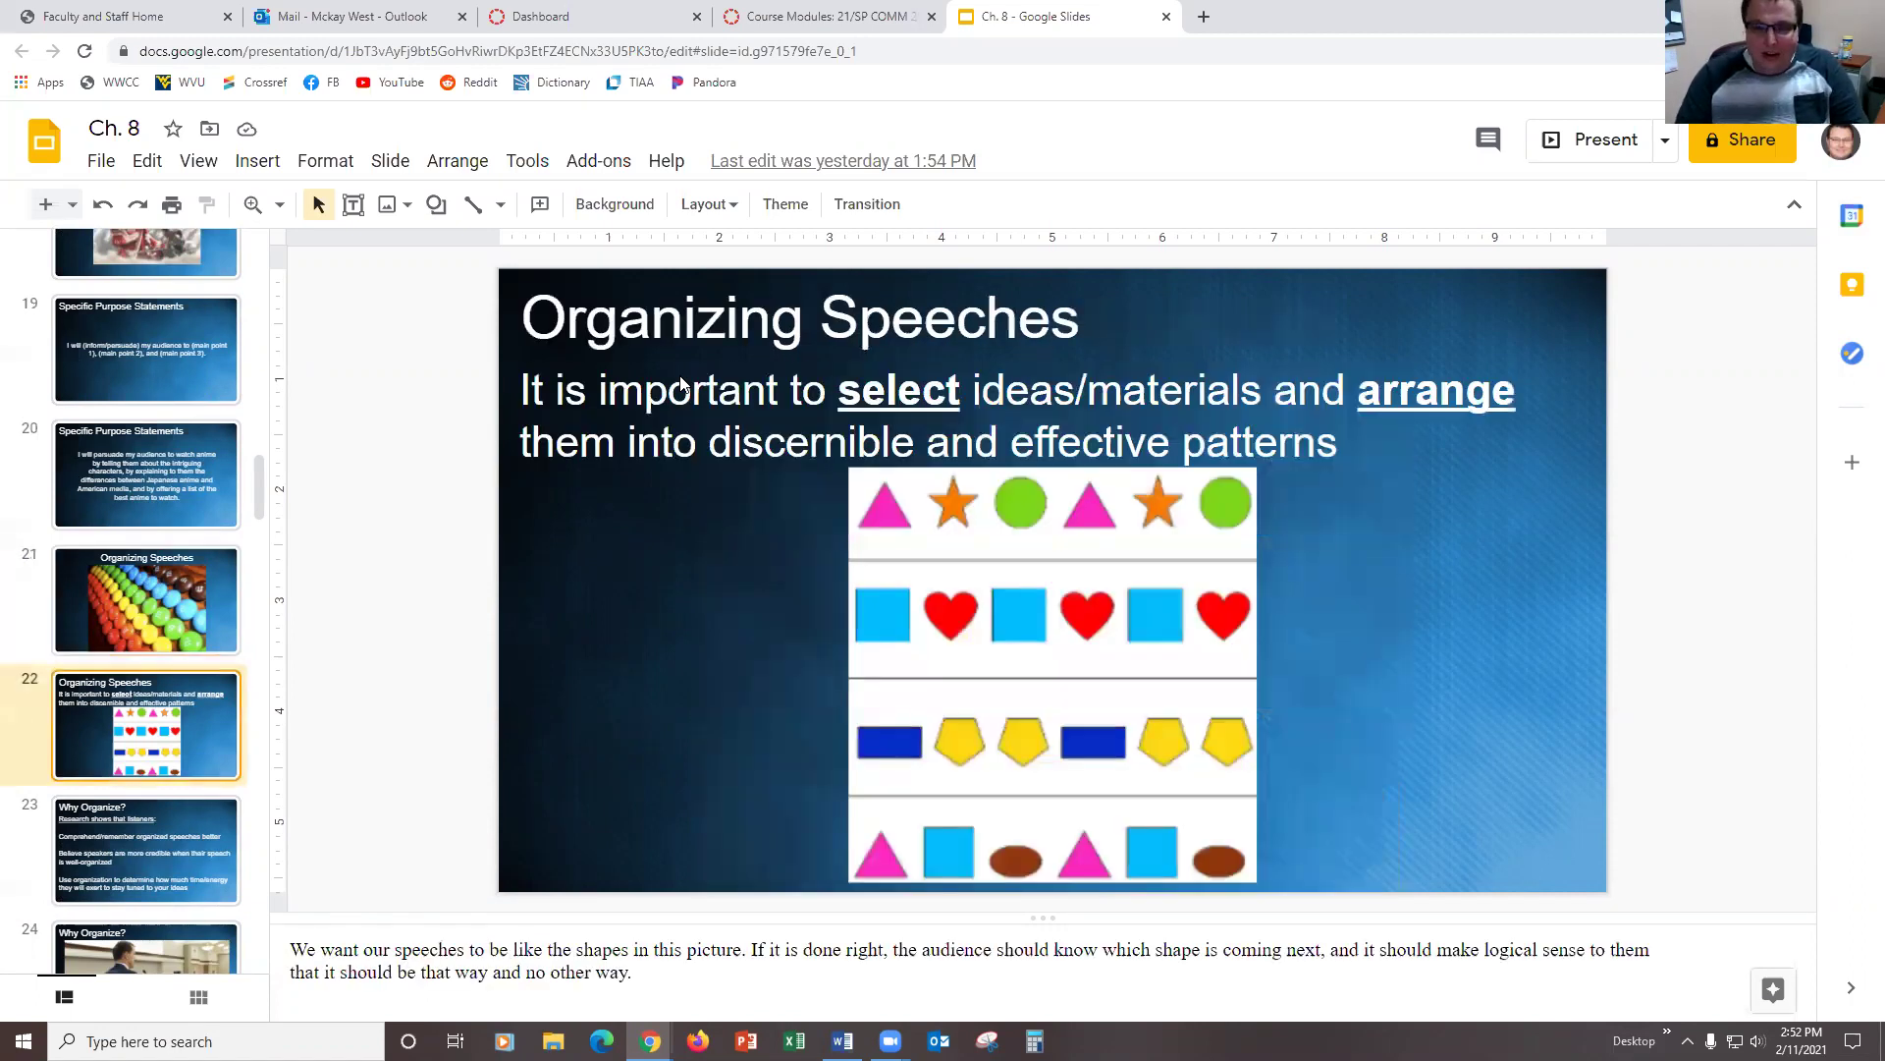
click(623, 391)
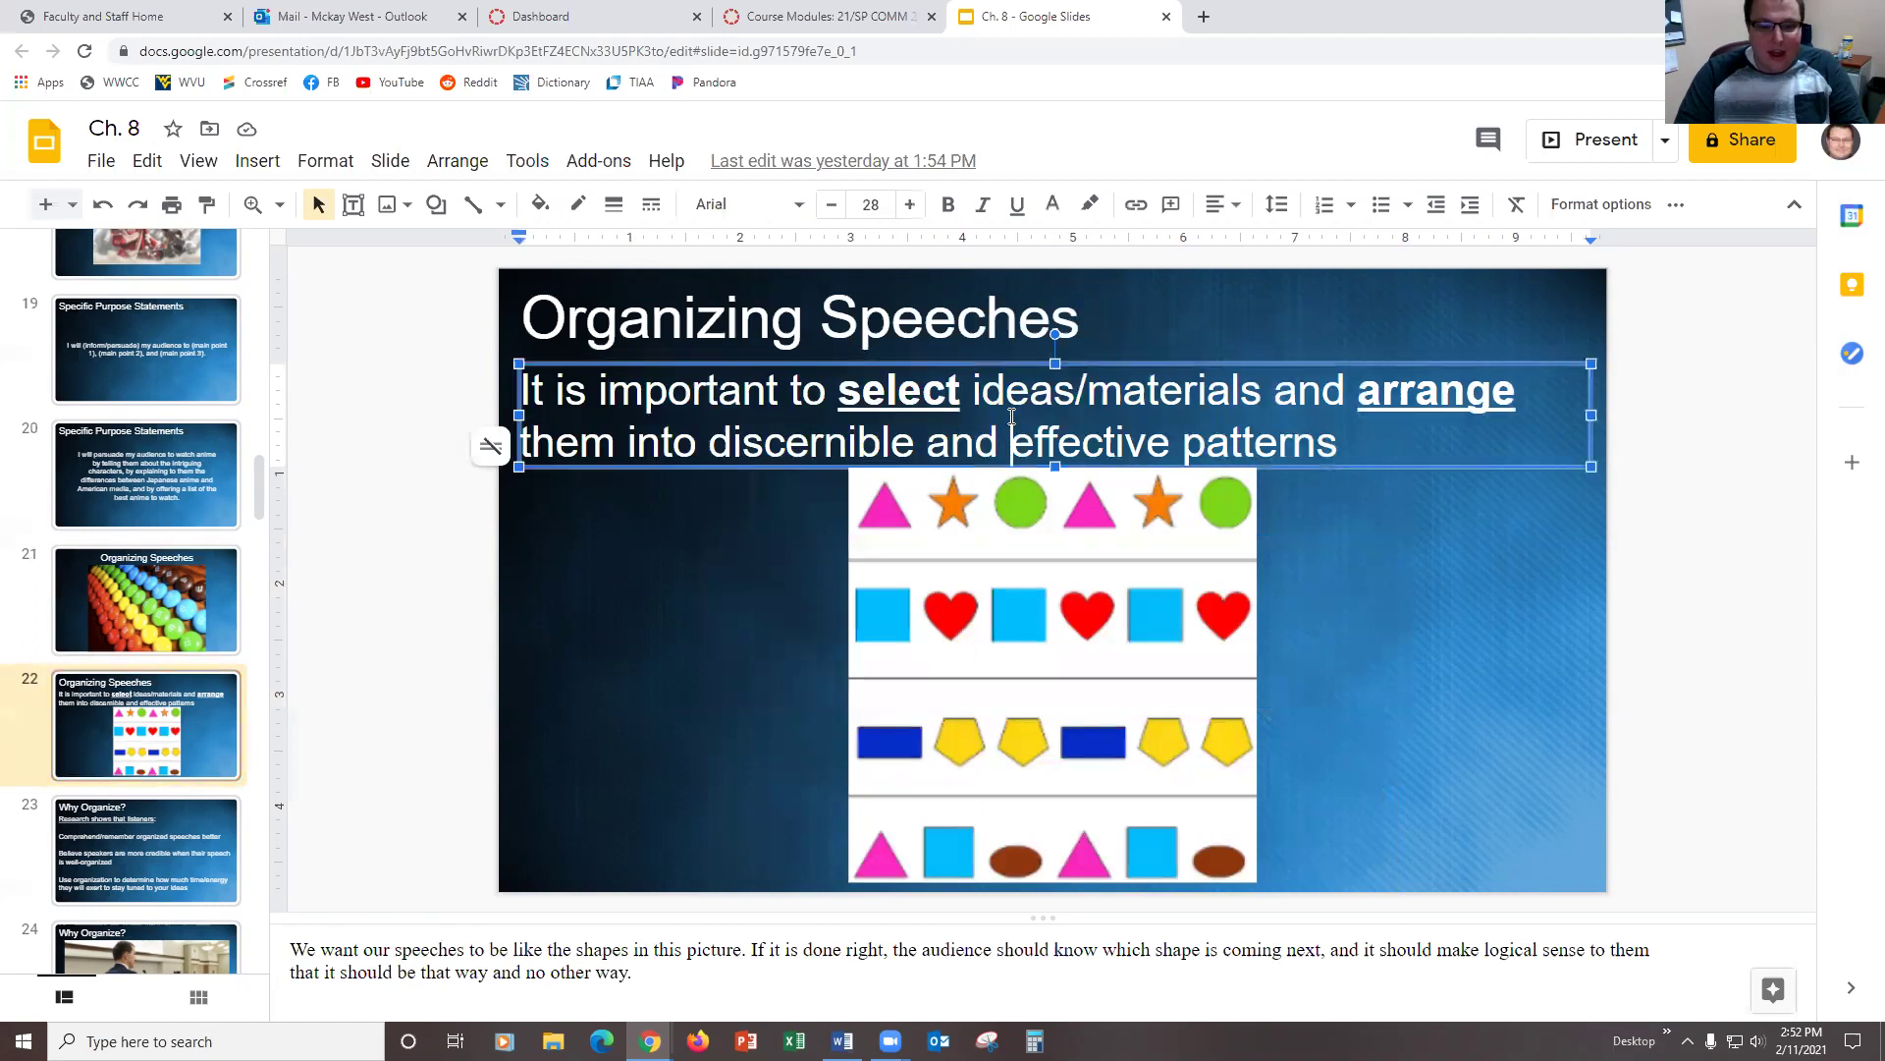
click(961, 392)
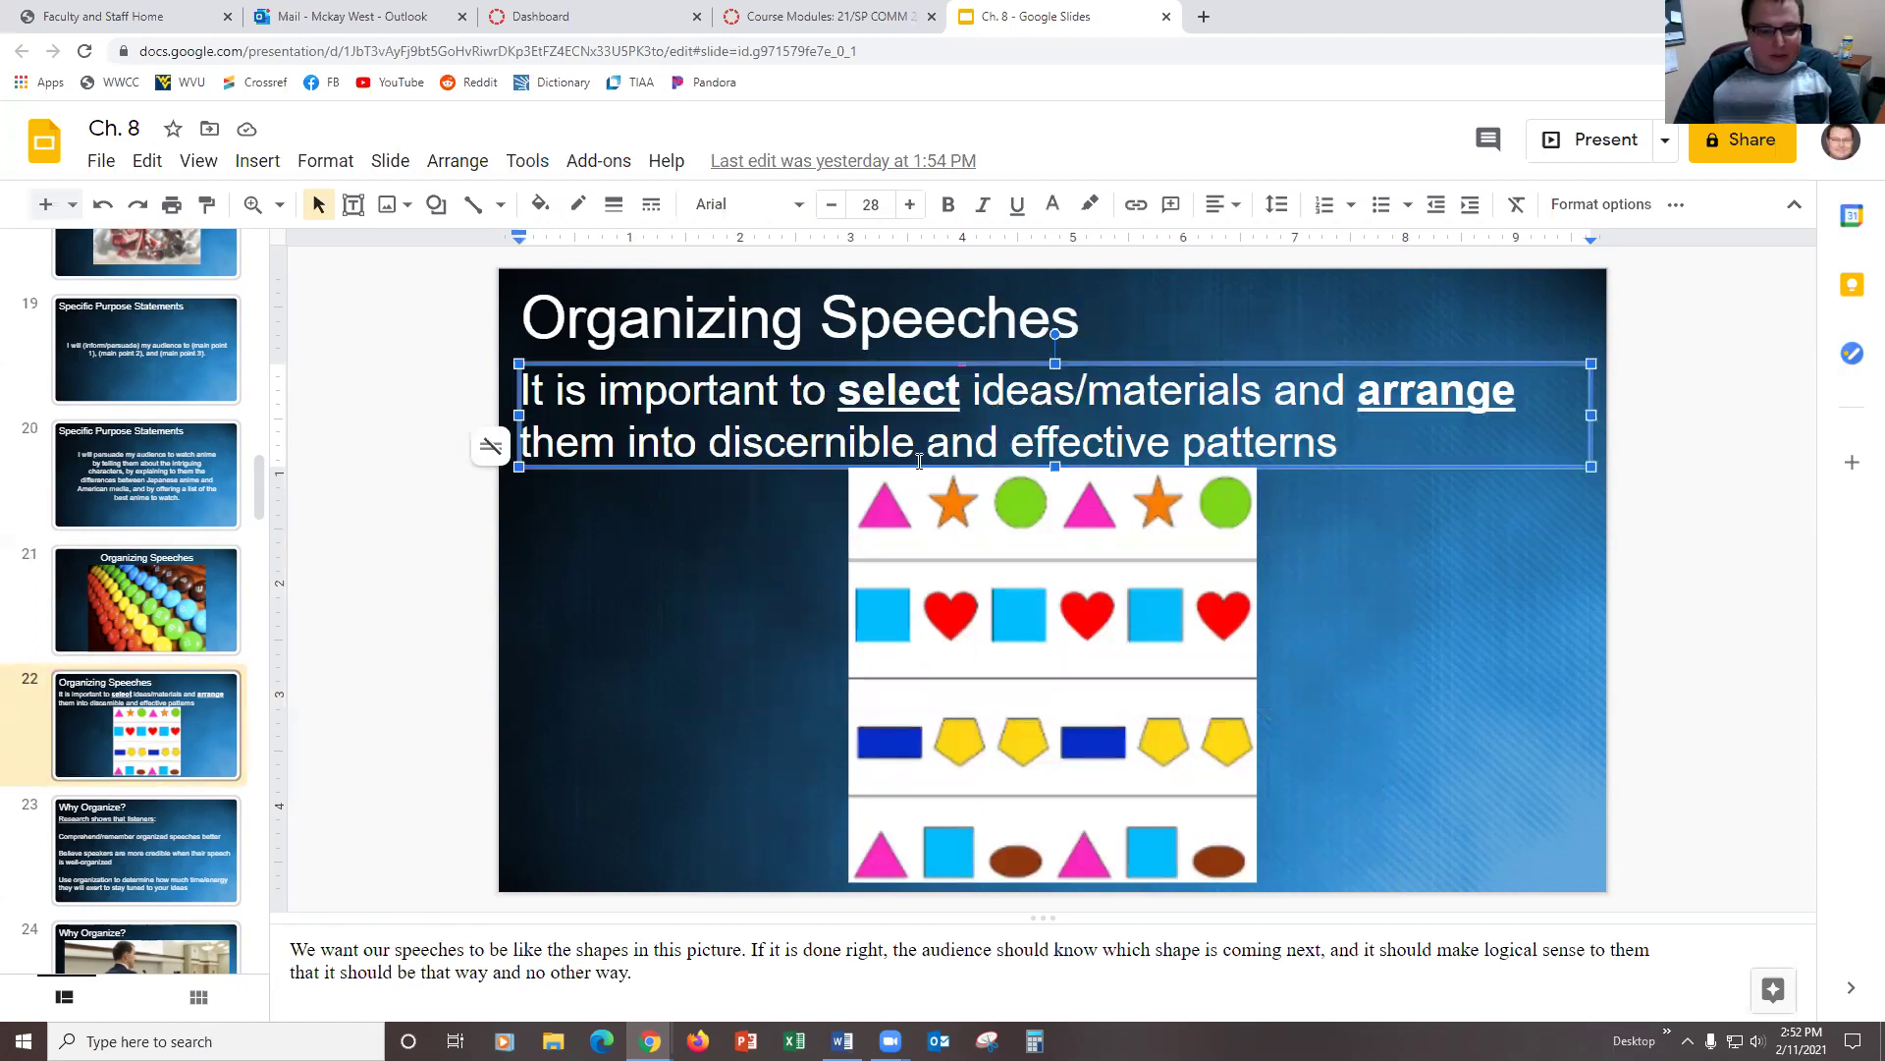
click(687, 328)
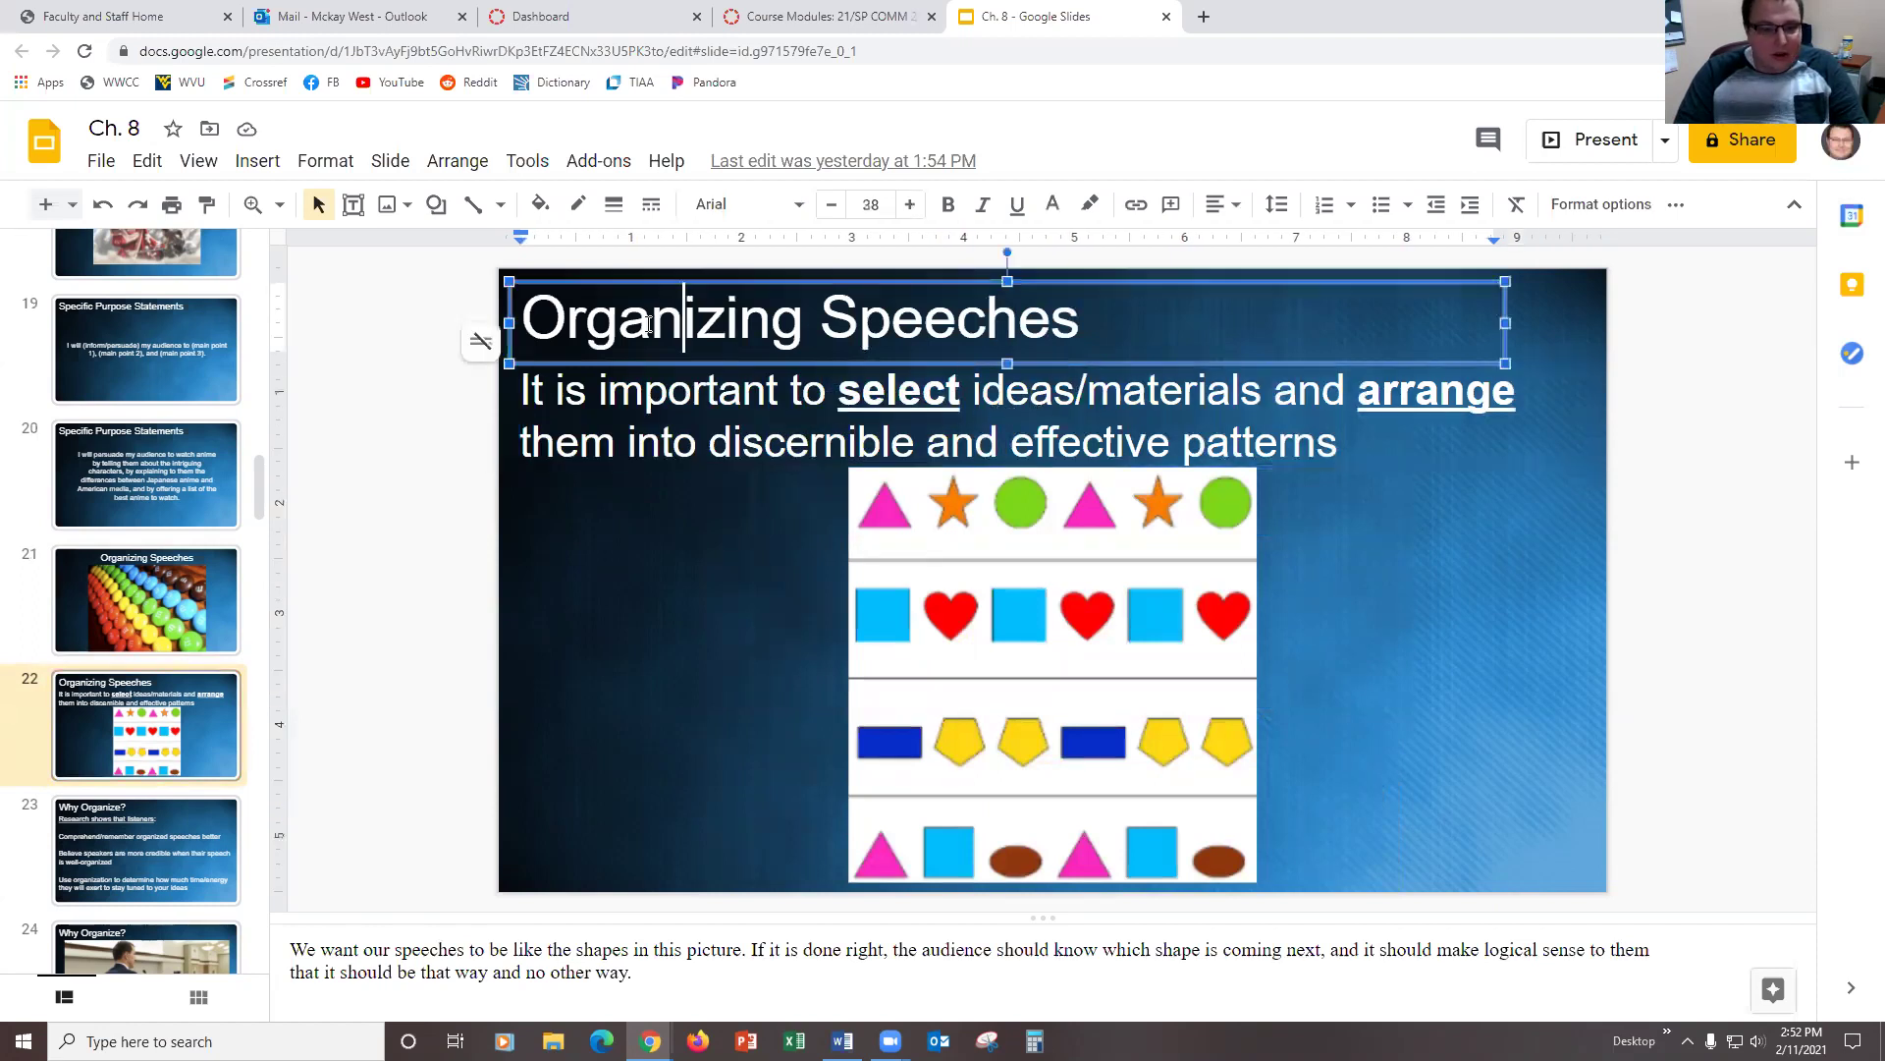
Step: Go to the Why Organize? slide and highlight its point about comprehending organized speeches better
click(129, 848)
drag(636, 495, 1050, 496)
click(1477, 511)
click(579, 496)
drag(925, 322, 518, 322)
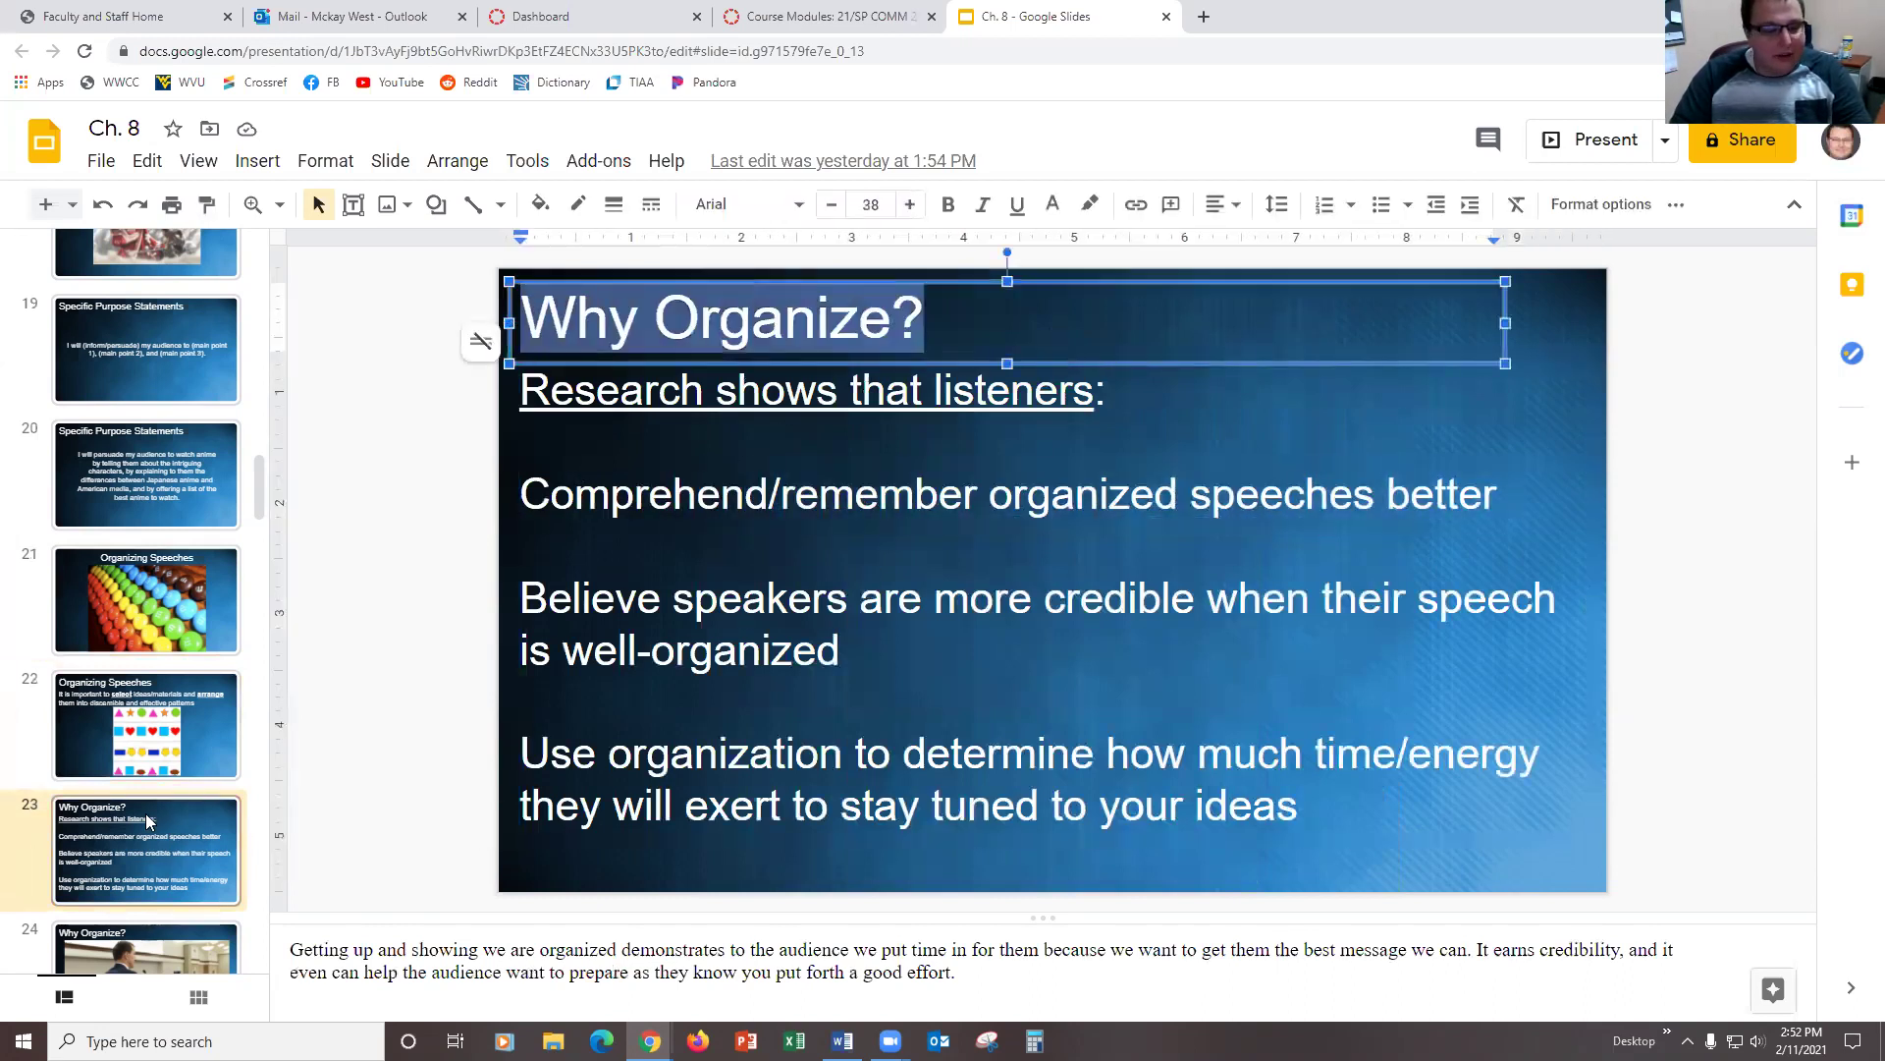
scroll(147, 823, down, 2)
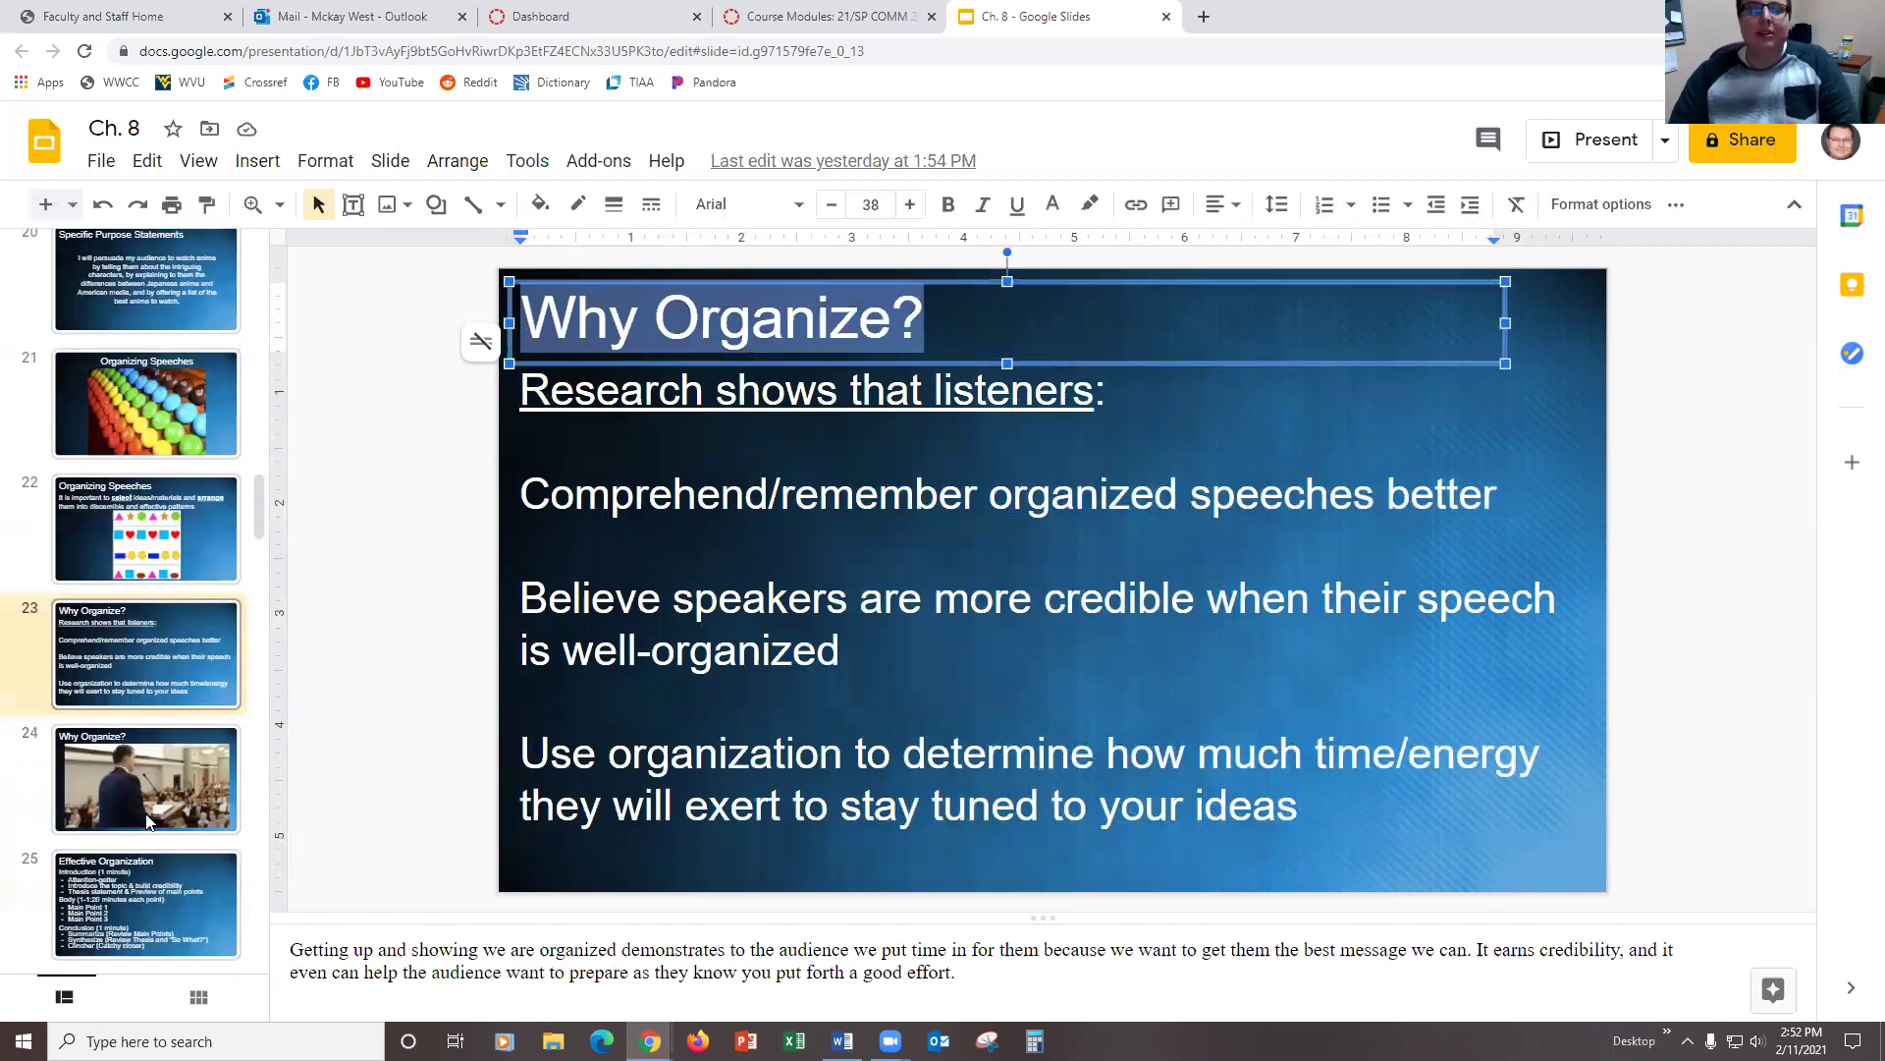
click(717, 701)
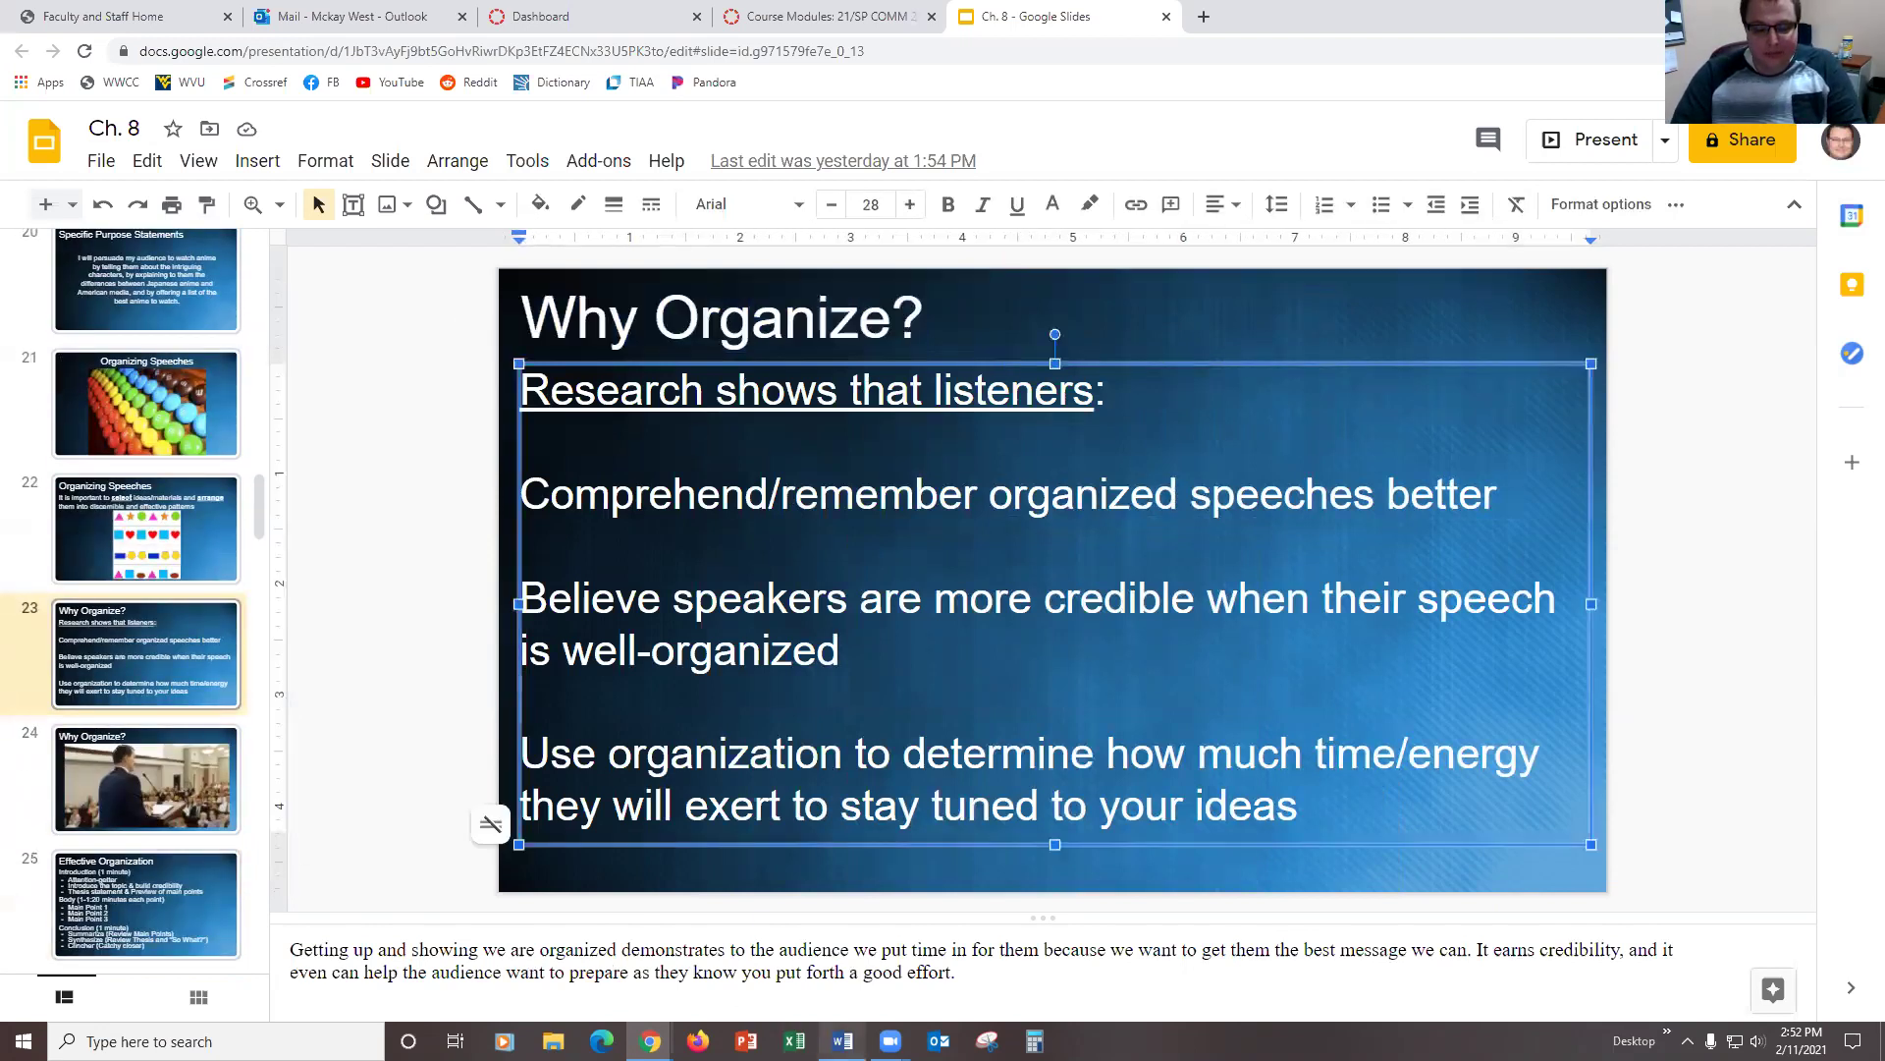
Step: Back in Word, highlight the intro Preview line and the first main point's Preview text
key(alt+Tab)
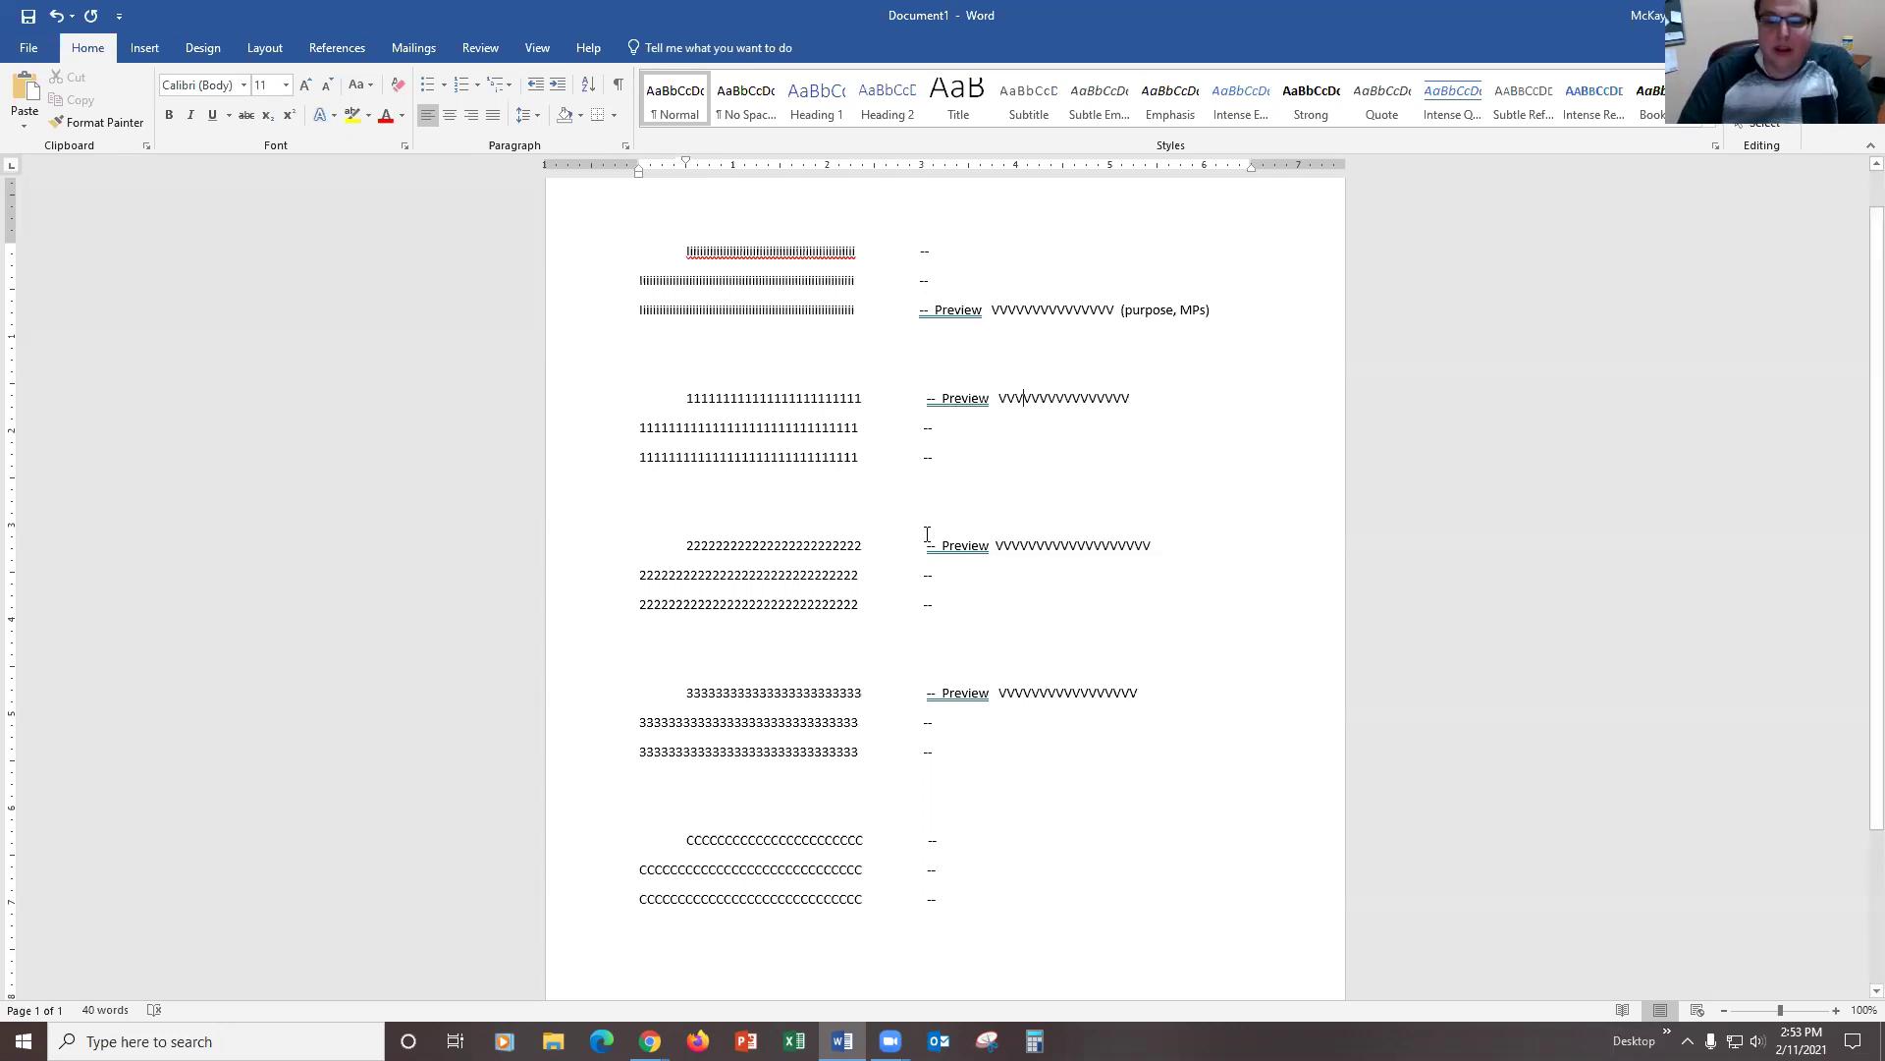
drag(946, 394, 1076, 401)
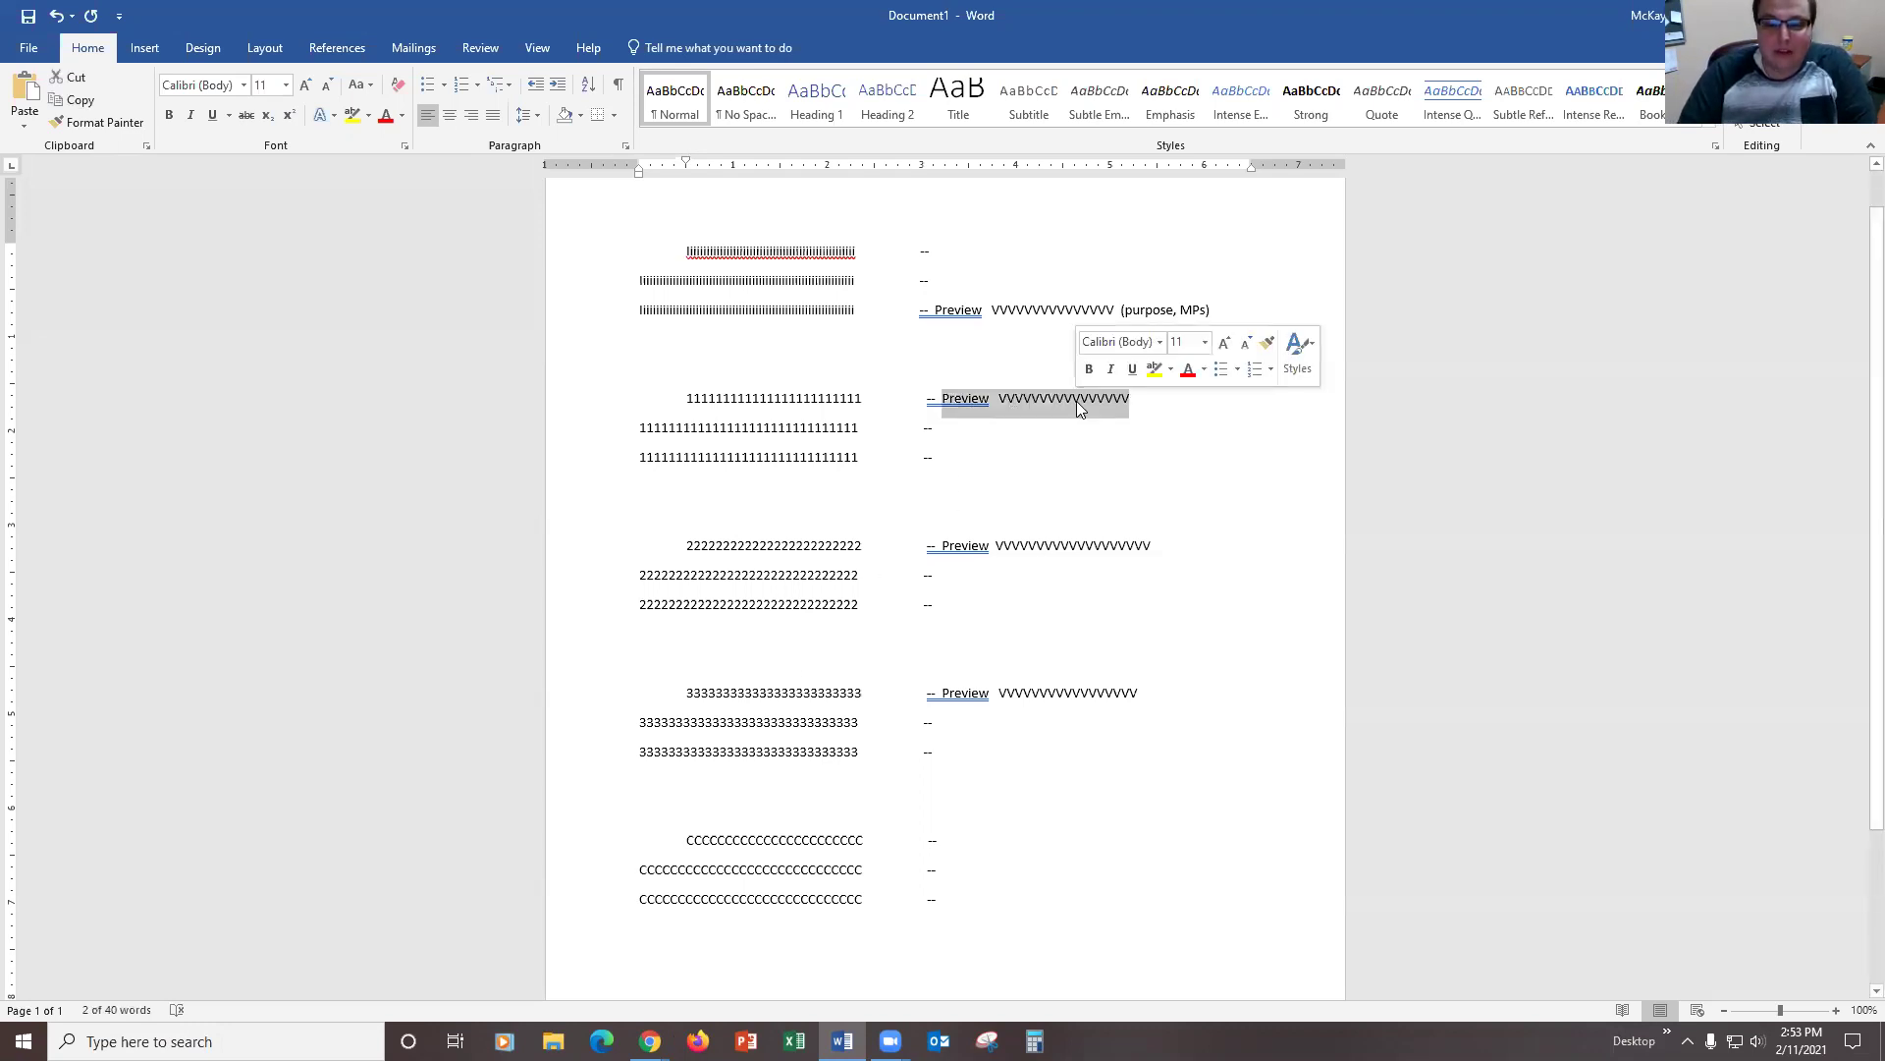
click(1015, 387)
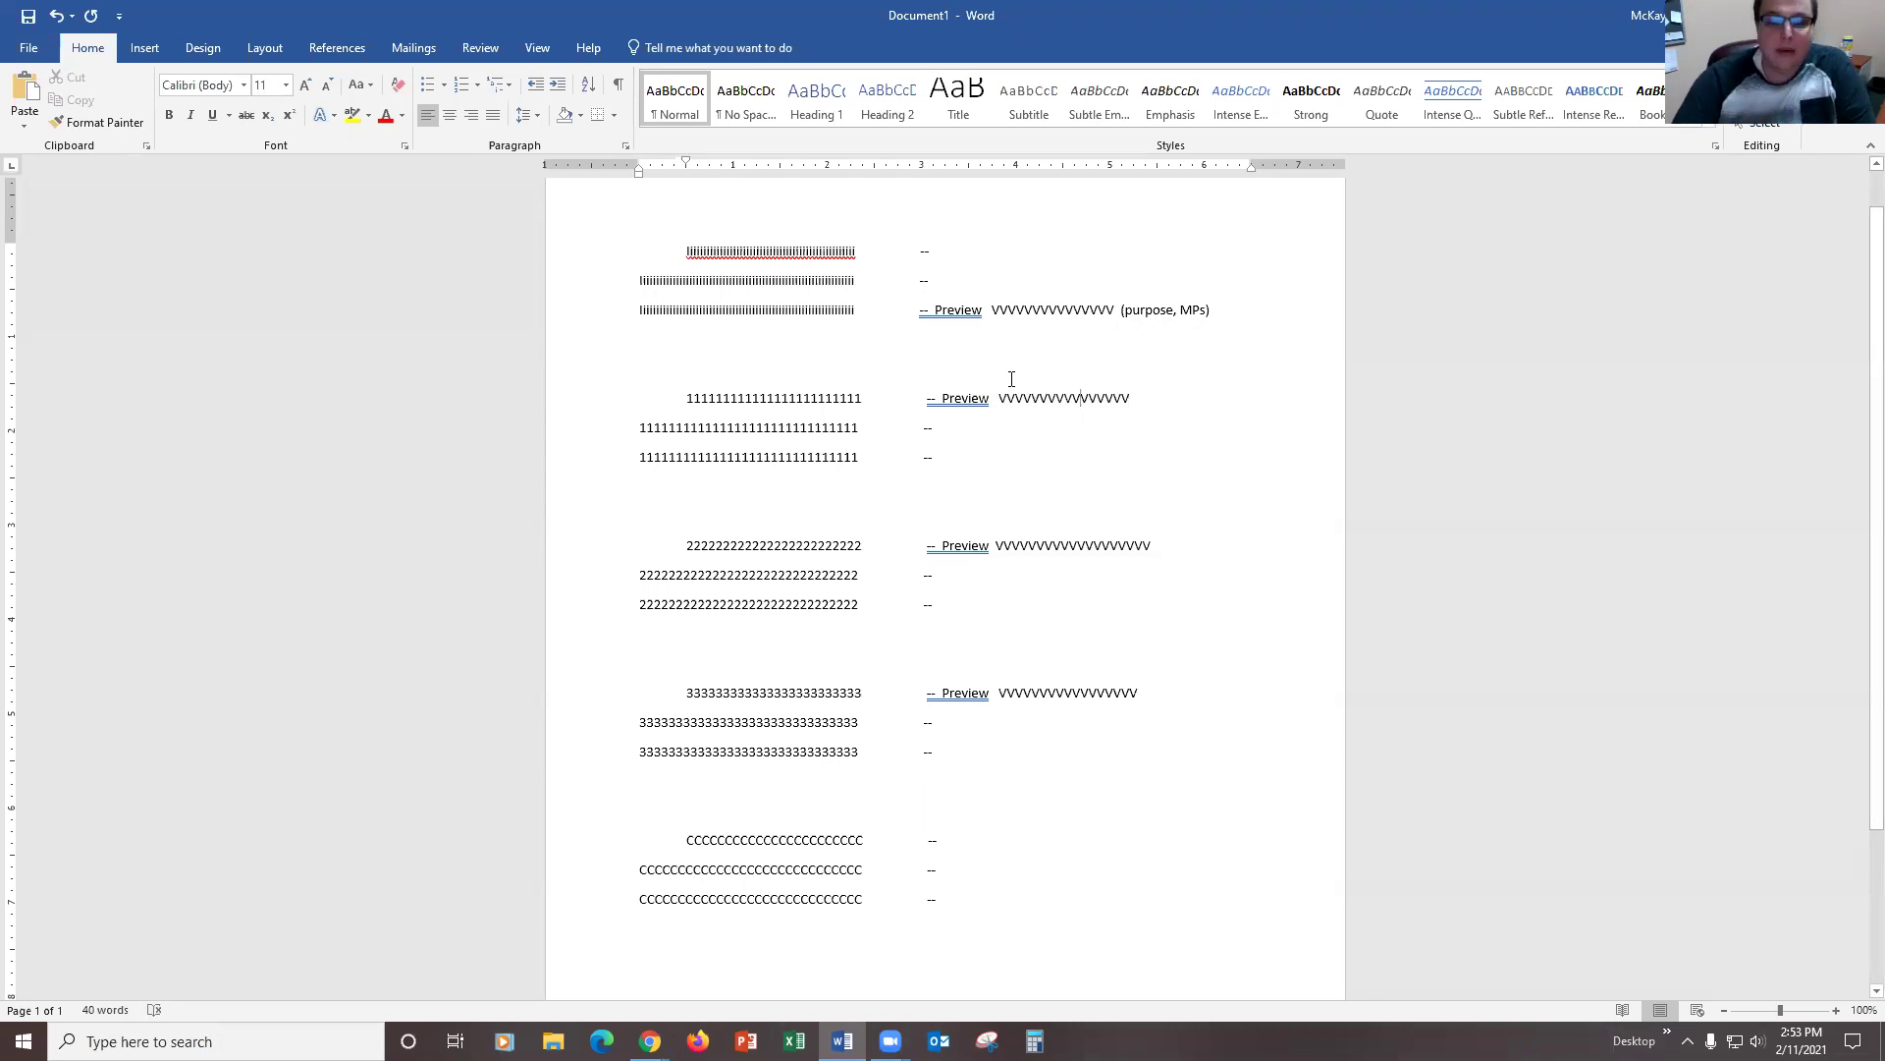
drag(923, 312, 1216, 312)
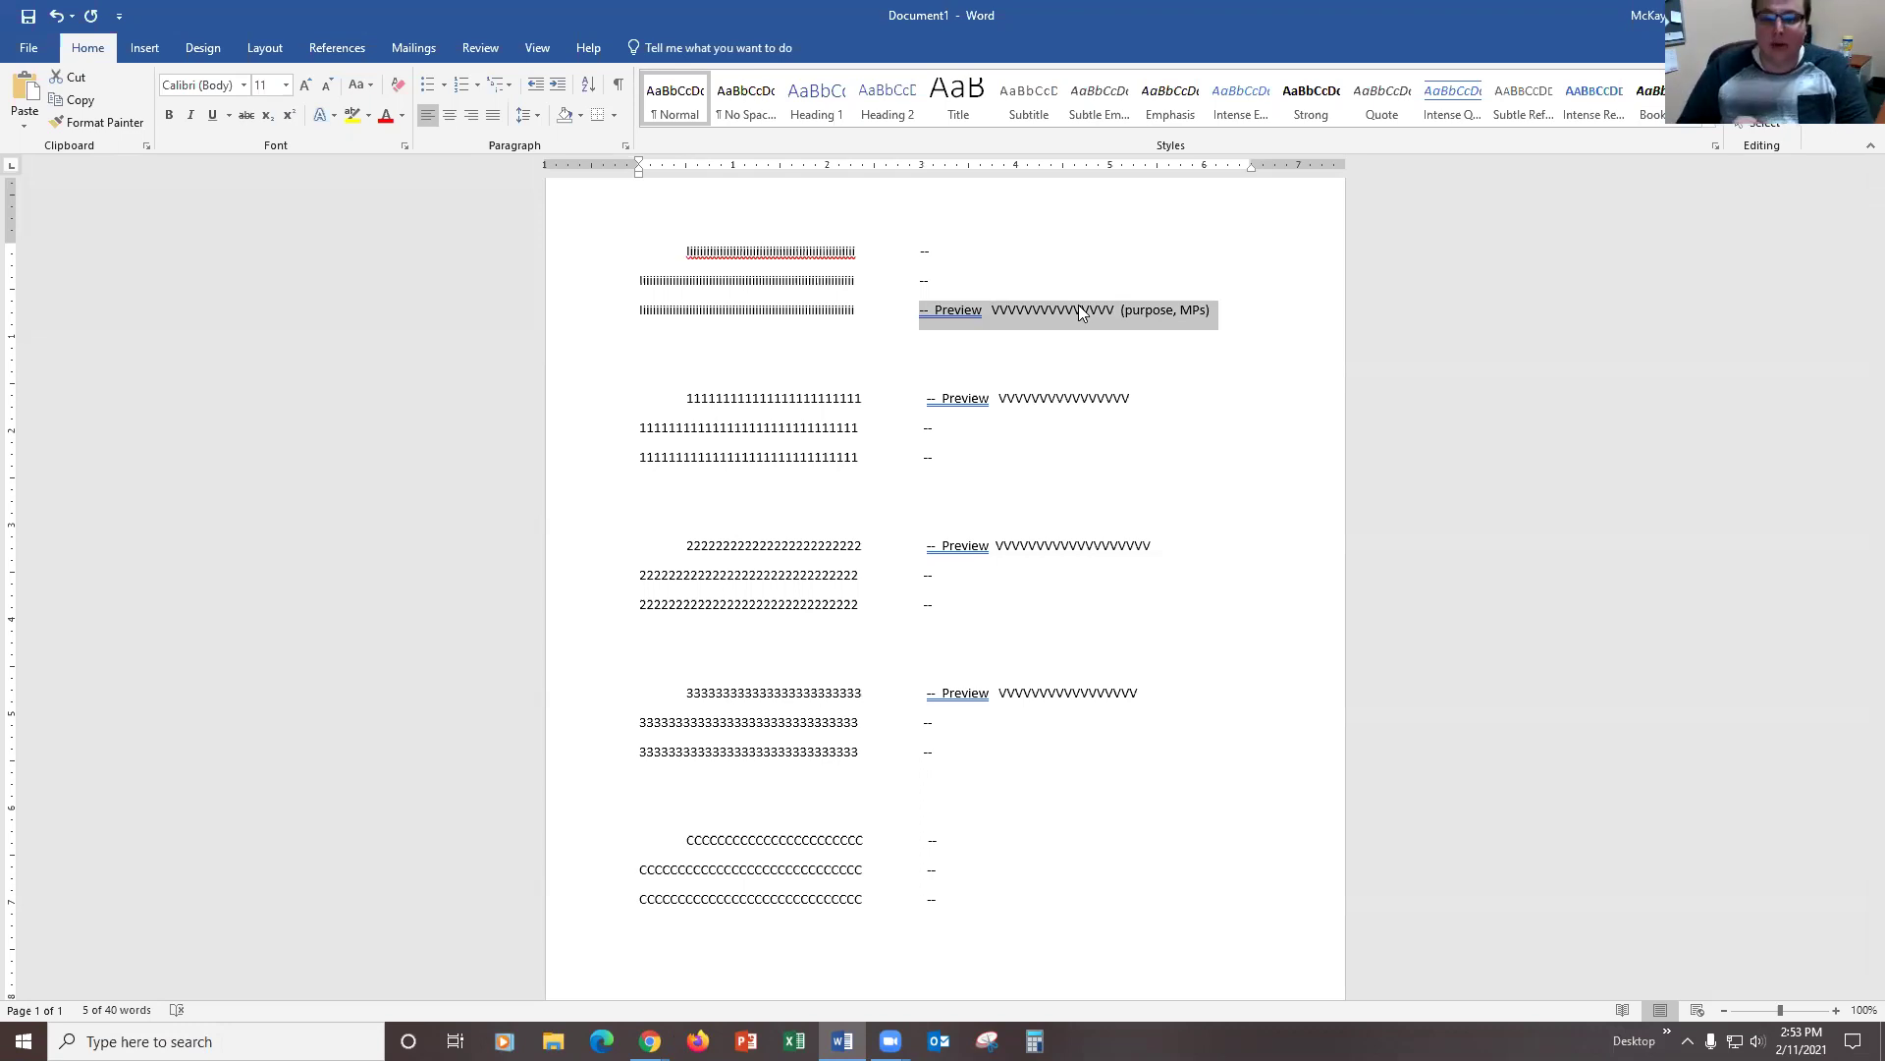
click(971, 400)
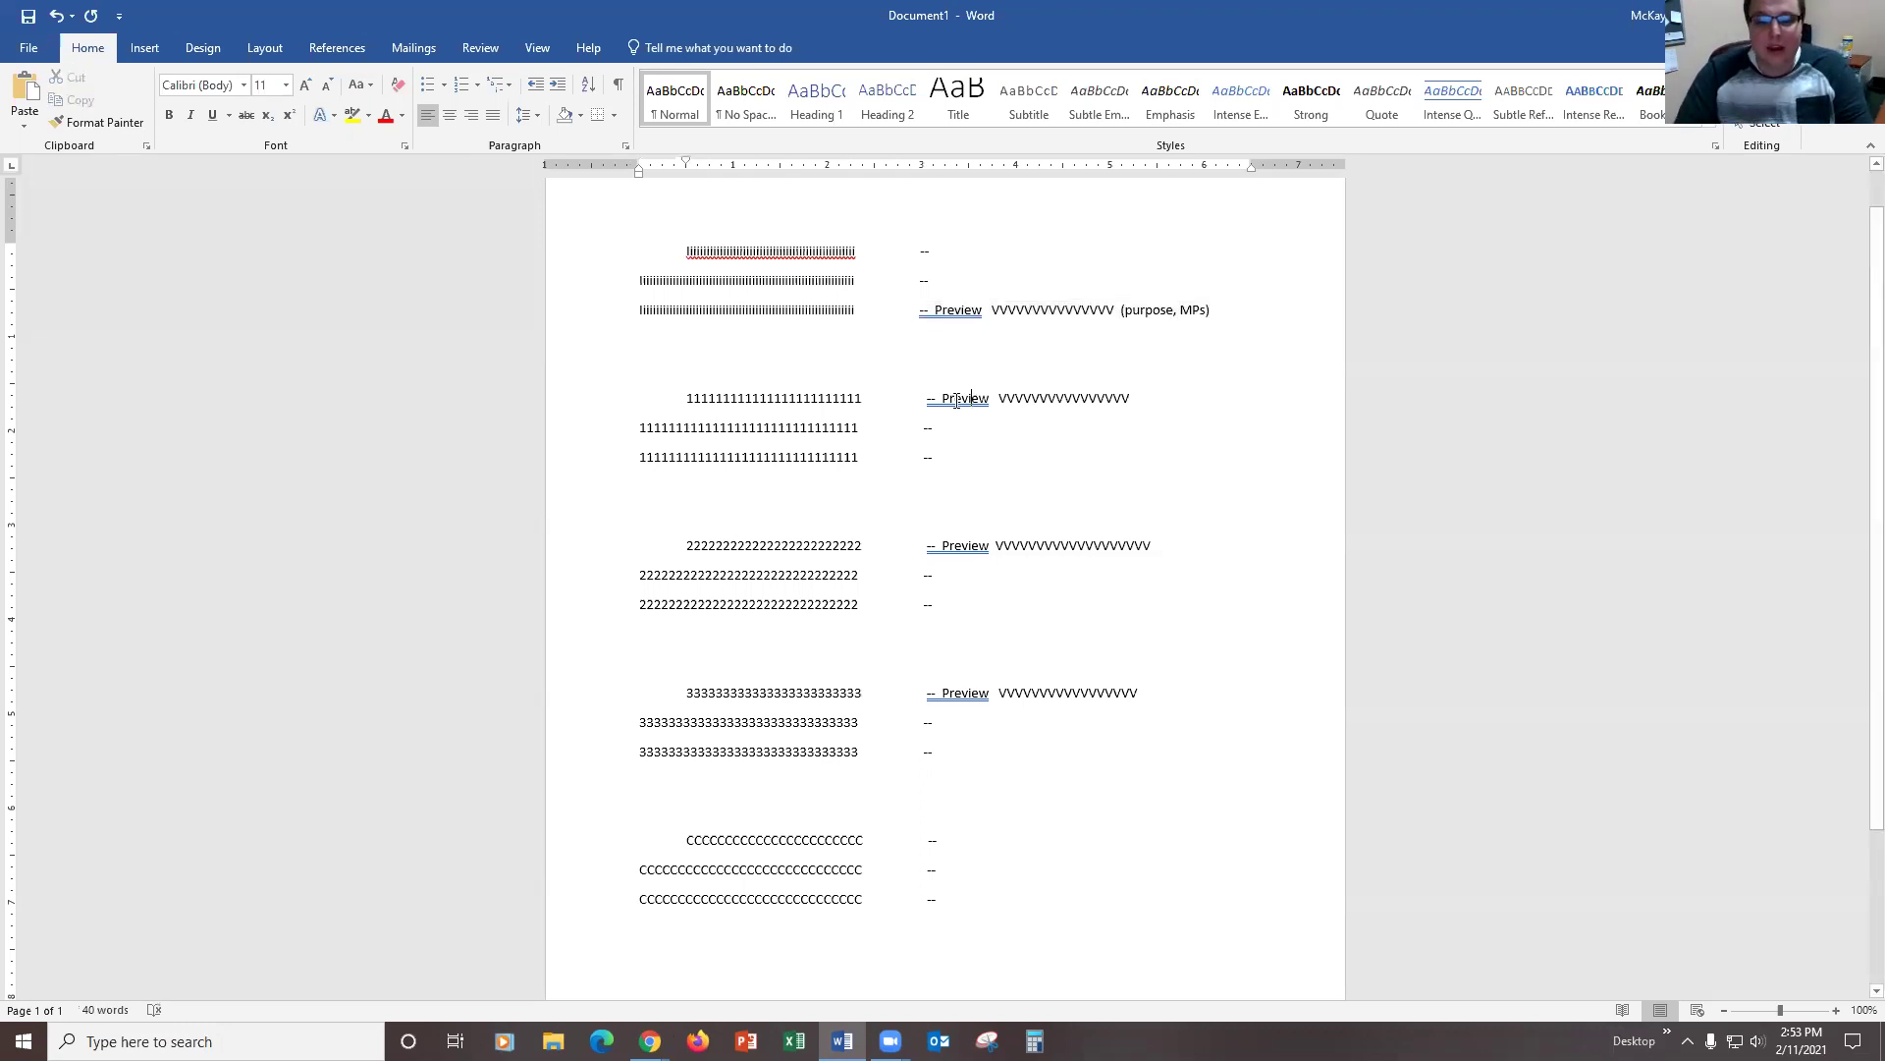
drag(956, 401, 1070, 398)
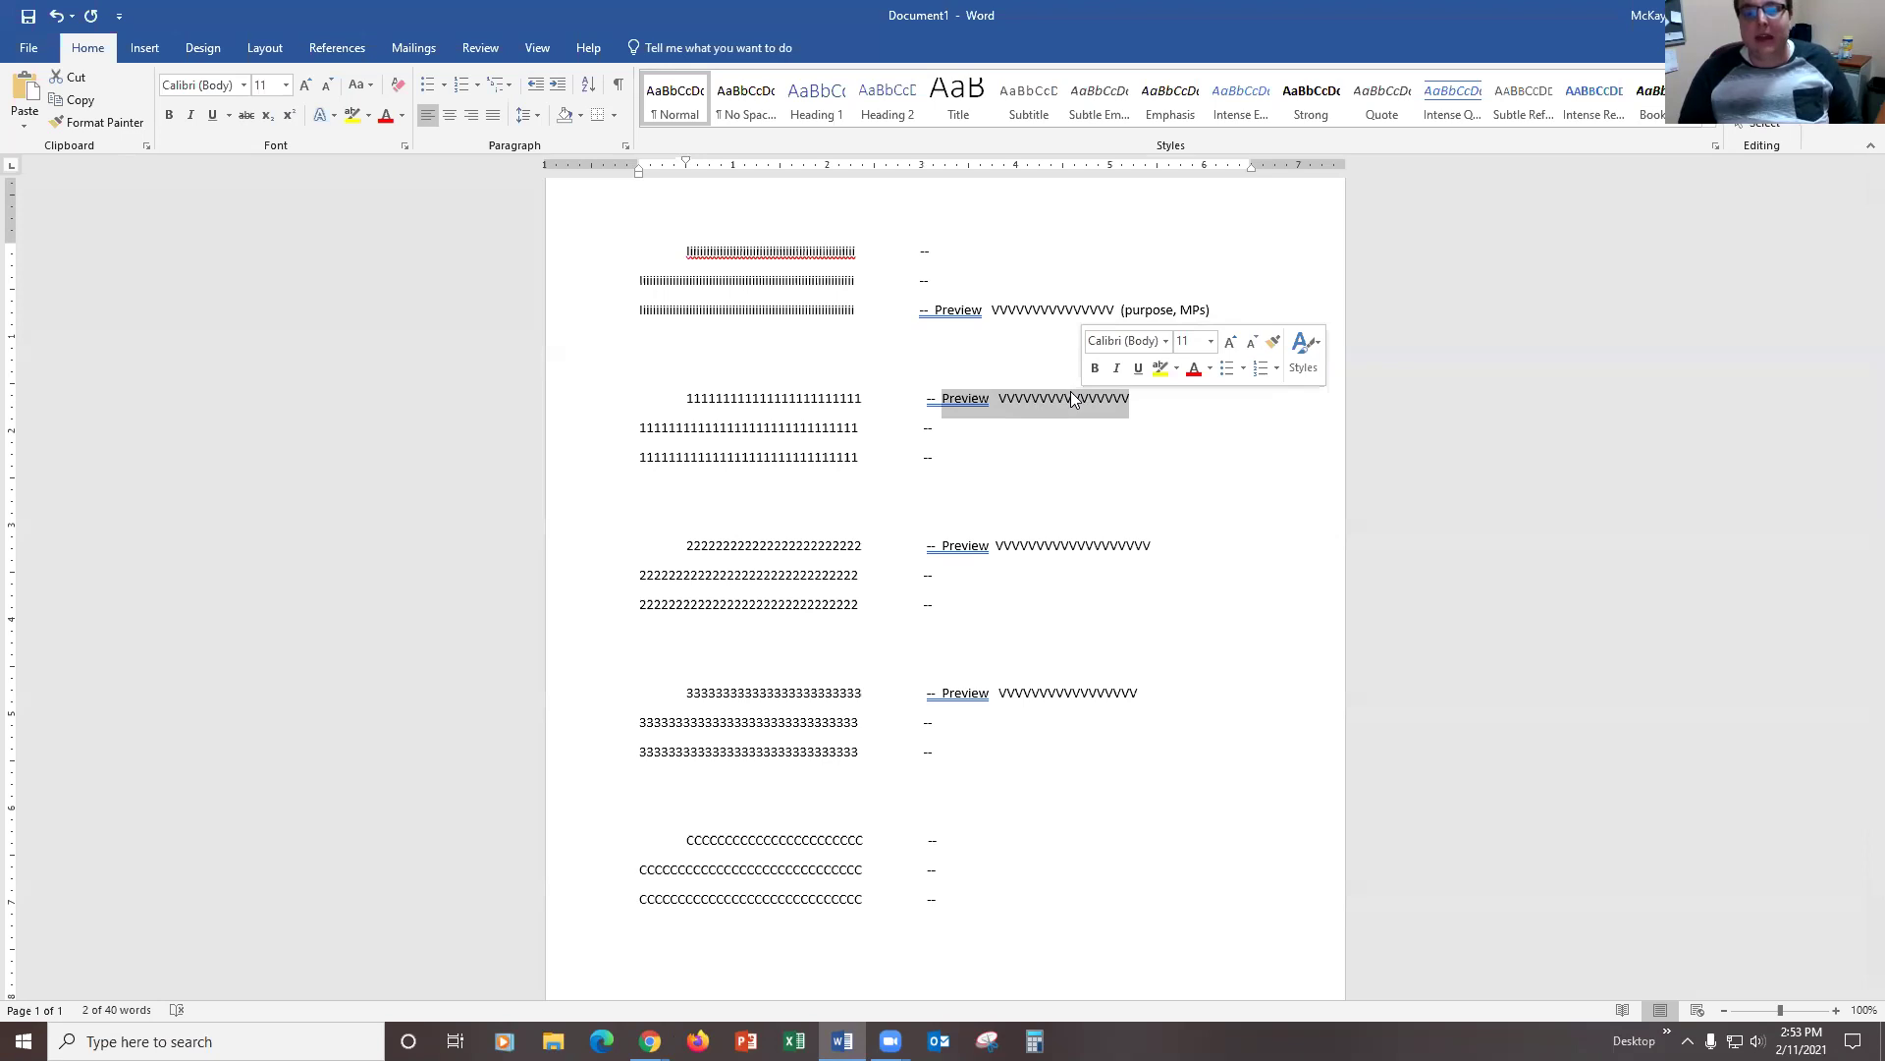
click(931, 398)
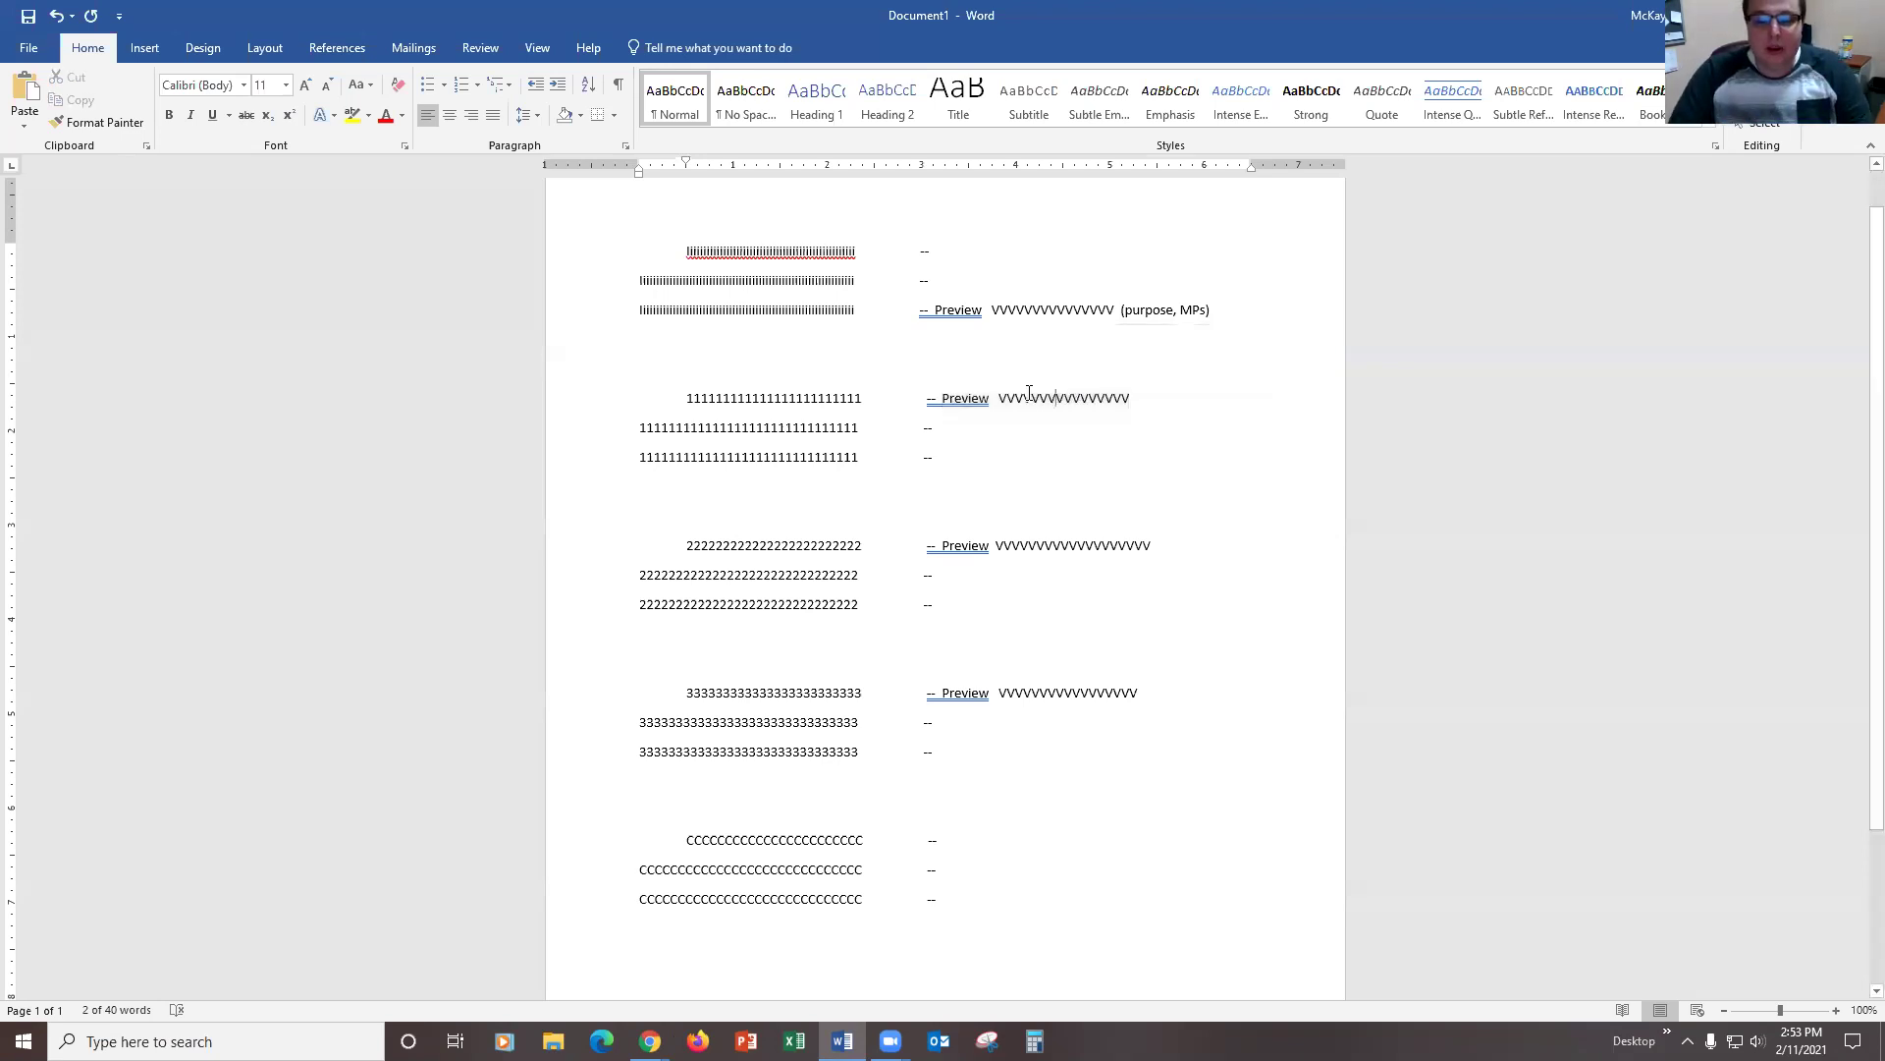
shift+click(1120, 403)
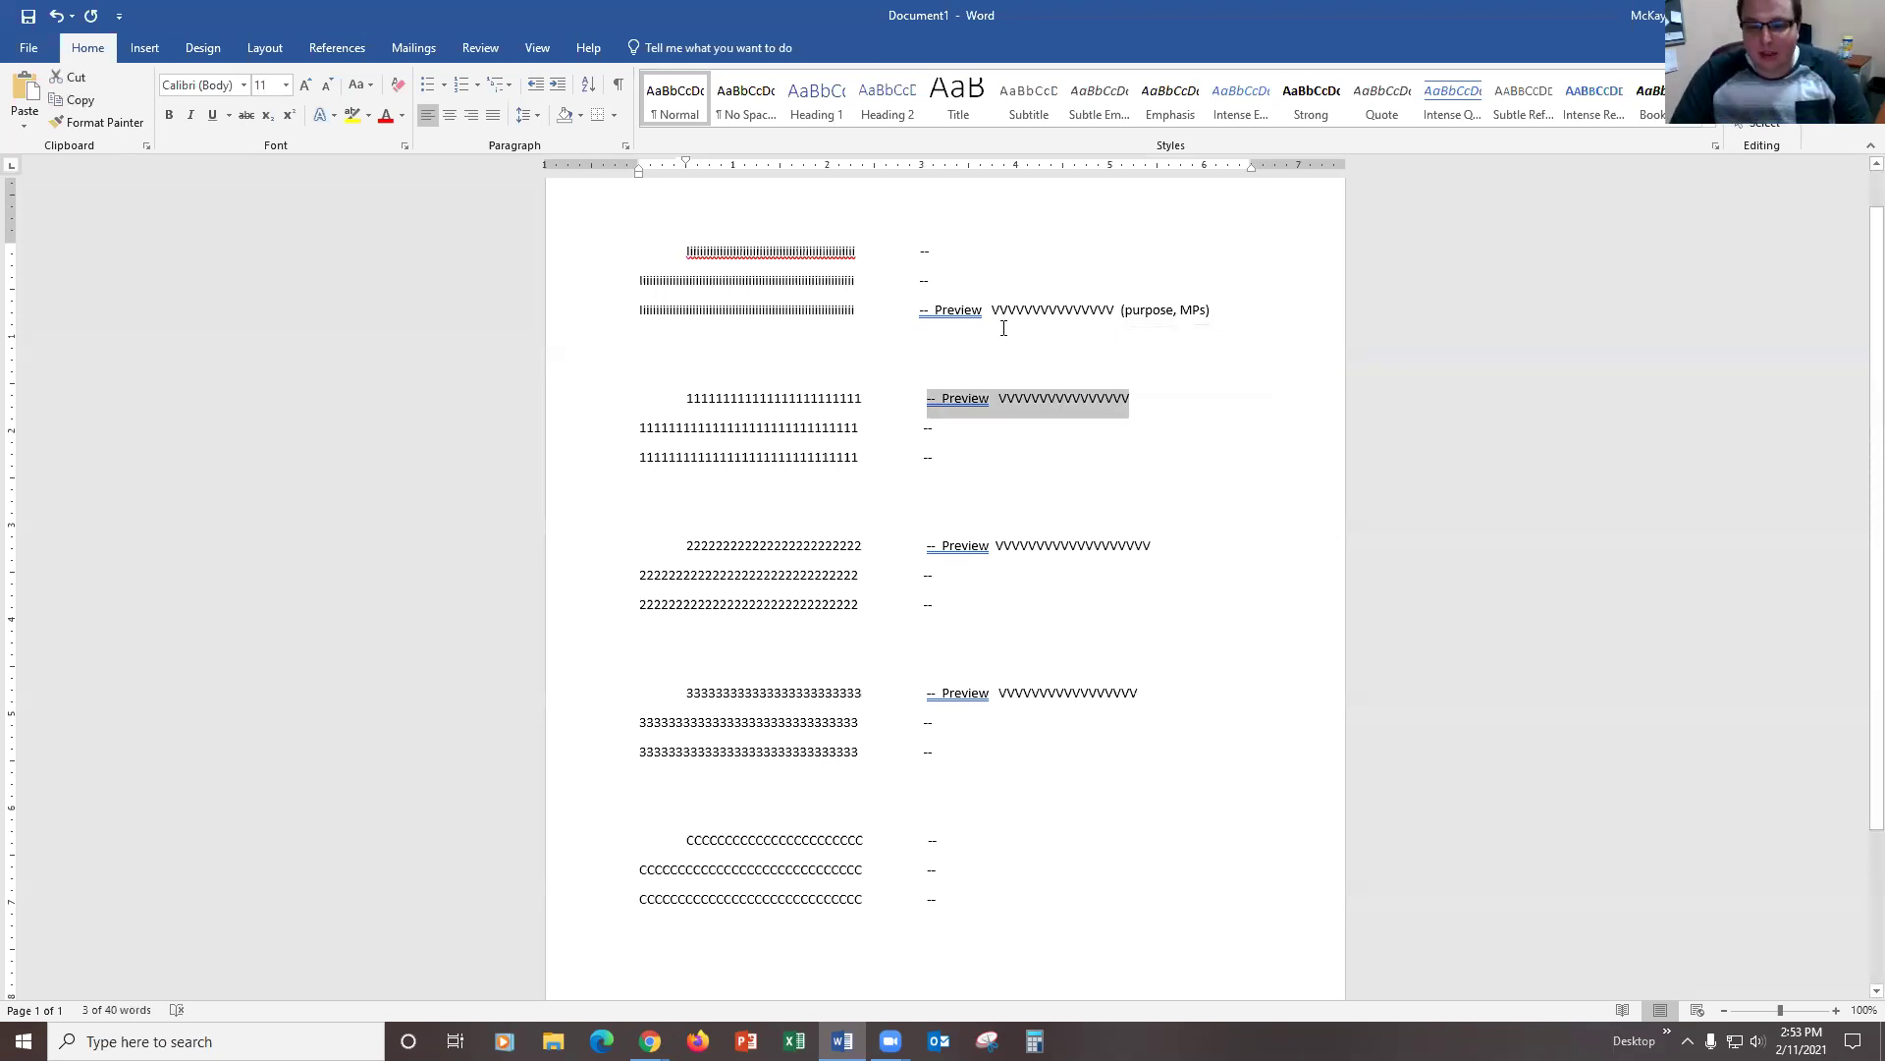
Step: Highlight the intro '(purpose, MPs)' line again, then the first point's Preview and second lines
drag(935, 312, 1194, 314)
click(1041, 393)
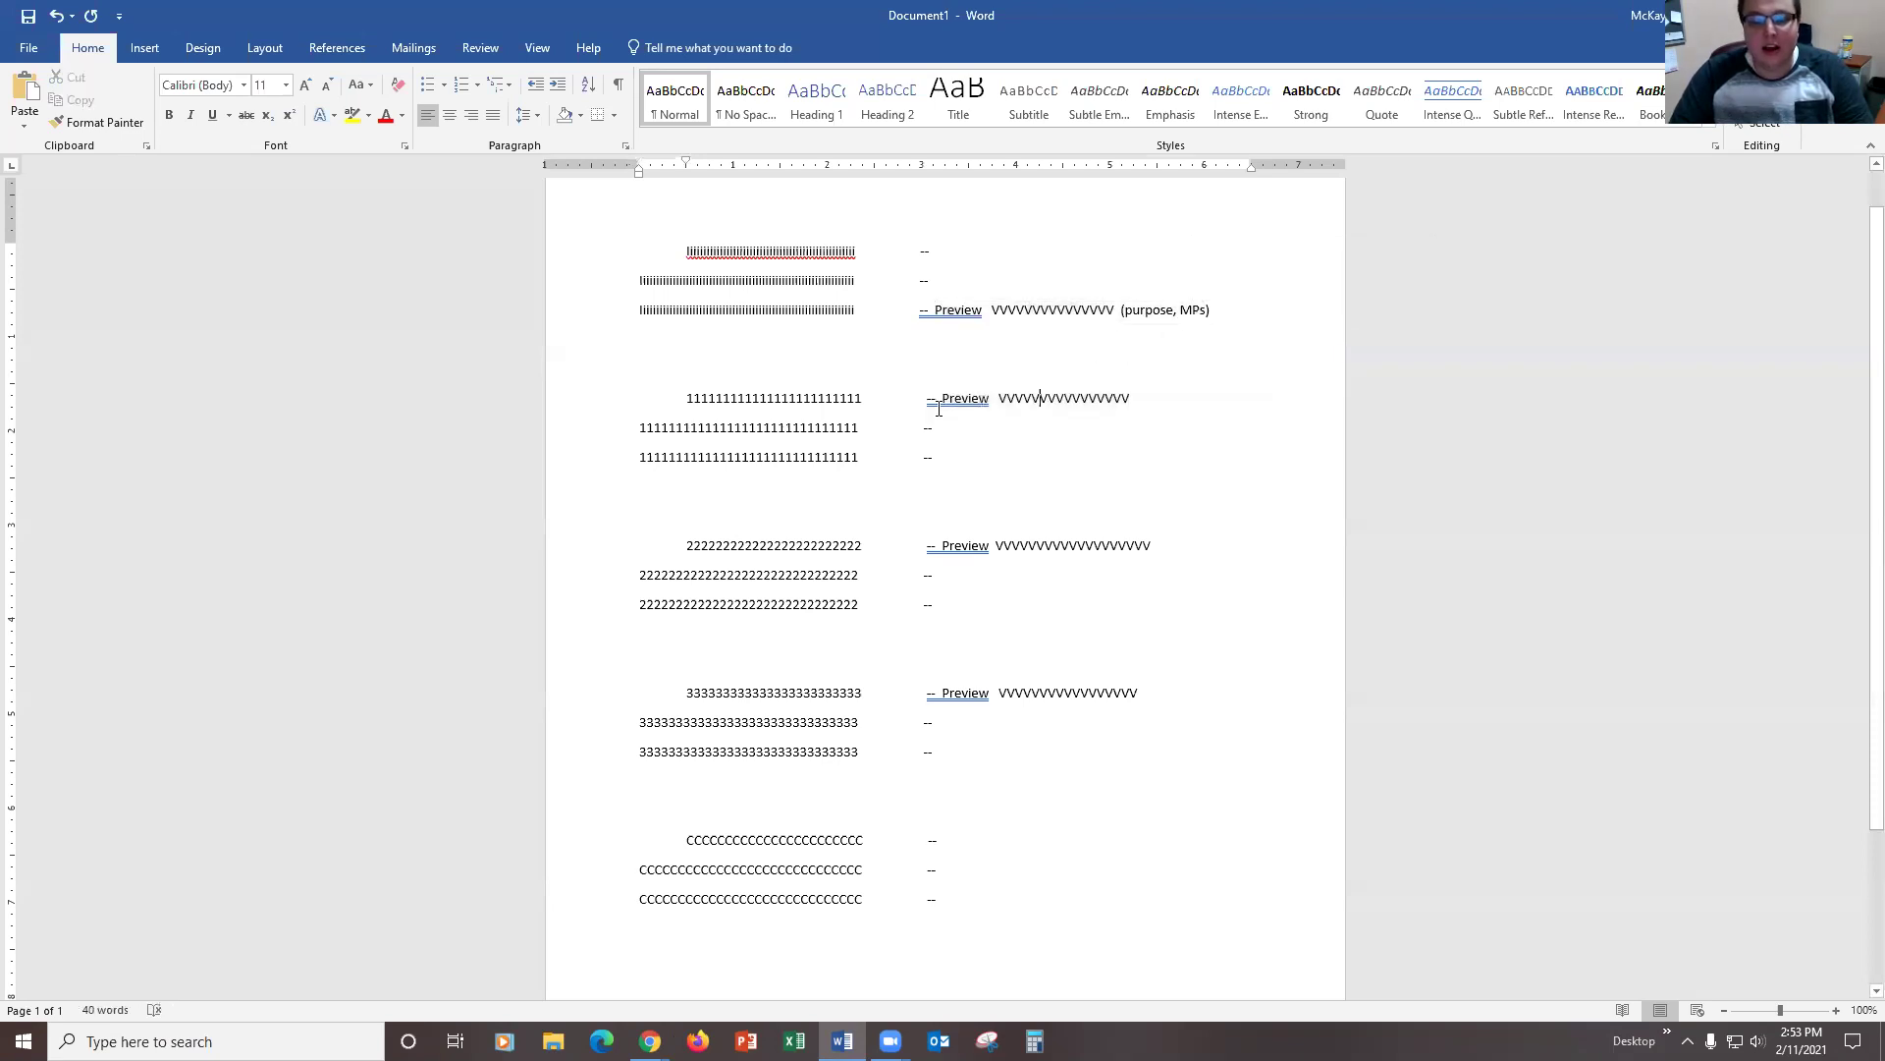
drag(1033, 395, 1086, 397)
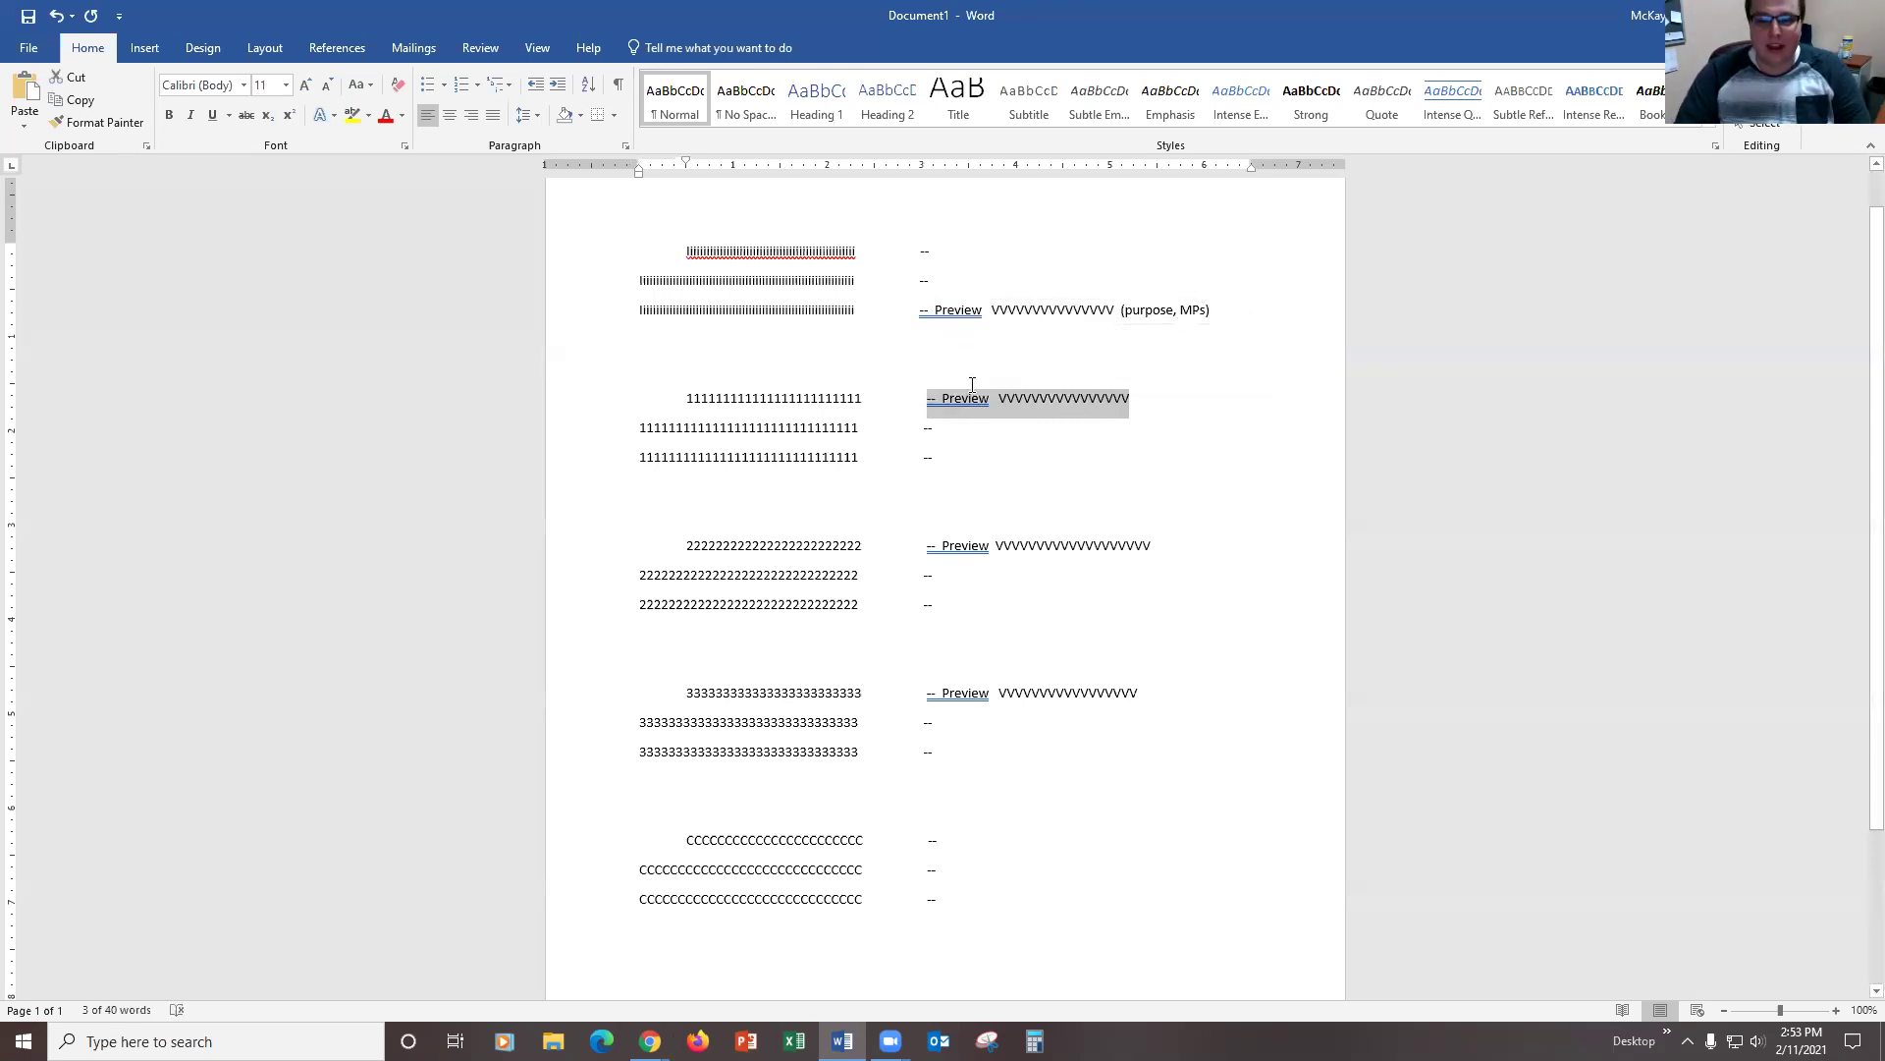
click(979, 404)
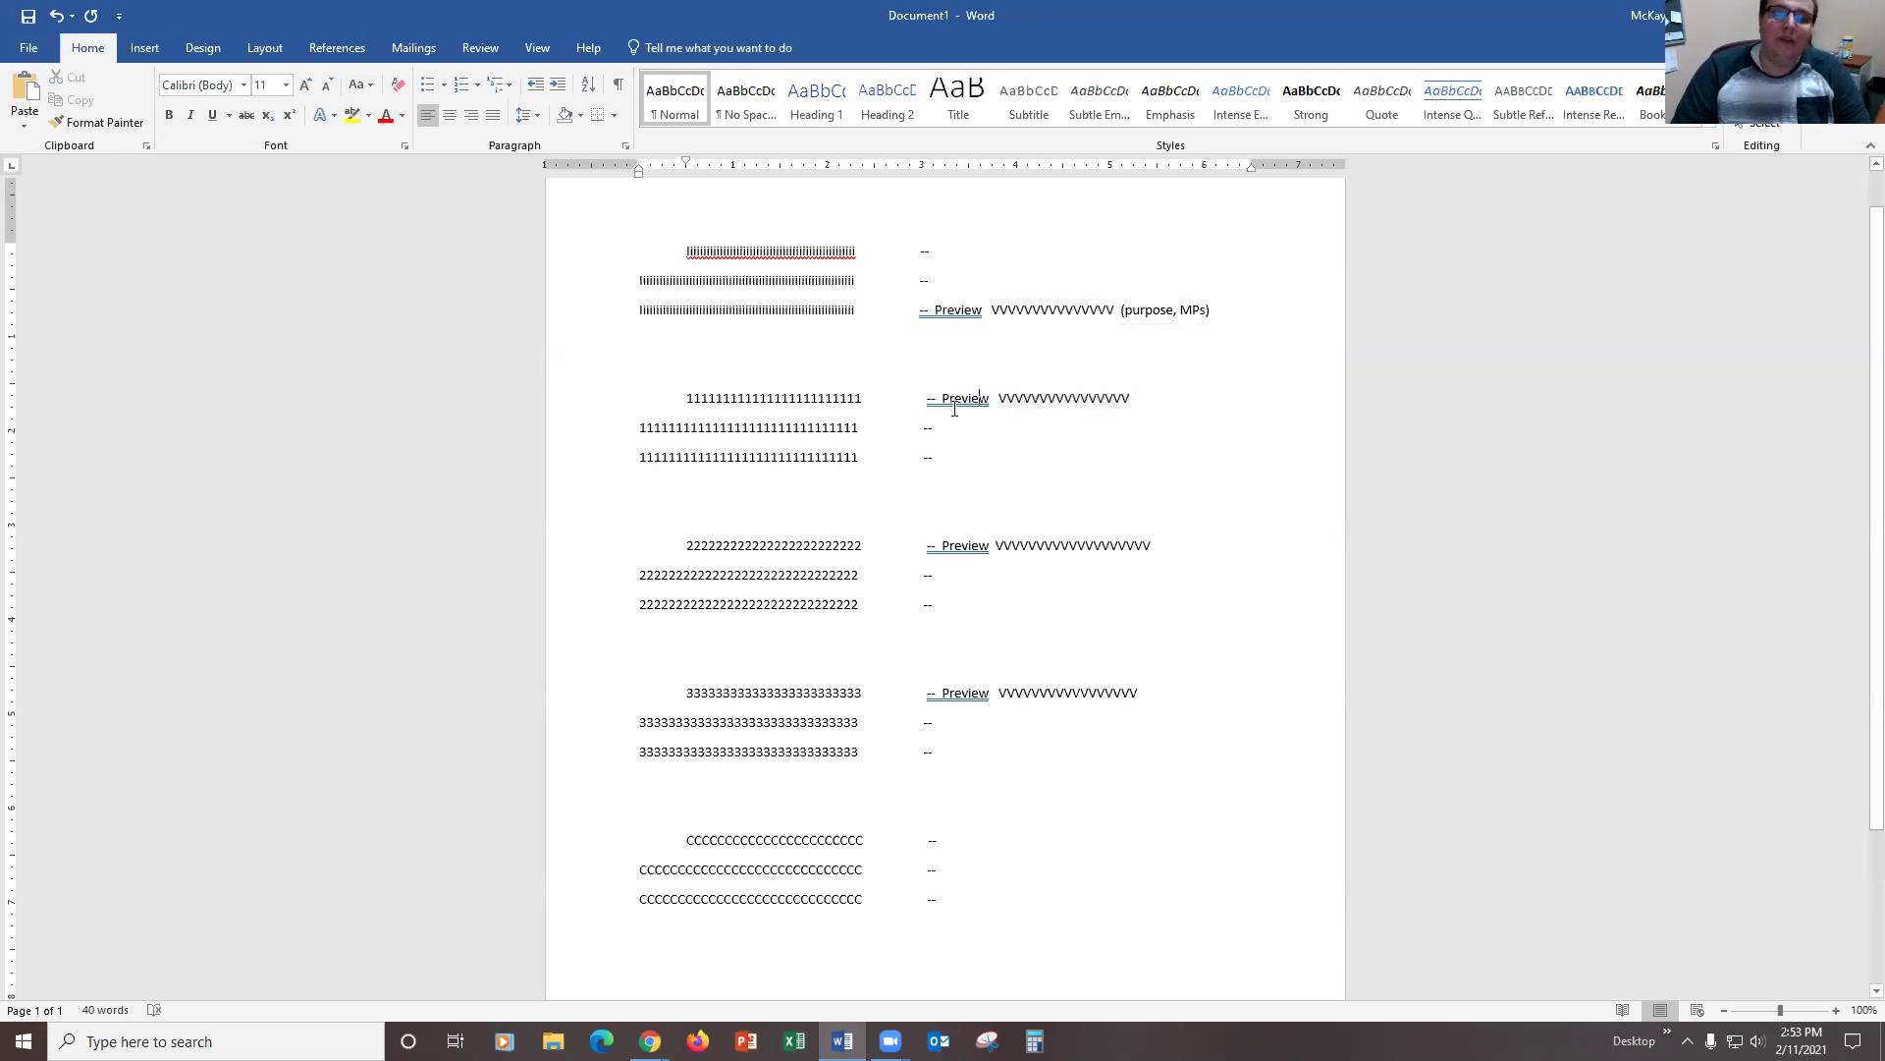
drag(942, 403, 1131, 402)
drag(935, 310, 1208, 312)
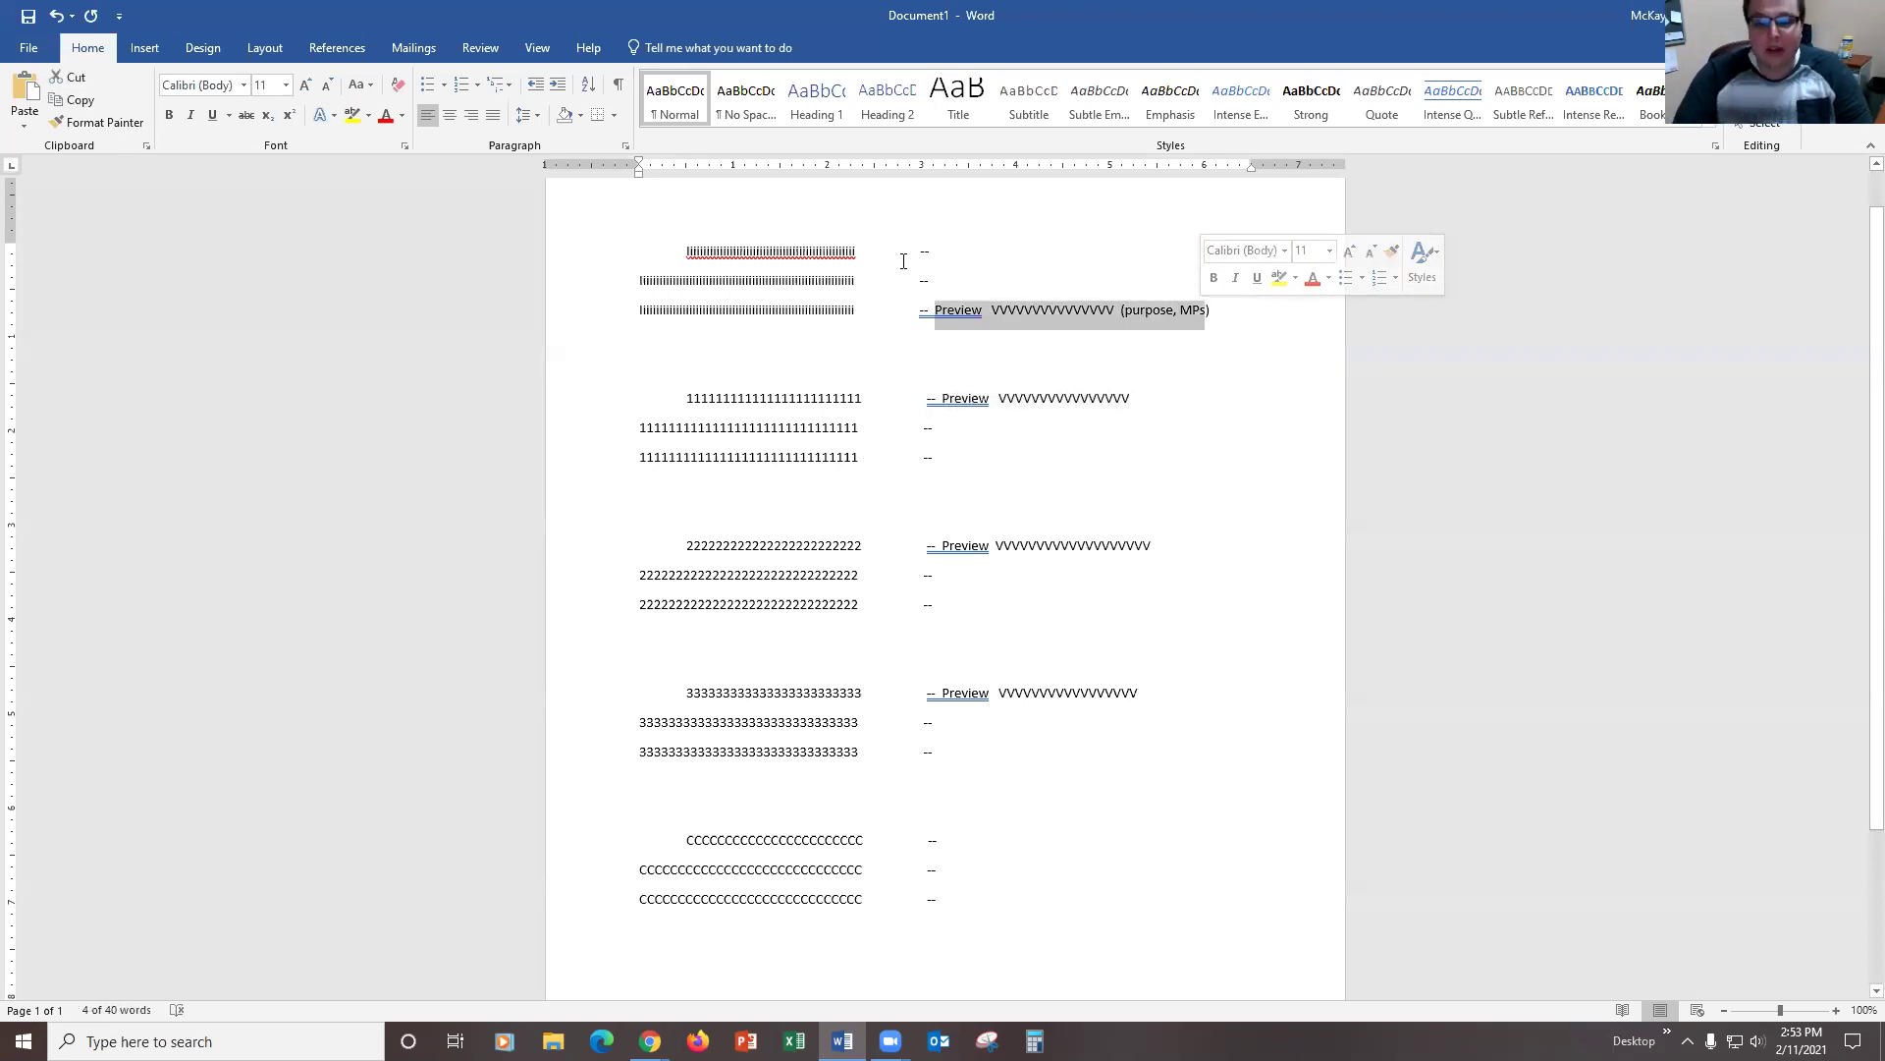
drag(941, 403, 1111, 450)
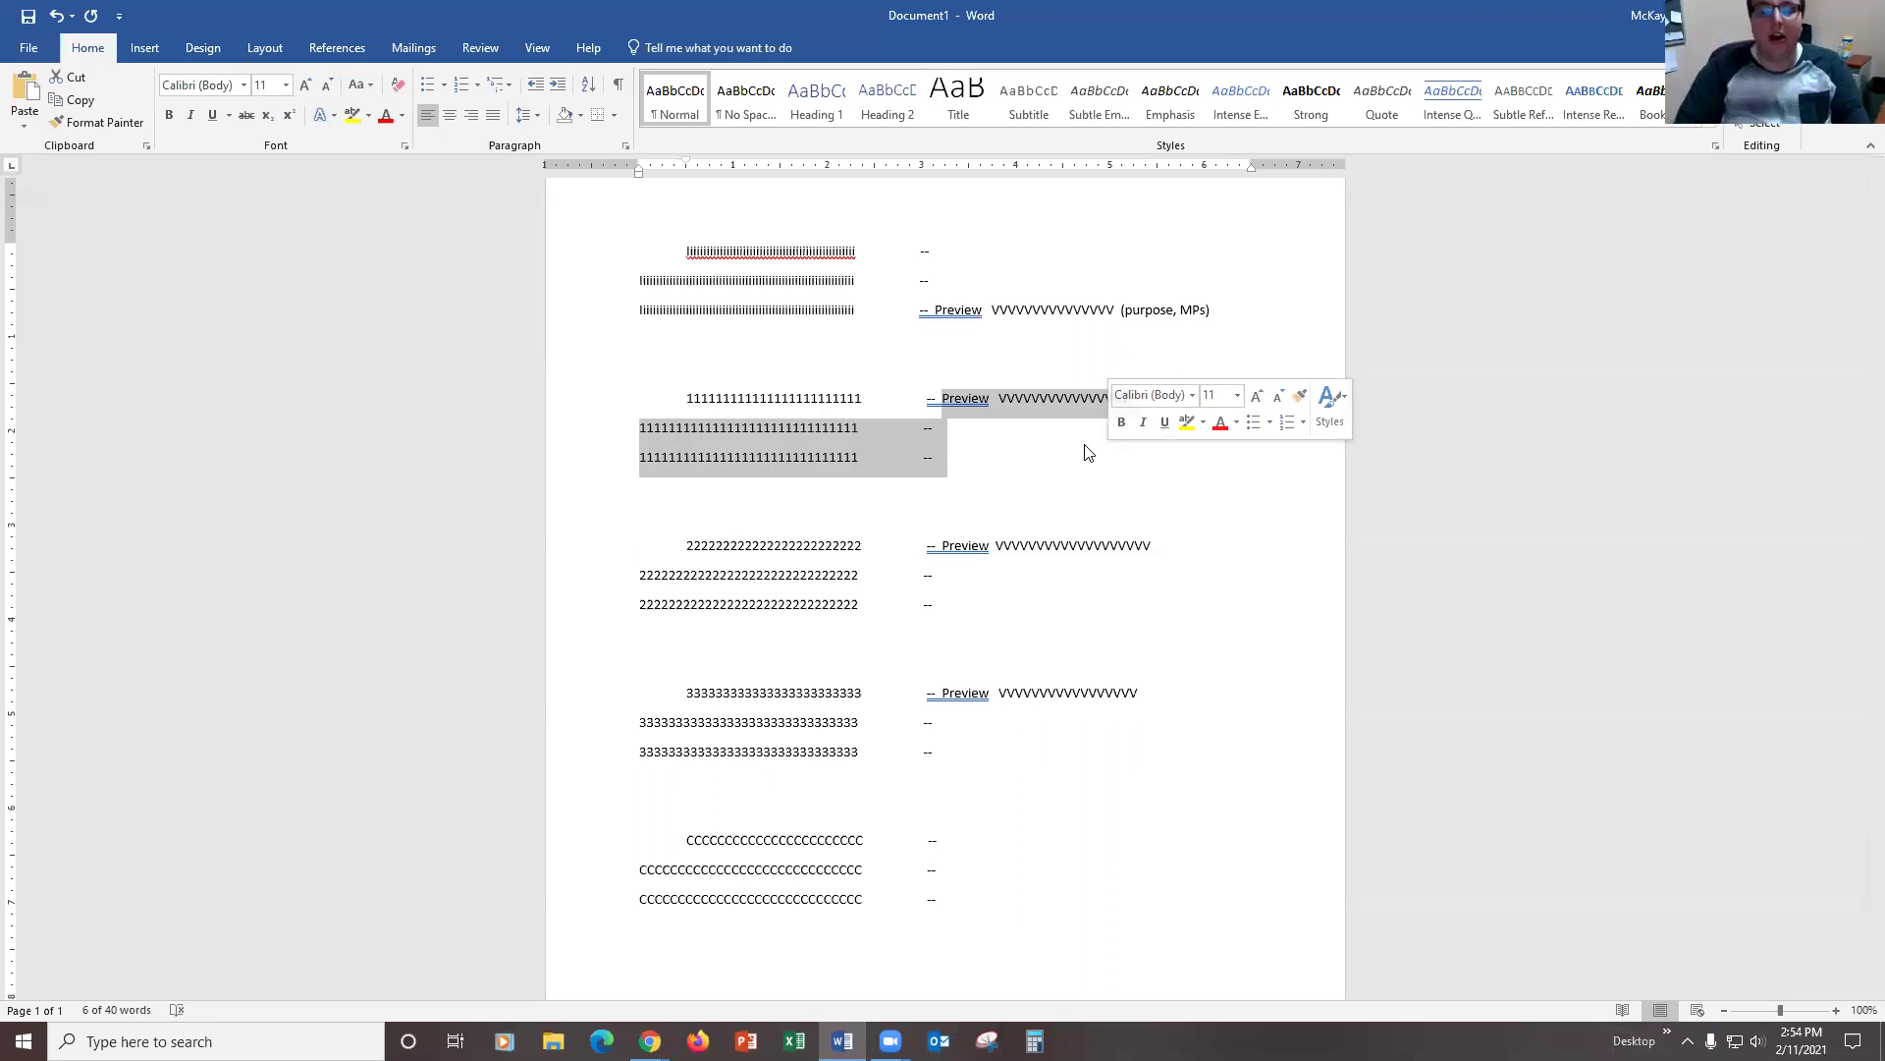
click(992, 430)
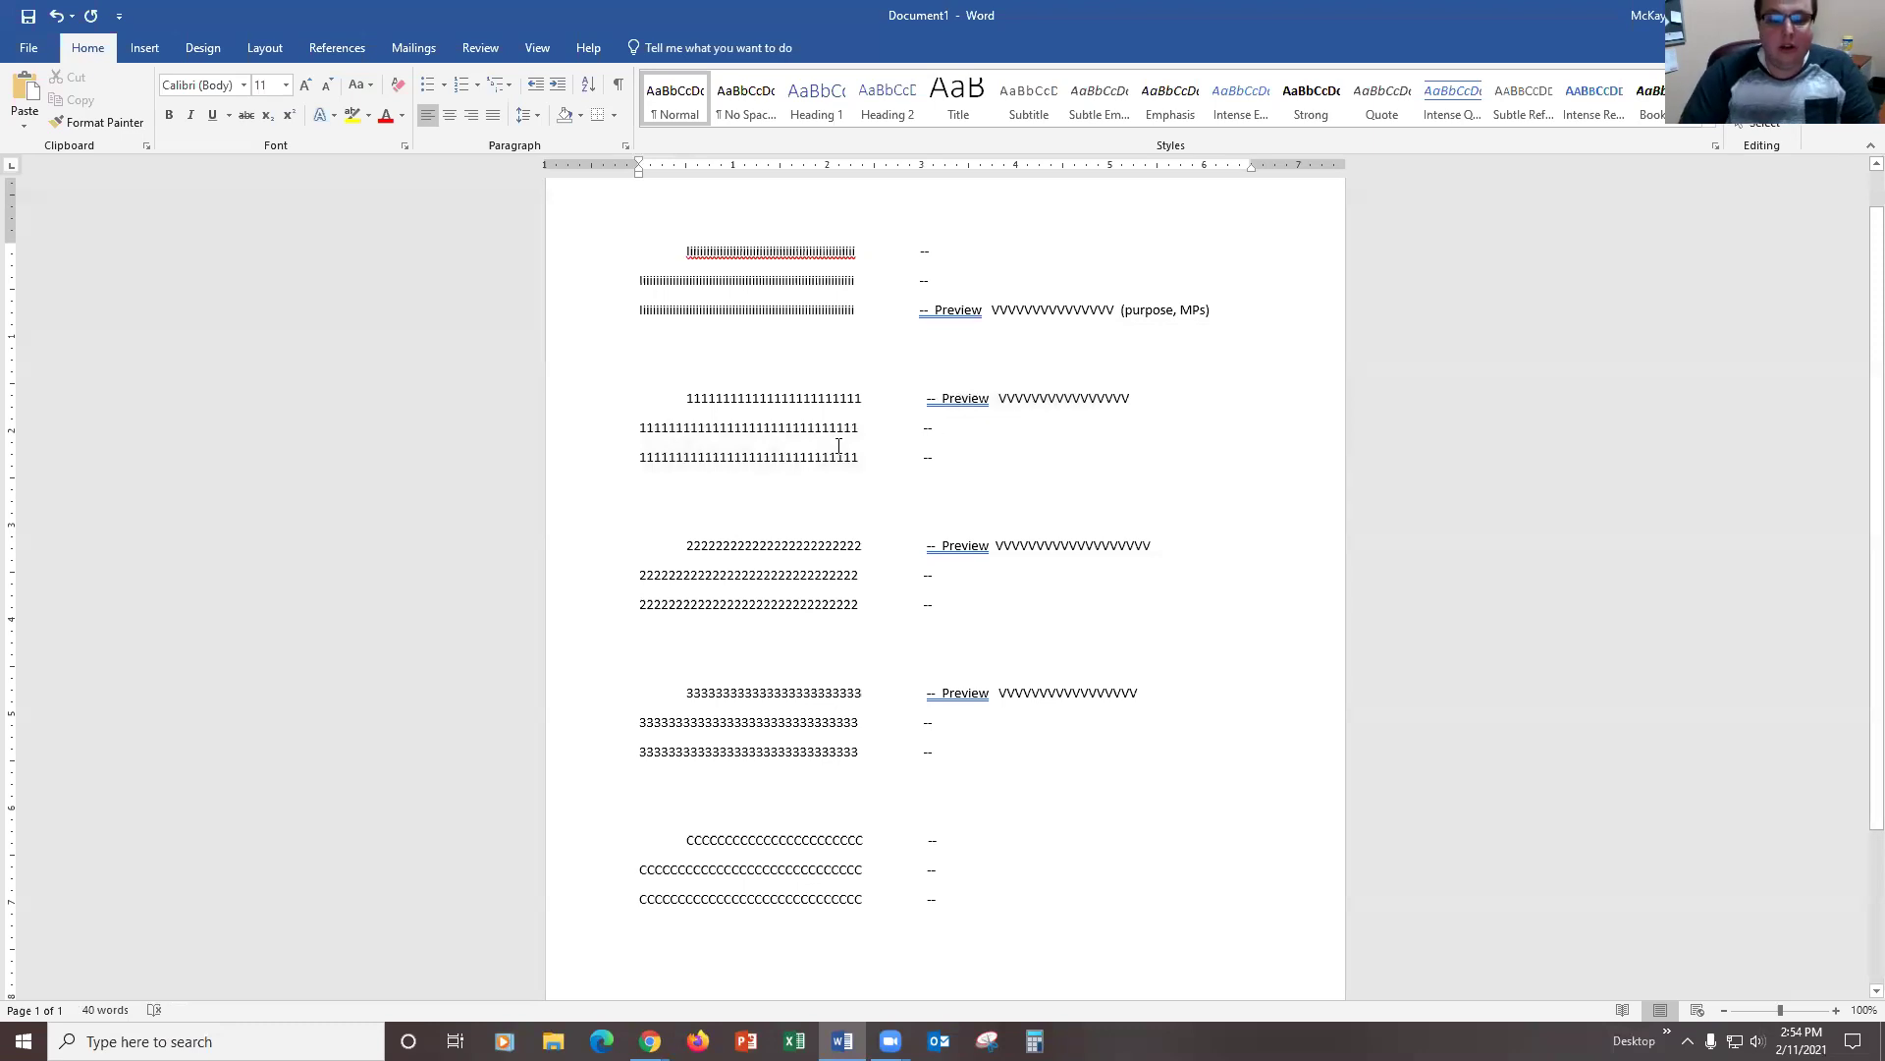
drag(638, 428, 862, 437)
Step: Type '(arguments, examples, reasoning, support)' after the first point's second-line dash and review its lines
click(993, 426)
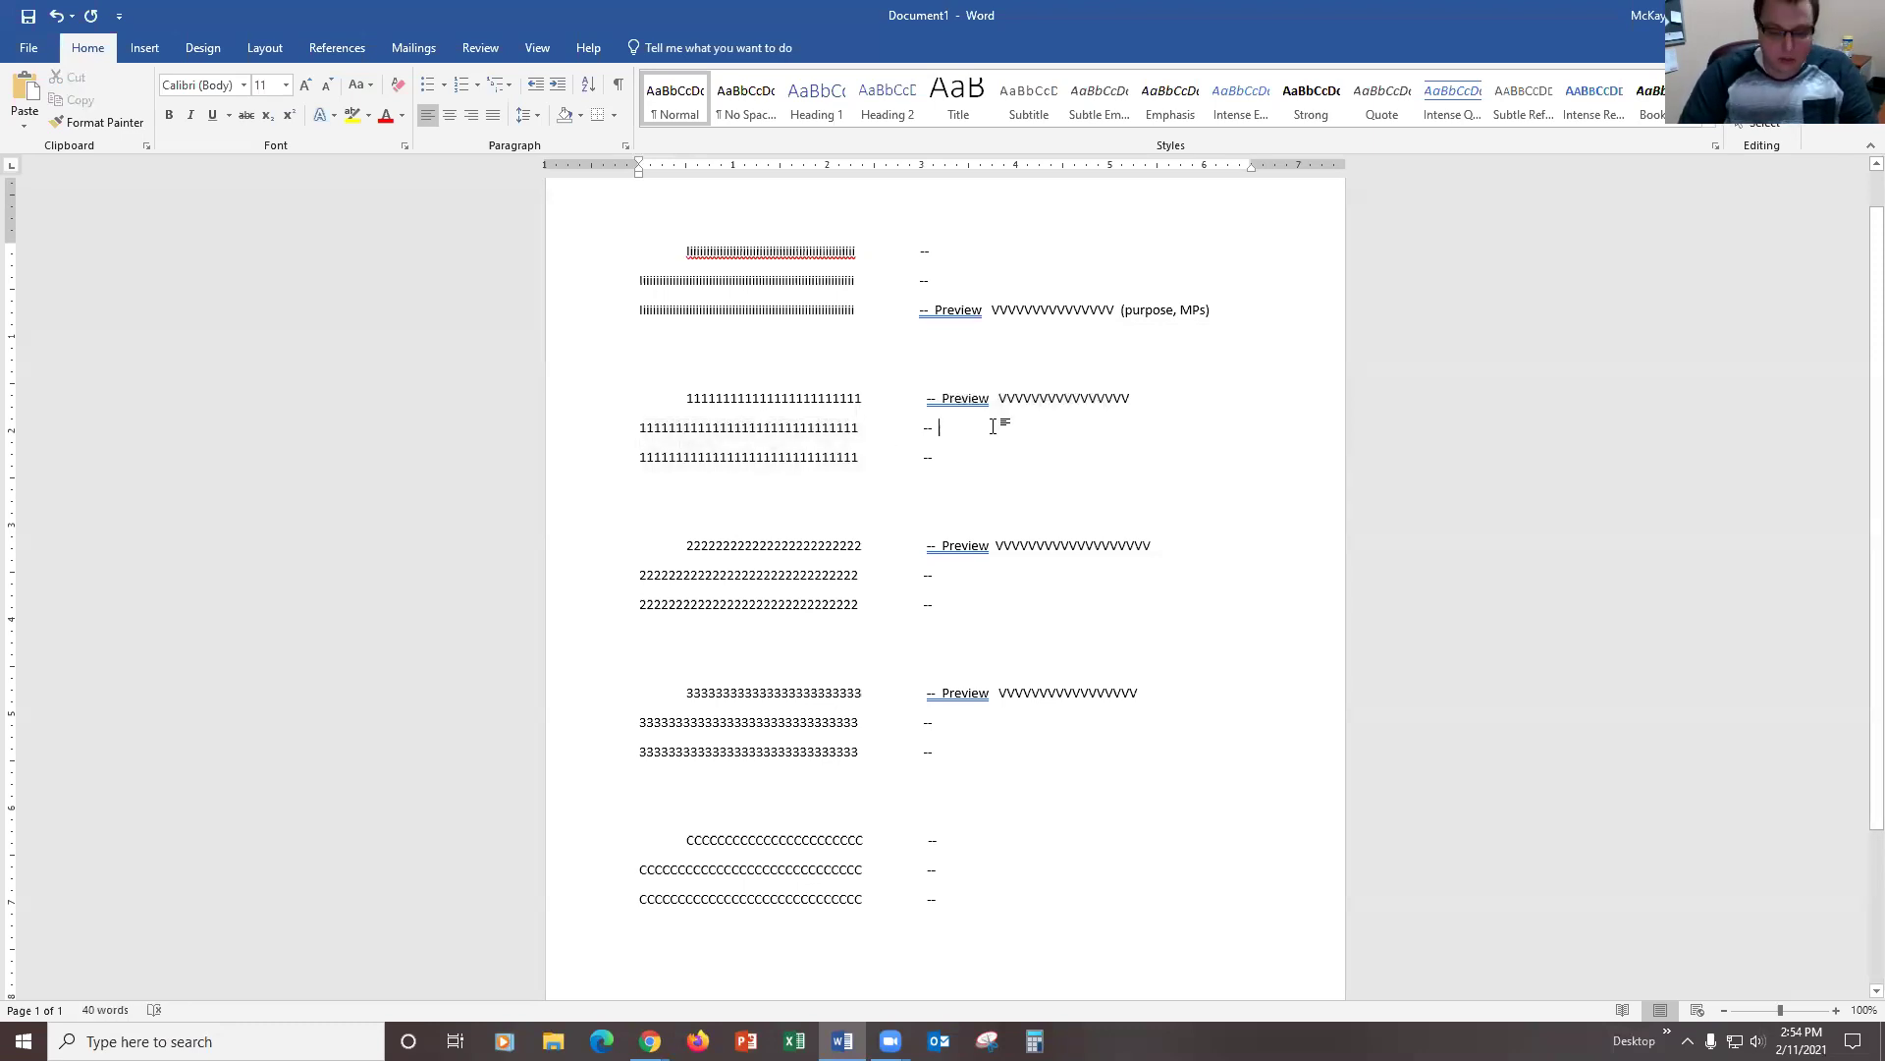
text((ar)
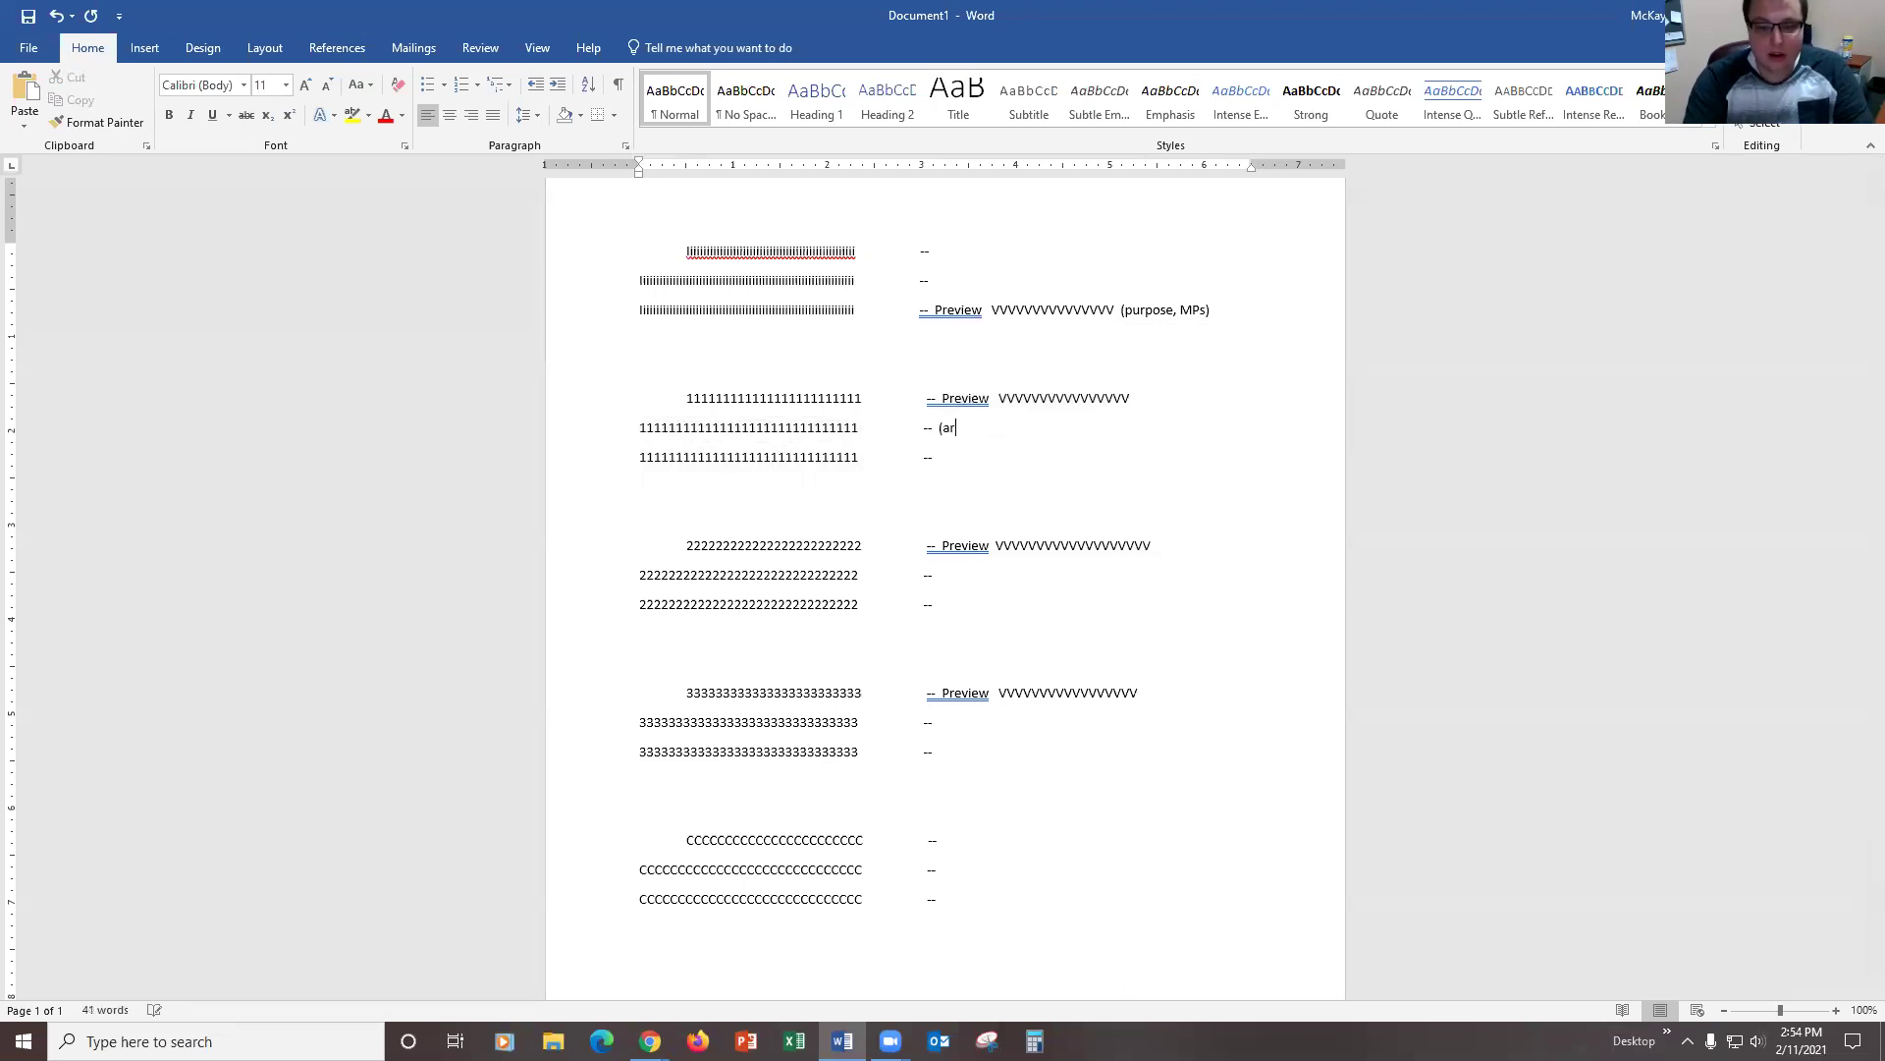
text(guments, examples, reas)
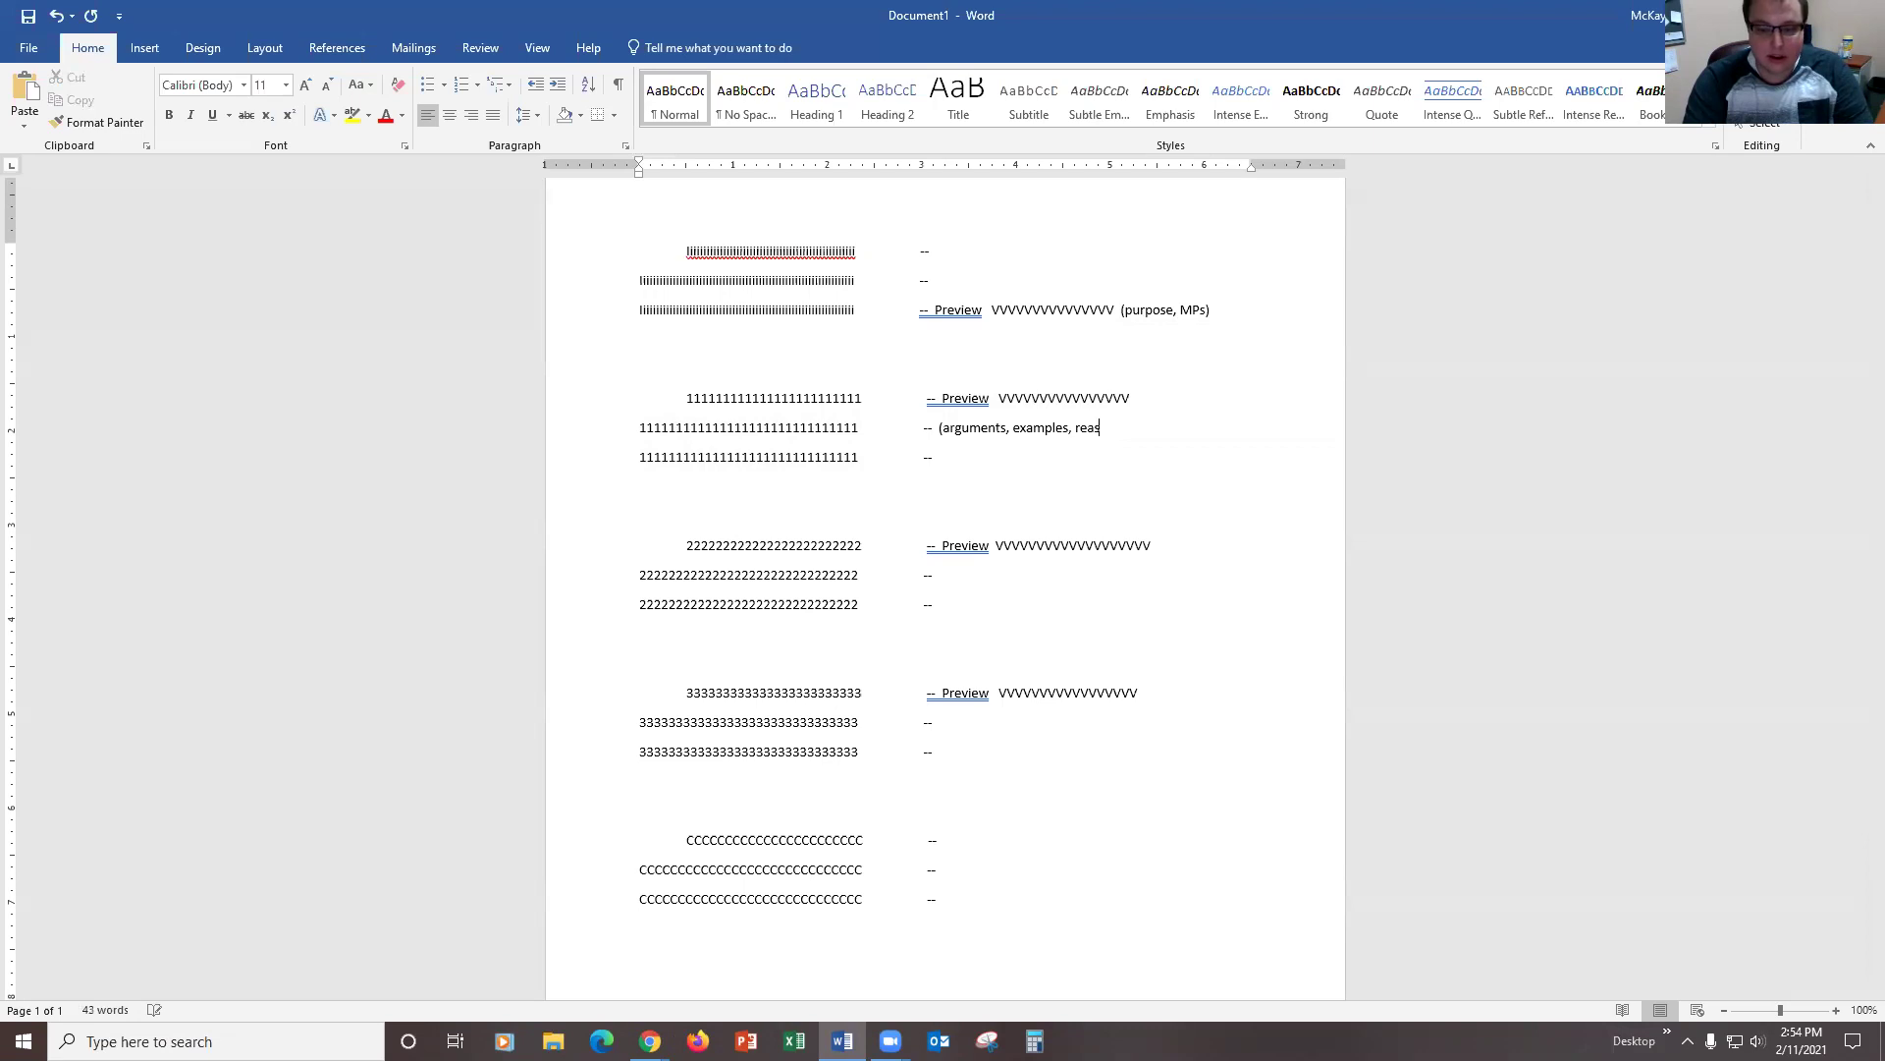
text(oning, support))
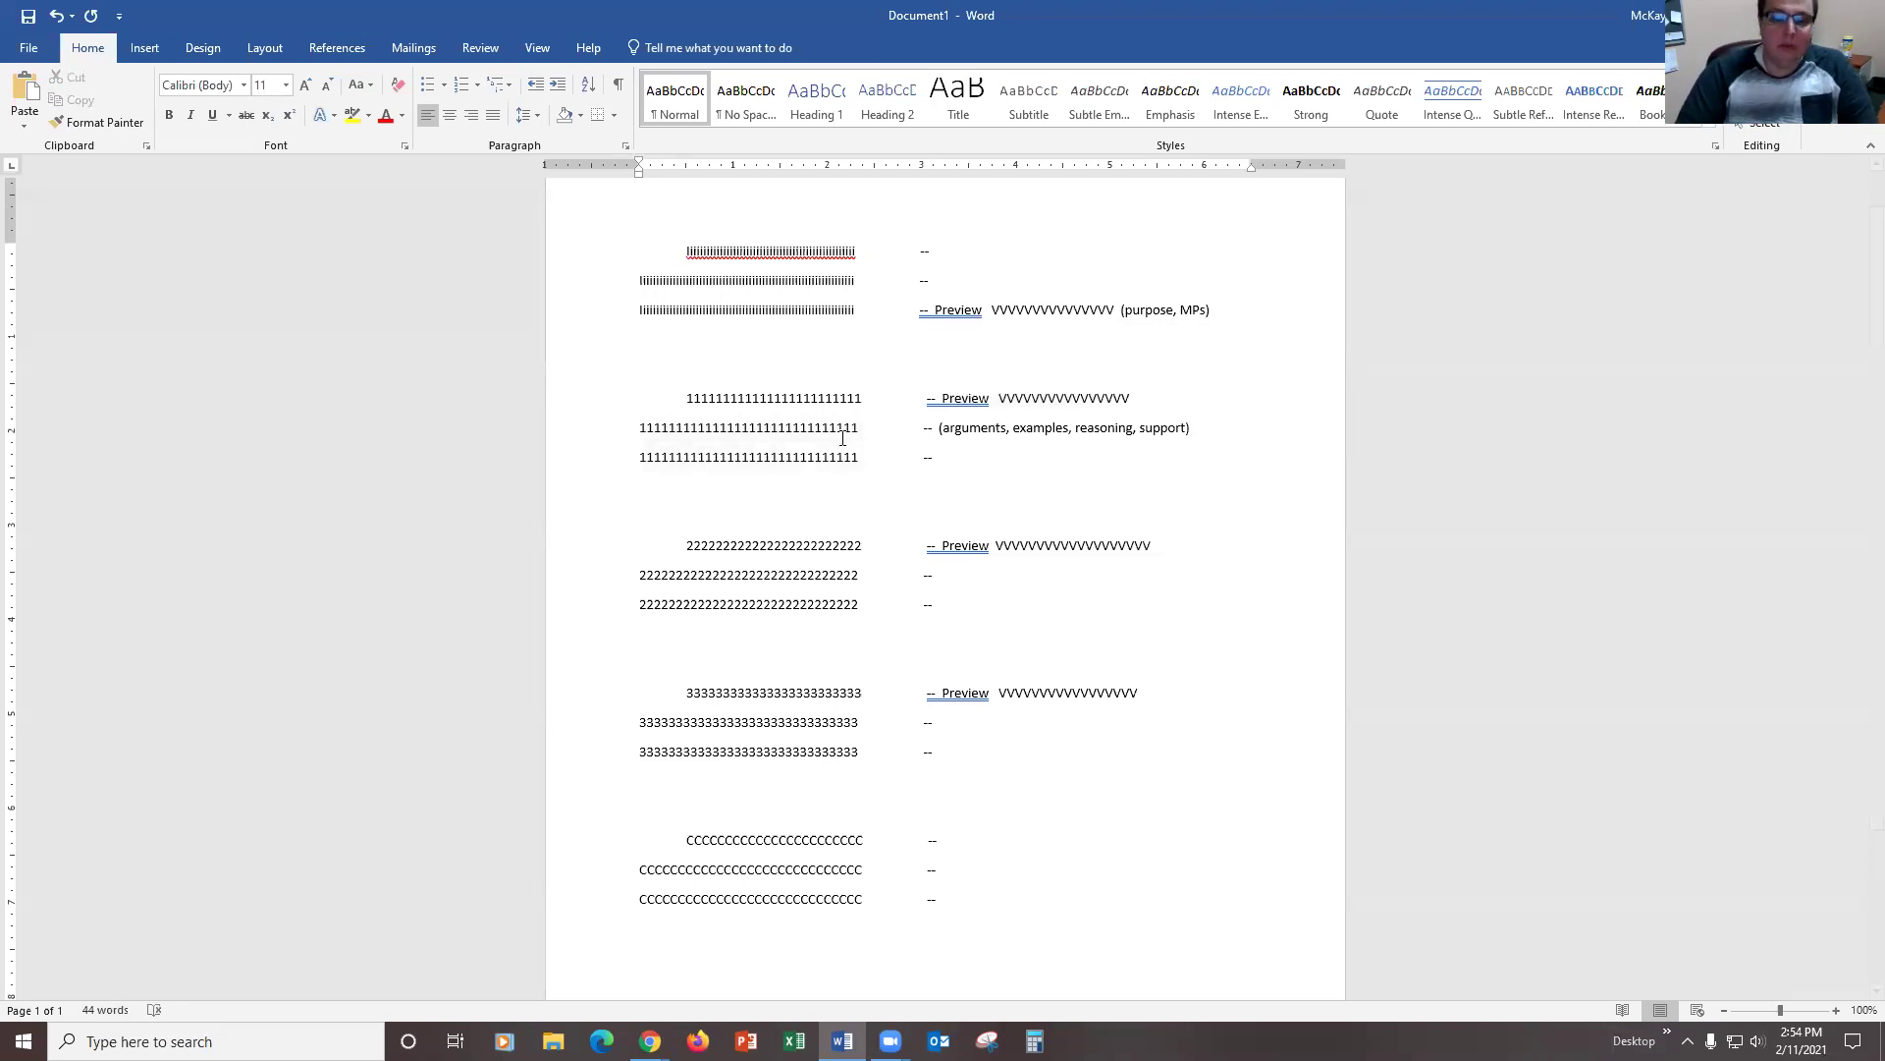
triple_click(702, 399)
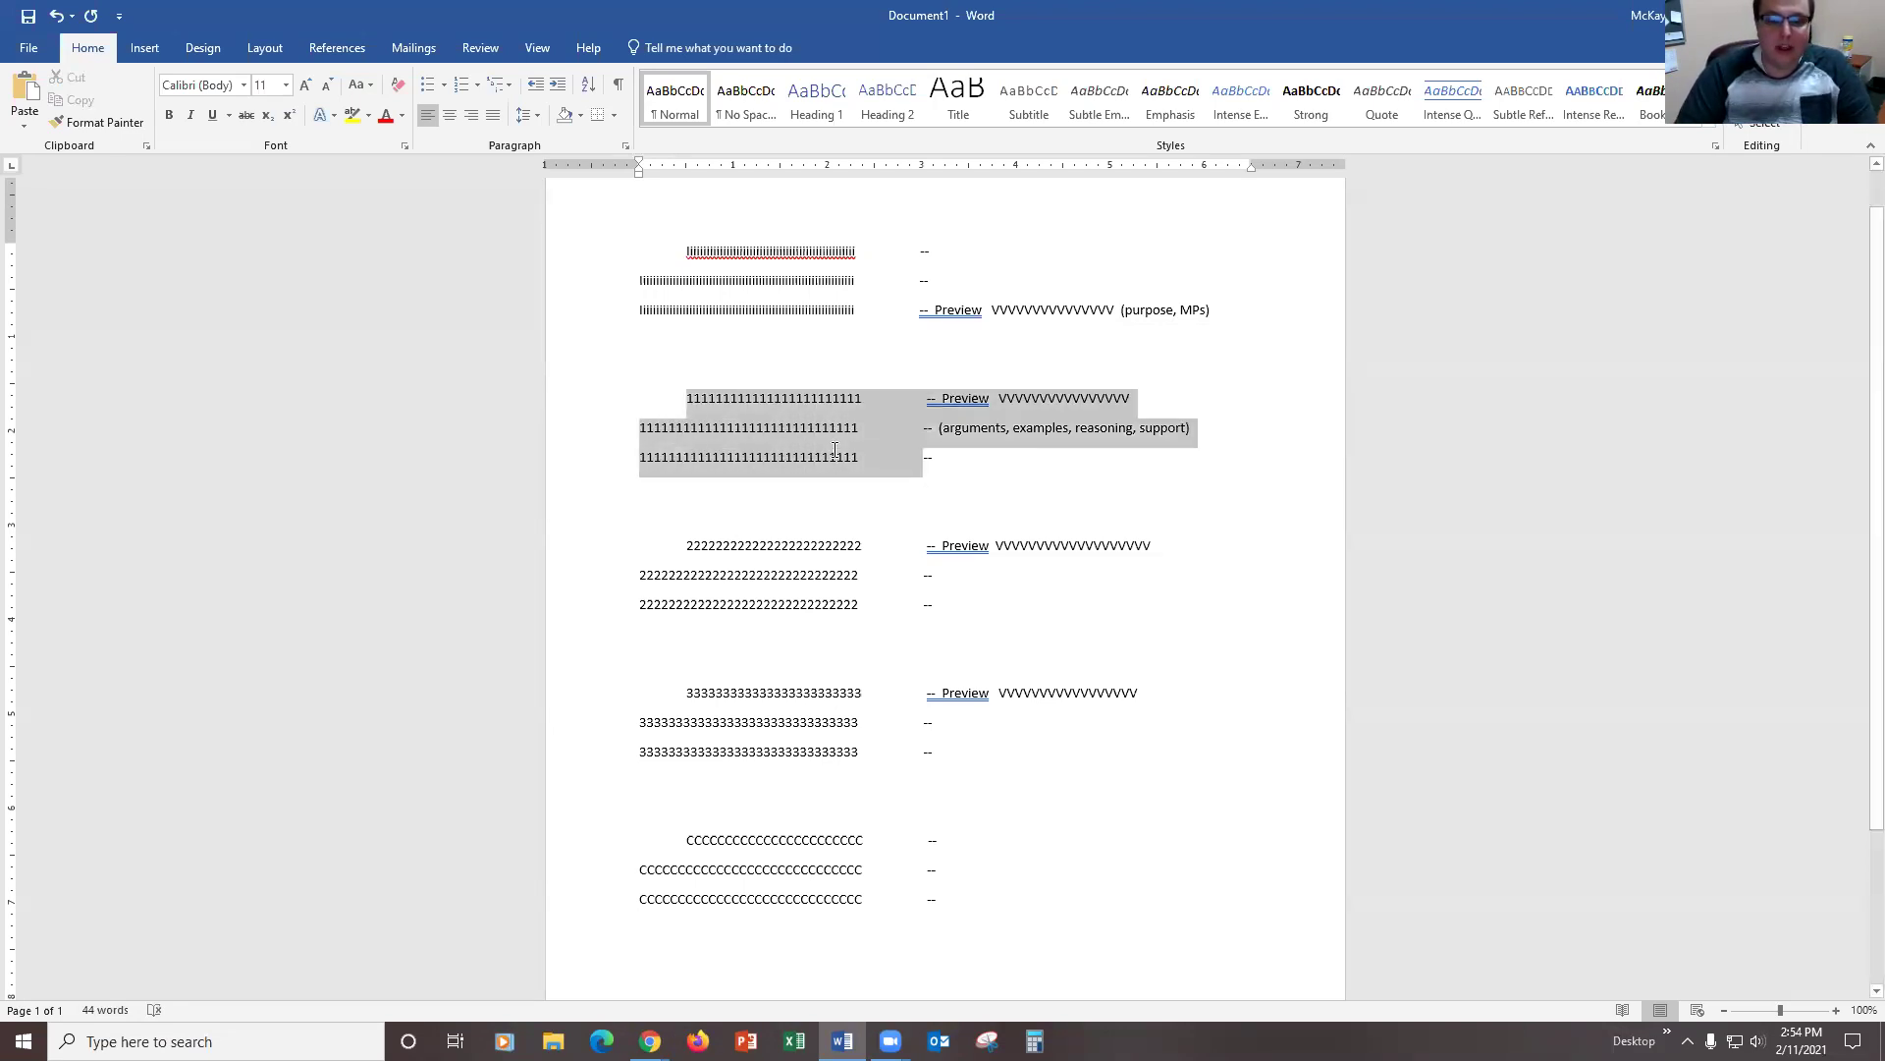
drag(703, 398, 862, 397)
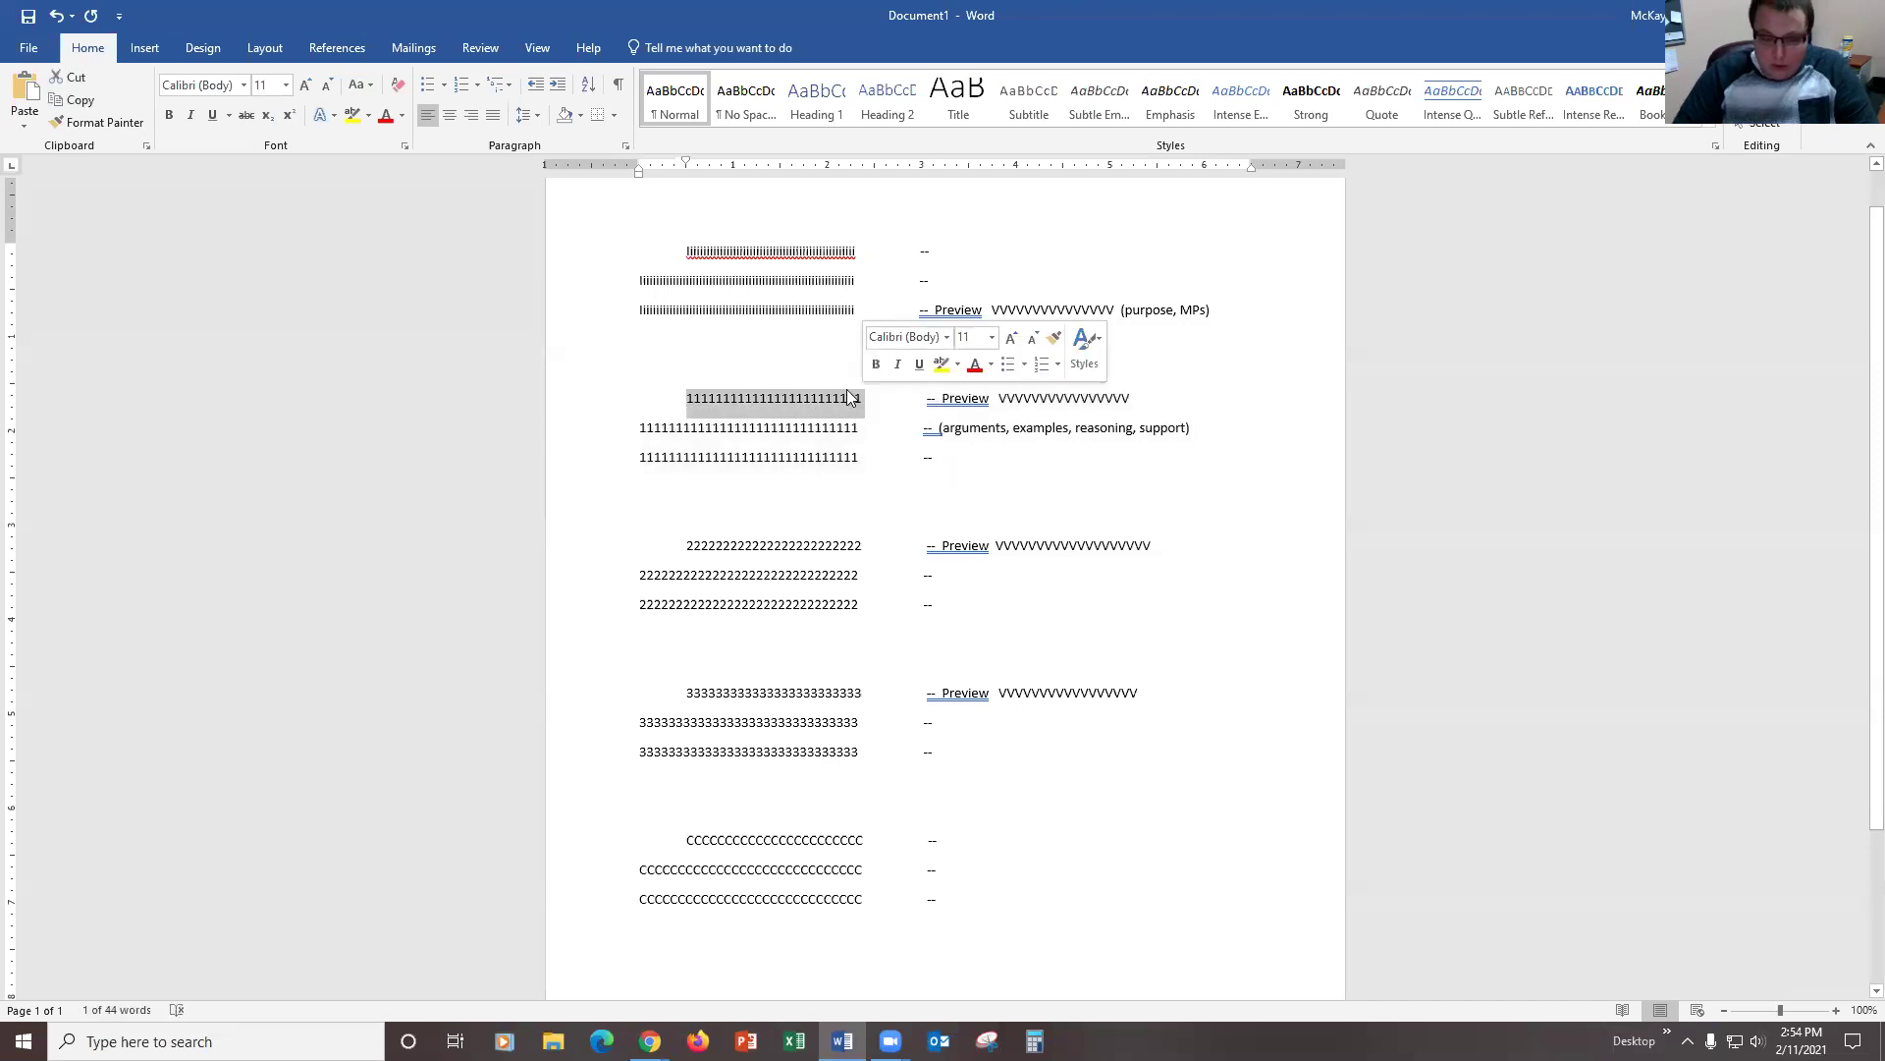
drag(675, 427, 835, 427)
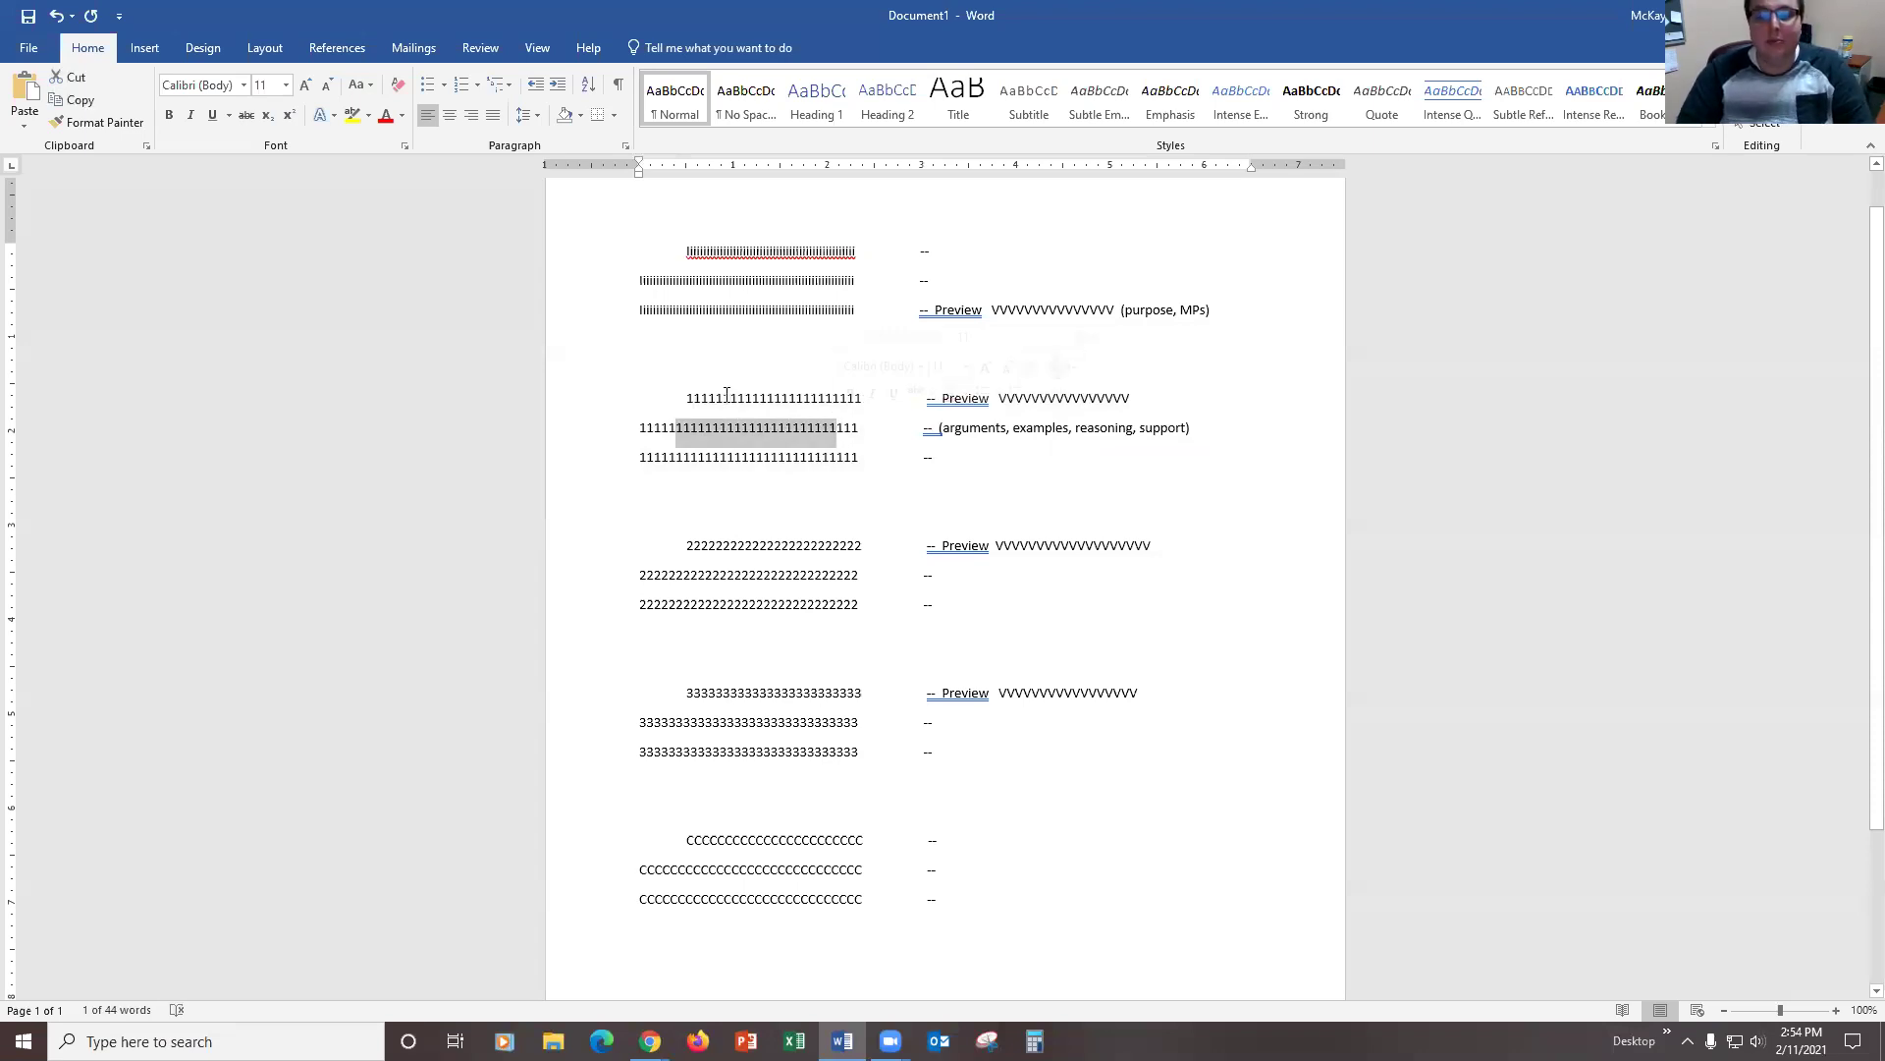
drag(724, 398, 840, 401)
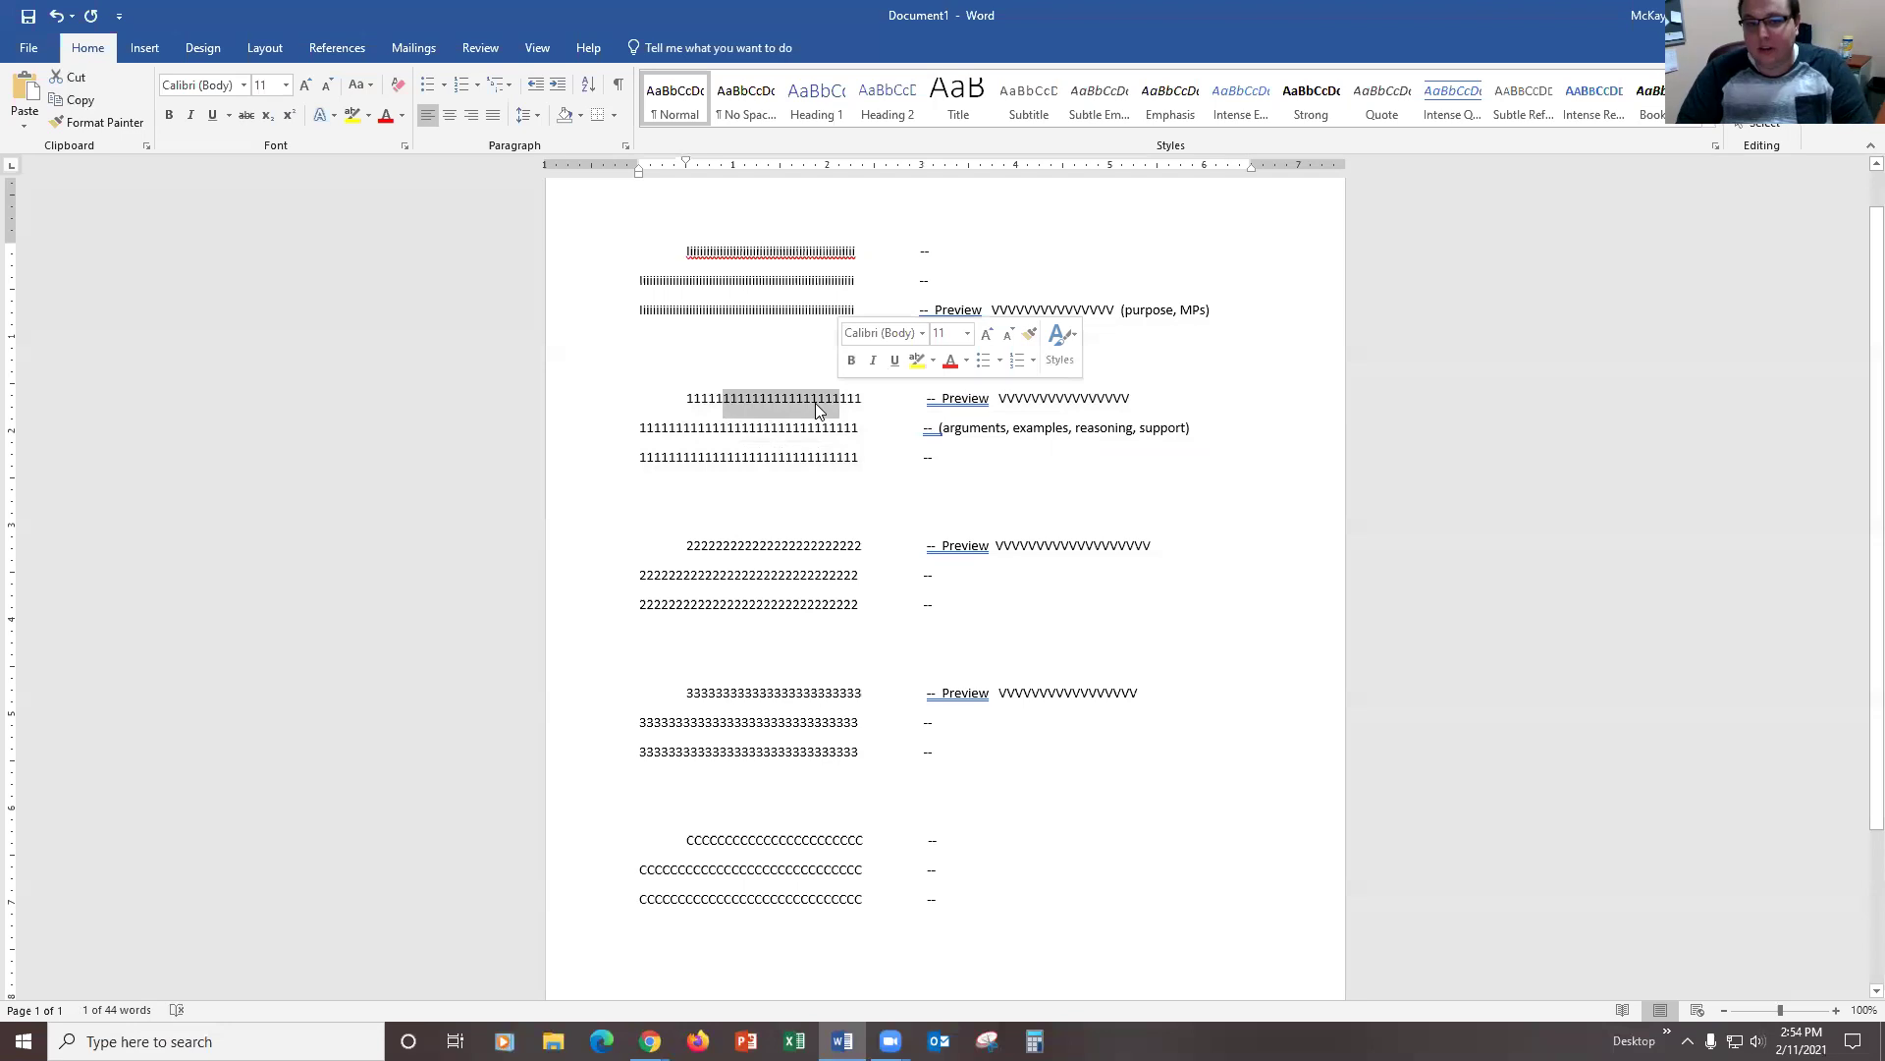
drag(654, 428, 837, 430)
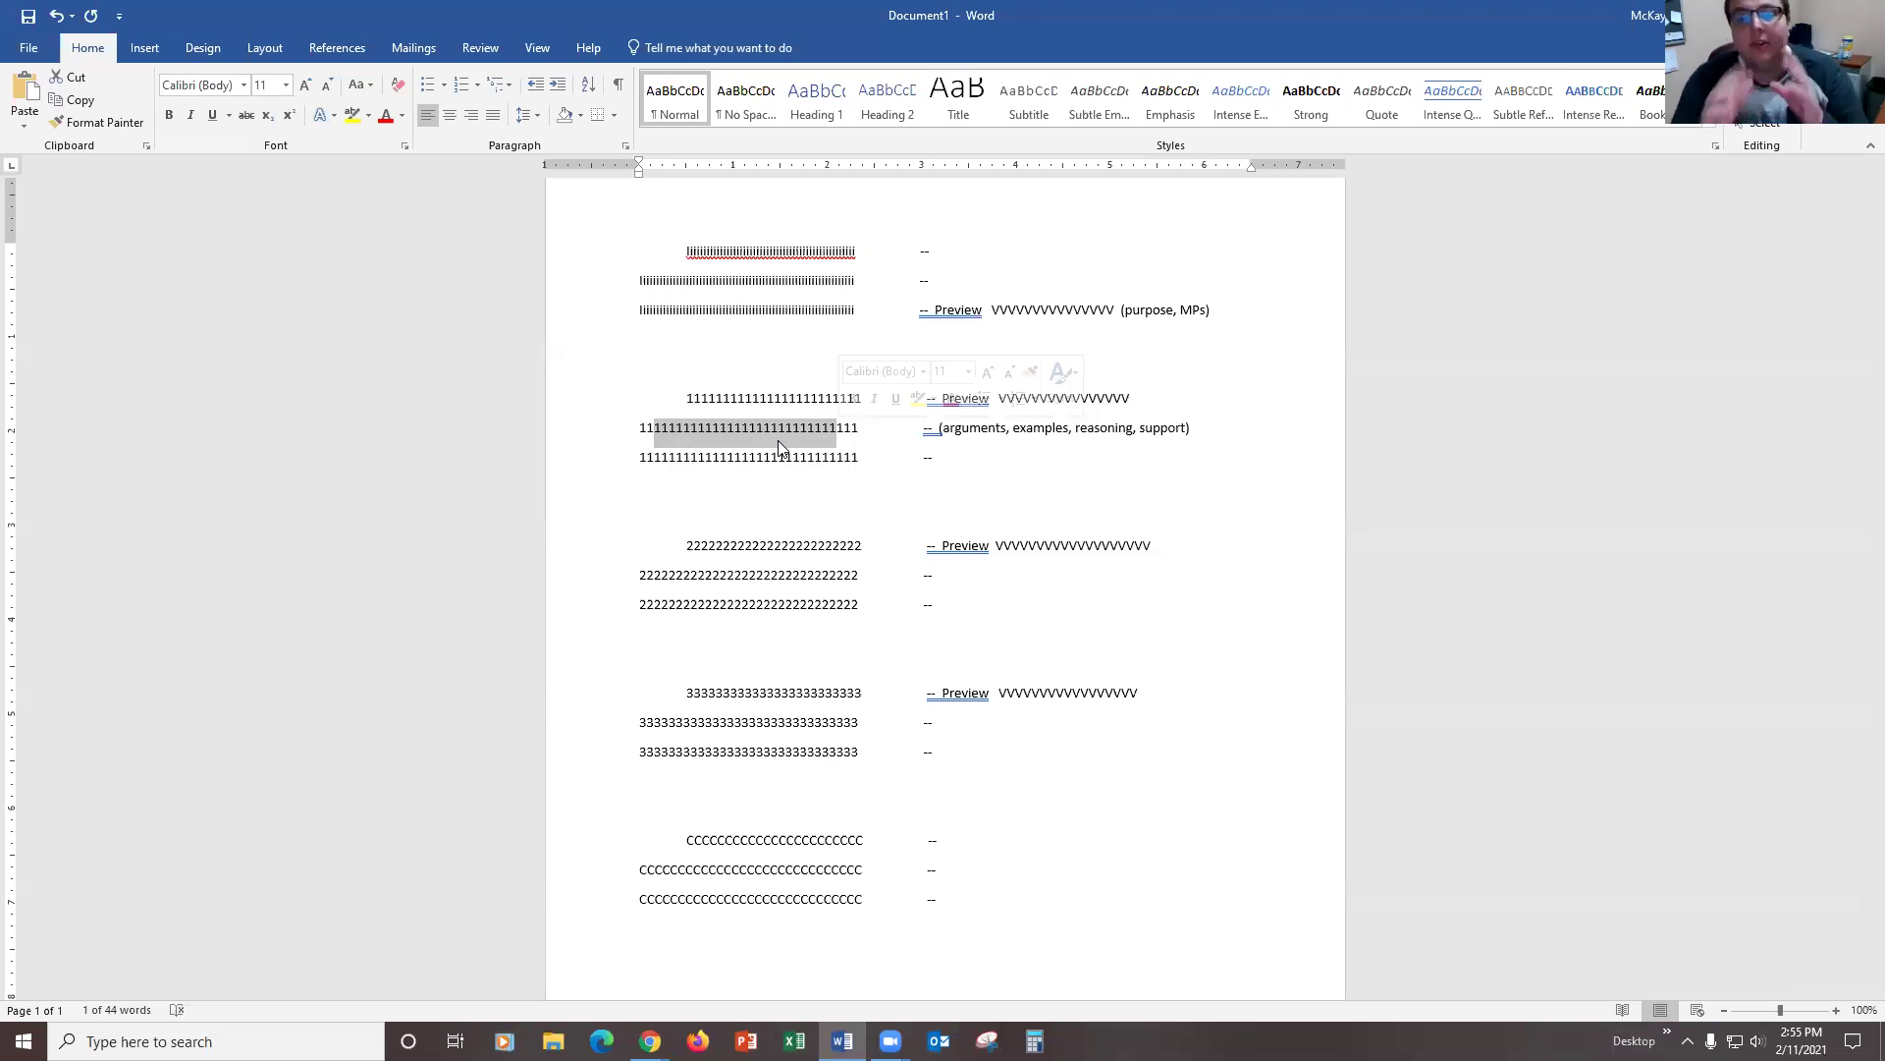
drag(646, 429, 859, 428)
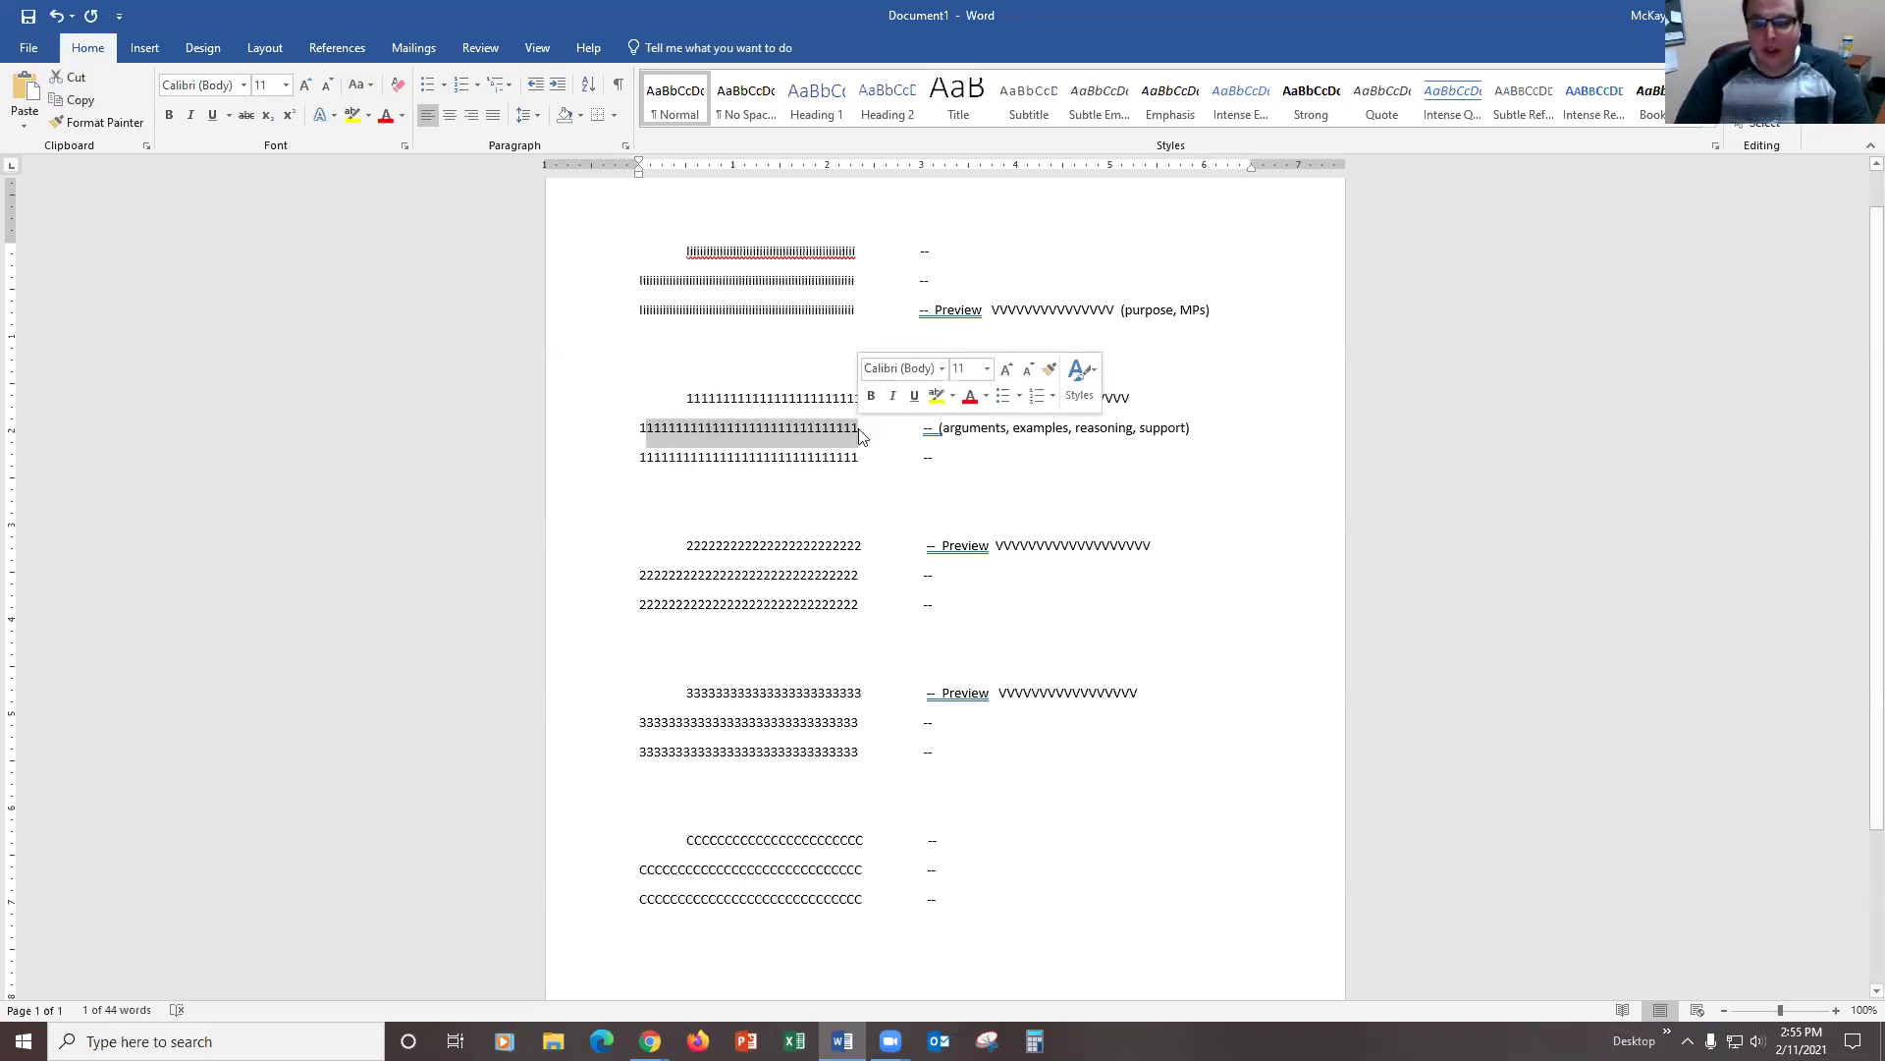
click(1016, 437)
drag(942, 398, 993, 398)
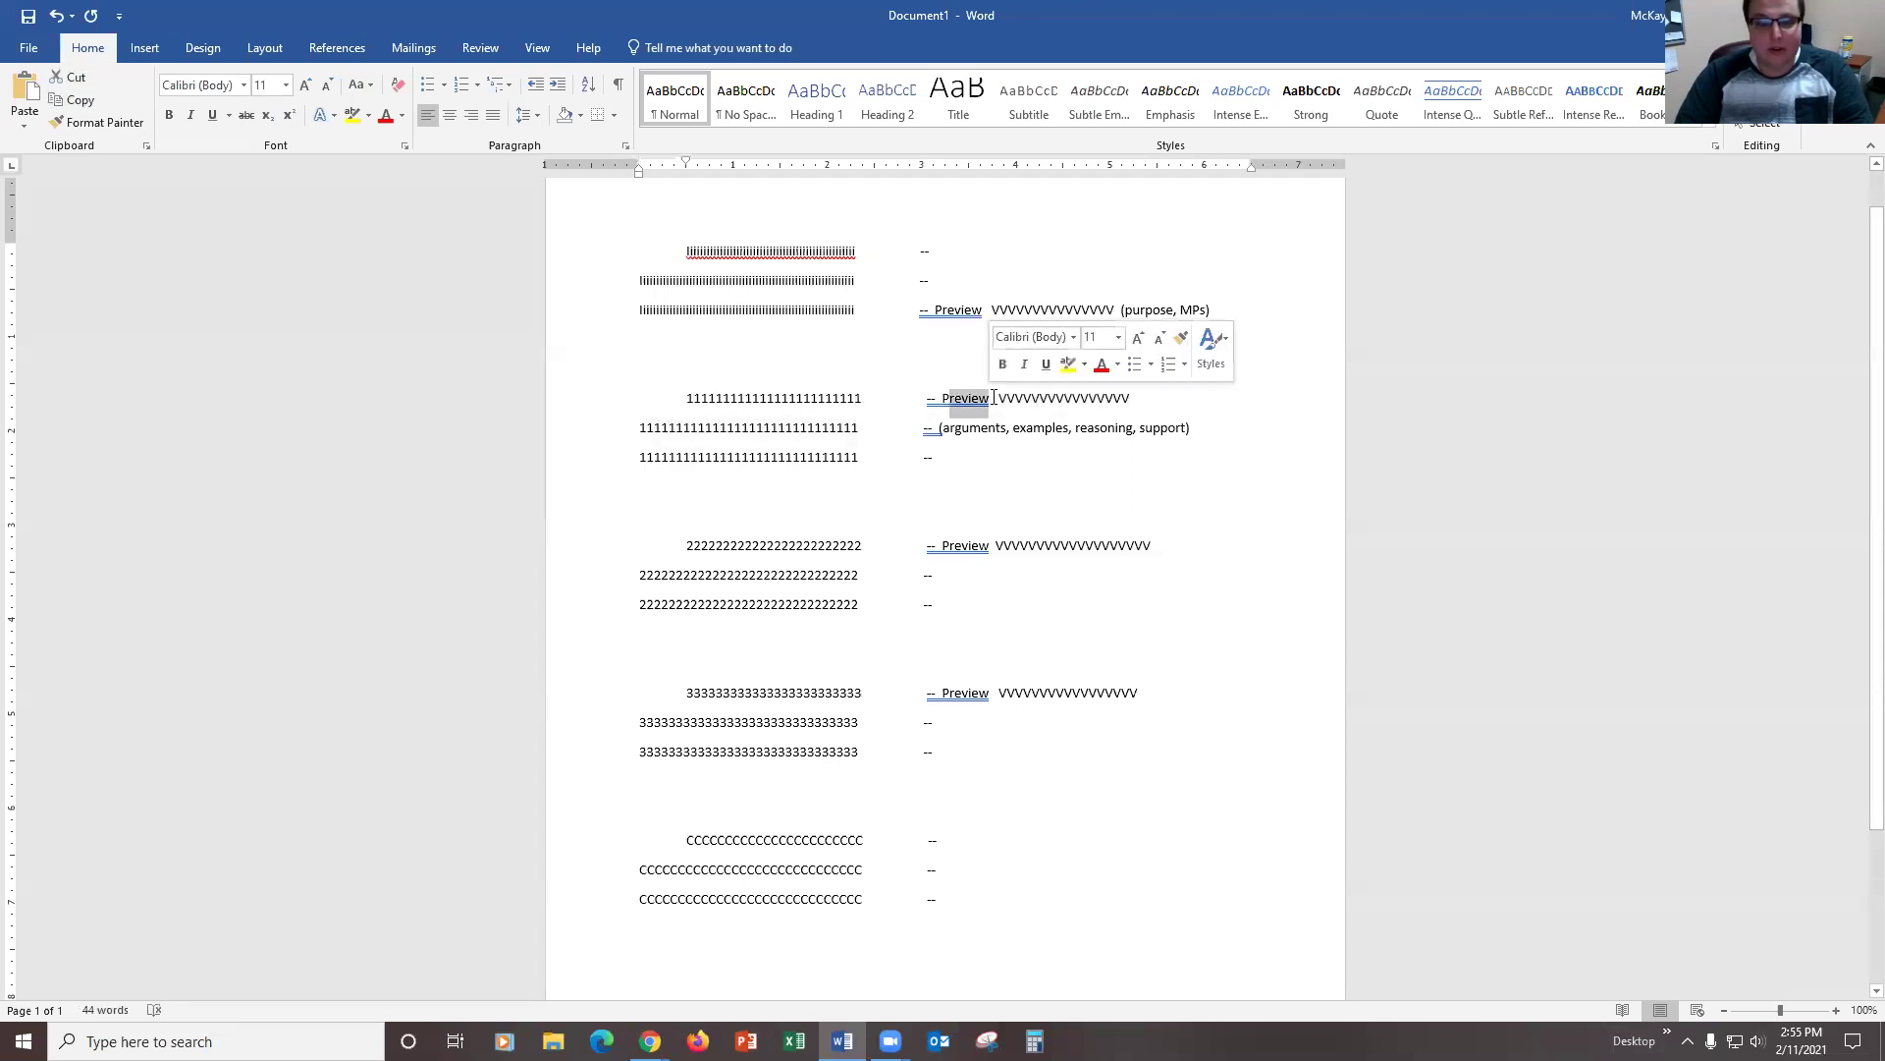
click(970, 428)
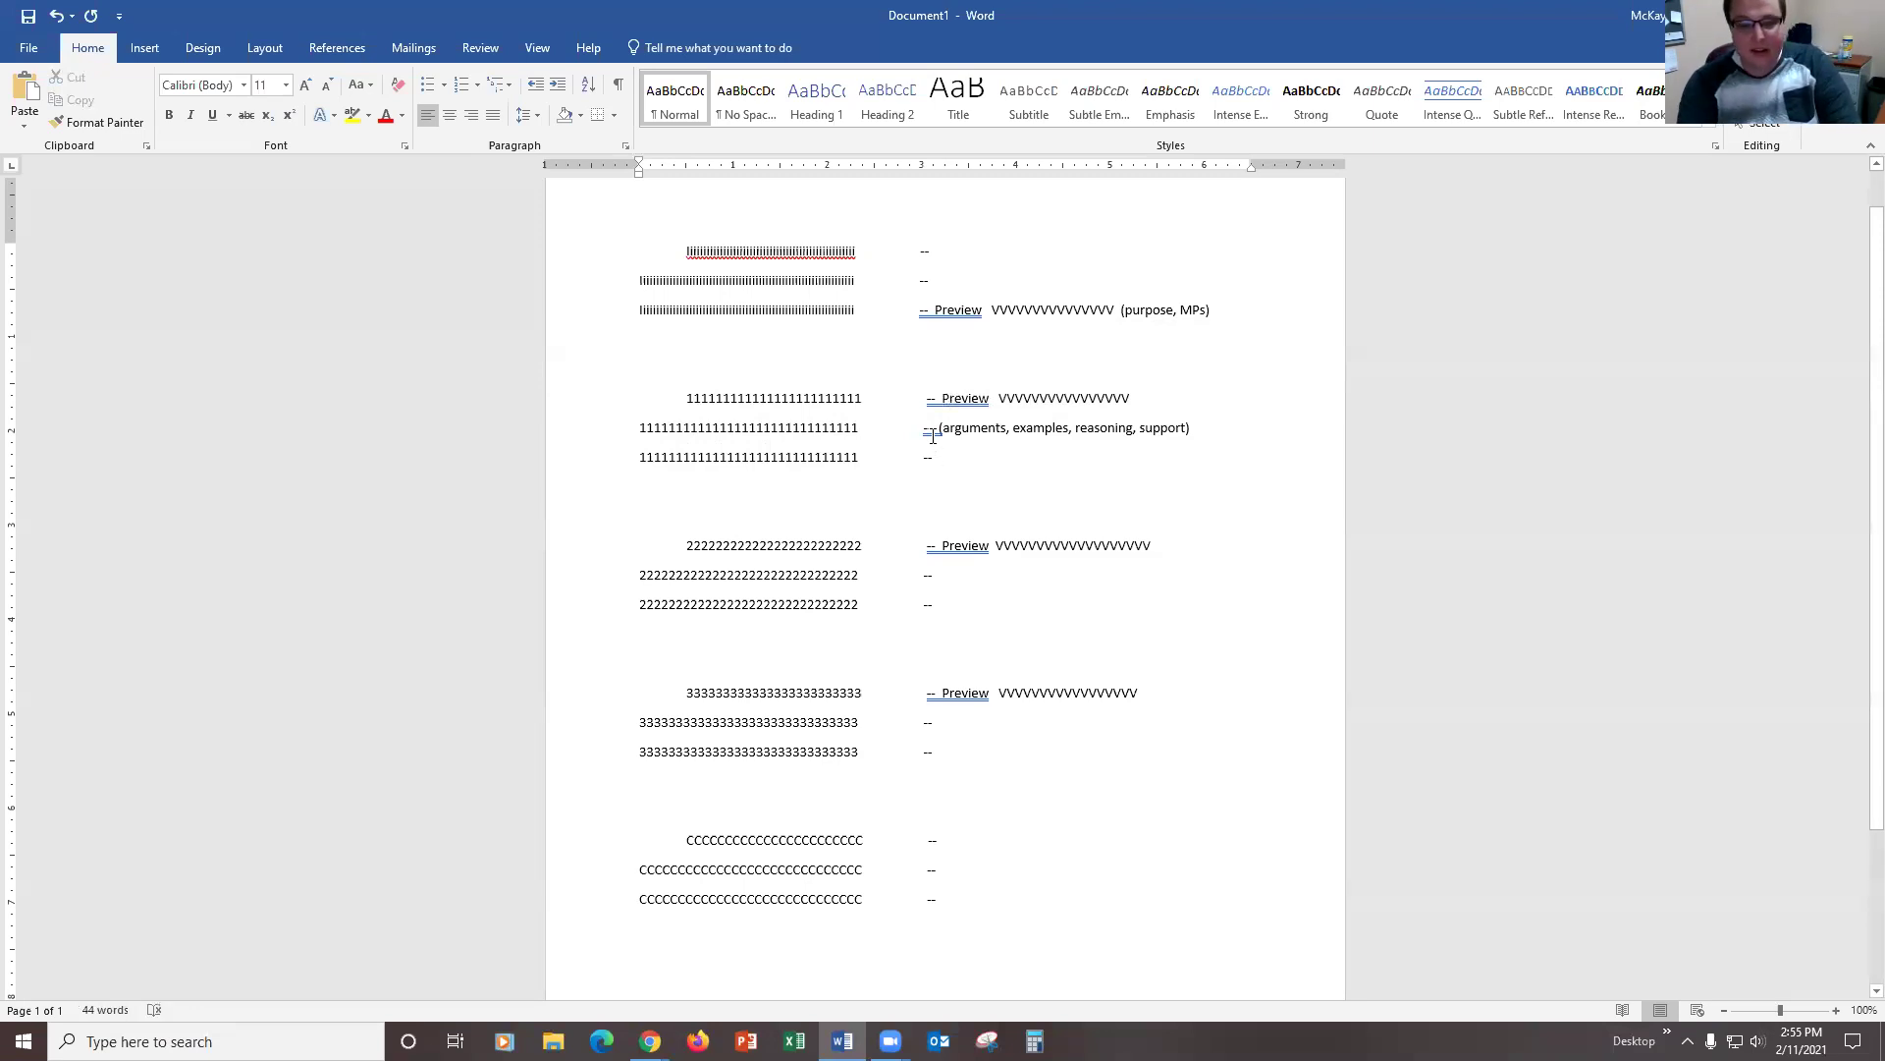
Step: Type 'Summarize' followed by a row of ^ carets on the first main point's third line
click(941, 456)
text(Summarize)
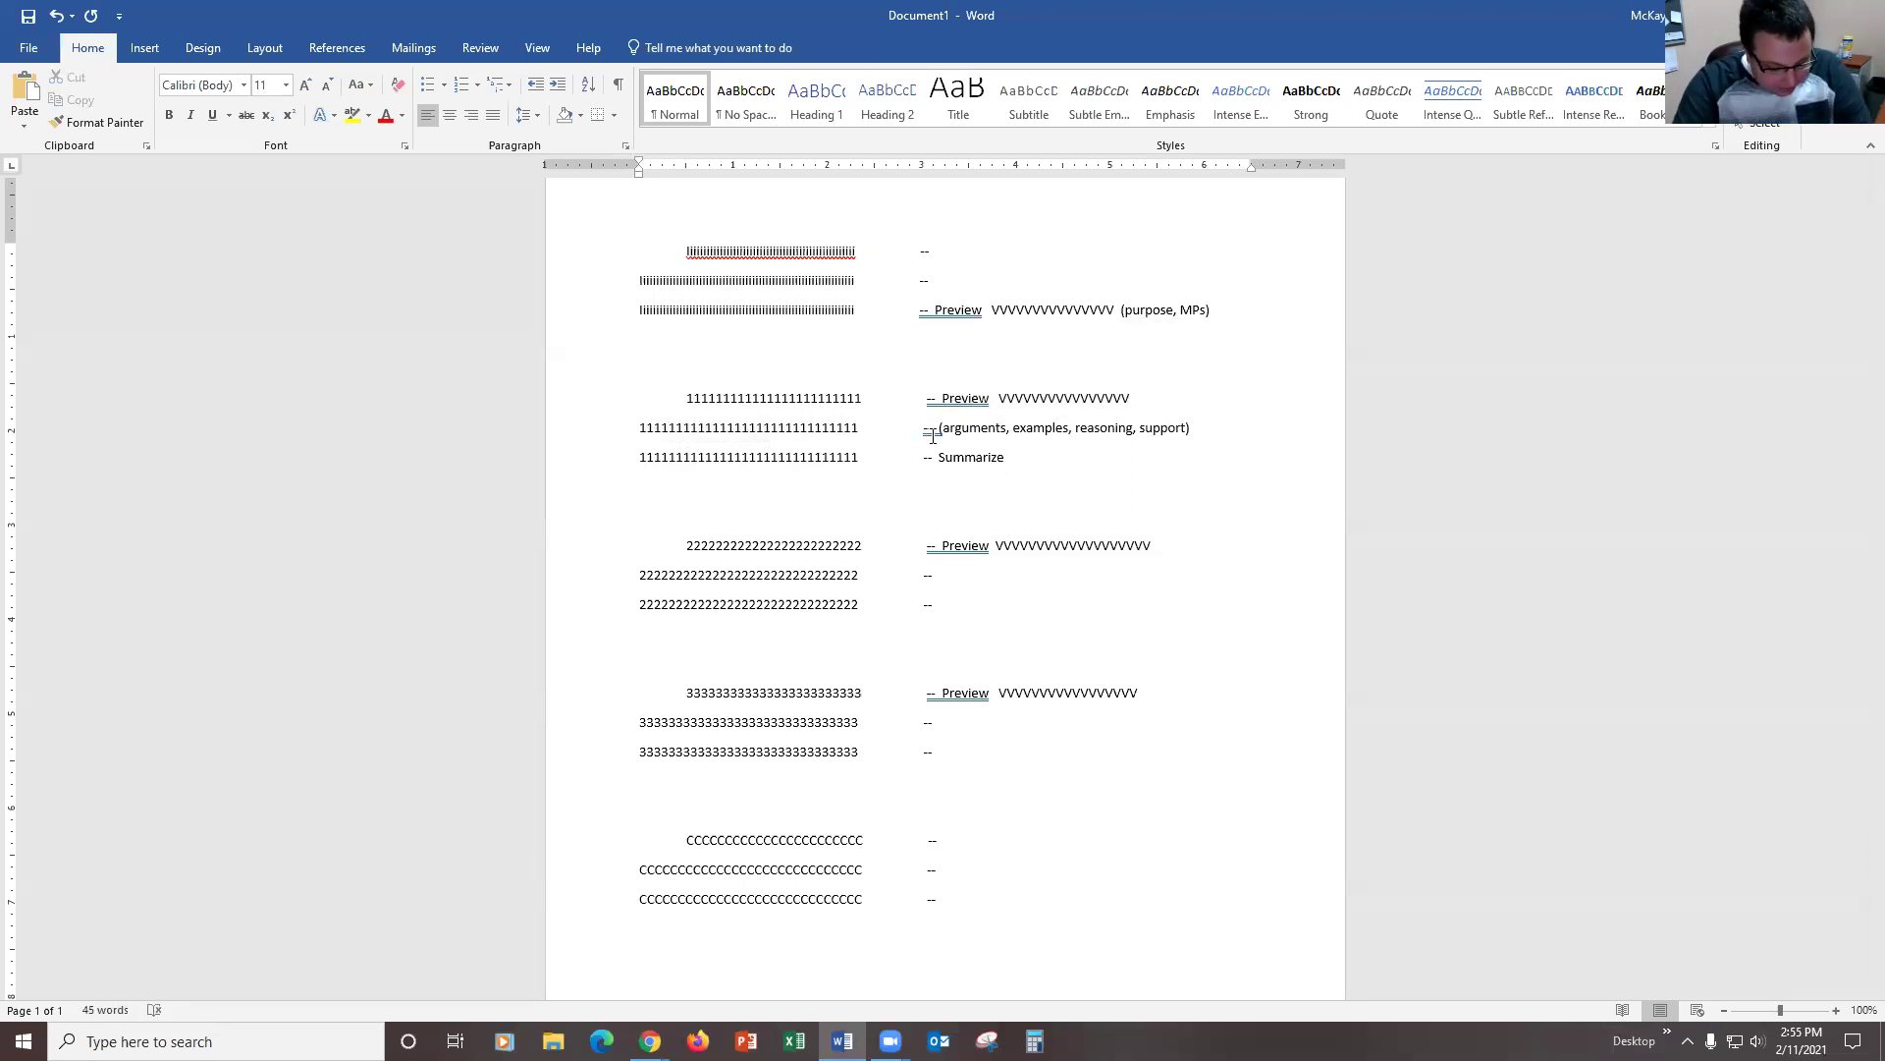
text(^^^^^)
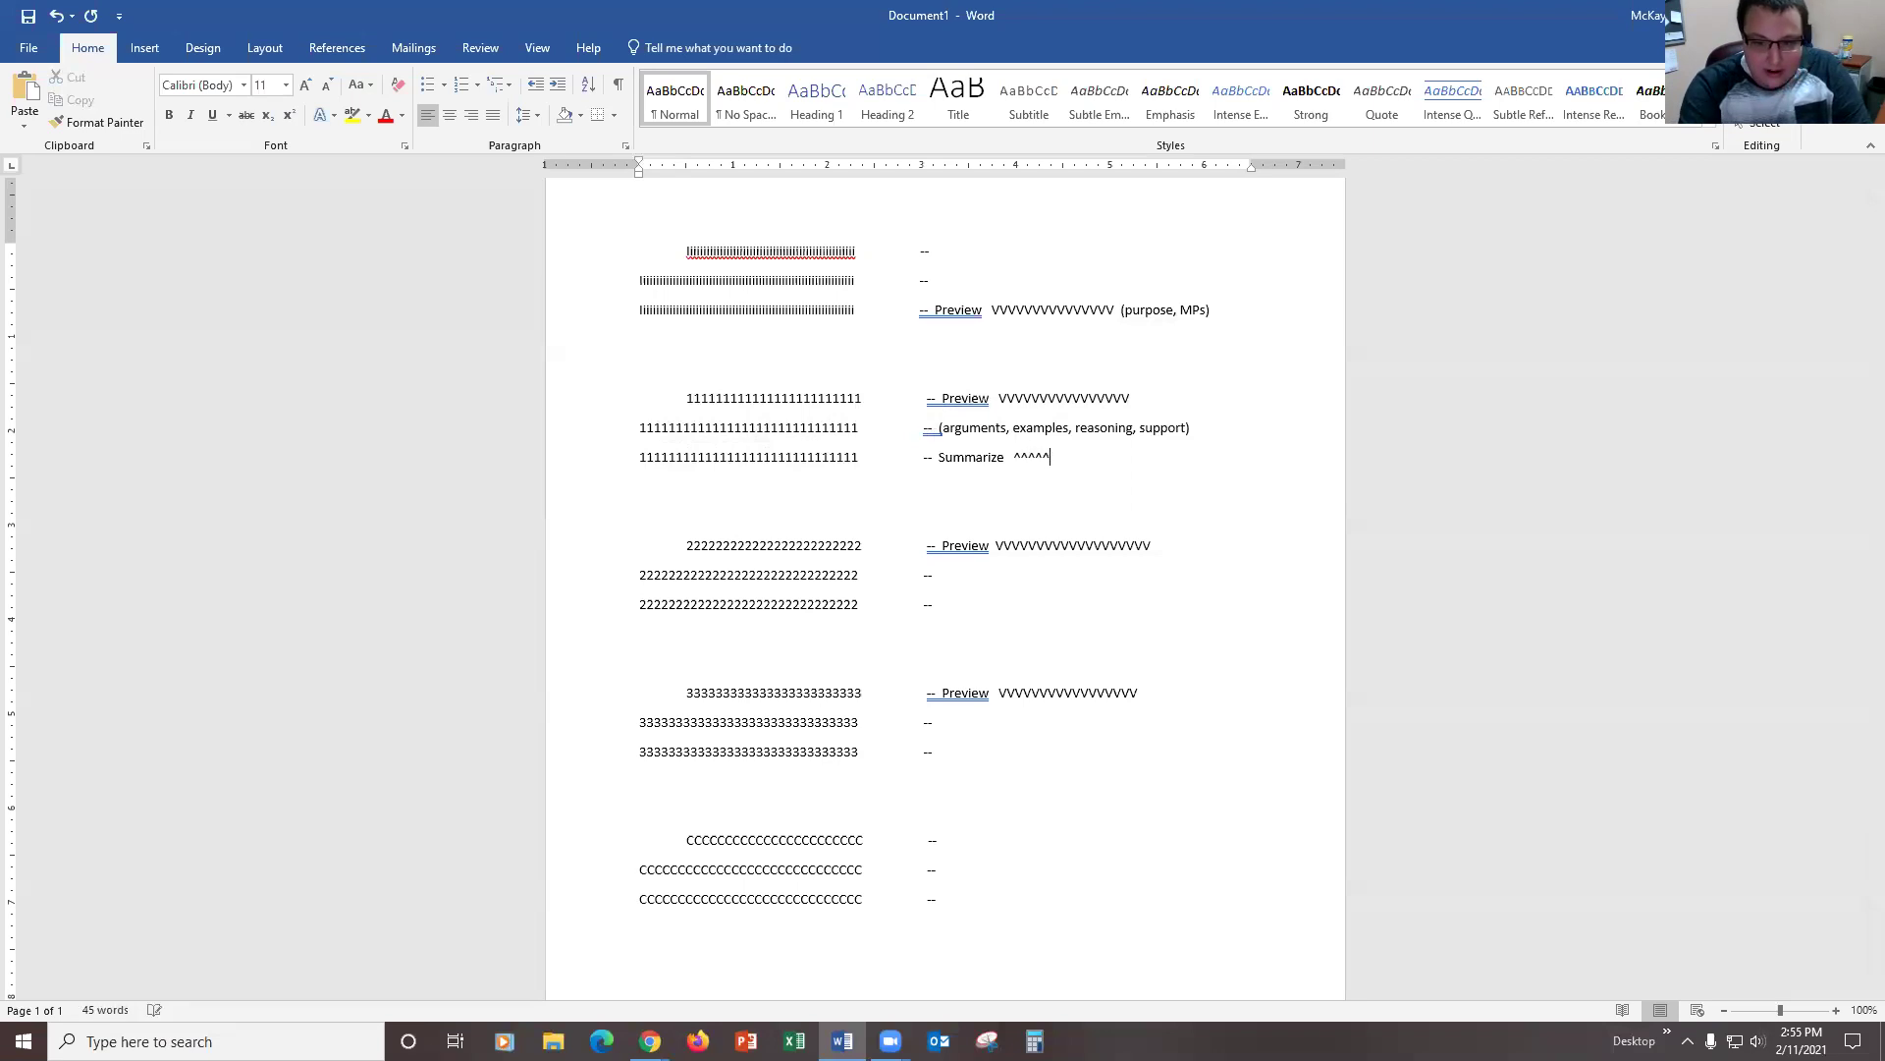
text(^^^^^^^^^^^^^^)
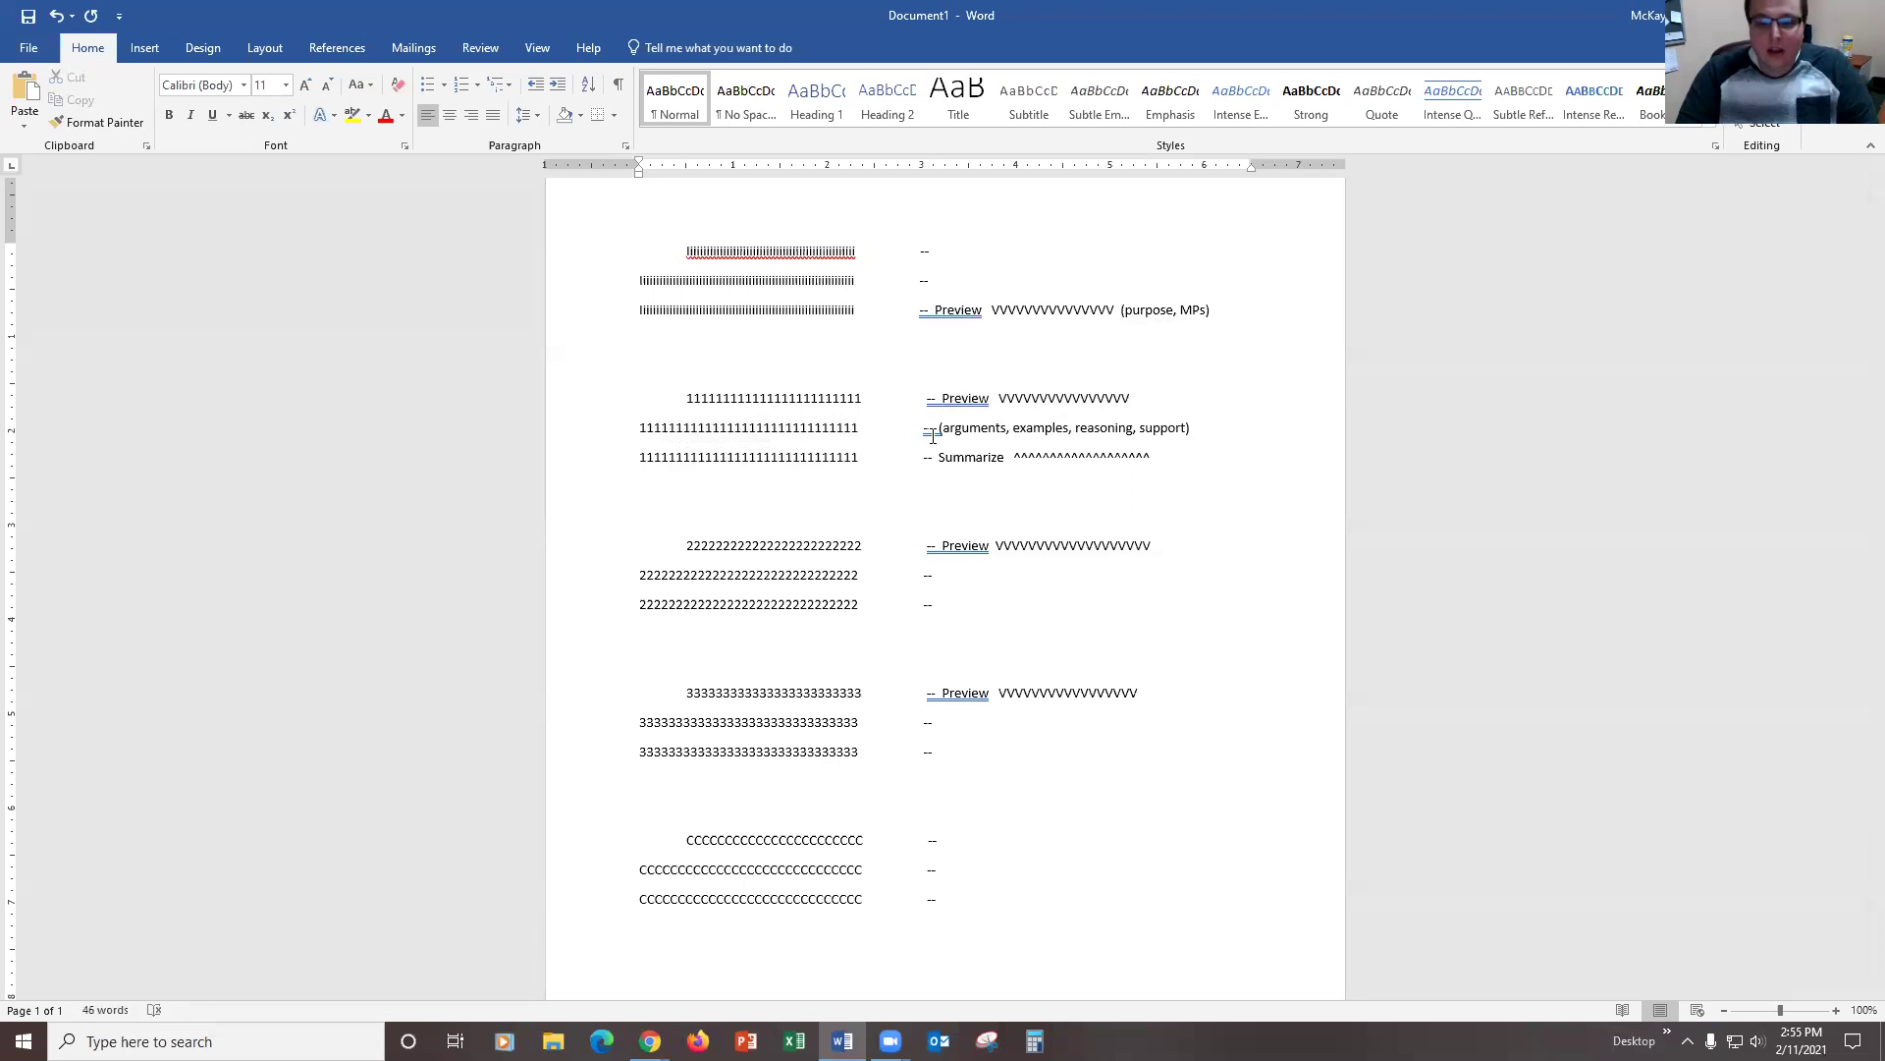
drag(789, 433, 707, 405)
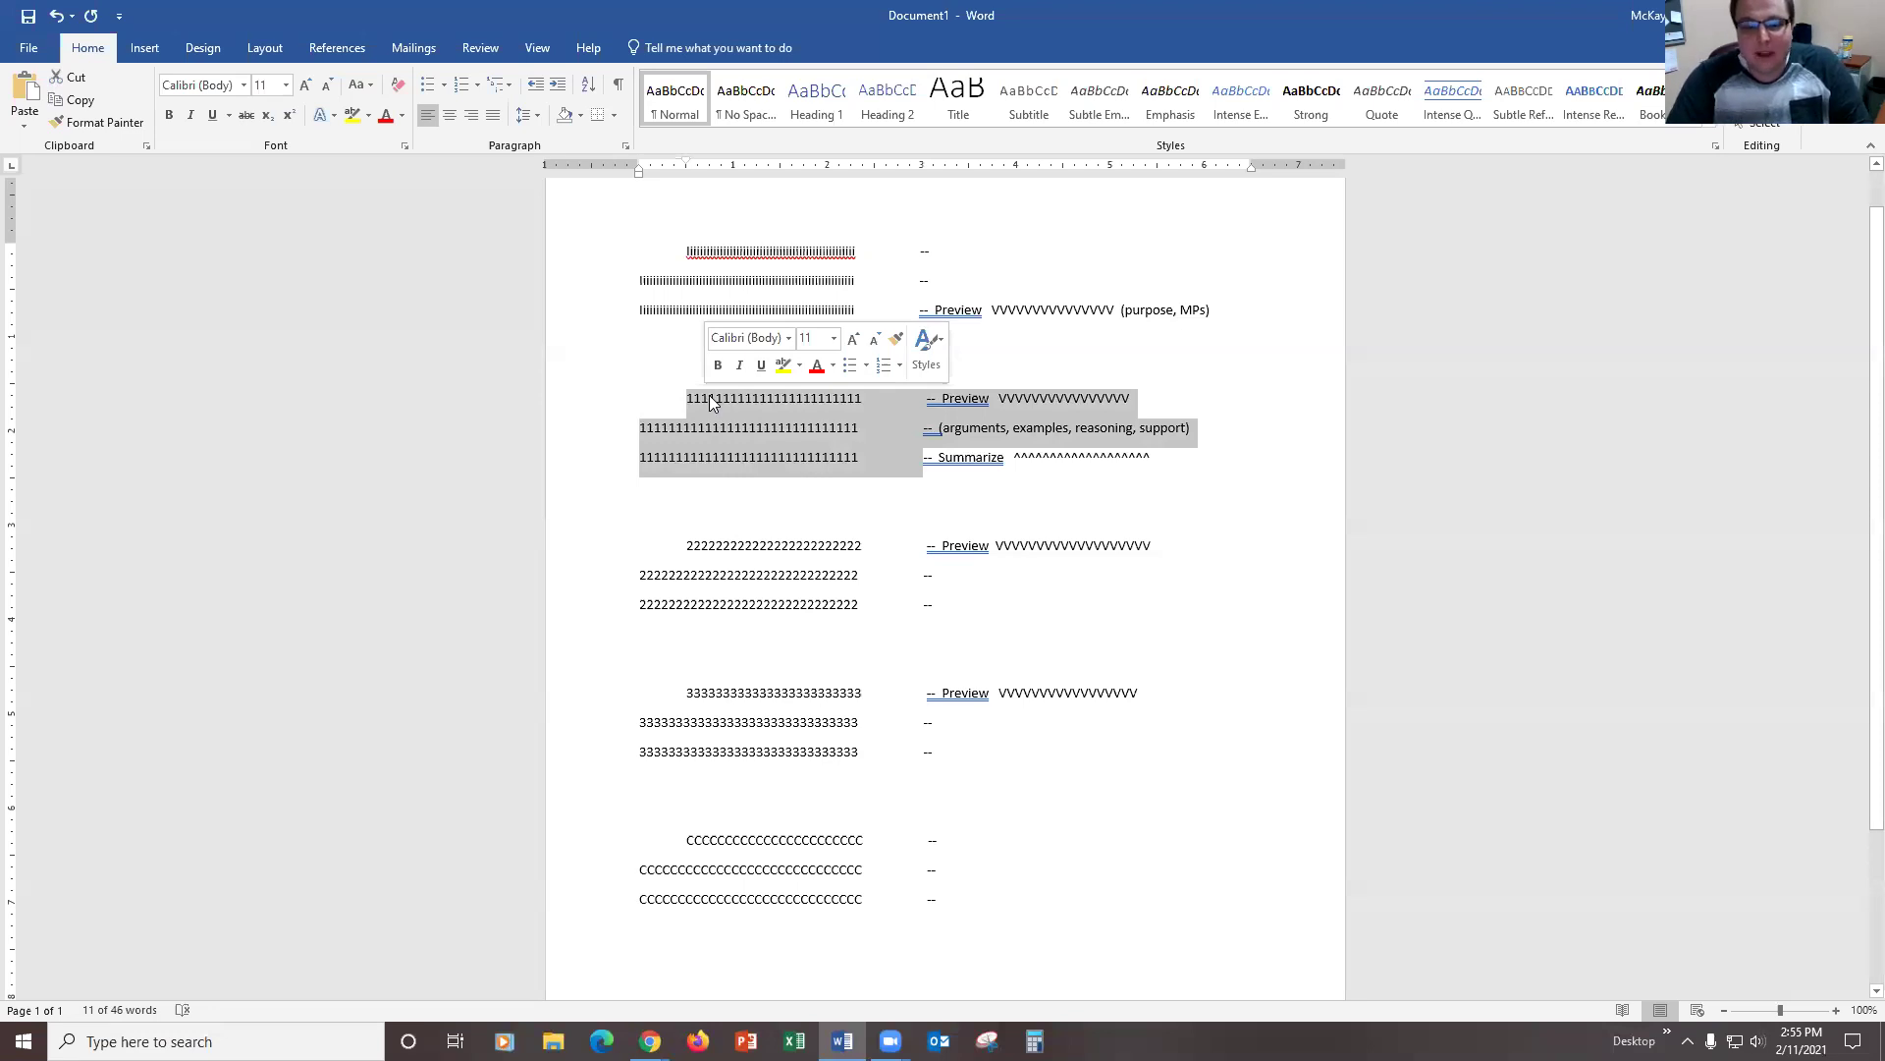
click(736, 309)
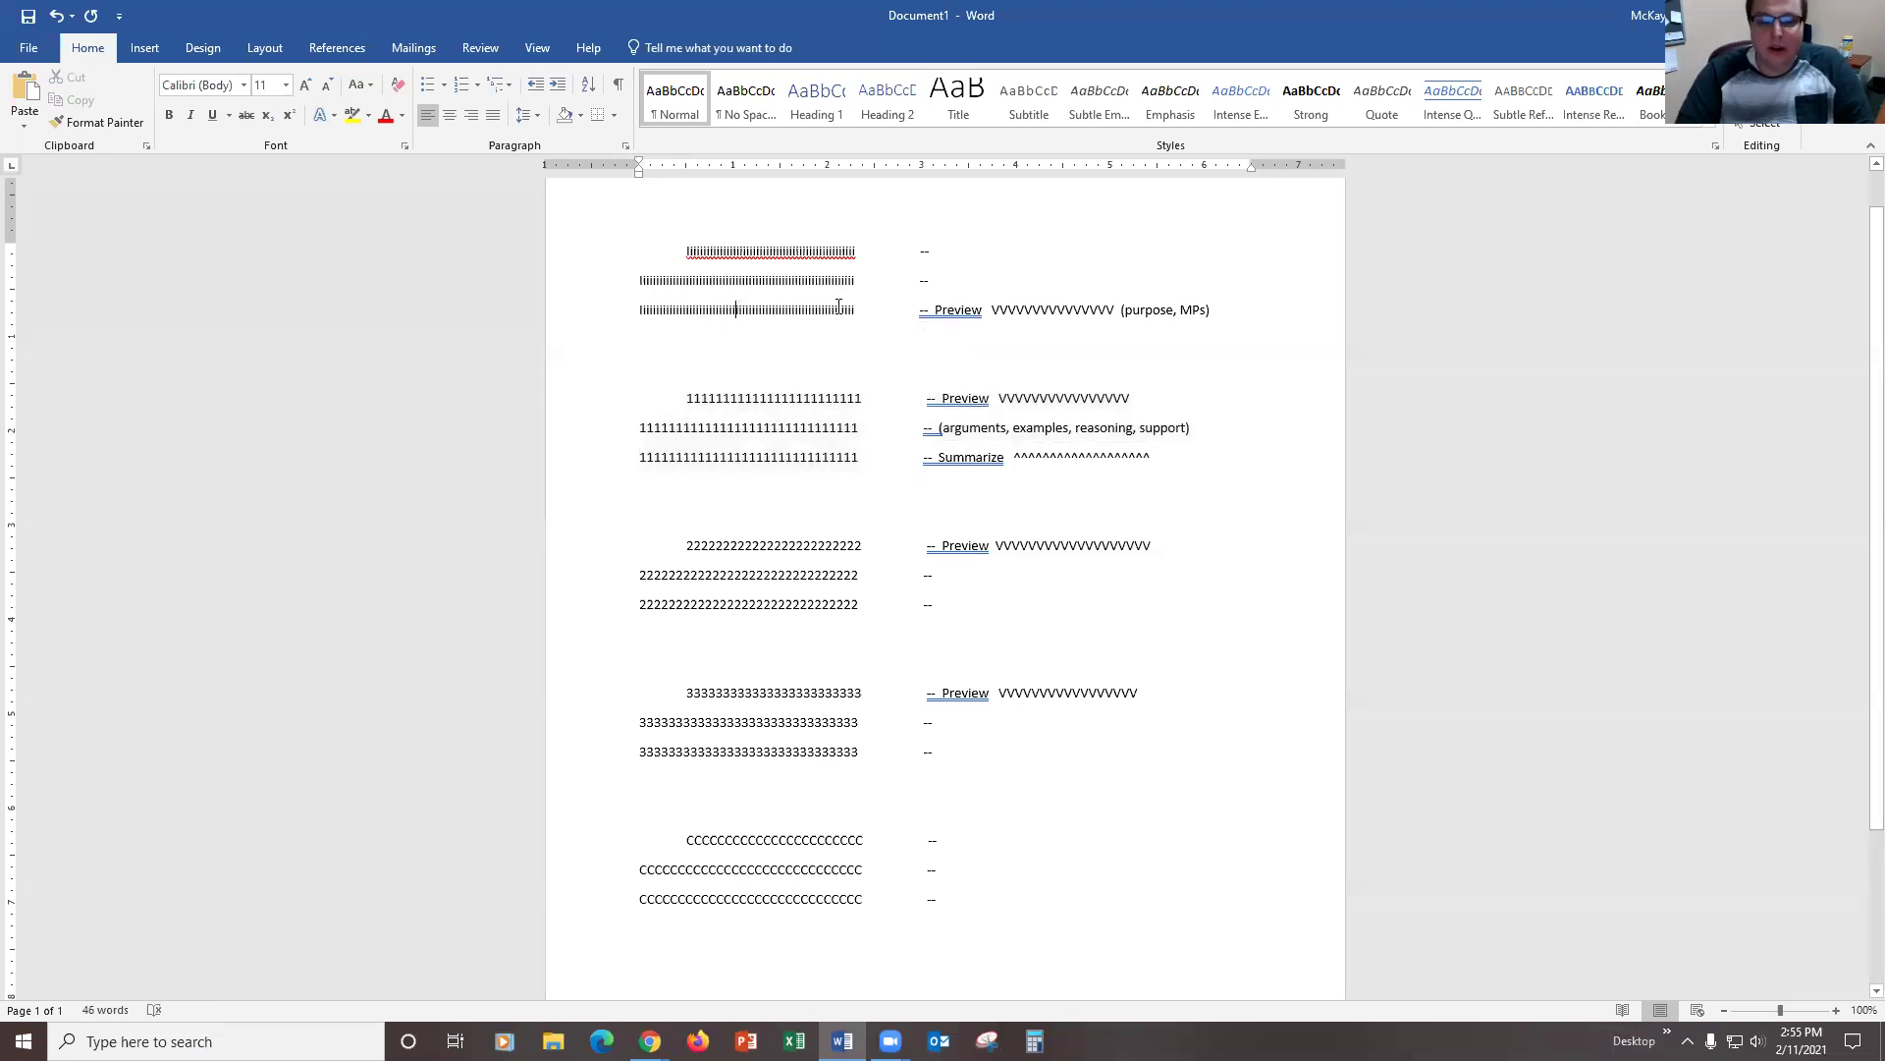
Step: Add 'Summarize' plus a row of ^ carets after the first conclusion line's dashes
triple_click(839, 307)
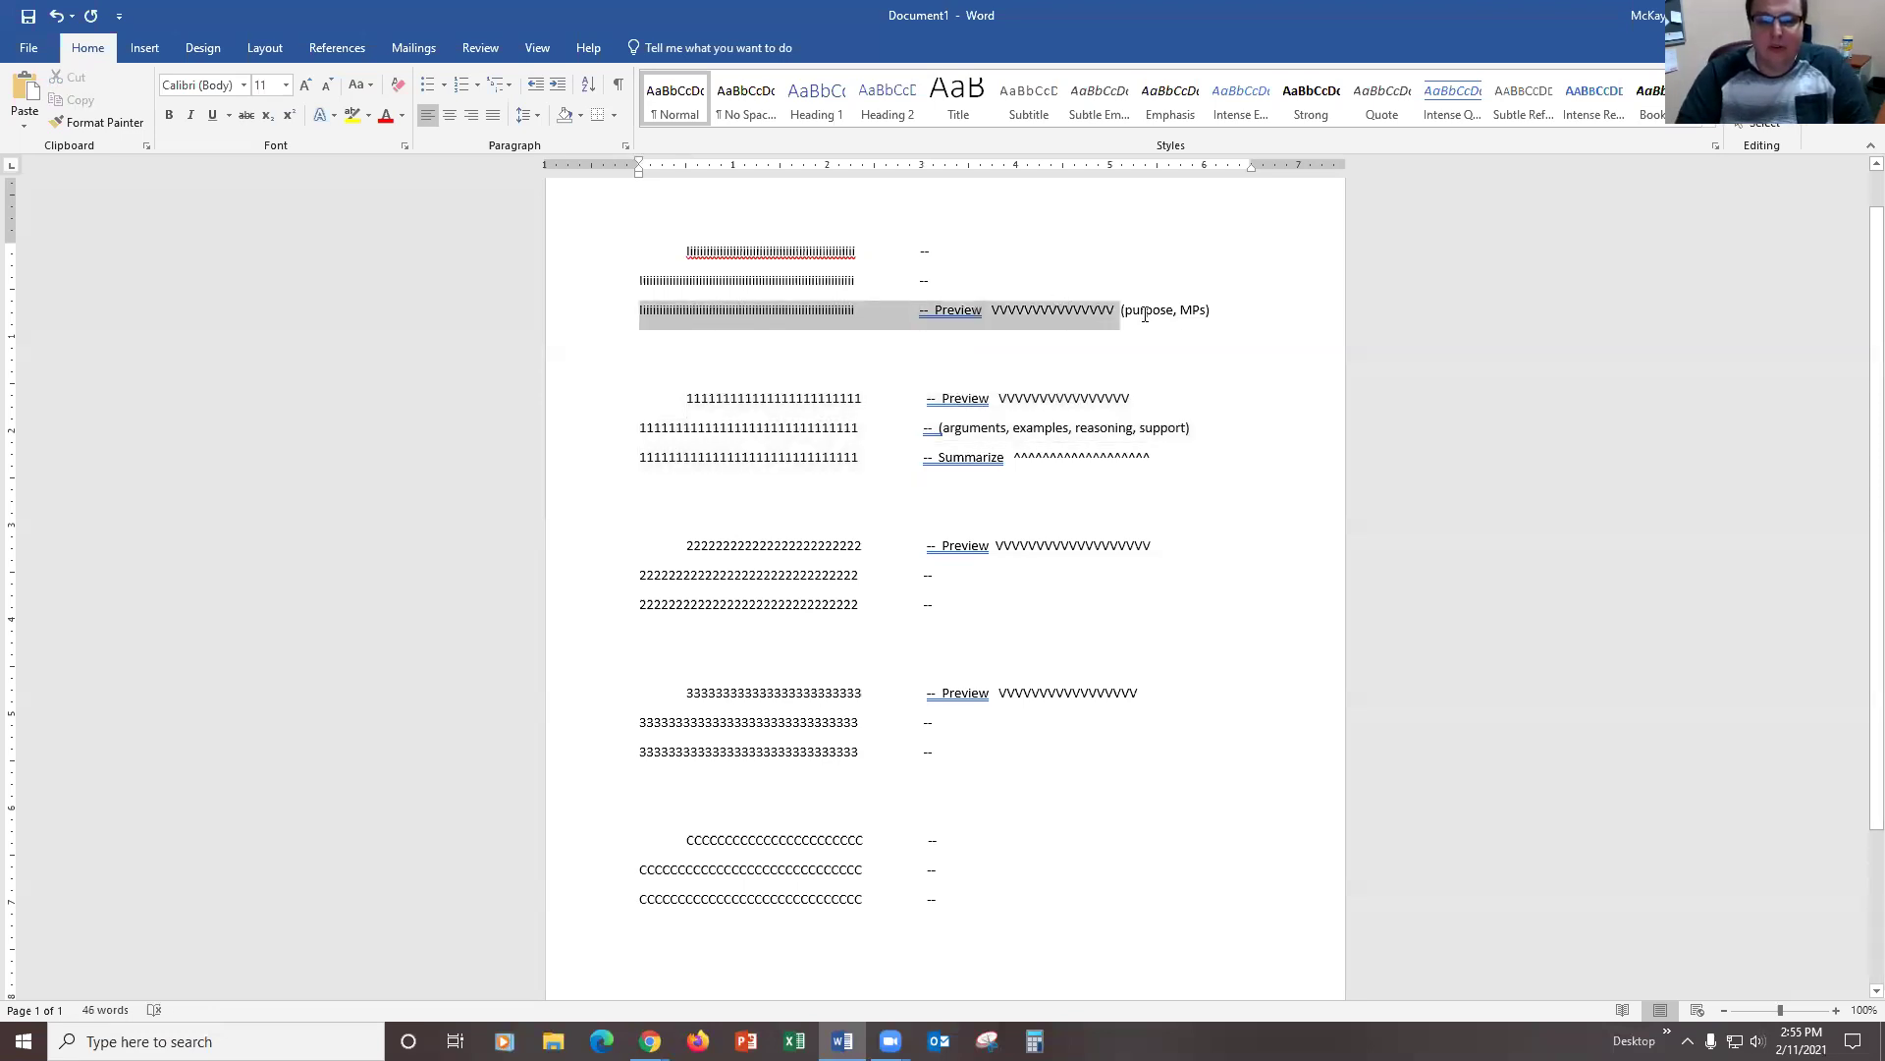
click(959, 835)
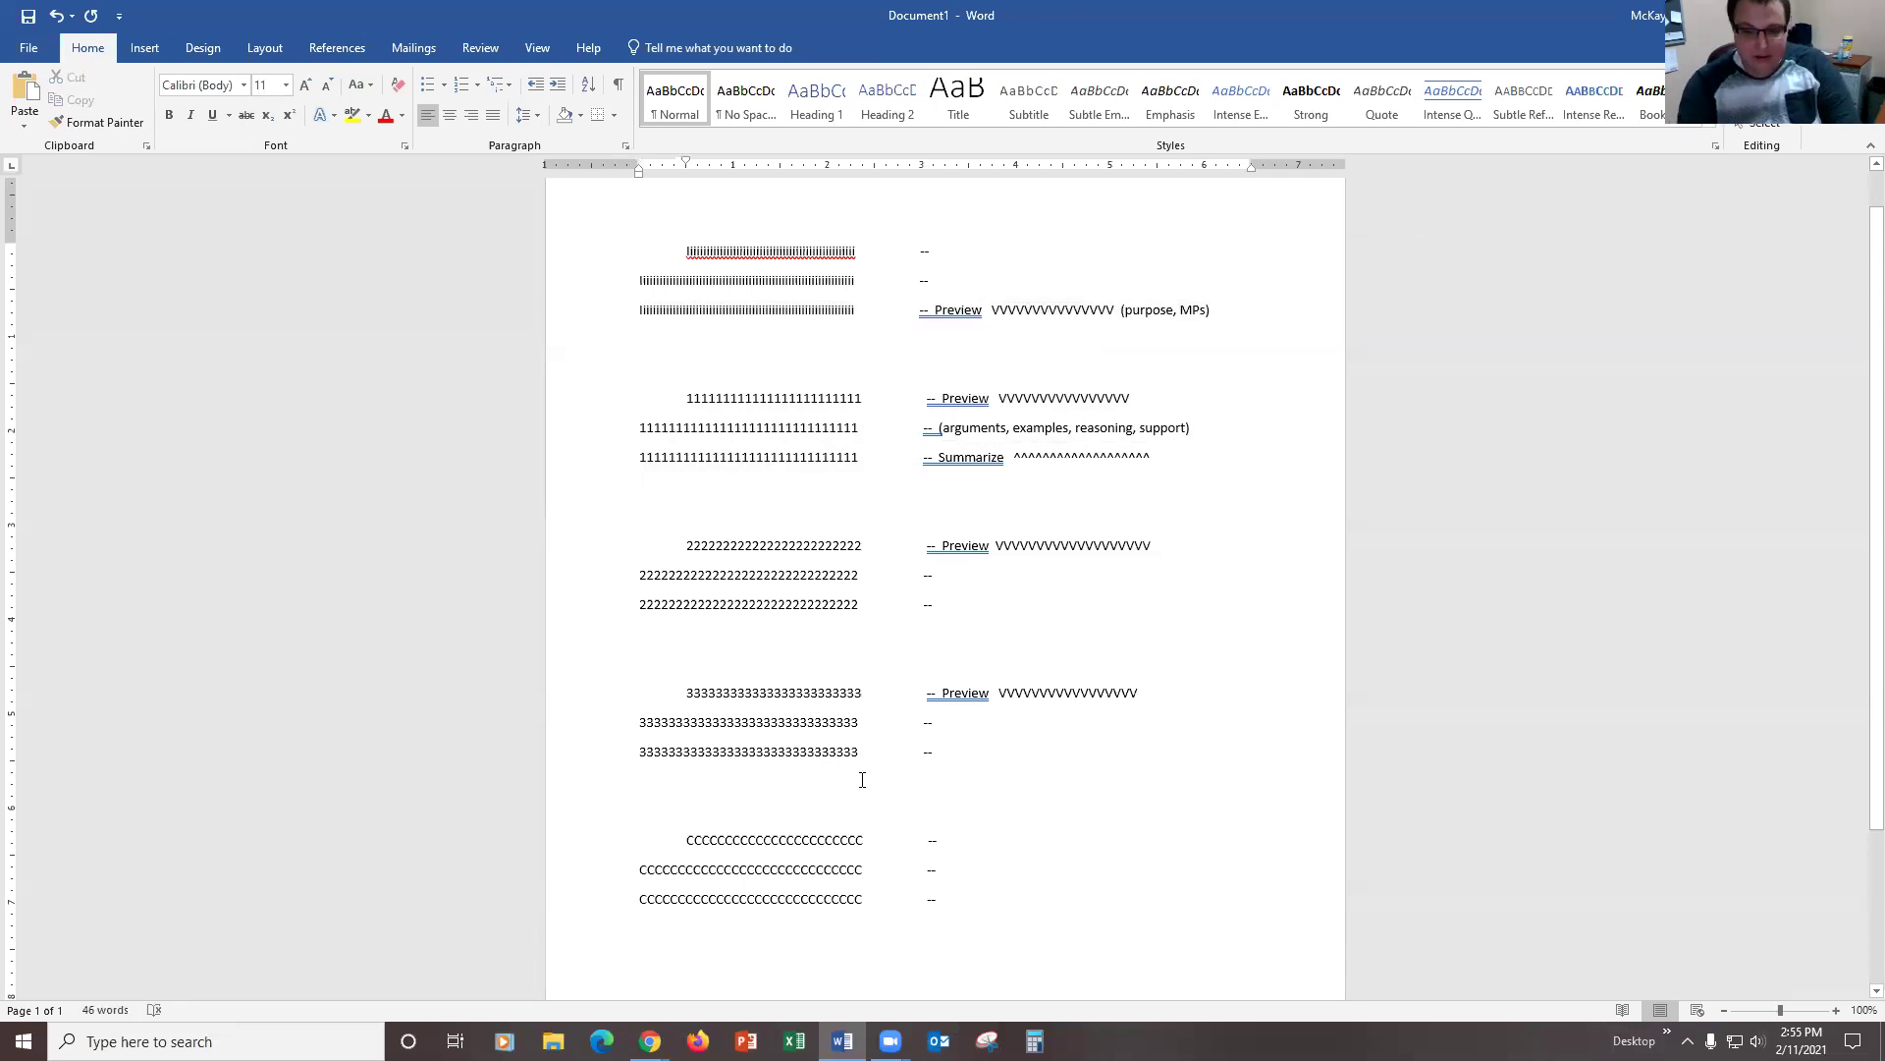
text(Summarize)
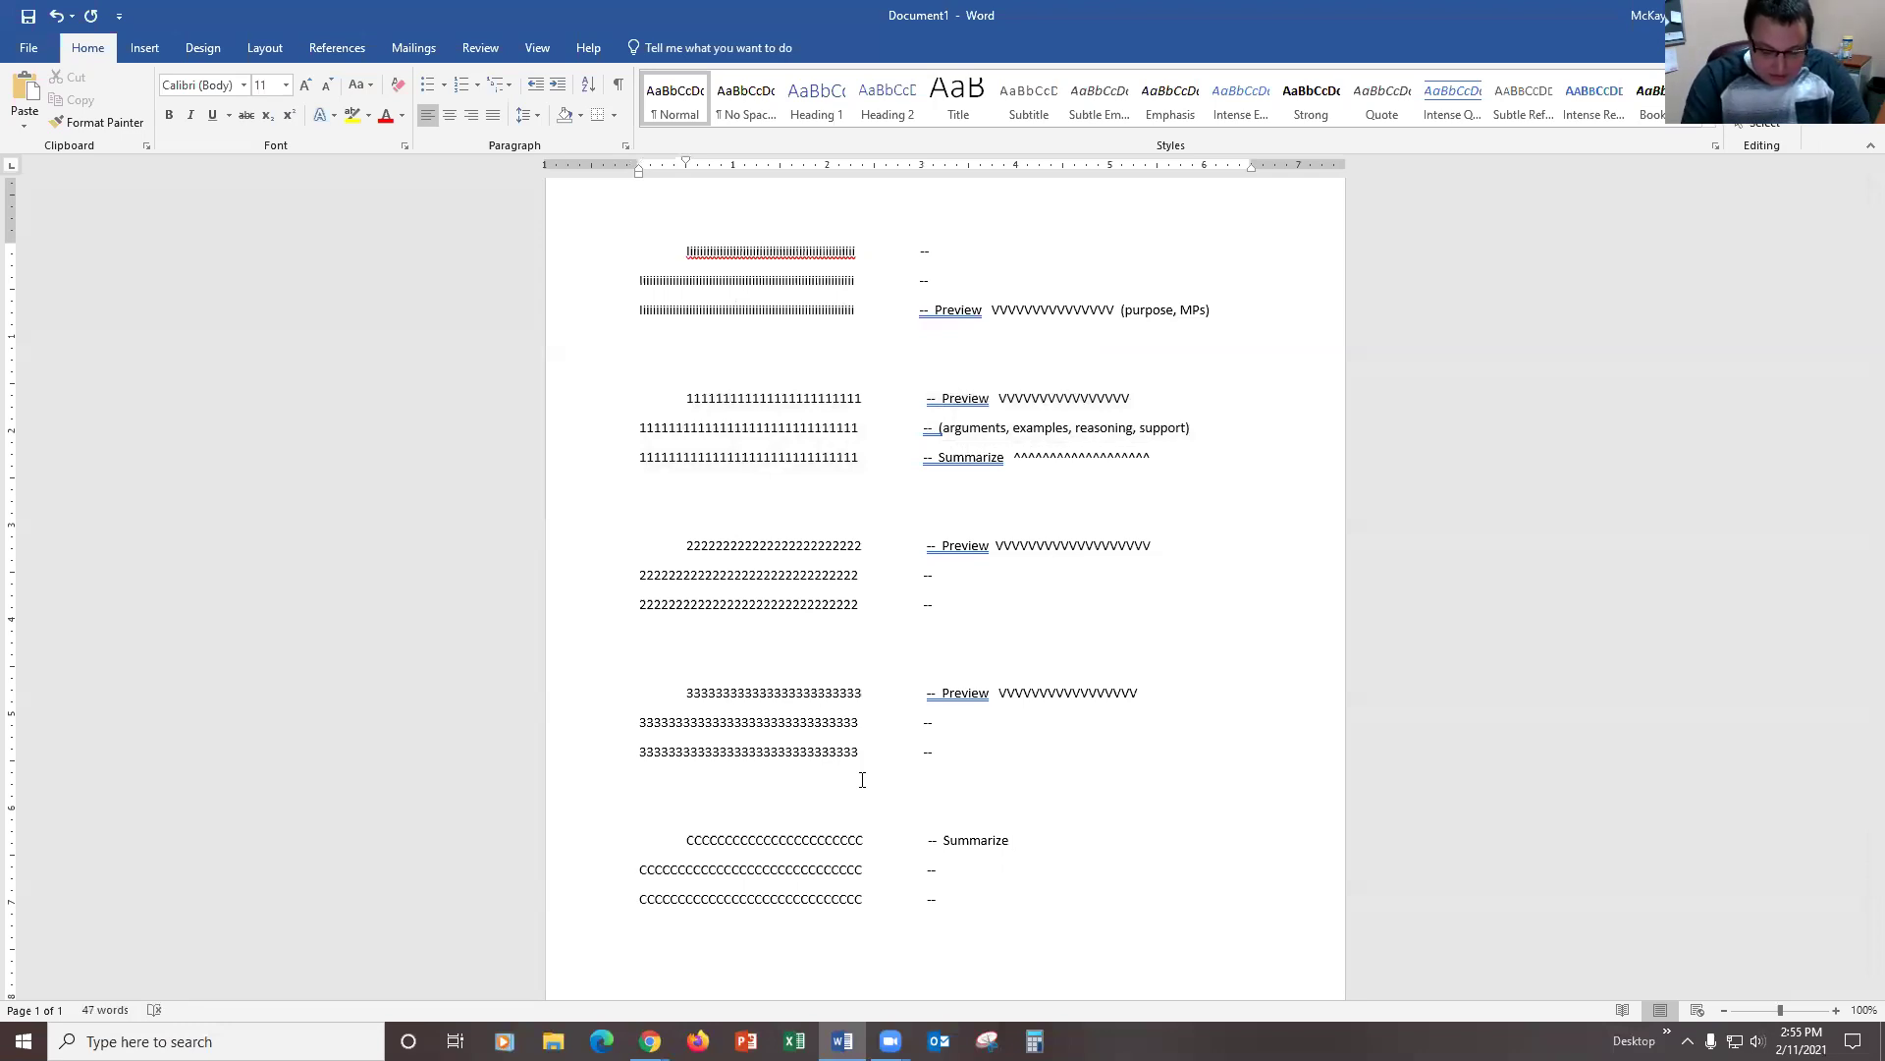
text(^^^^^^^^^^^^^^^^^^^)
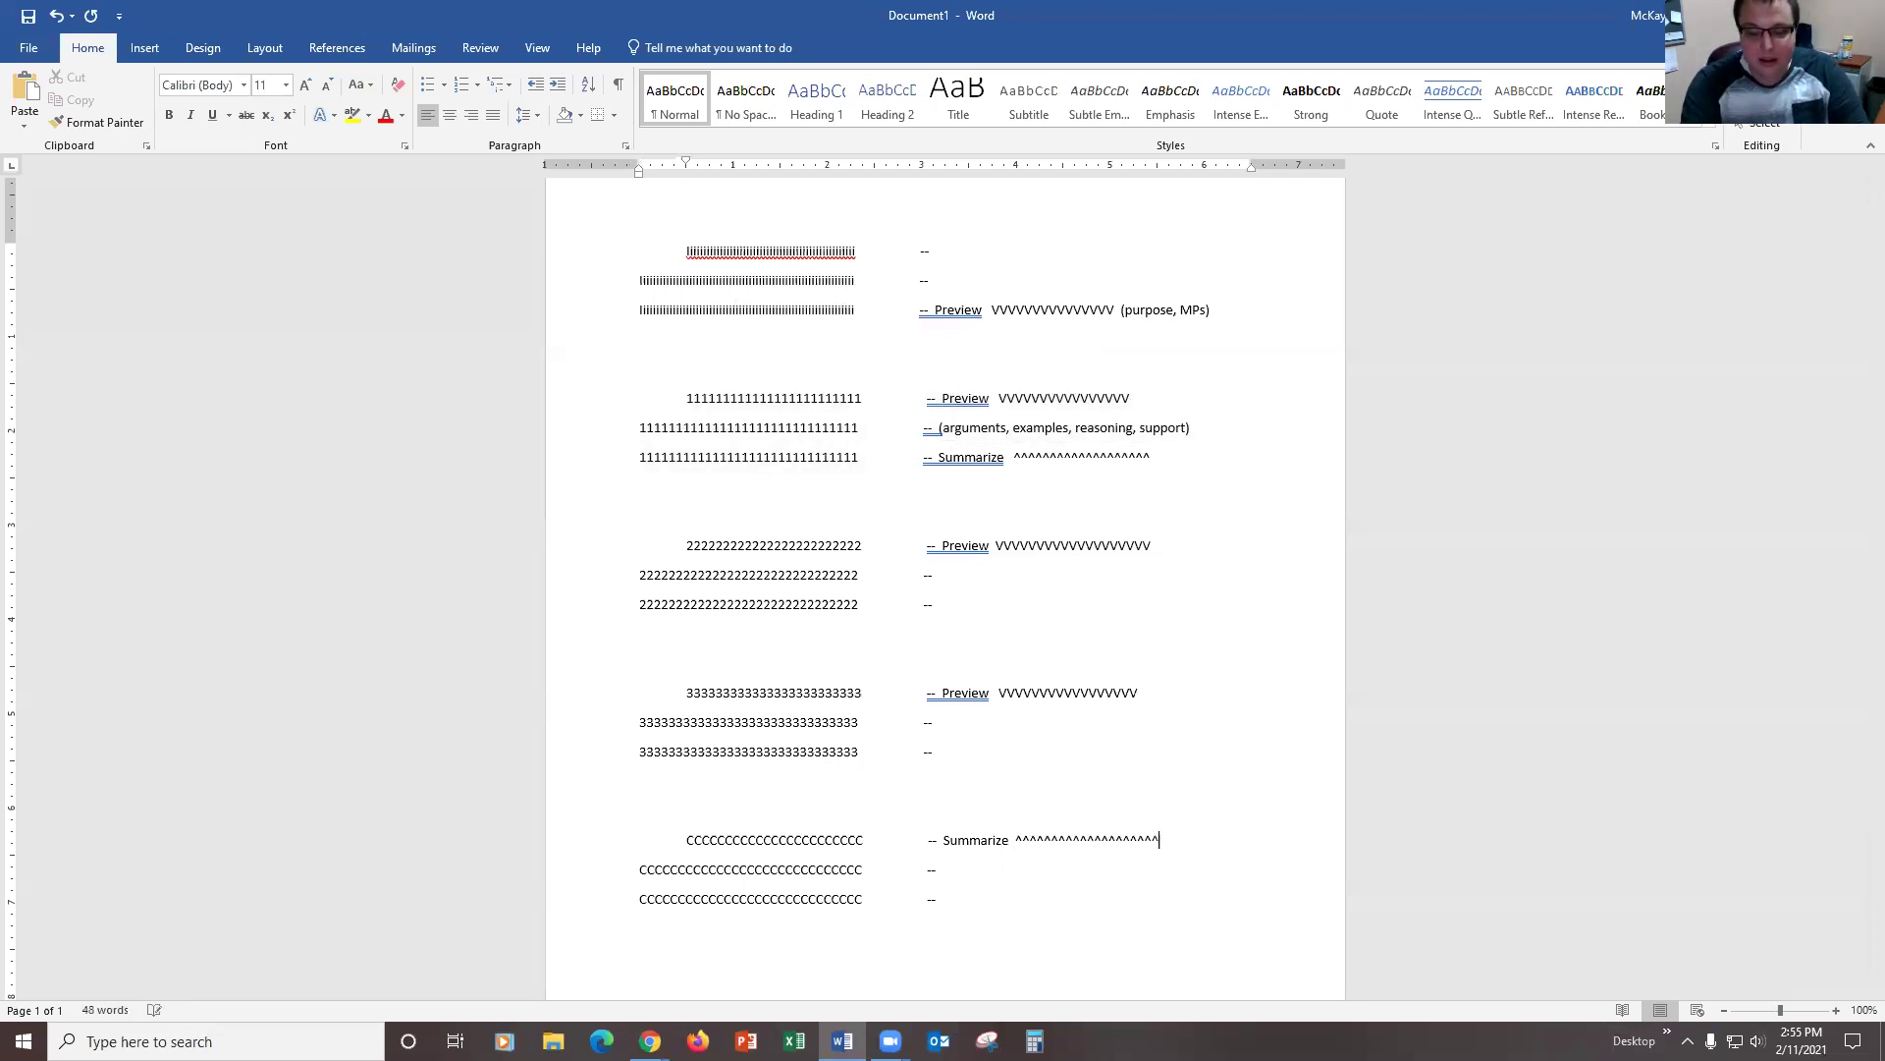
text(^^^^^^)
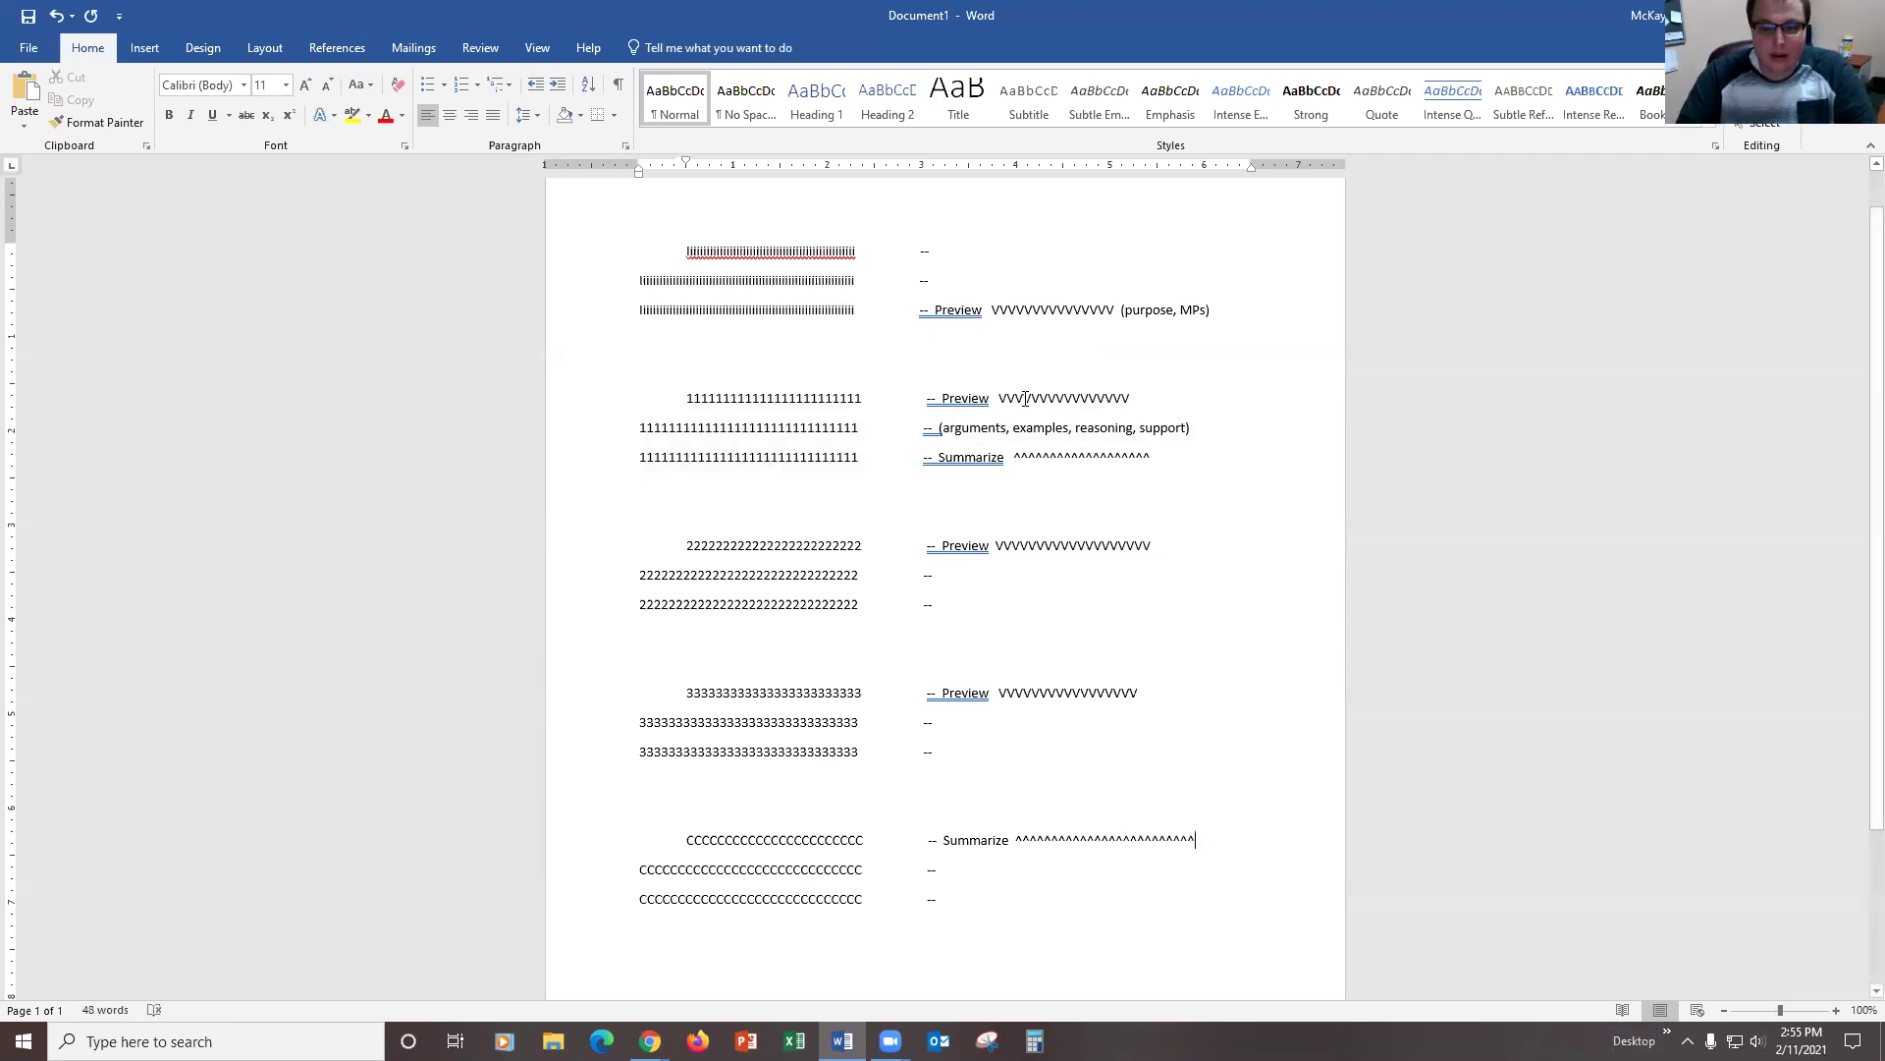
drag(1023, 397, 1081, 398)
click(990, 428)
mouse_move(938, 442)
mouse_down()
mouse_move(1043, 430)
mouse_move(941, 457)
mouse_move(1077, 454)
mouse_move(925, 461)
mouse_up()
key(ctrl+c)
Step: Paste the caret-filled Summarize line into the second main point's third line
click(1077, 454)
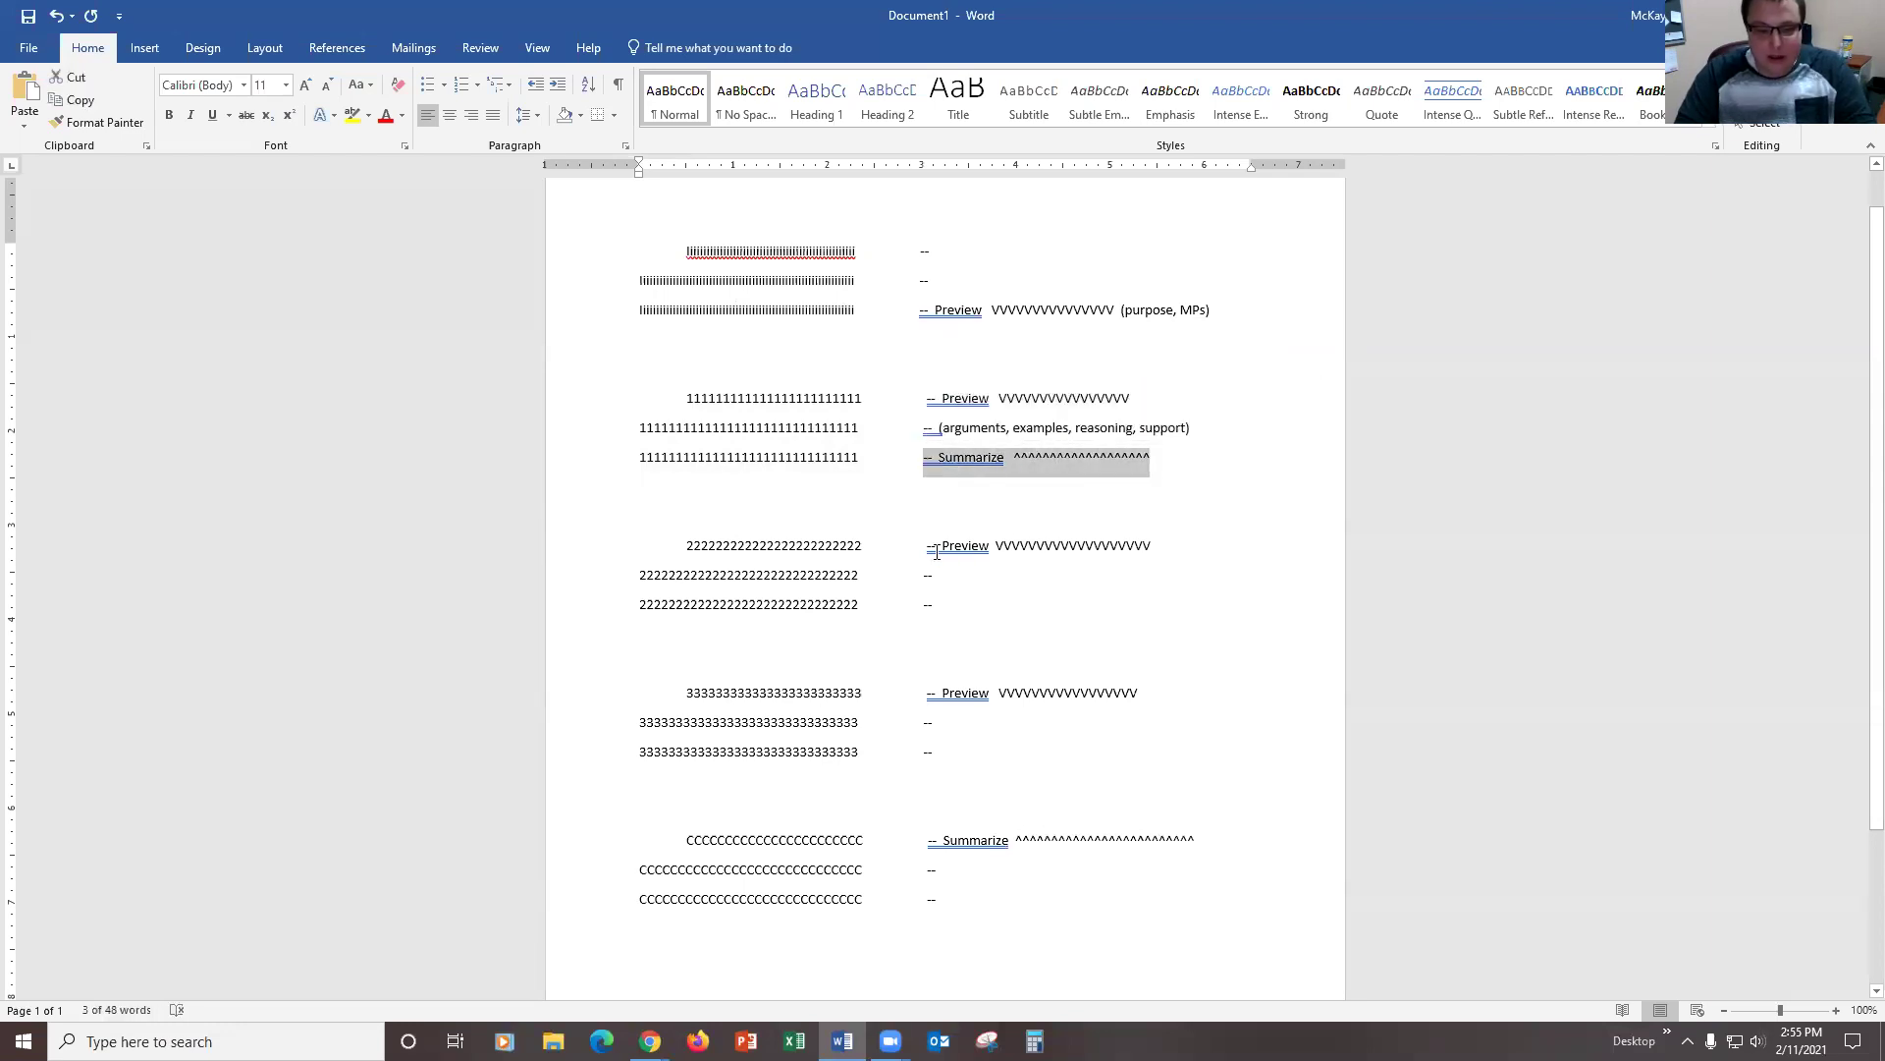
drag(937, 553, 1151, 547)
click(964, 611)
key(ctrl+v)
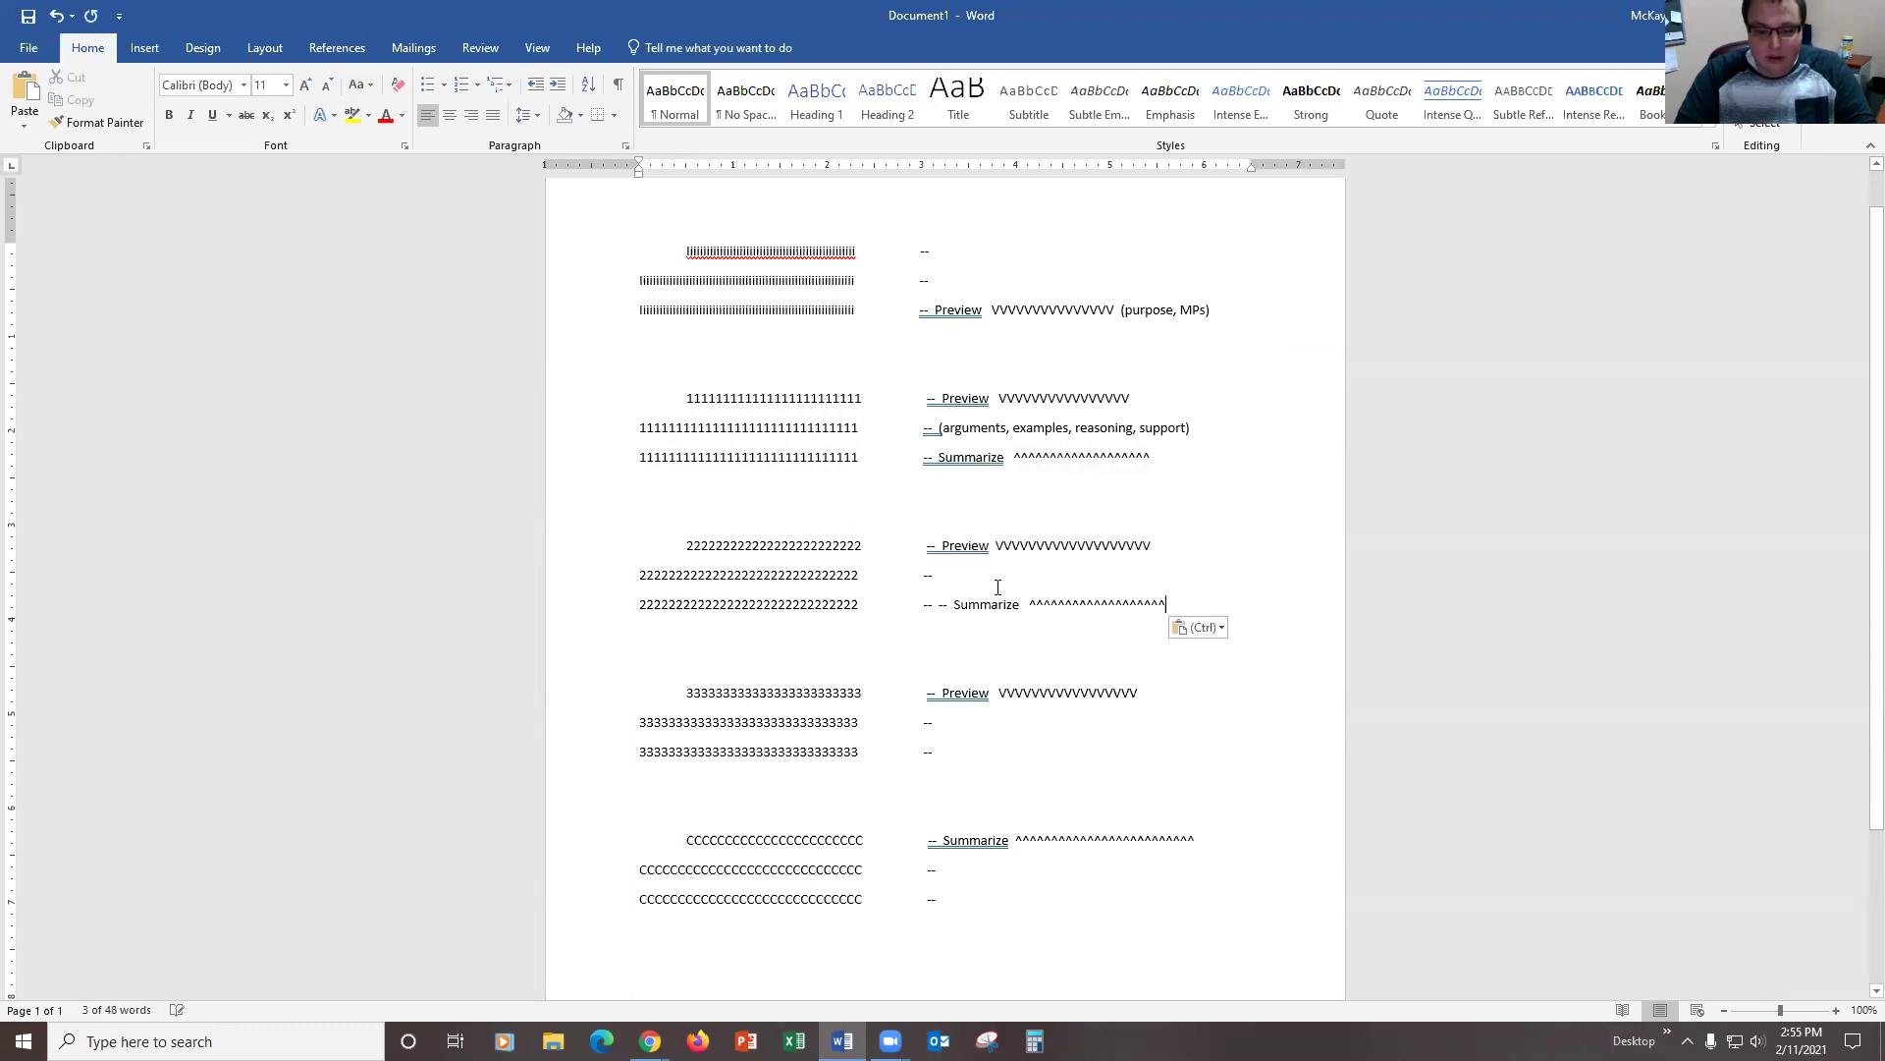
Step: Copy the 'arguments, examples, reasoning, support' note into the second and third main points
drag(1005, 428, 1191, 430)
key(ctrl+c)
click(993, 583)
key(ctrl+v)
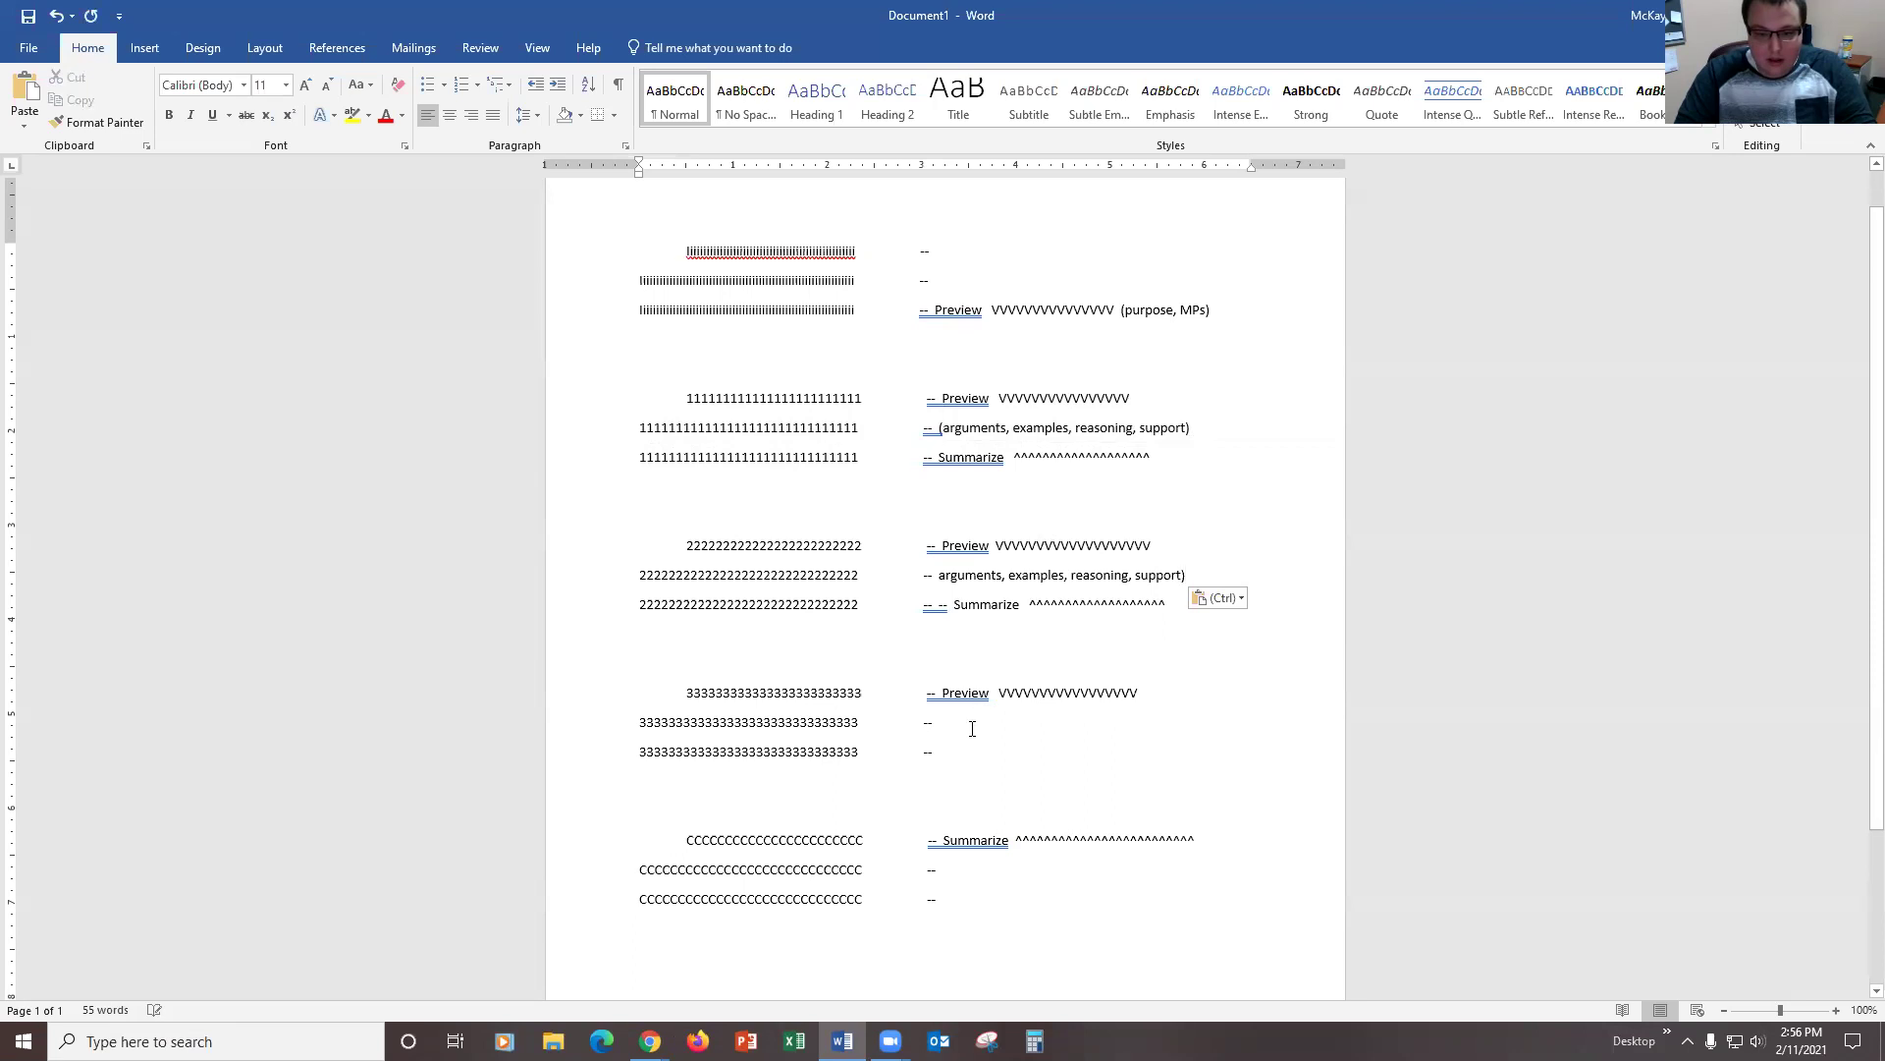
click(972, 724)
key(ctrl+v)
Step: Copy the second point's Summarize line onto the third main point's third line
drag(1163, 605, 949, 611)
key(ctrl+c)
click(1000, 751)
key(ctrl+v)
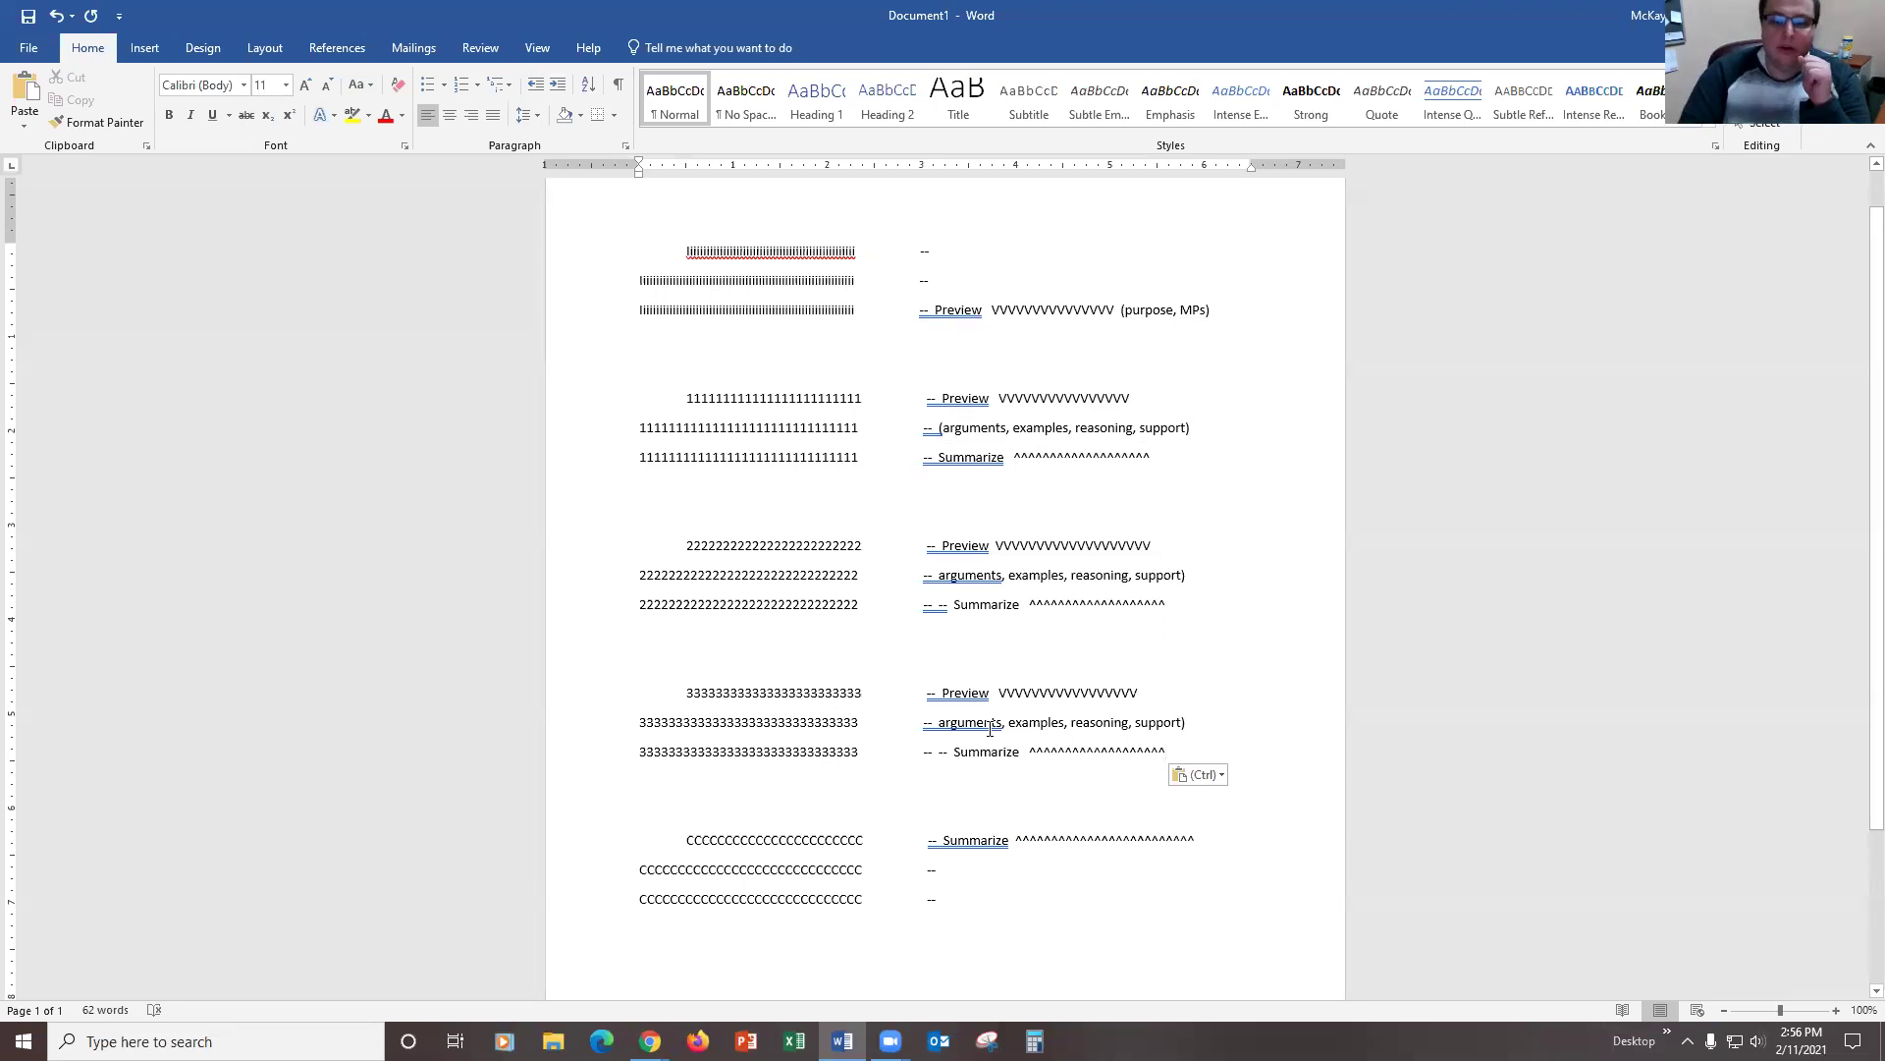
triple_click(972, 458)
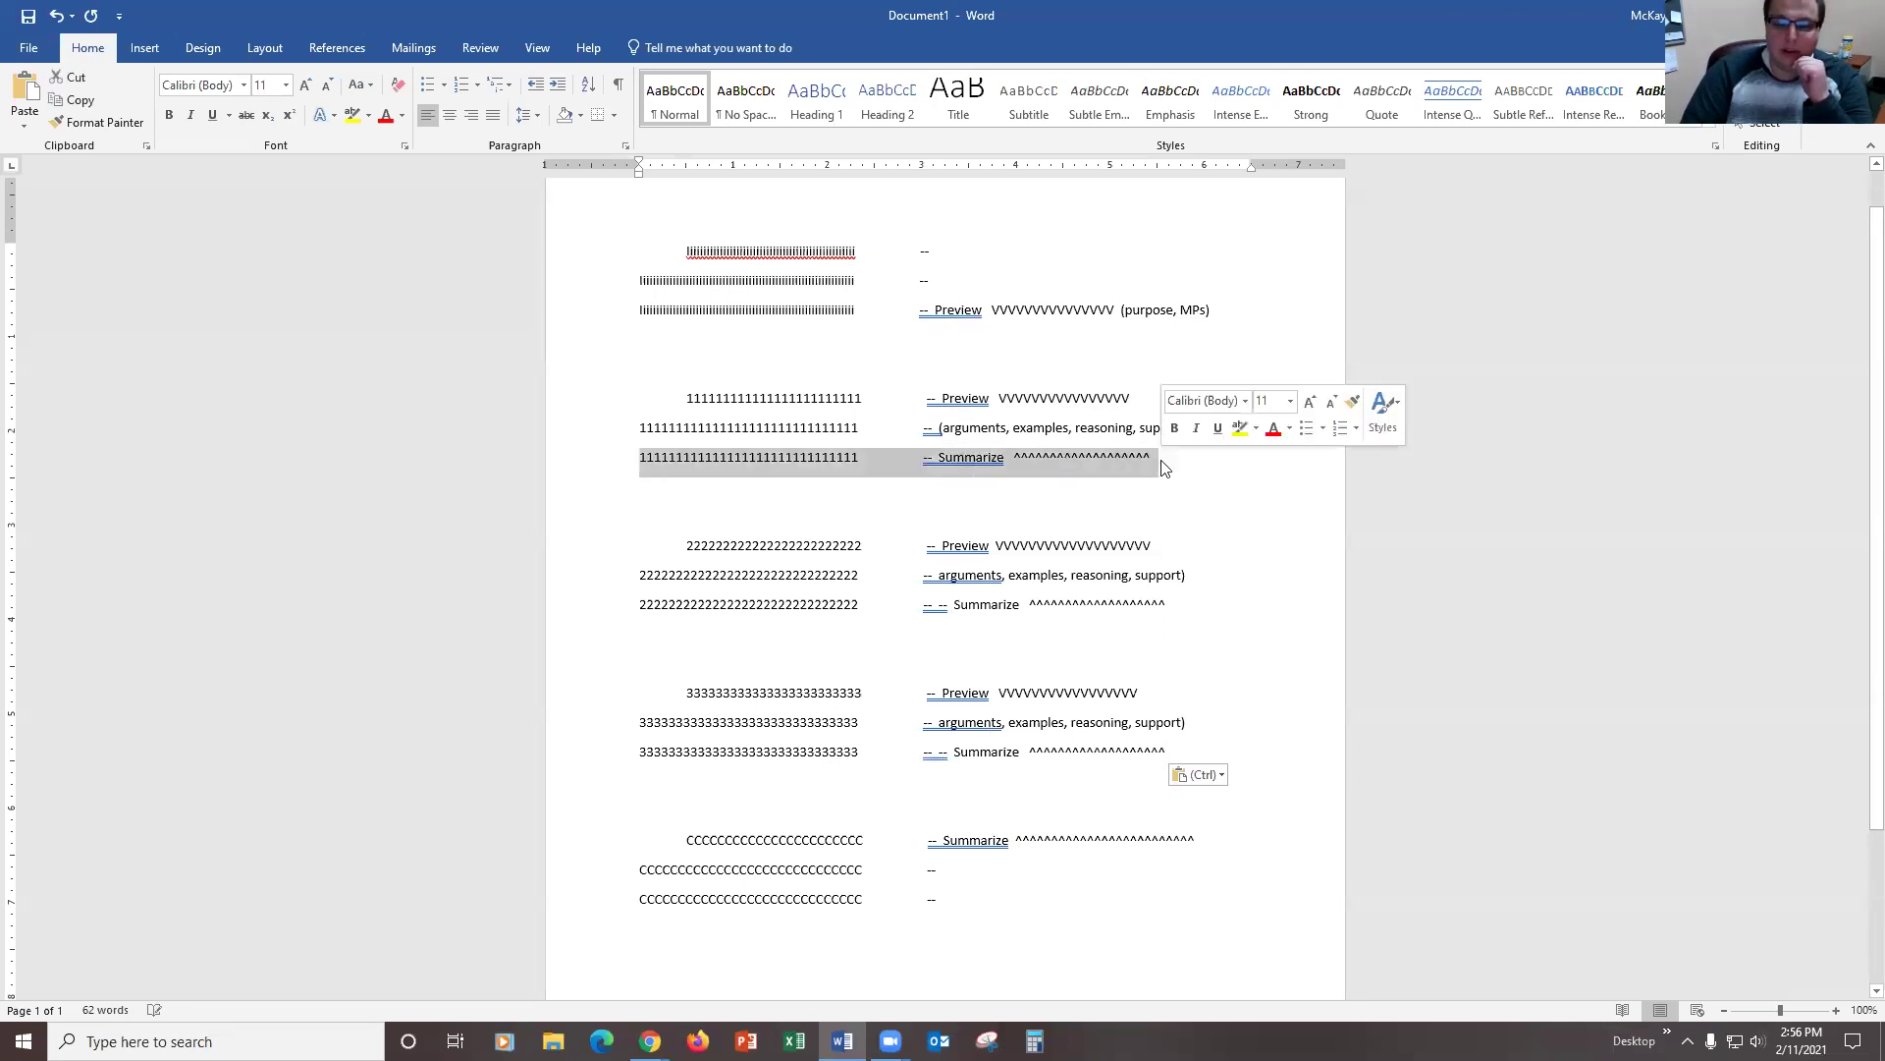
click(1131, 461)
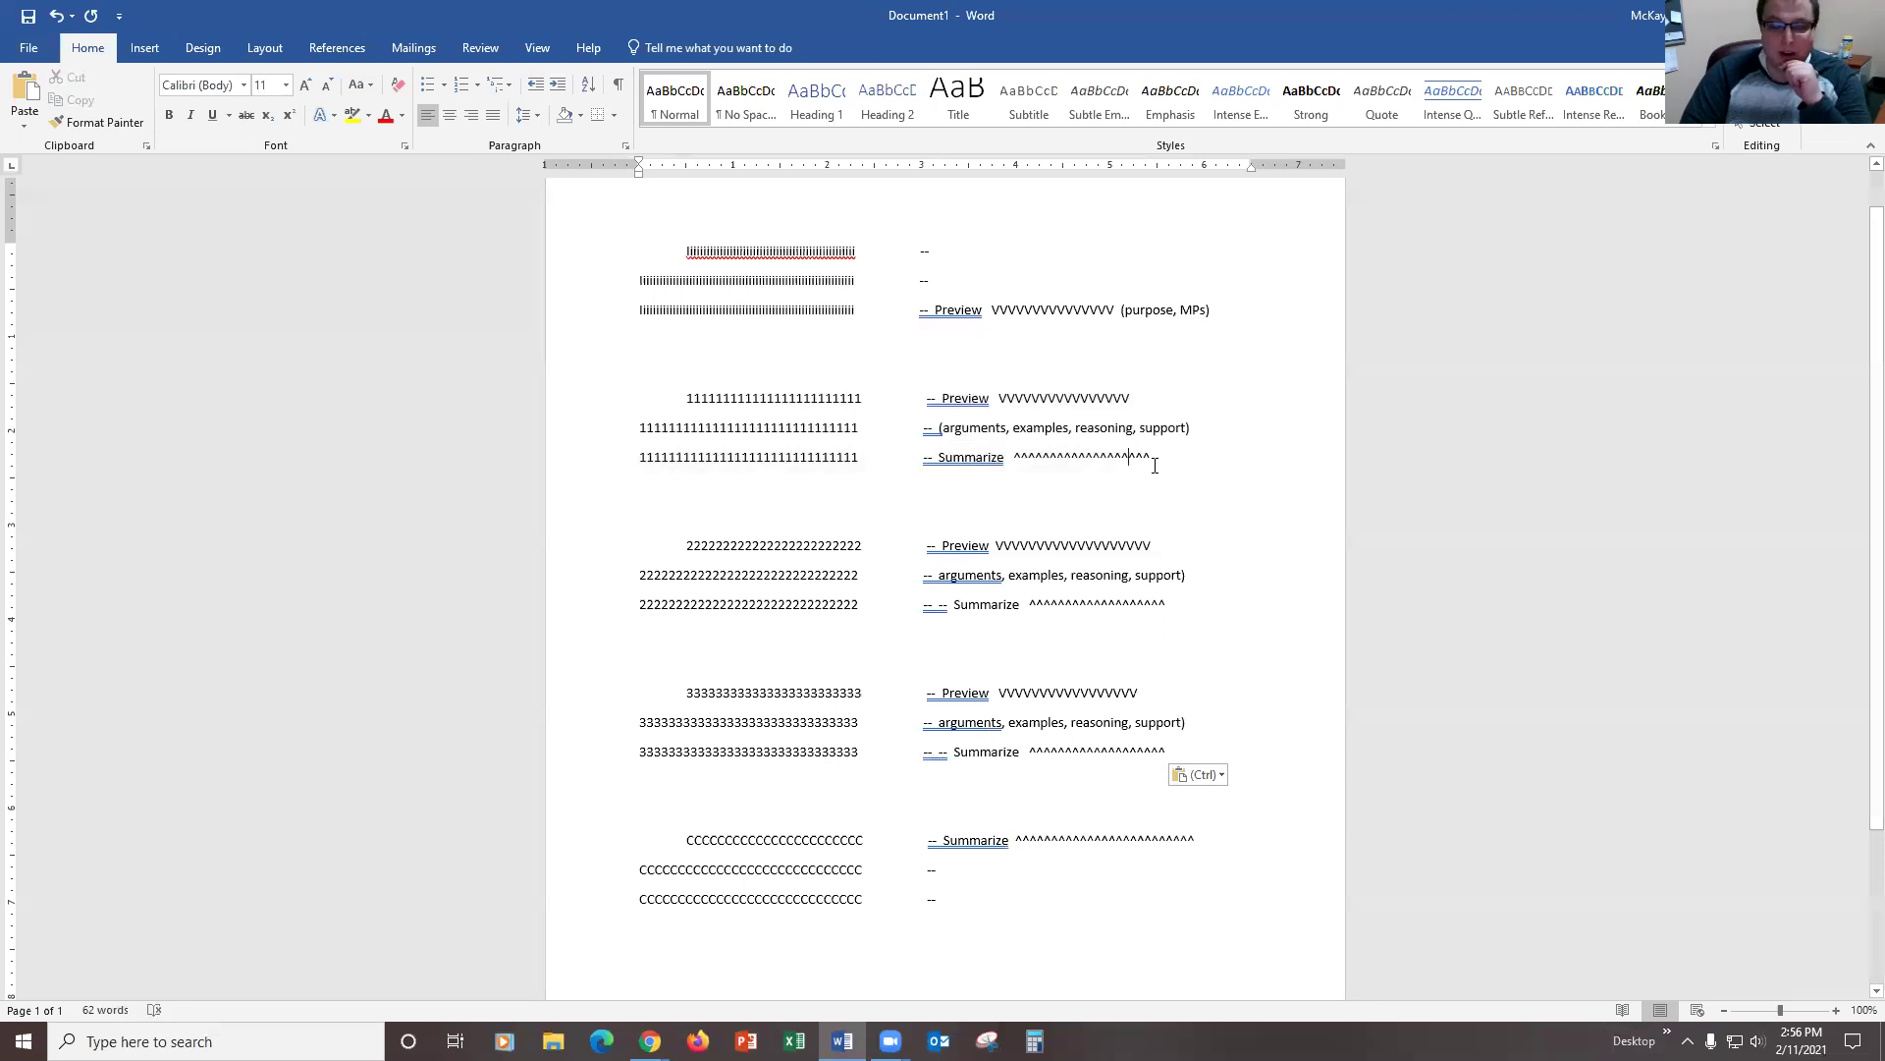
drag(1127, 454, 925, 465)
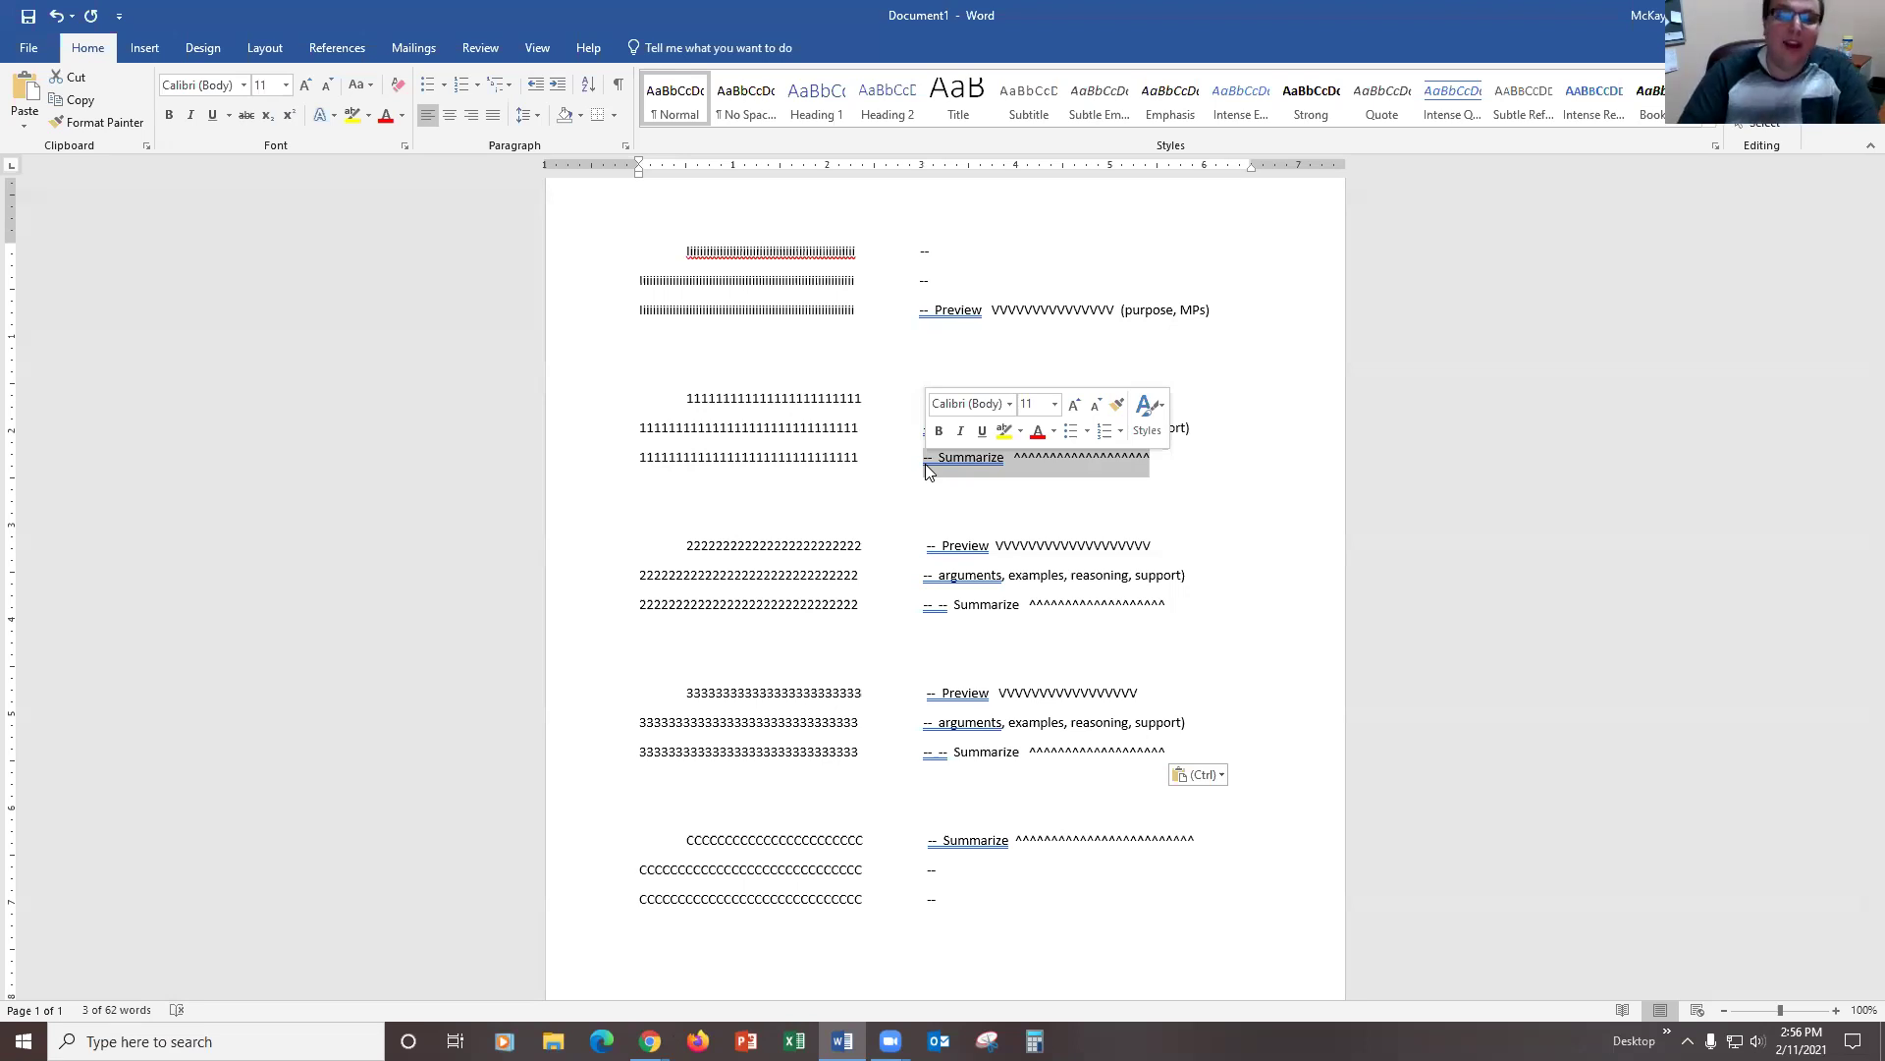
click(937, 455)
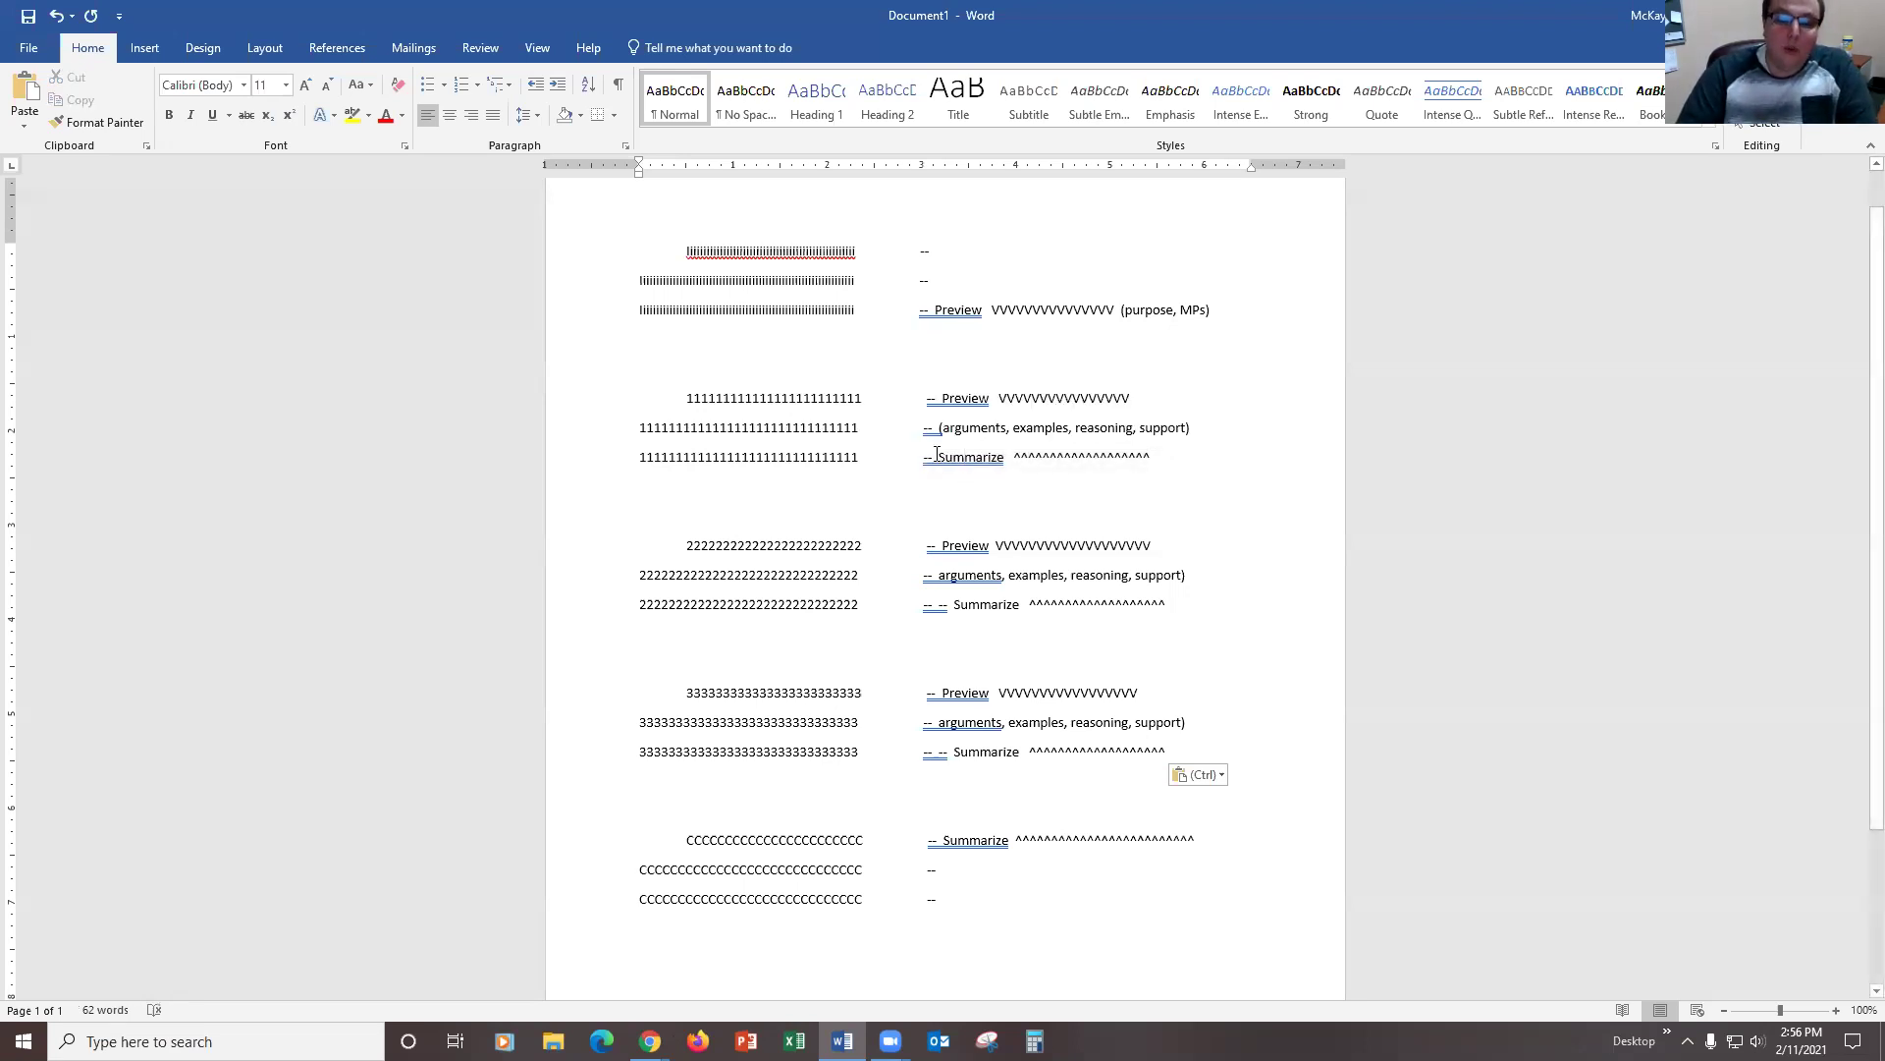
drag(937, 455, 1114, 453)
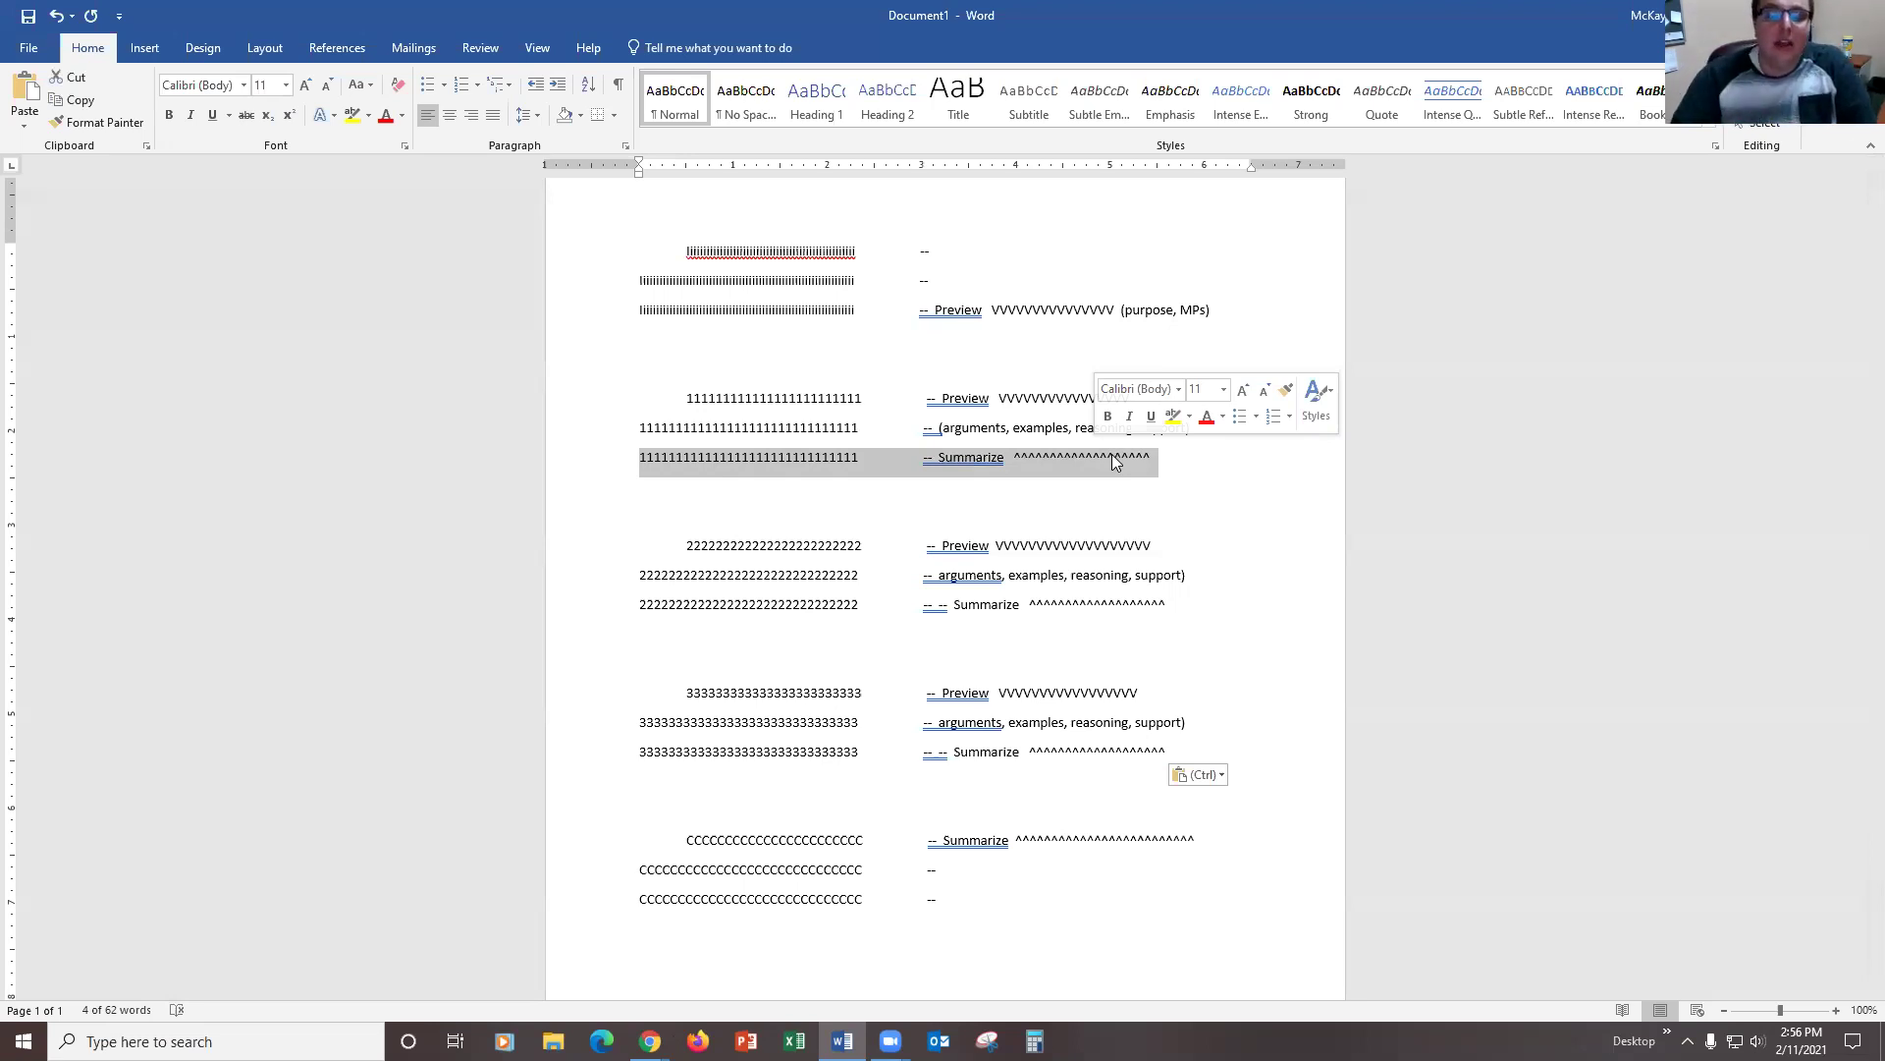
click(749, 428)
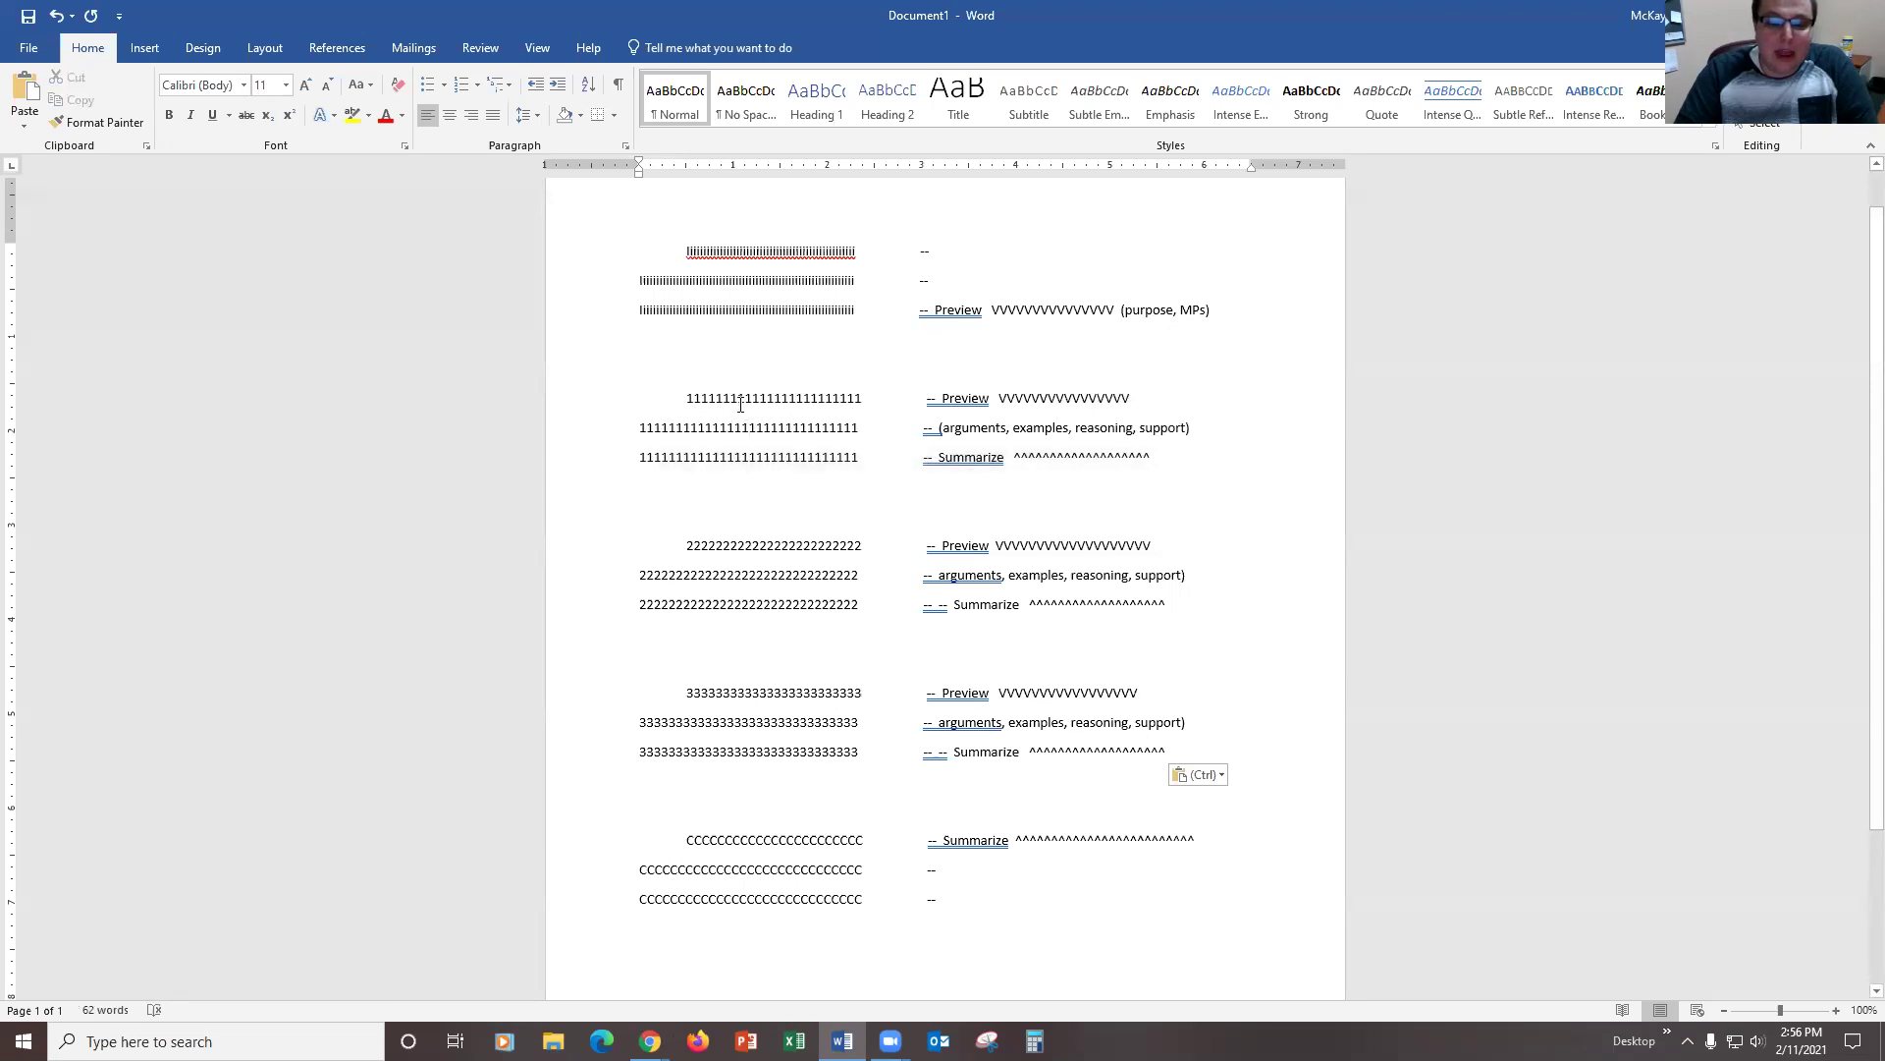
drag(740, 405, 1154, 460)
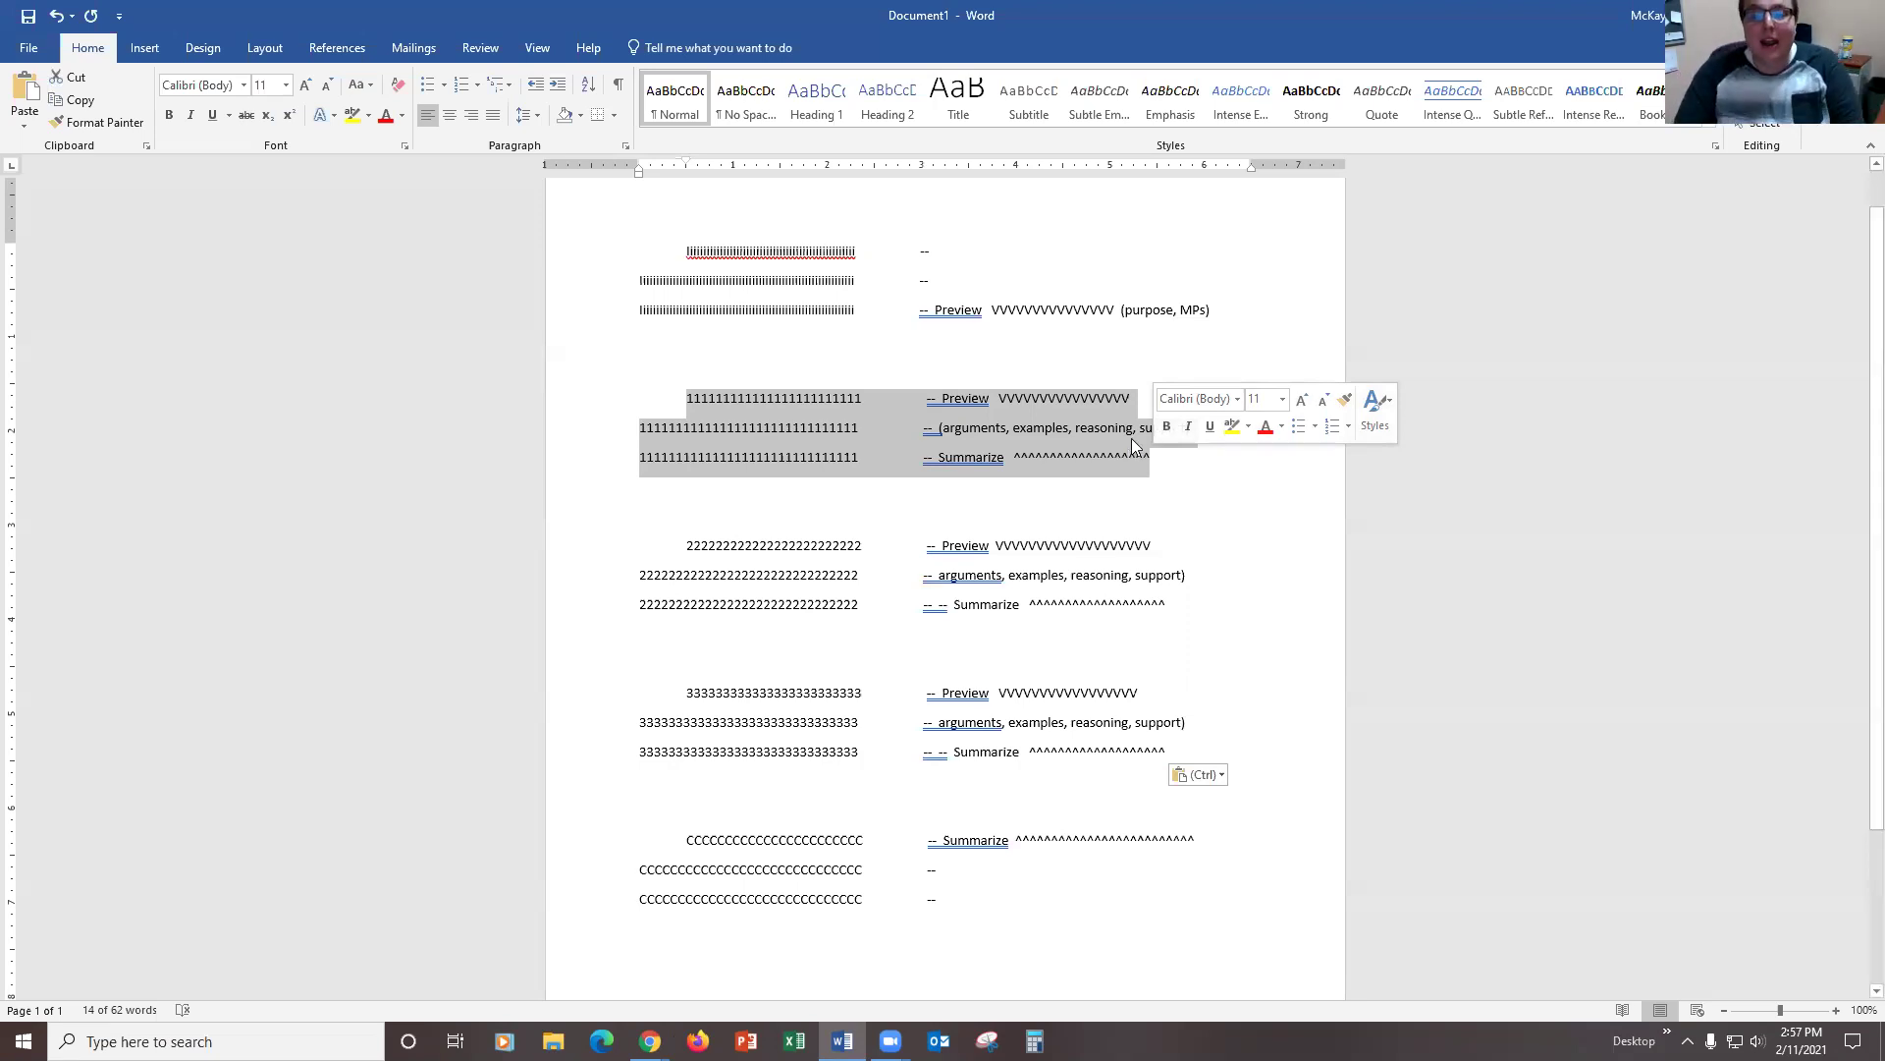
click(1085, 458)
drag(917, 464, 992, 466)
click(992, 466)
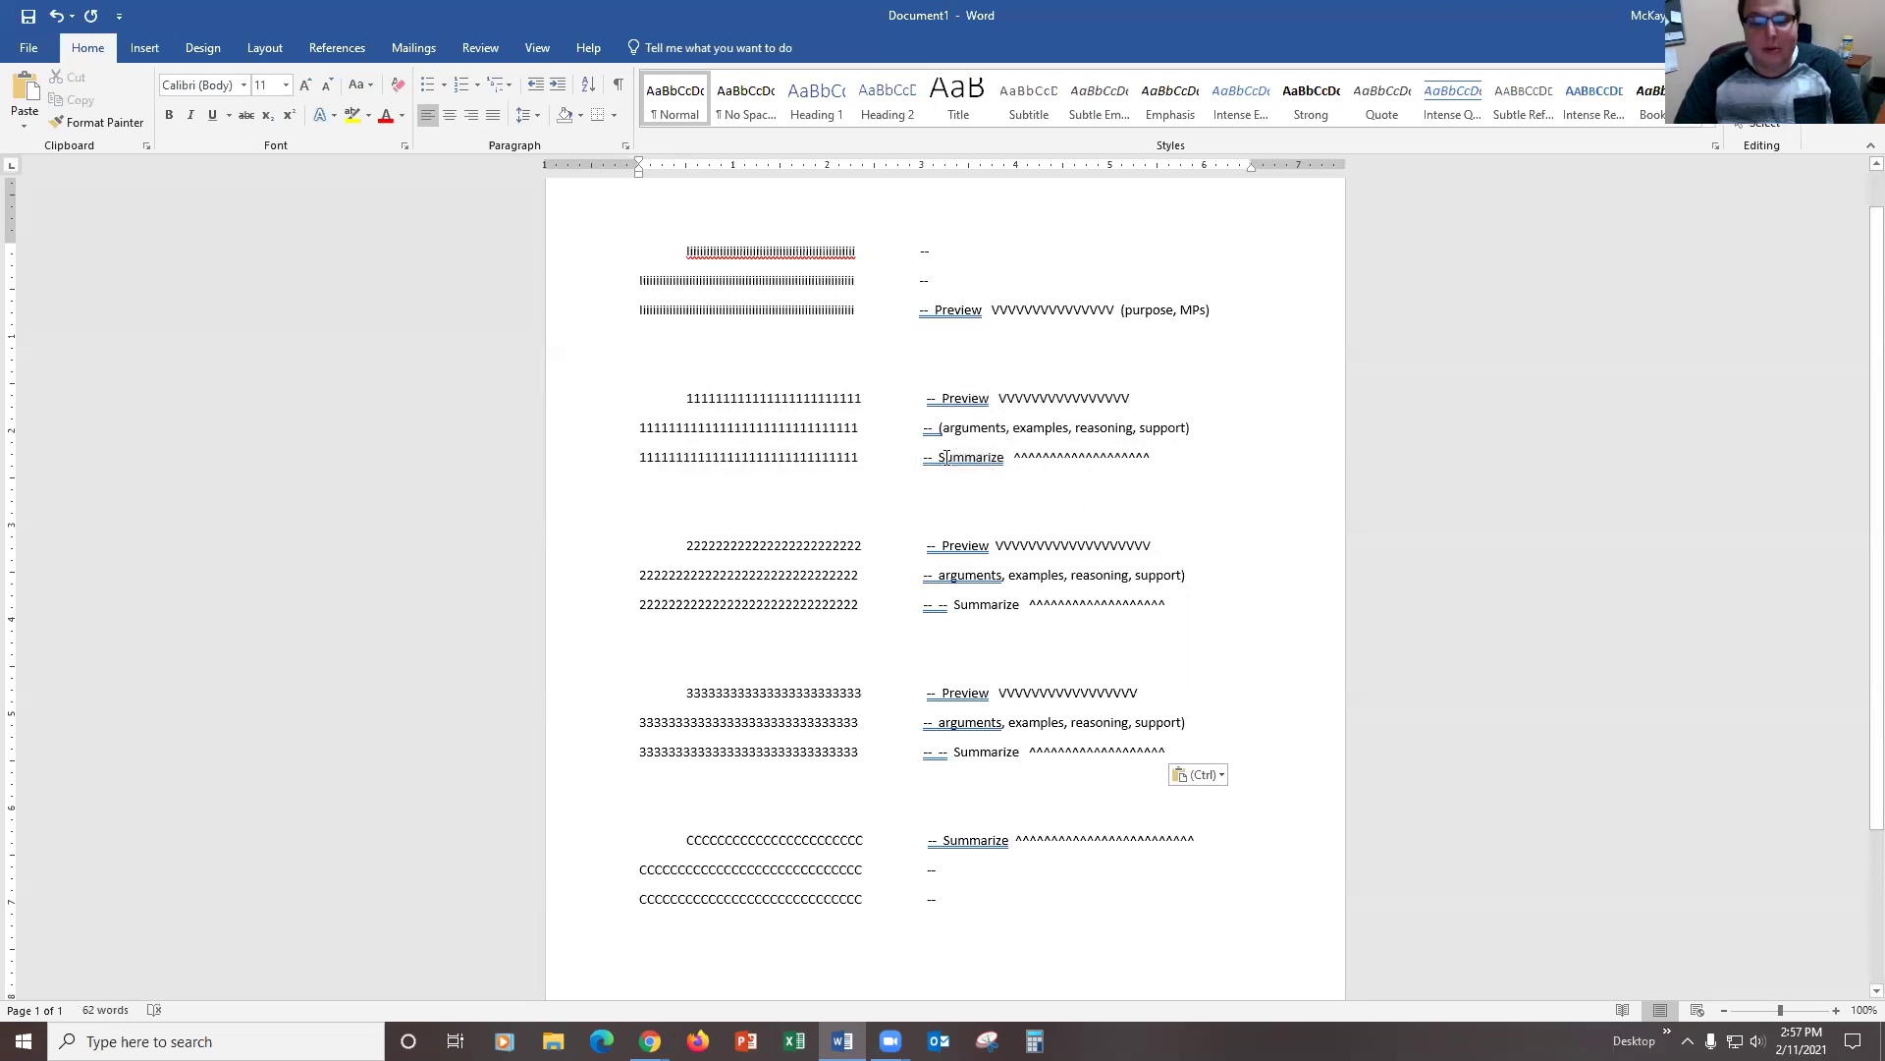
double_click(967, 458)
click(1009, 457)
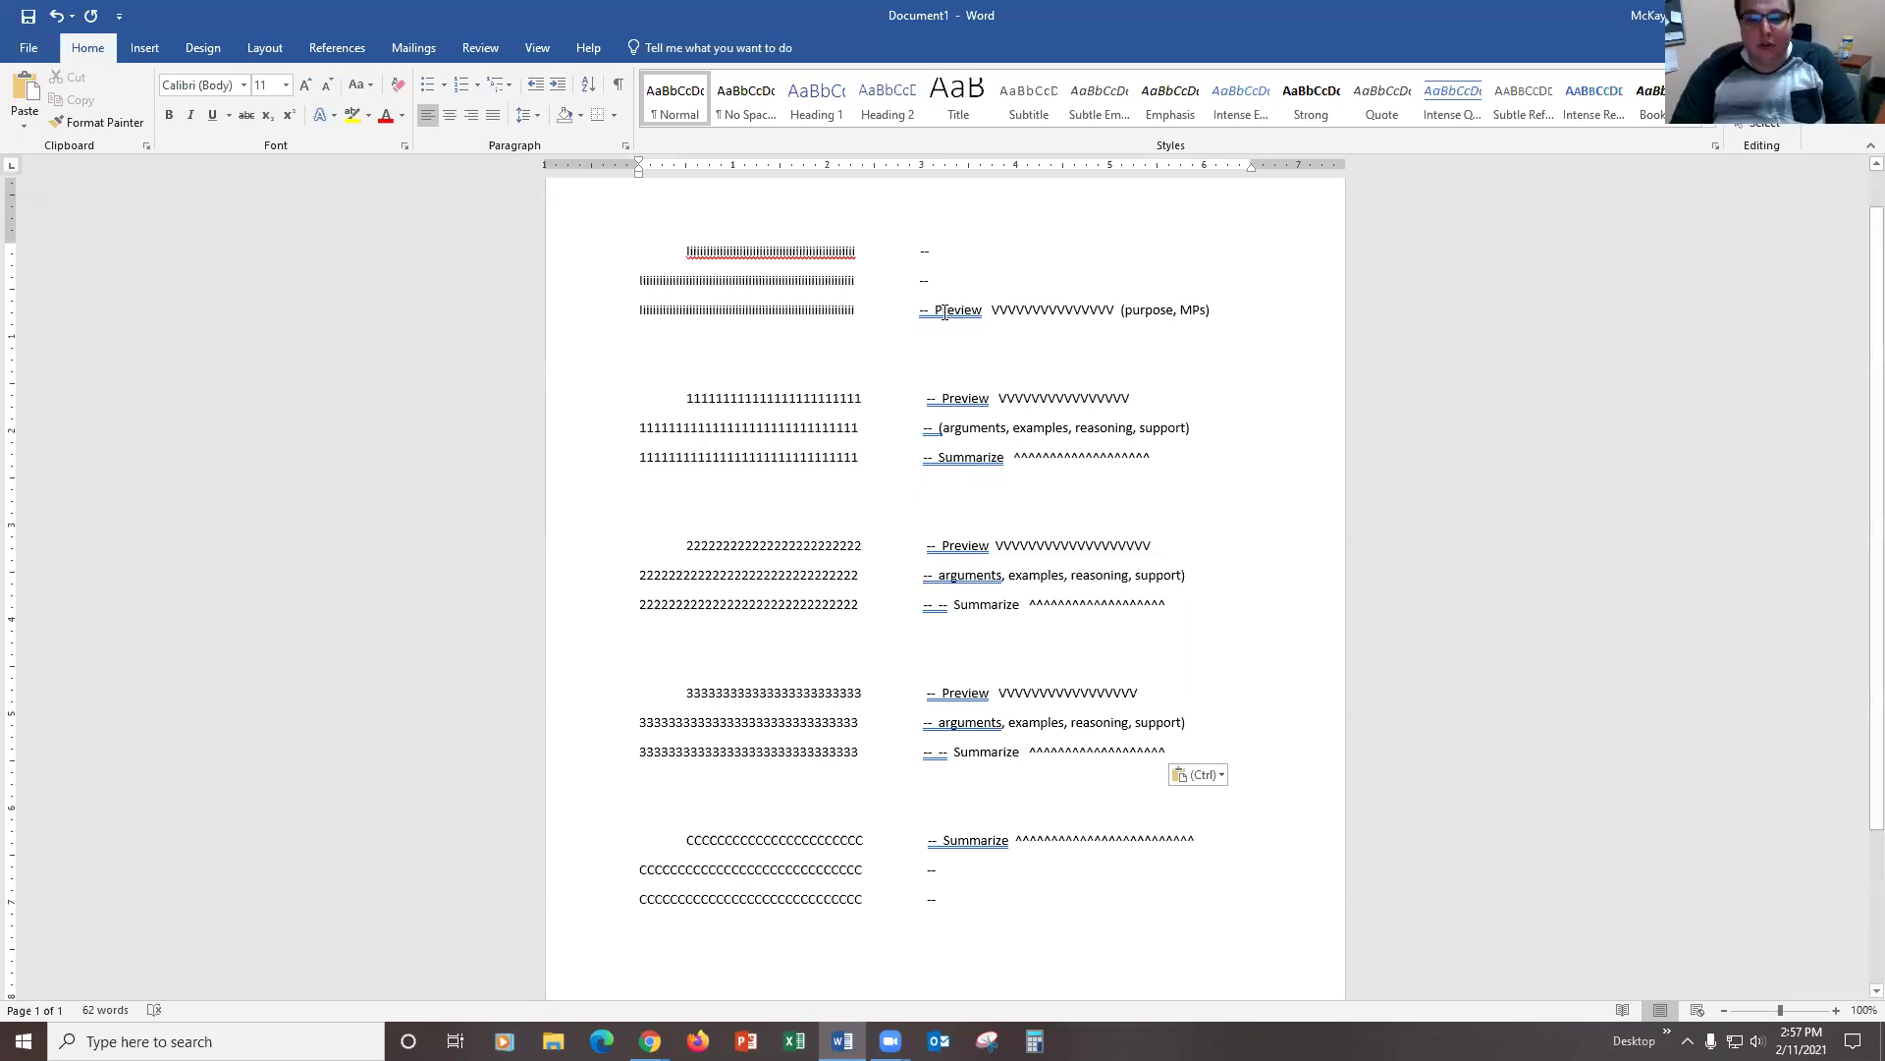
drag(919, 311, 1212, 310)
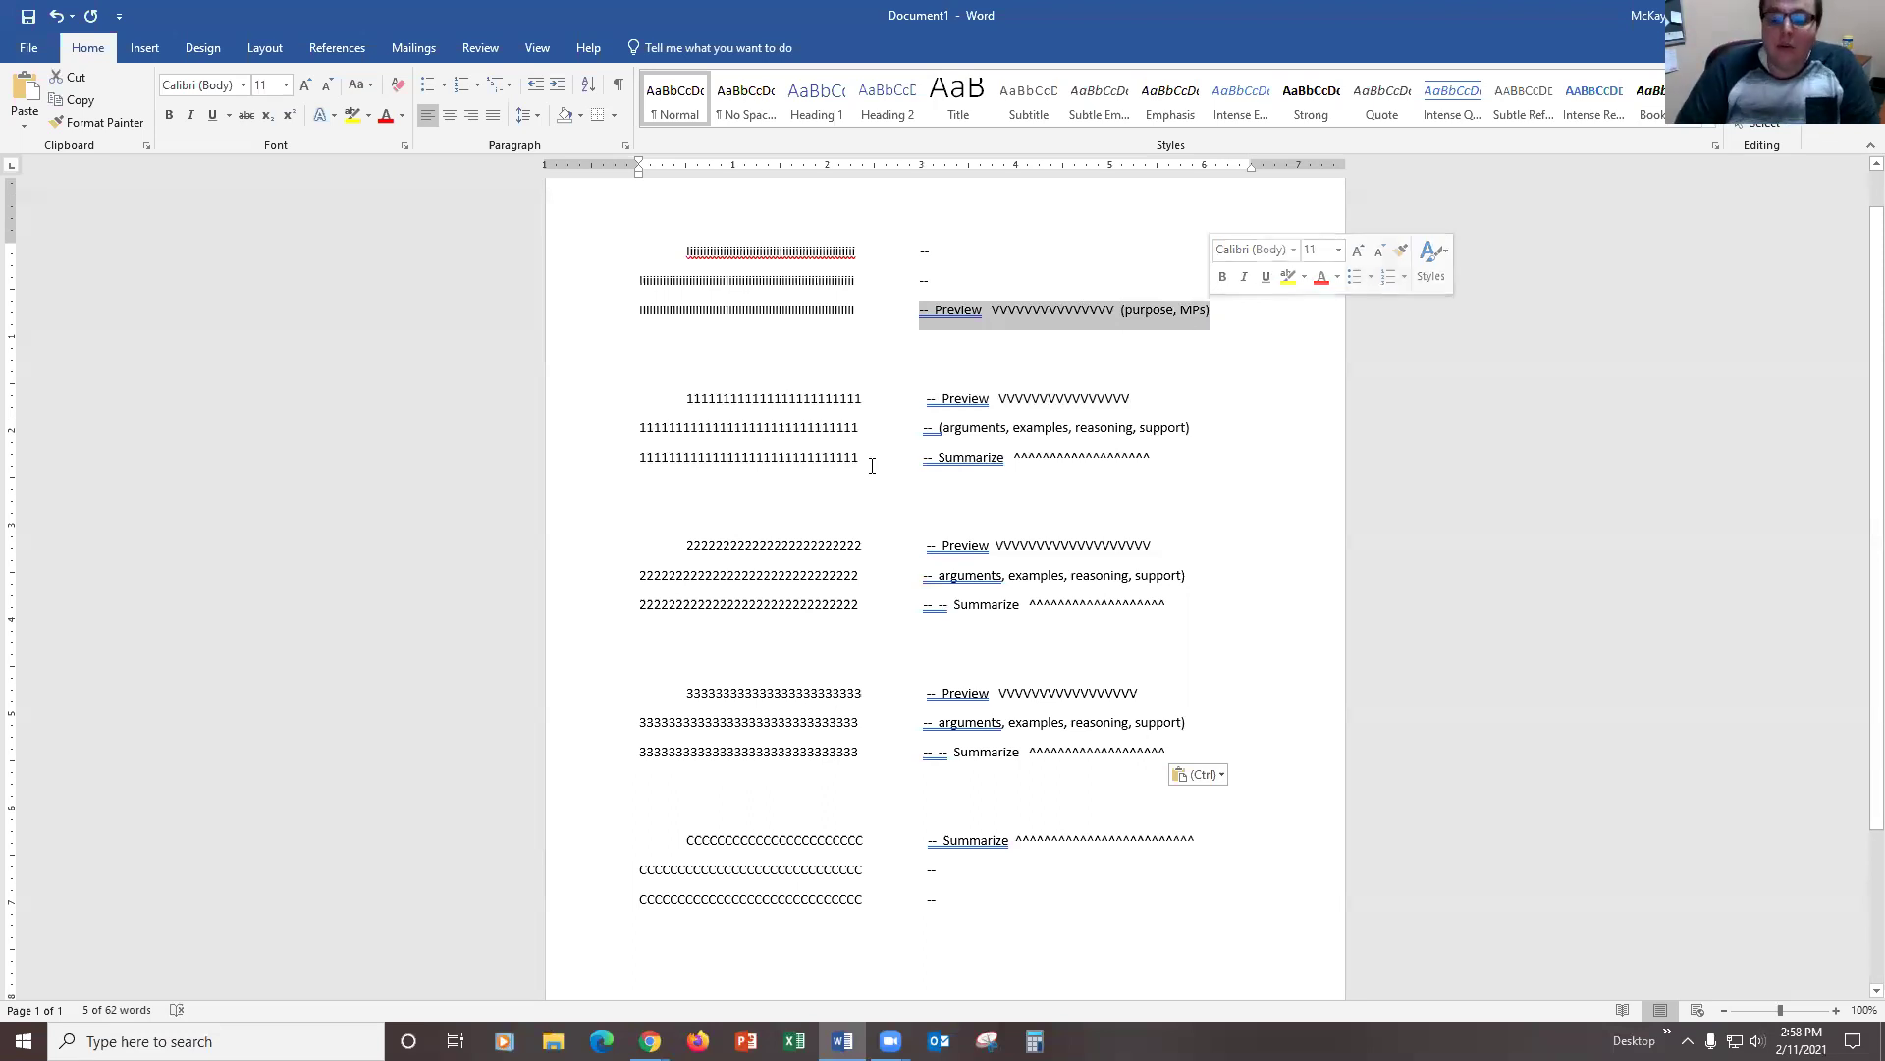
double_click(957, 458)
click(1044, 457)
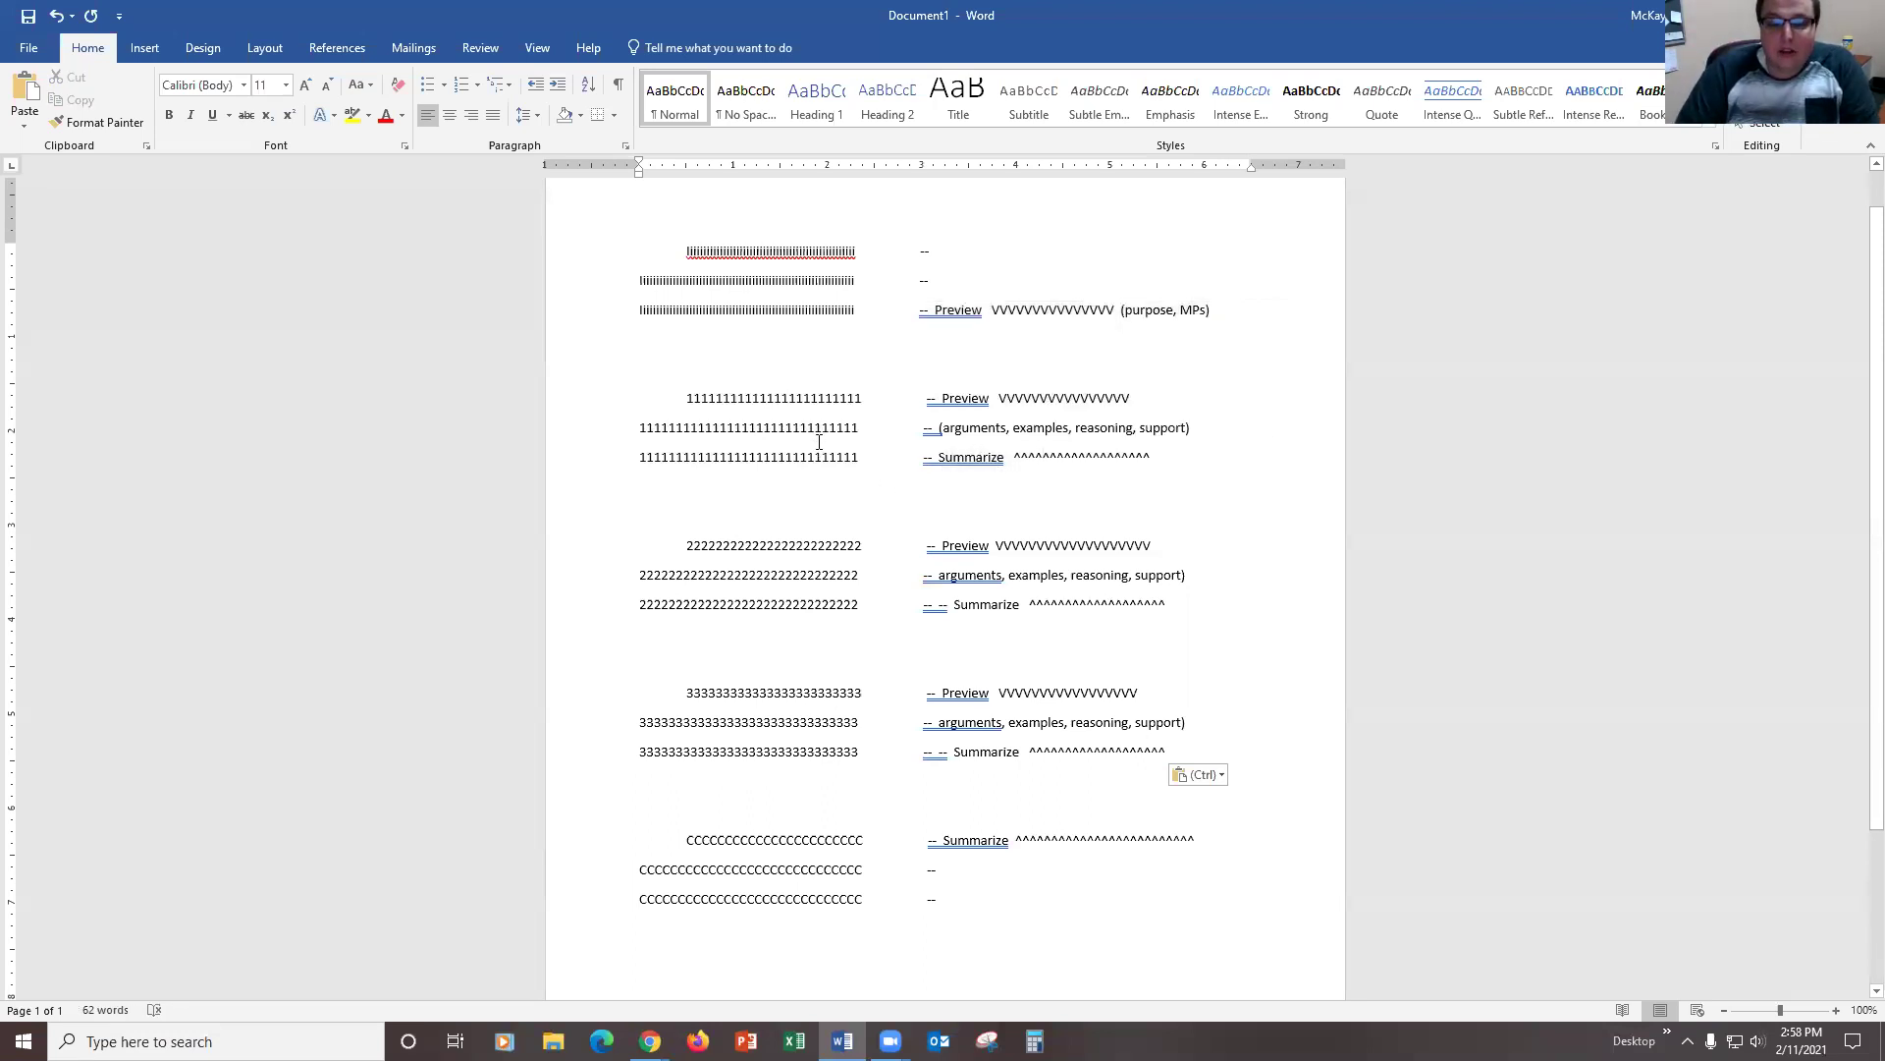
drag(819, 435, 752, 401)
click(928, 409)
drag(929, 410, 1084, 406)
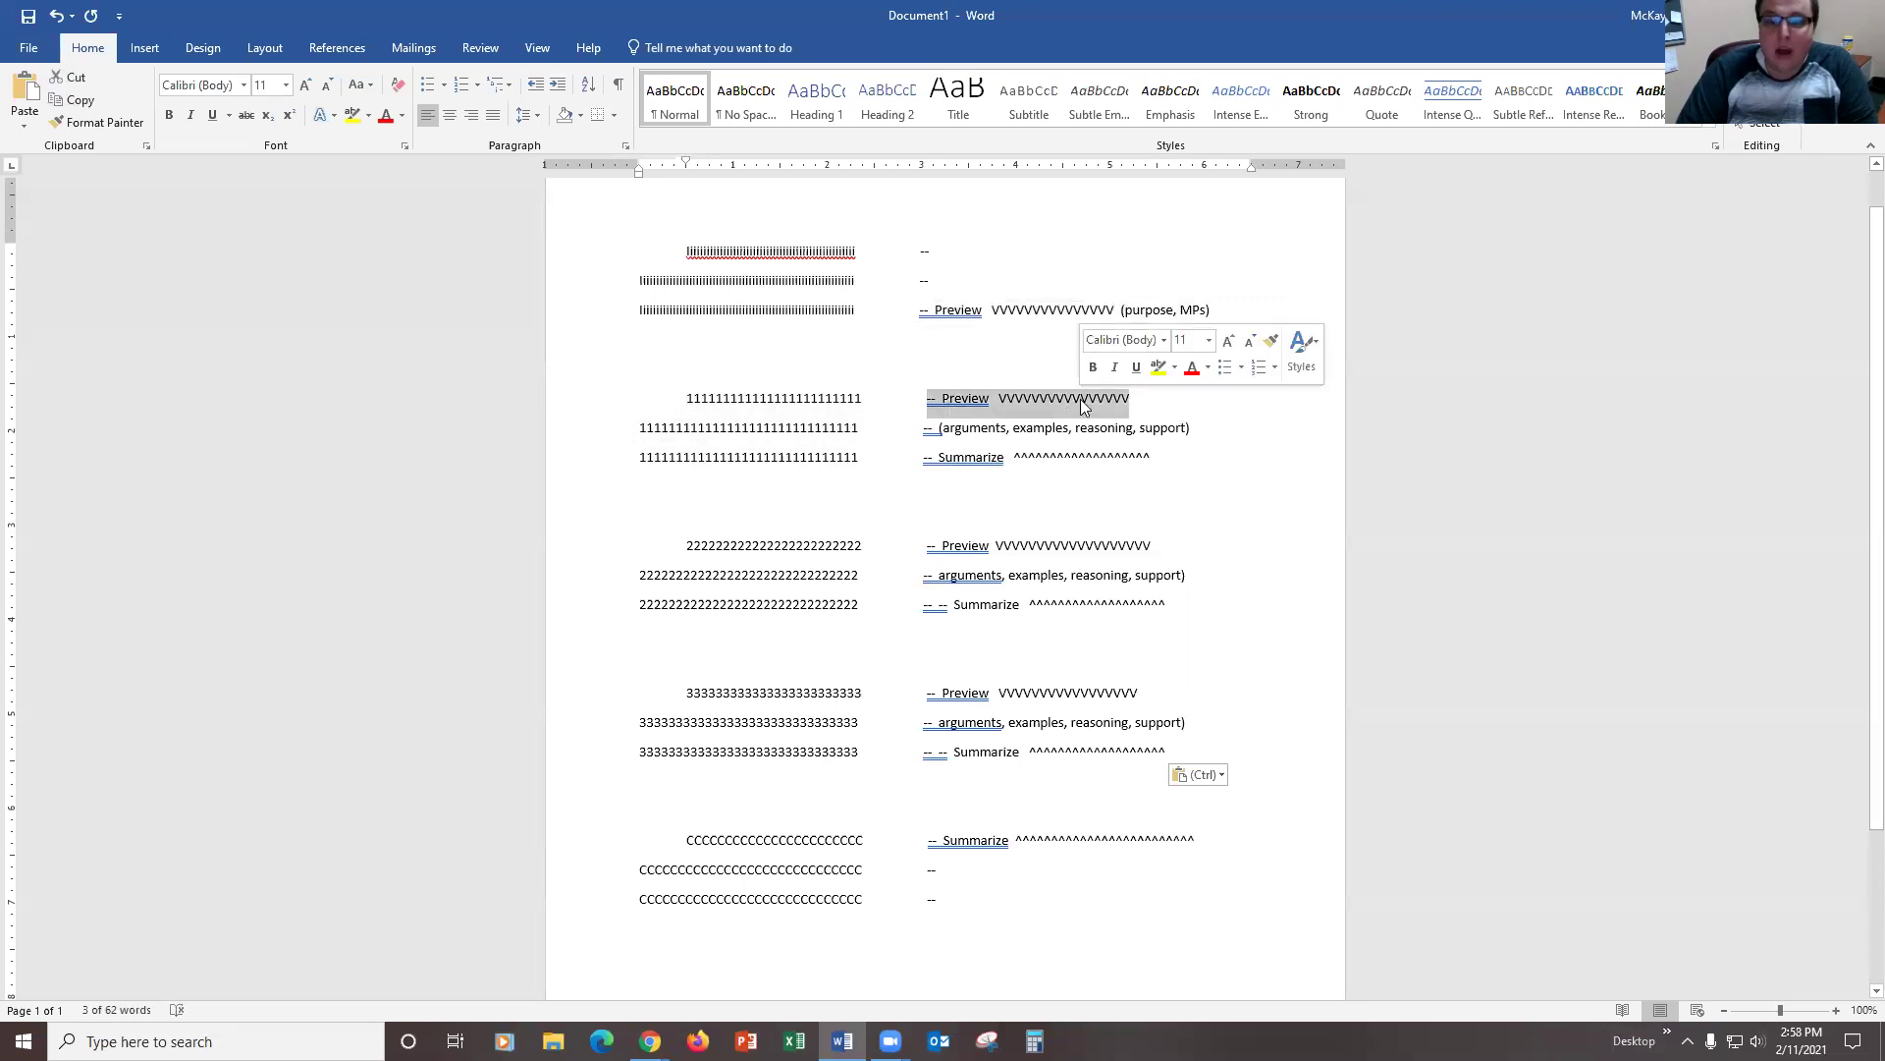
click(1081, 402)
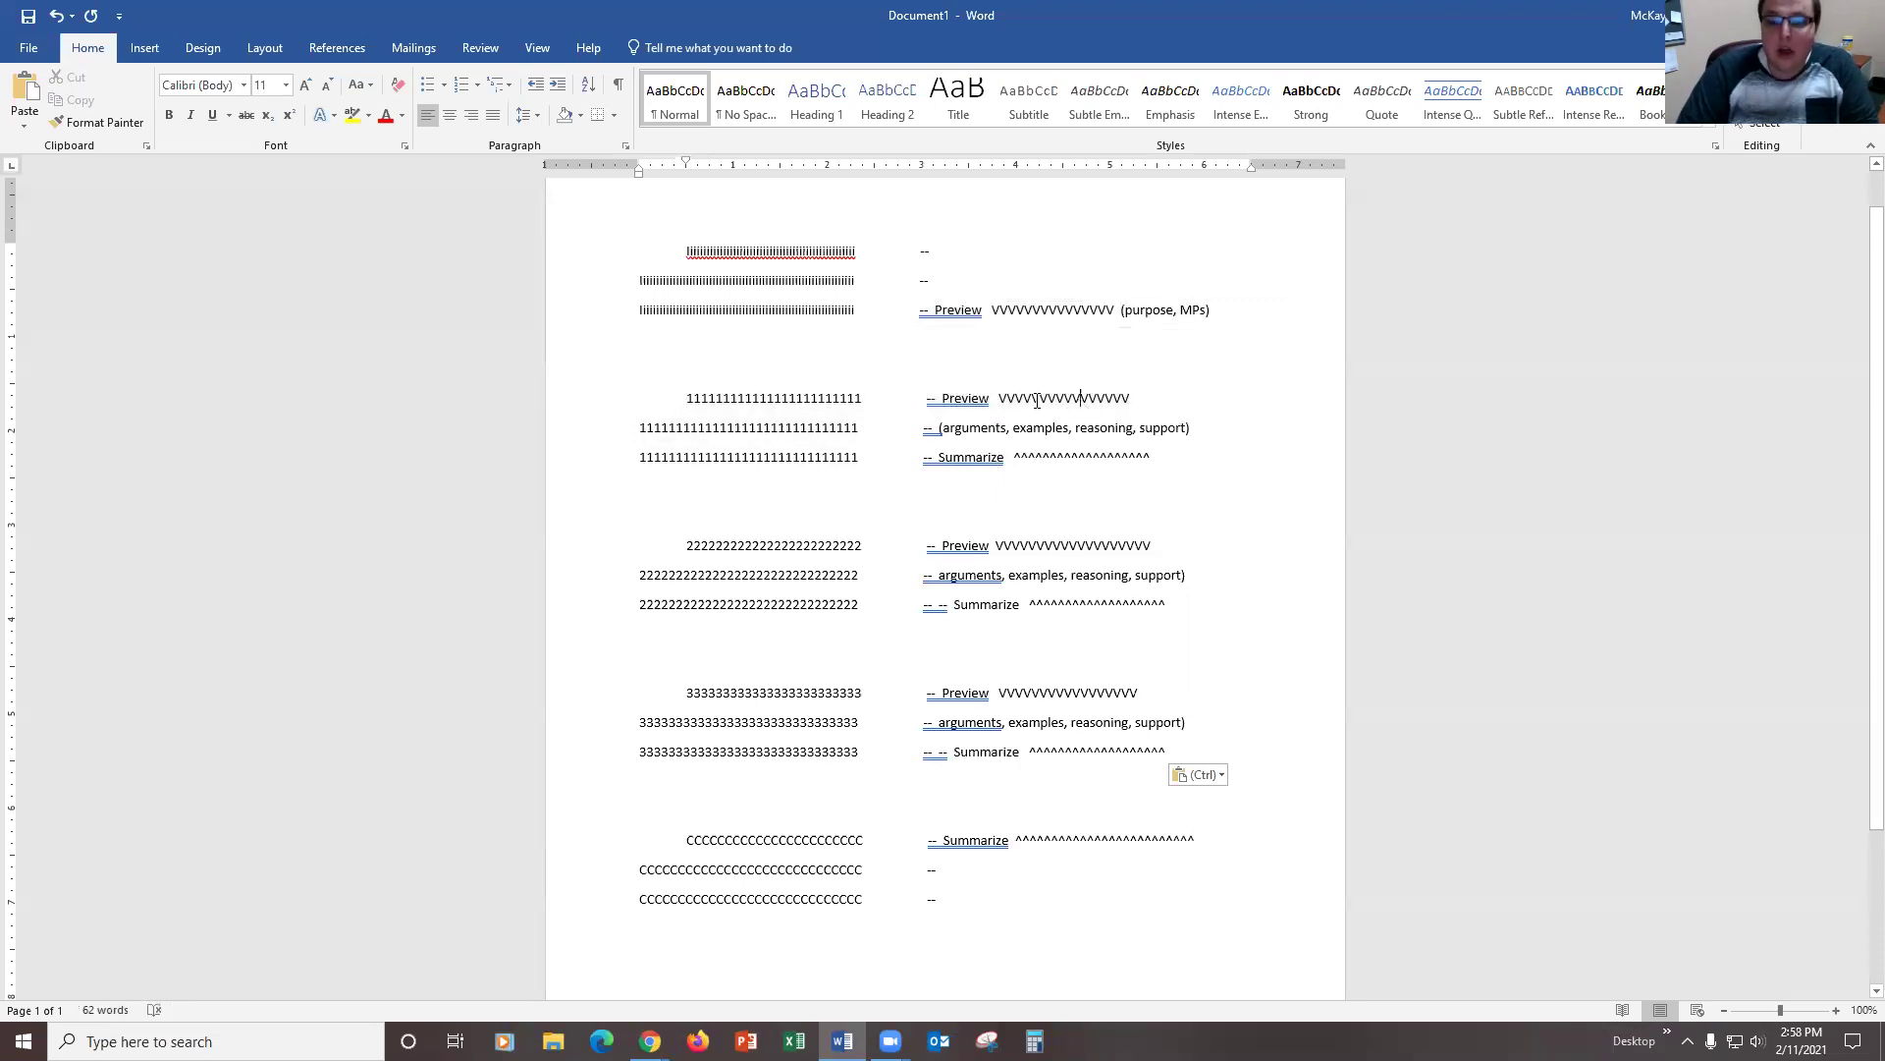
triple_click(988, 398)
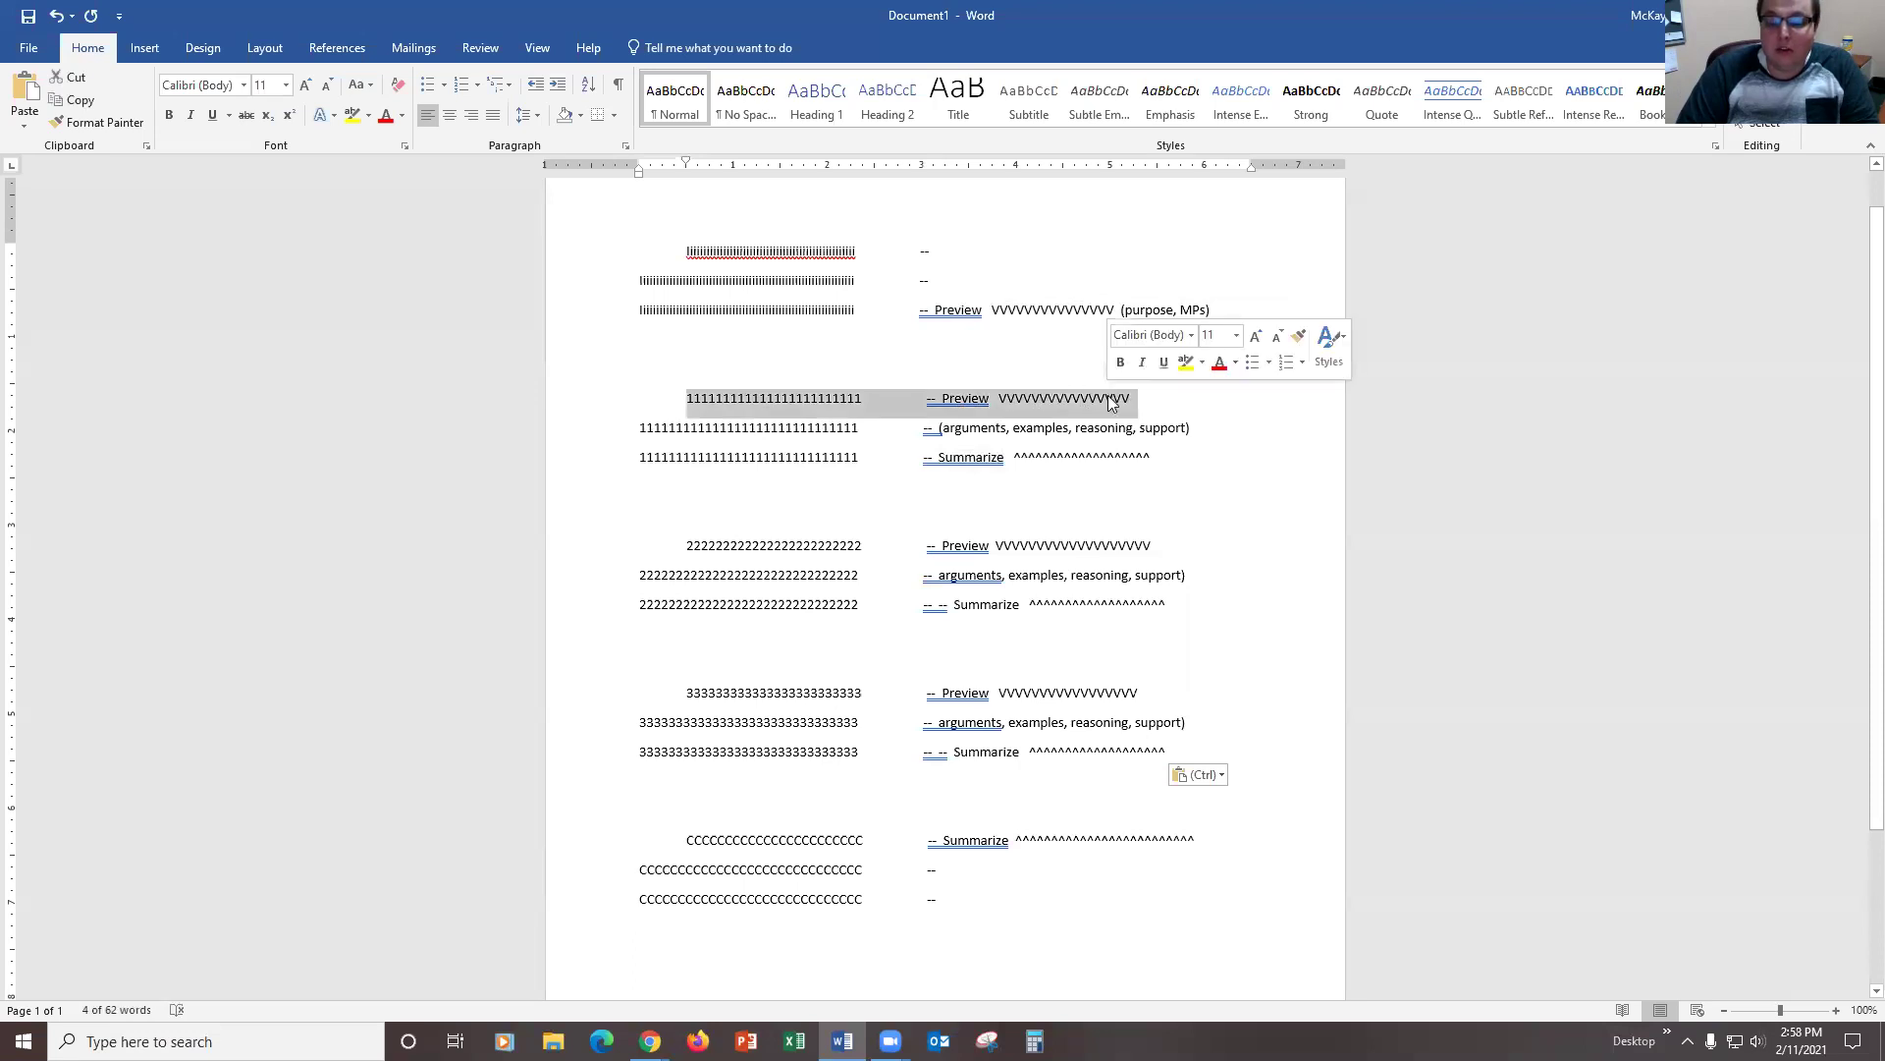
click(985, 310)
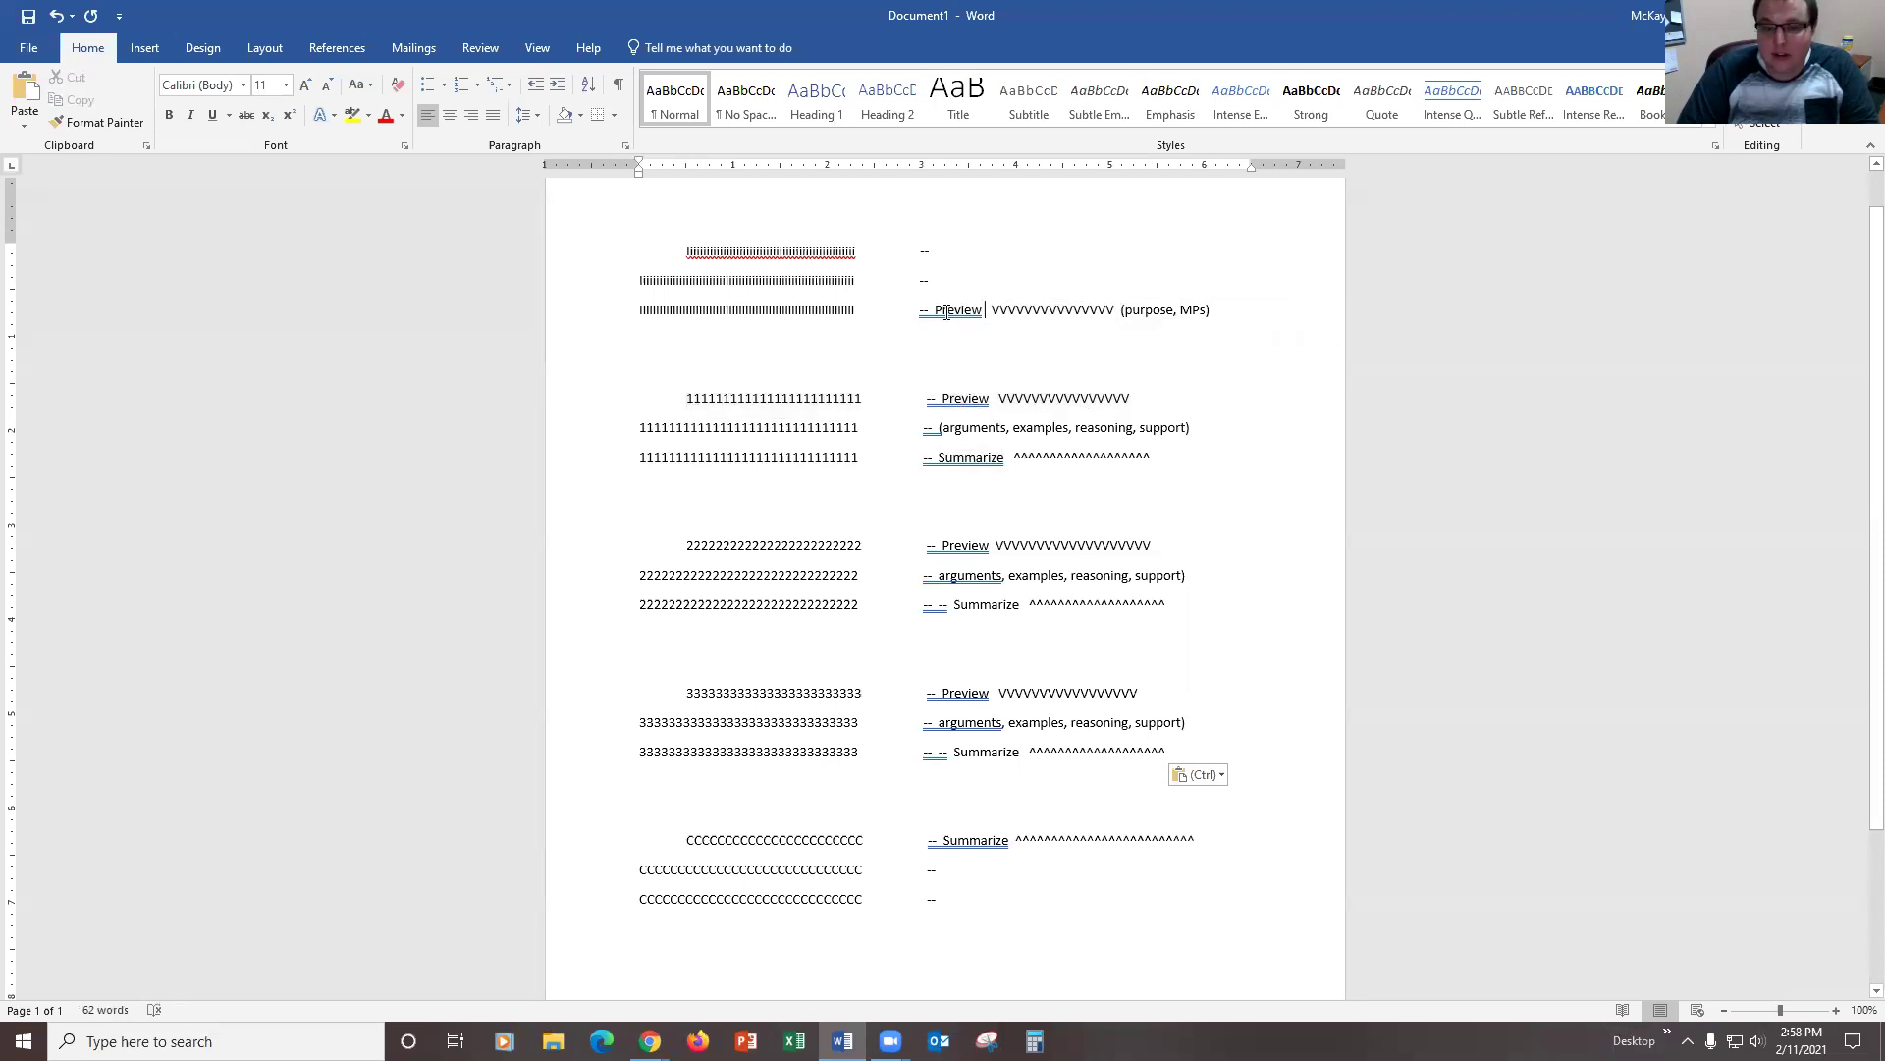
drag(945, 312, 1175, 312)
click(1152, 310)
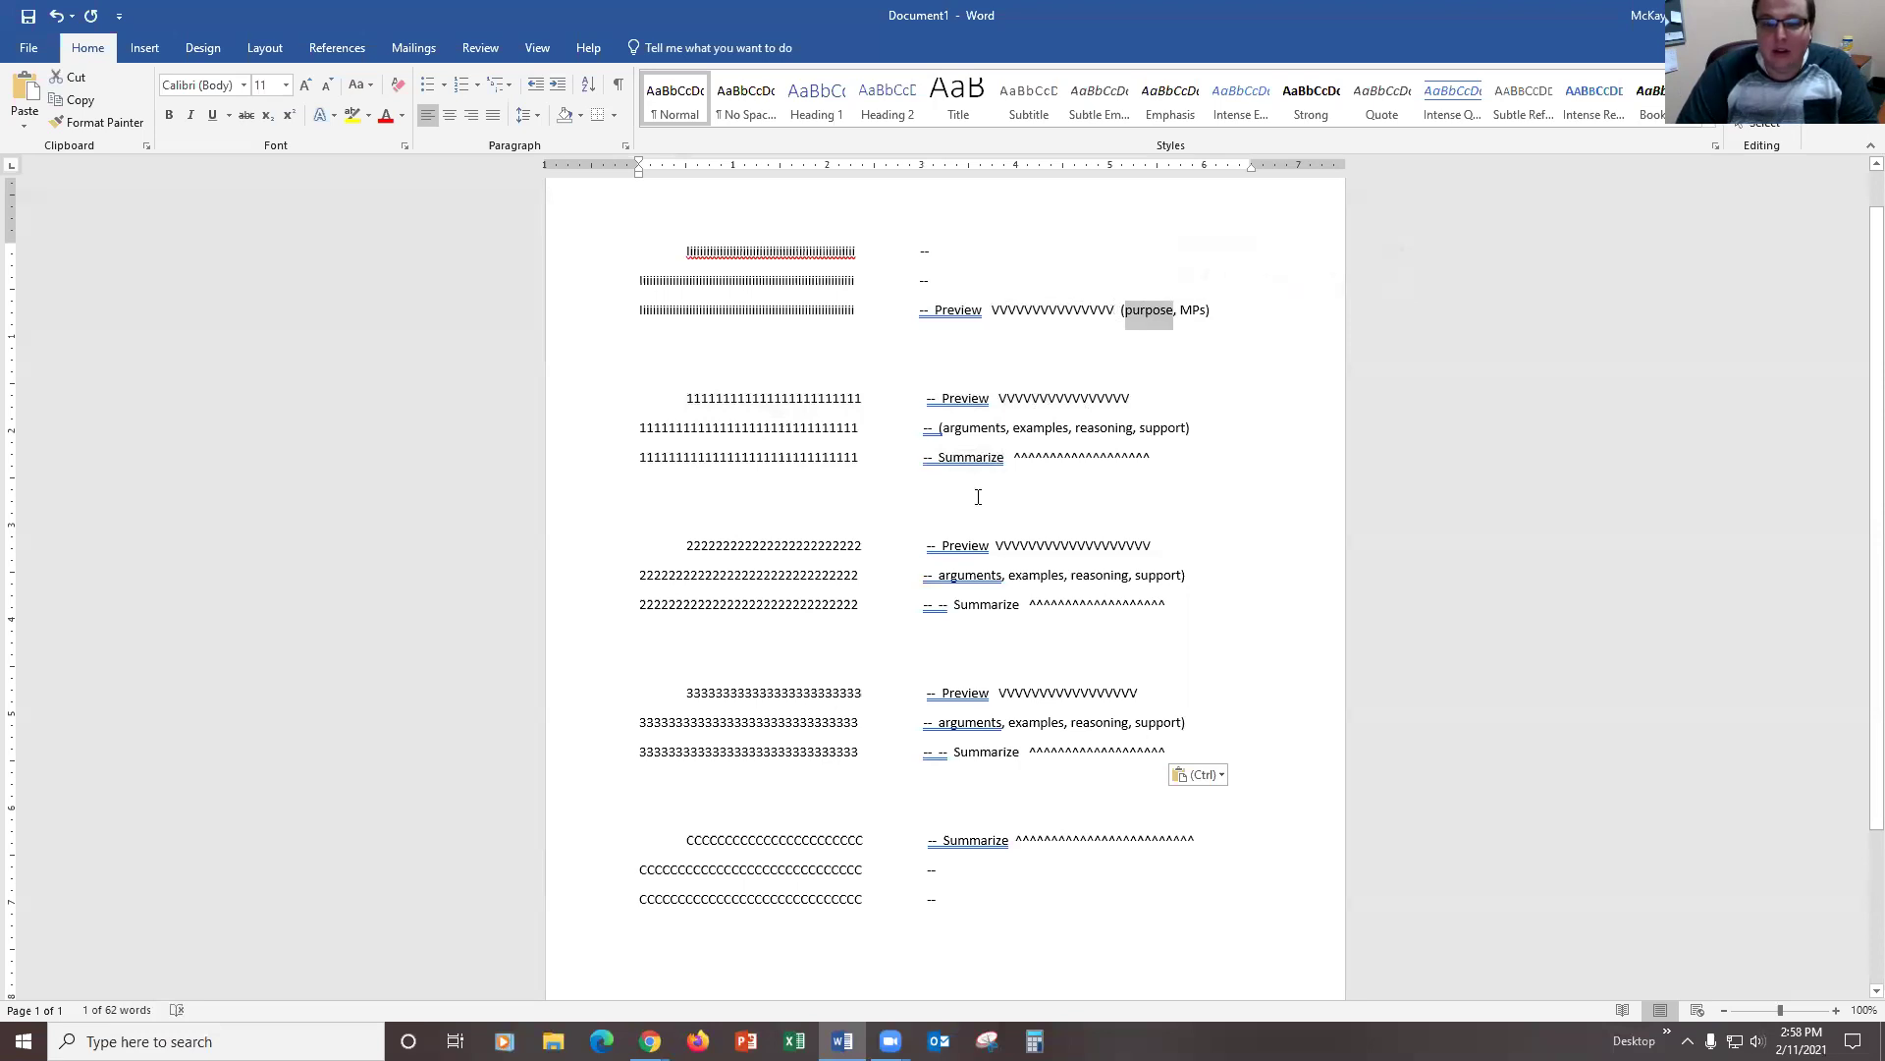
drag(929, 548, 1100, 538)
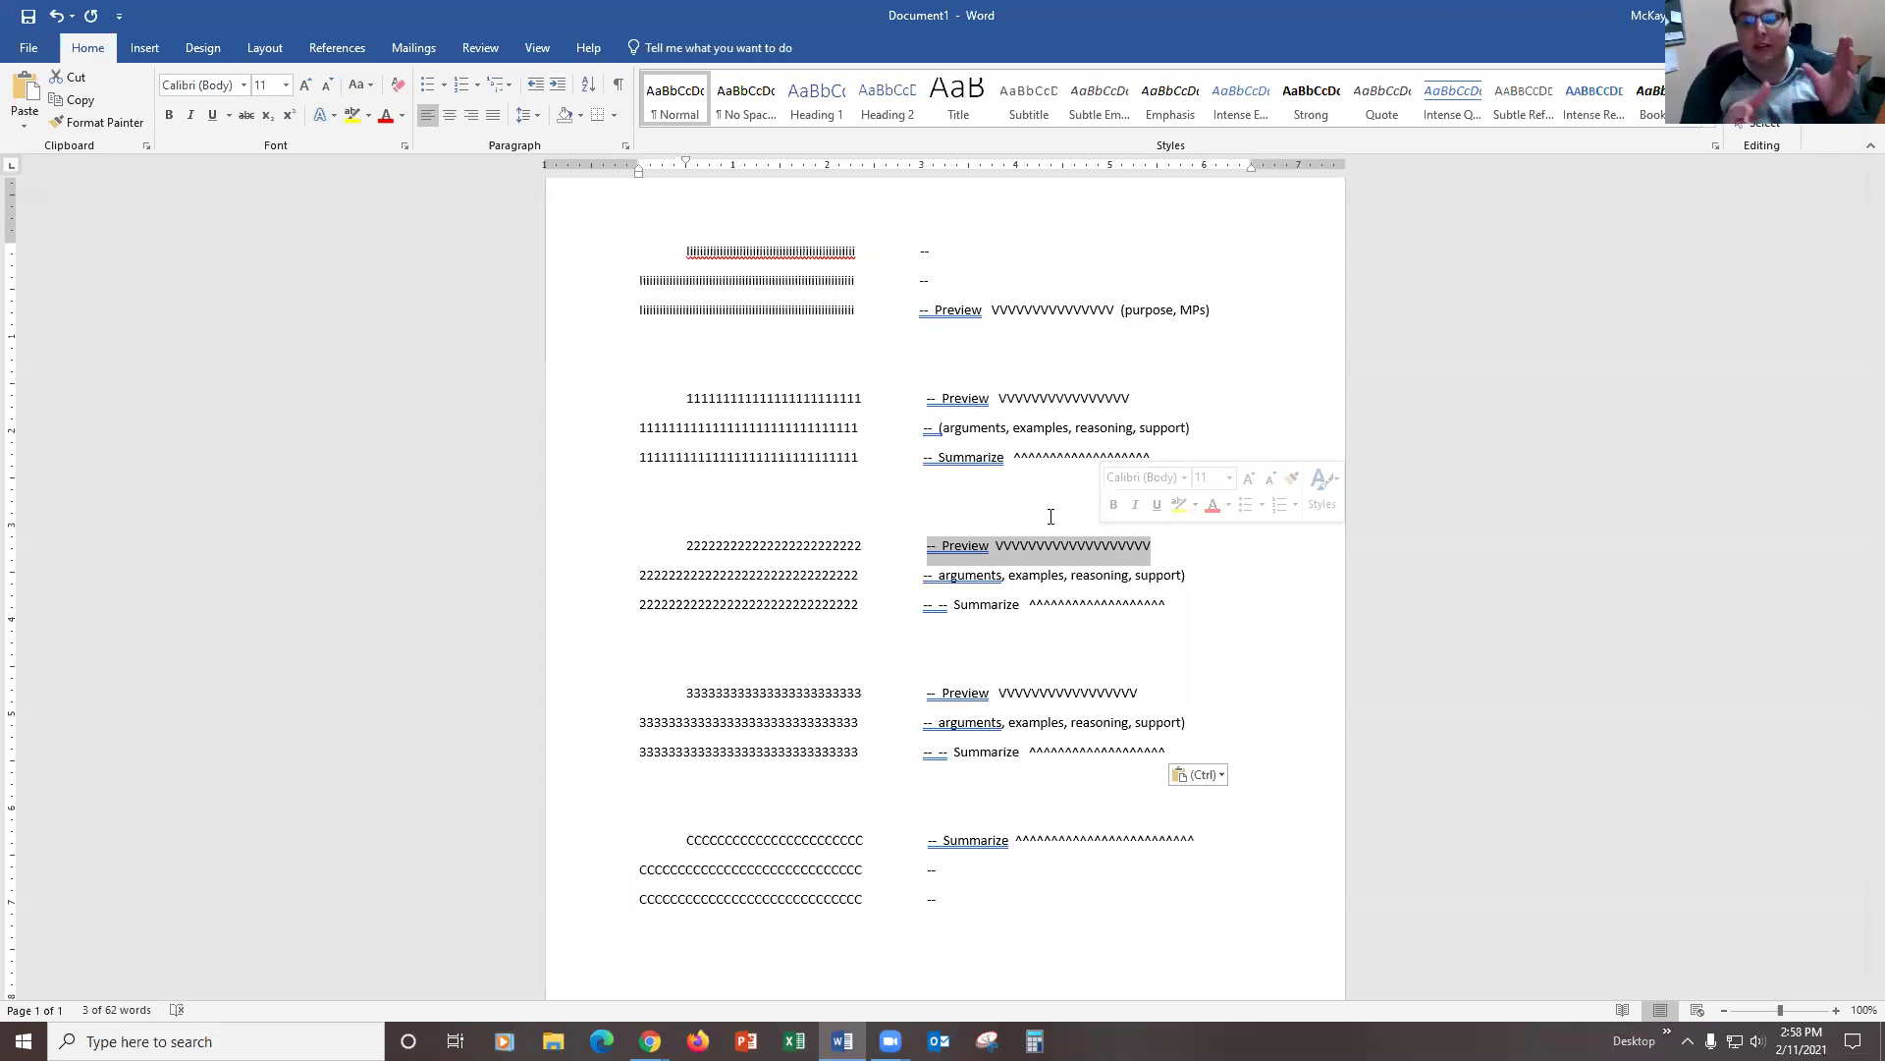
drag(938, 575, 1163, 579)
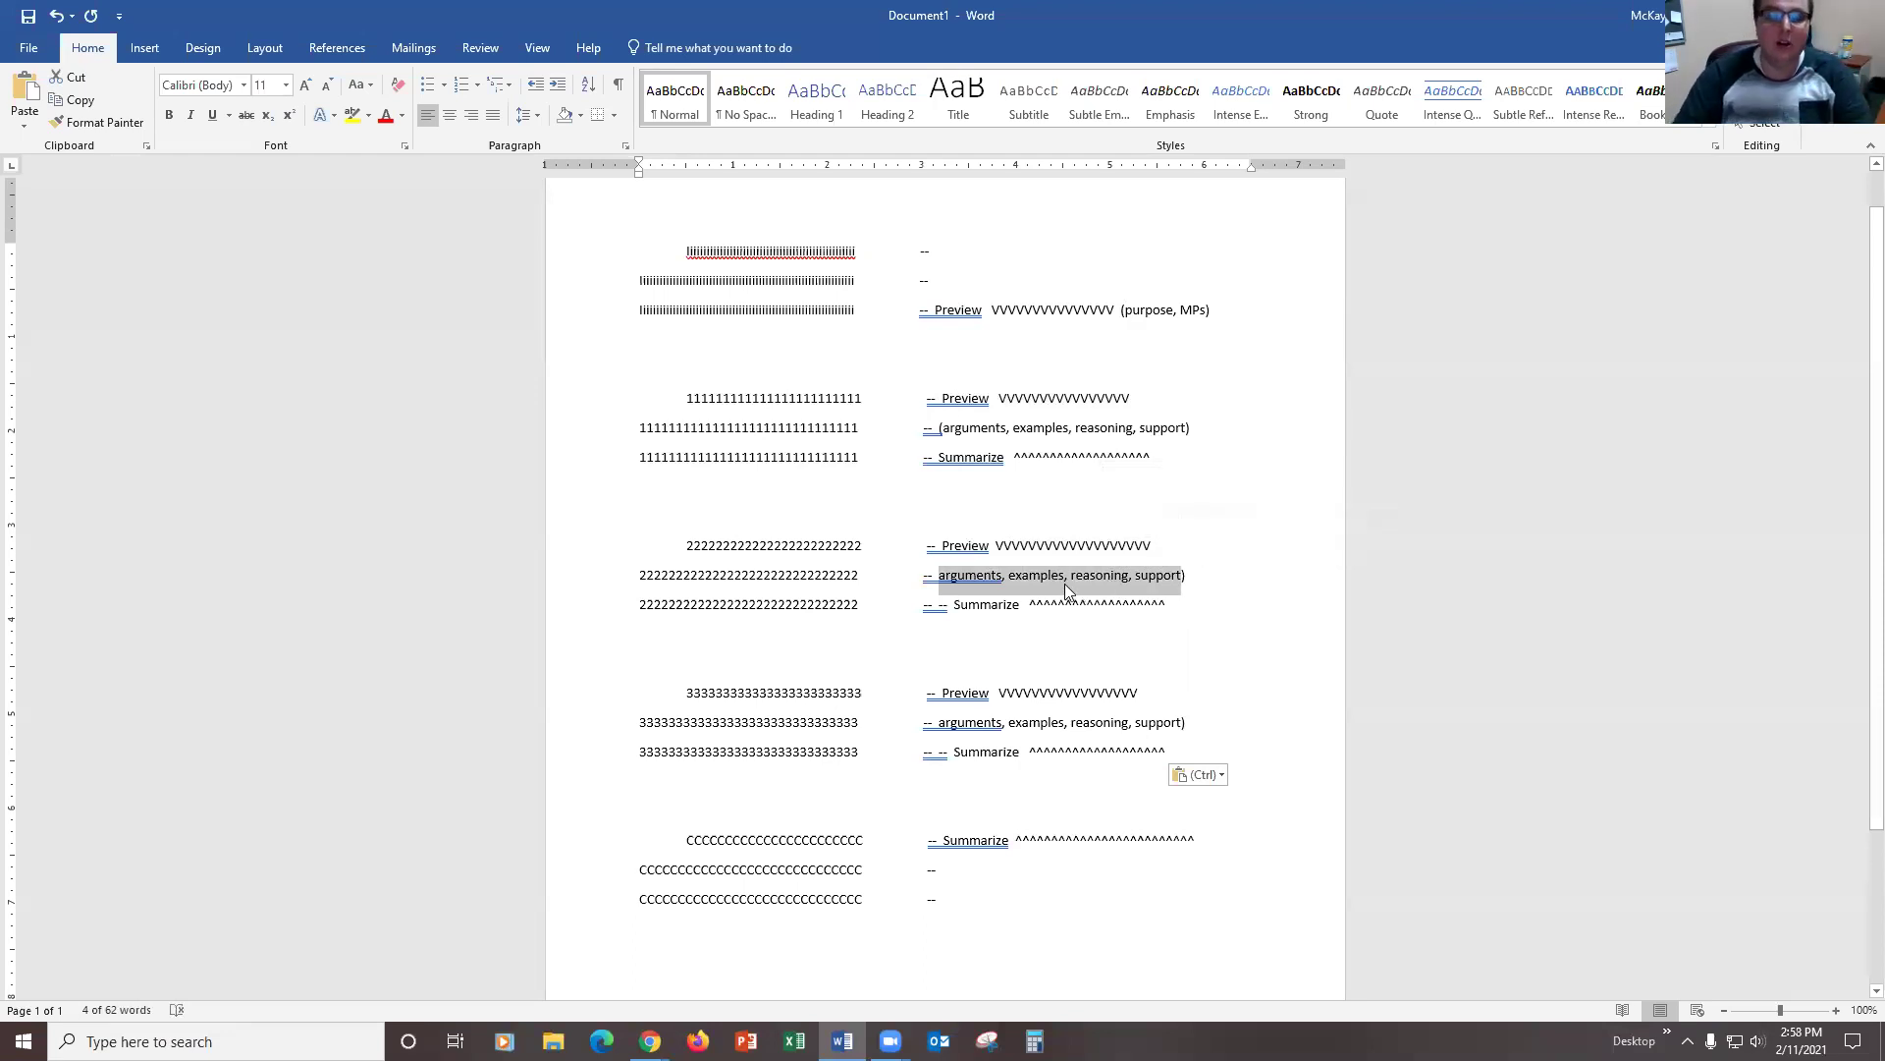
drag(925, 605, 1117, 618)
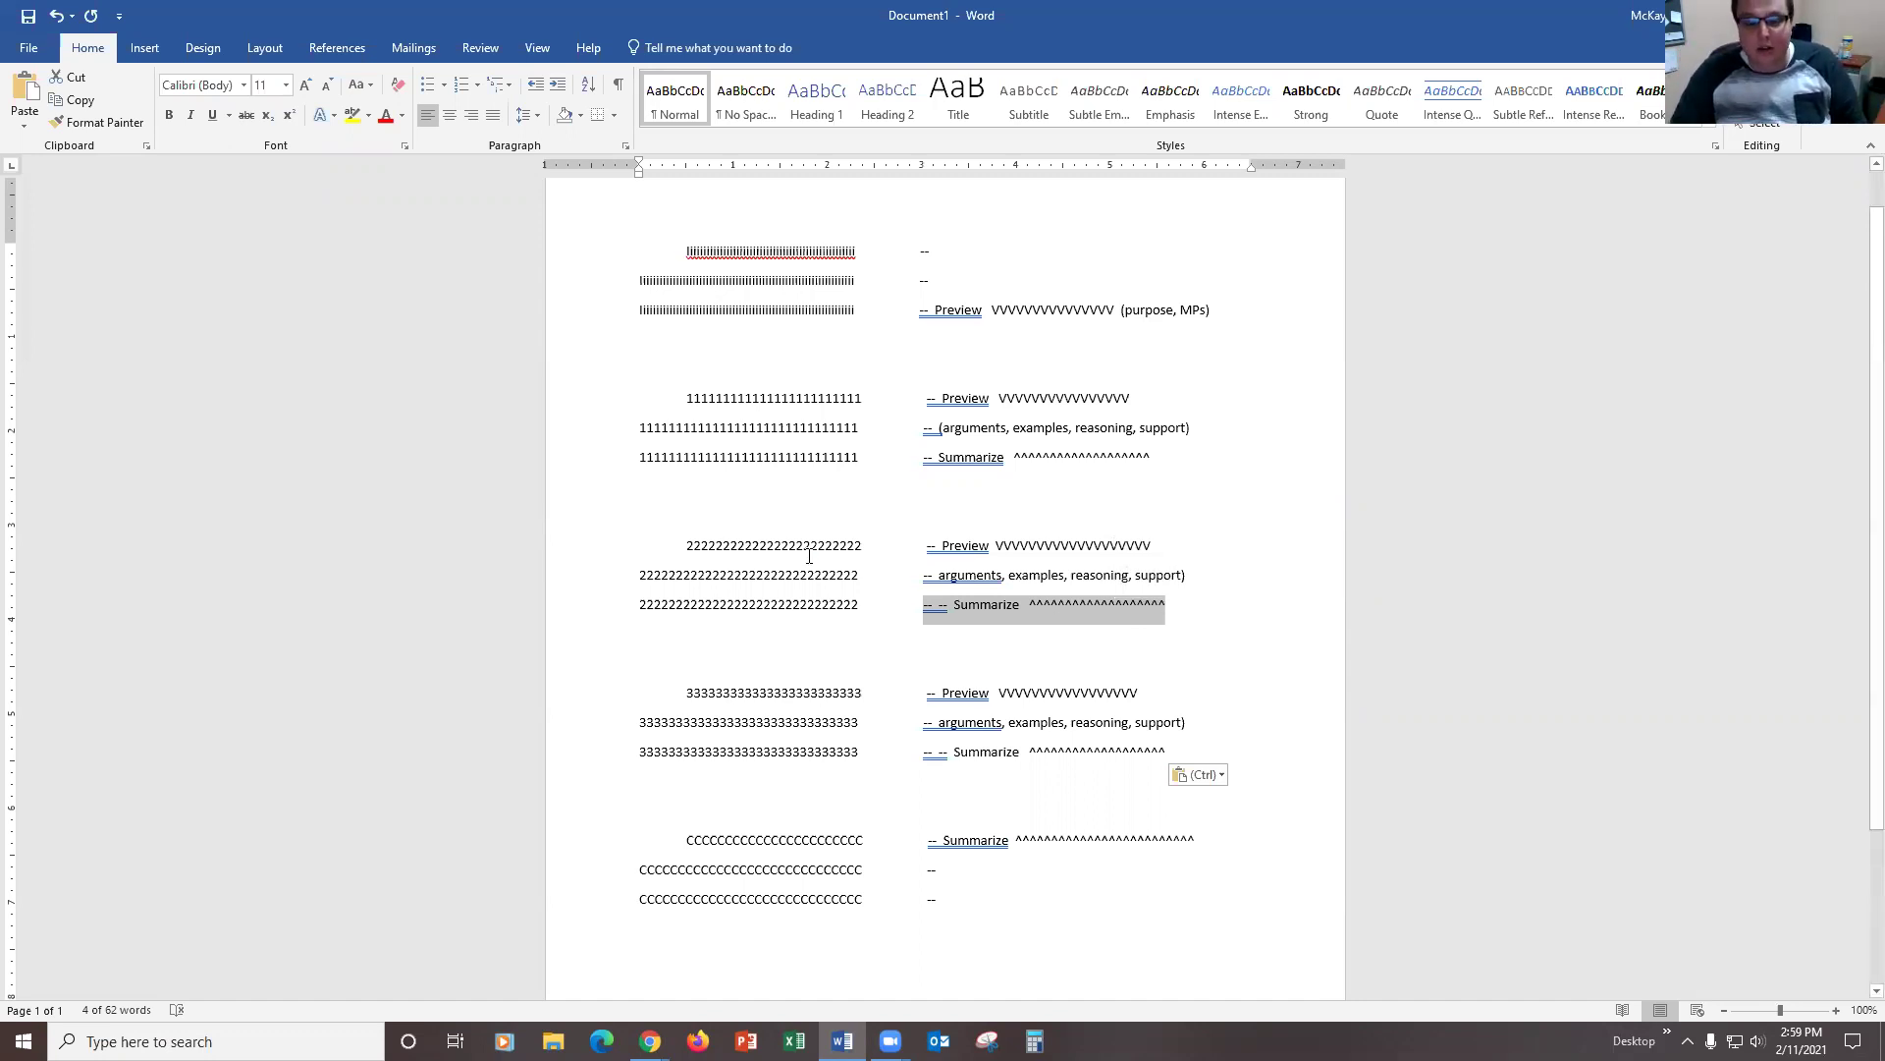
drag(804, 550, 1149, 586)
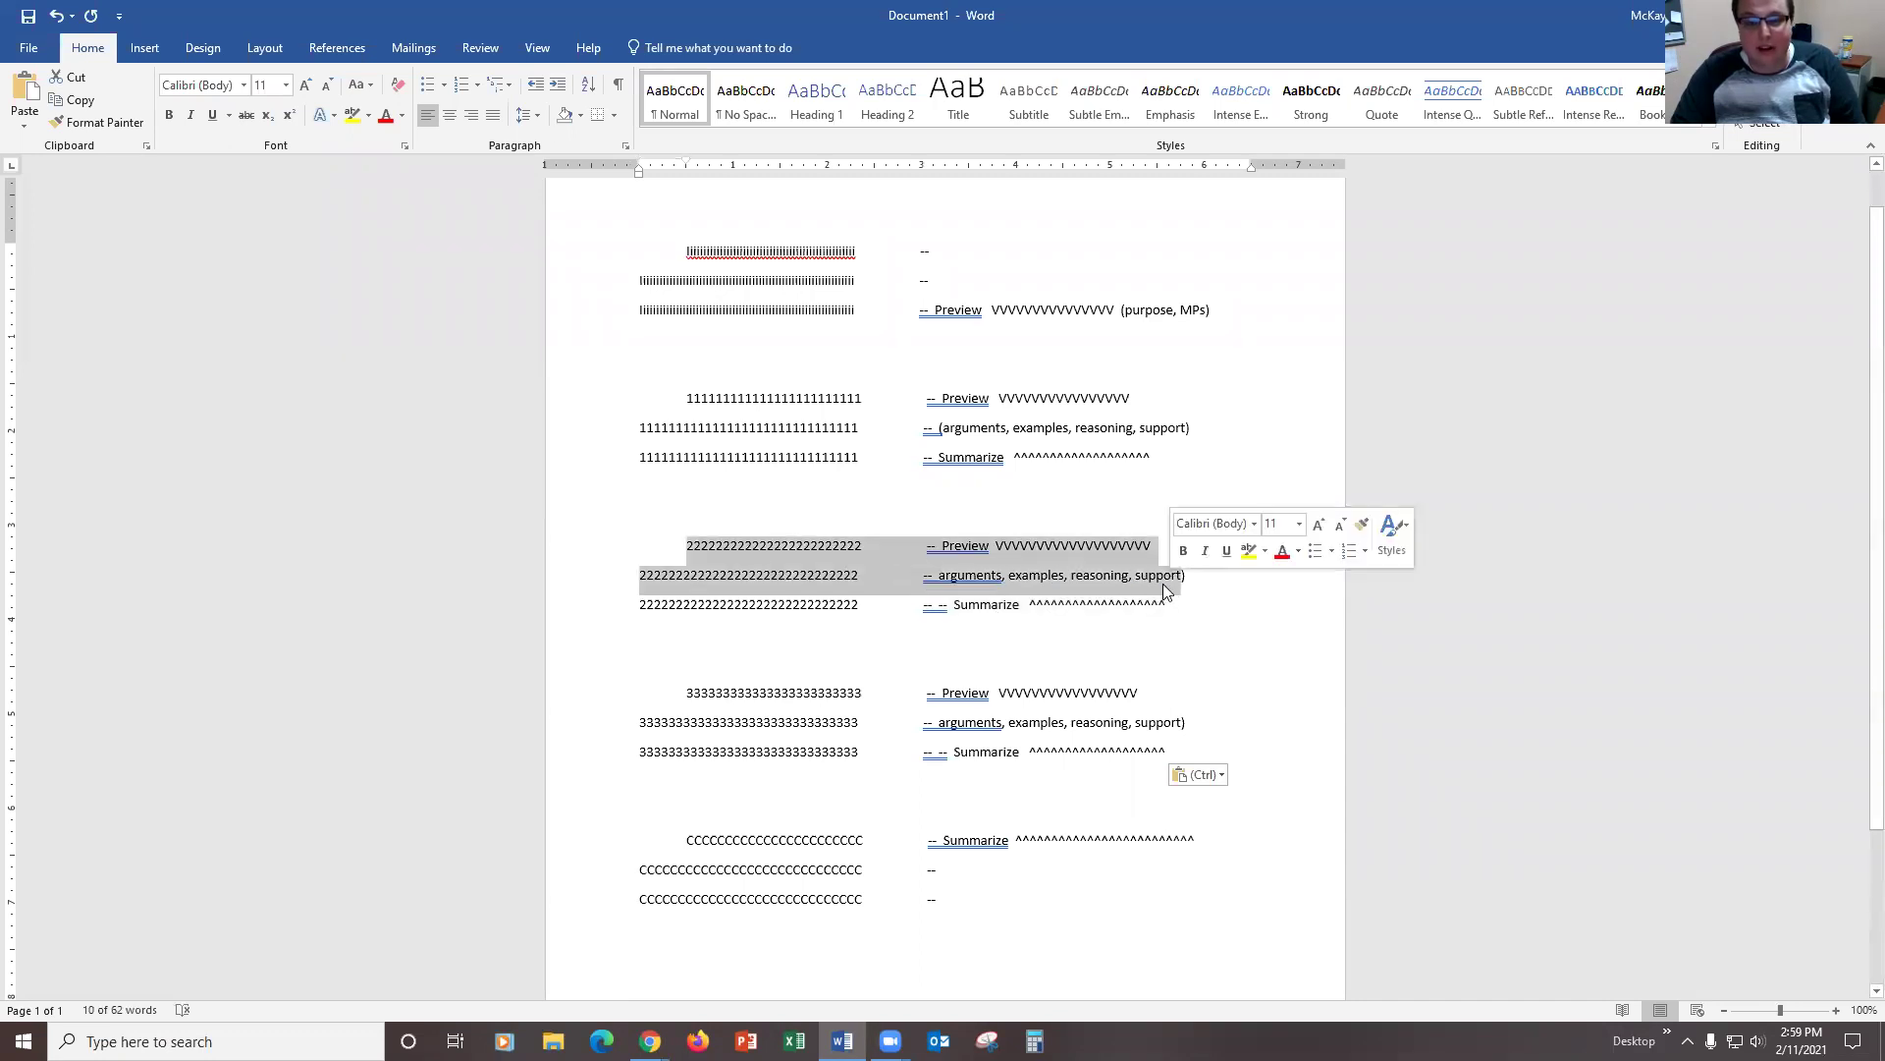
click(1084, 604)
drag(933, 614, 1167, 604)
click(923, 310)
drag(1006, 311, 1173, 308)
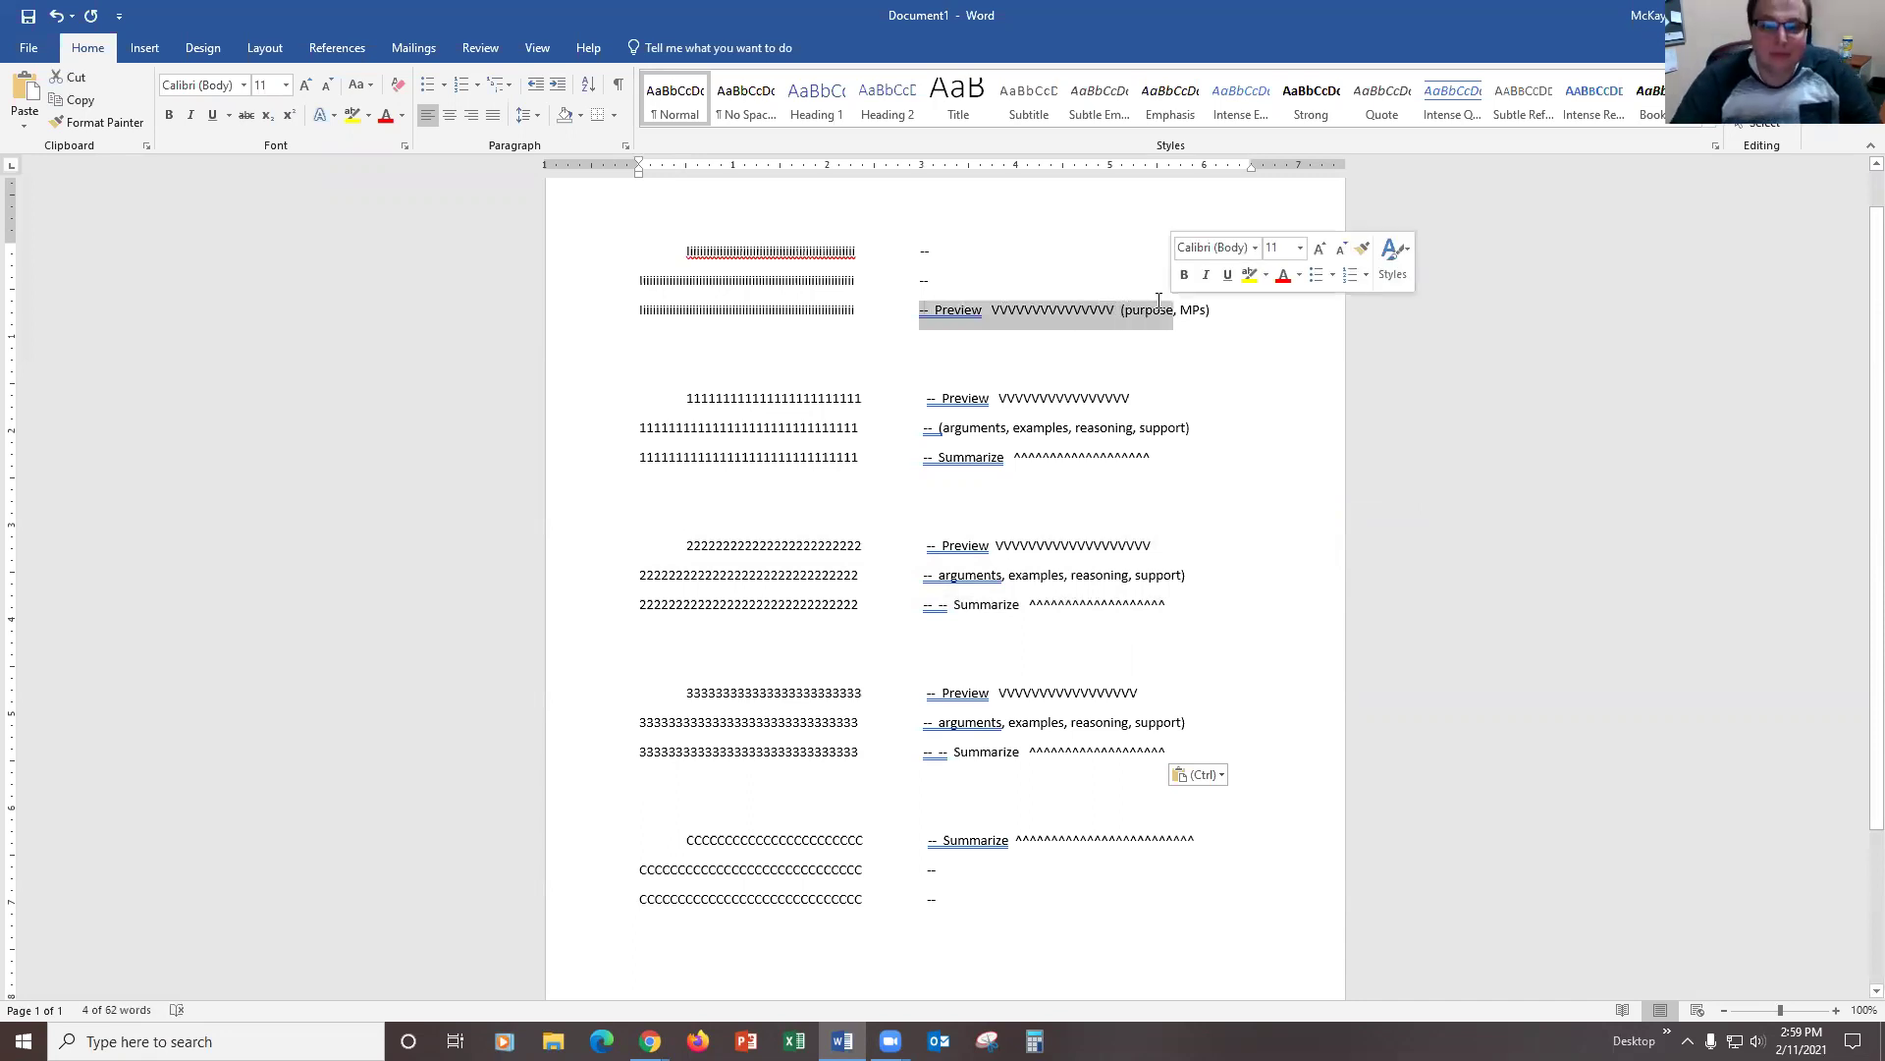
drag(926, 692, 1113, 707)
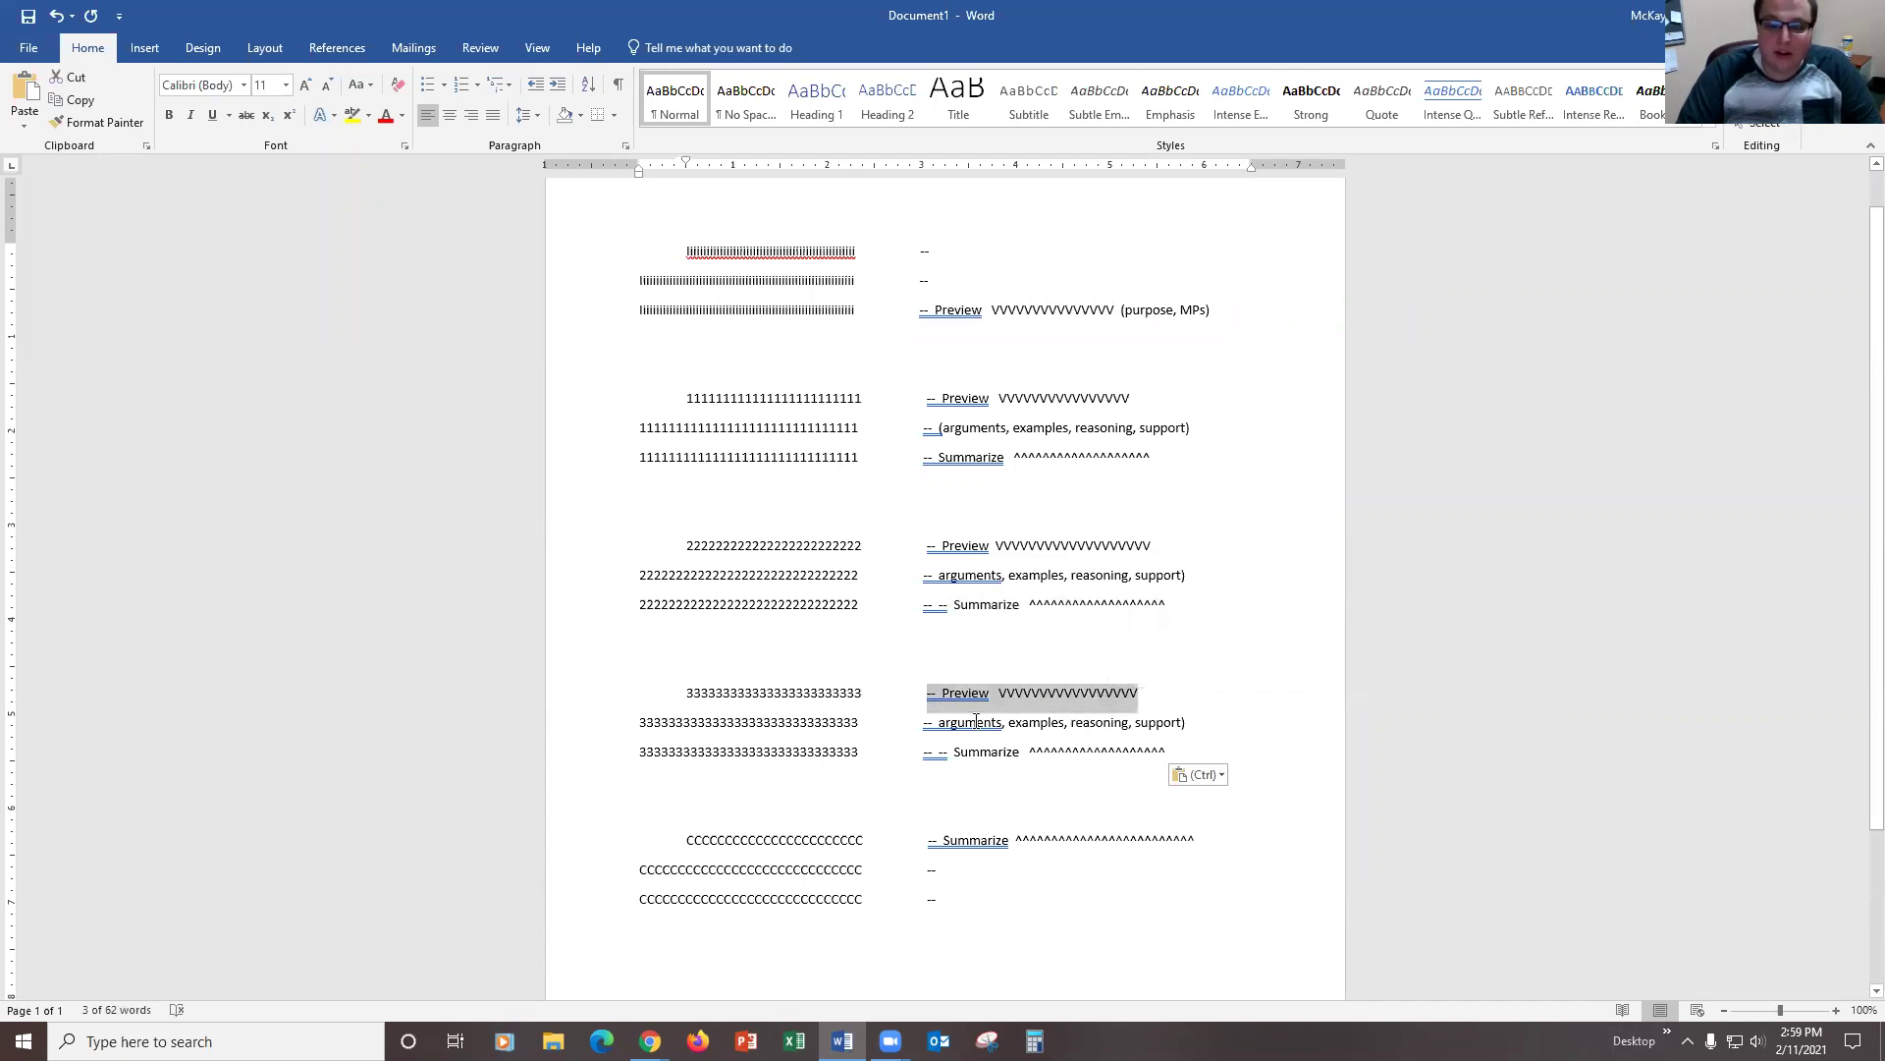
click(1085, 719)
drag(1011, 721, 639, 722)
drag(1102, 717, 1204, 724)
click(1071, 772)
triple_click(920, 754)
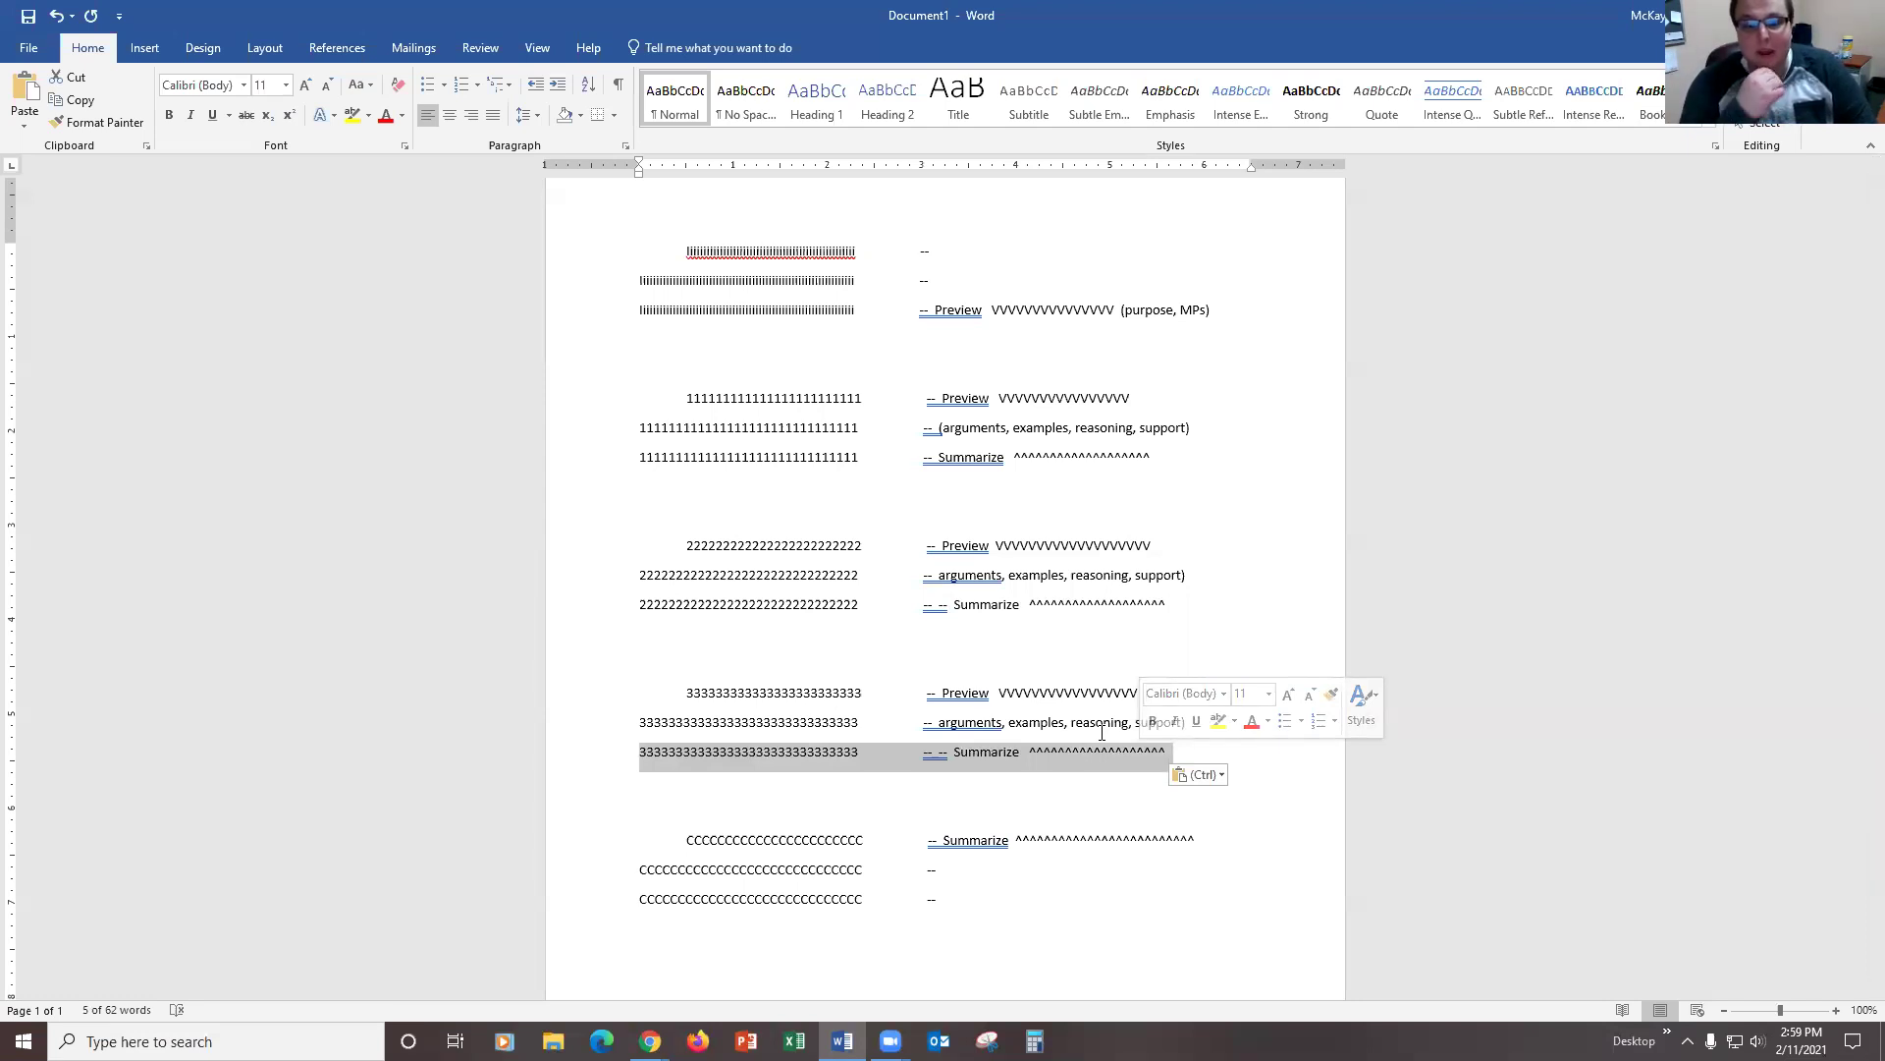
drag(938, 312, 1155, 311)
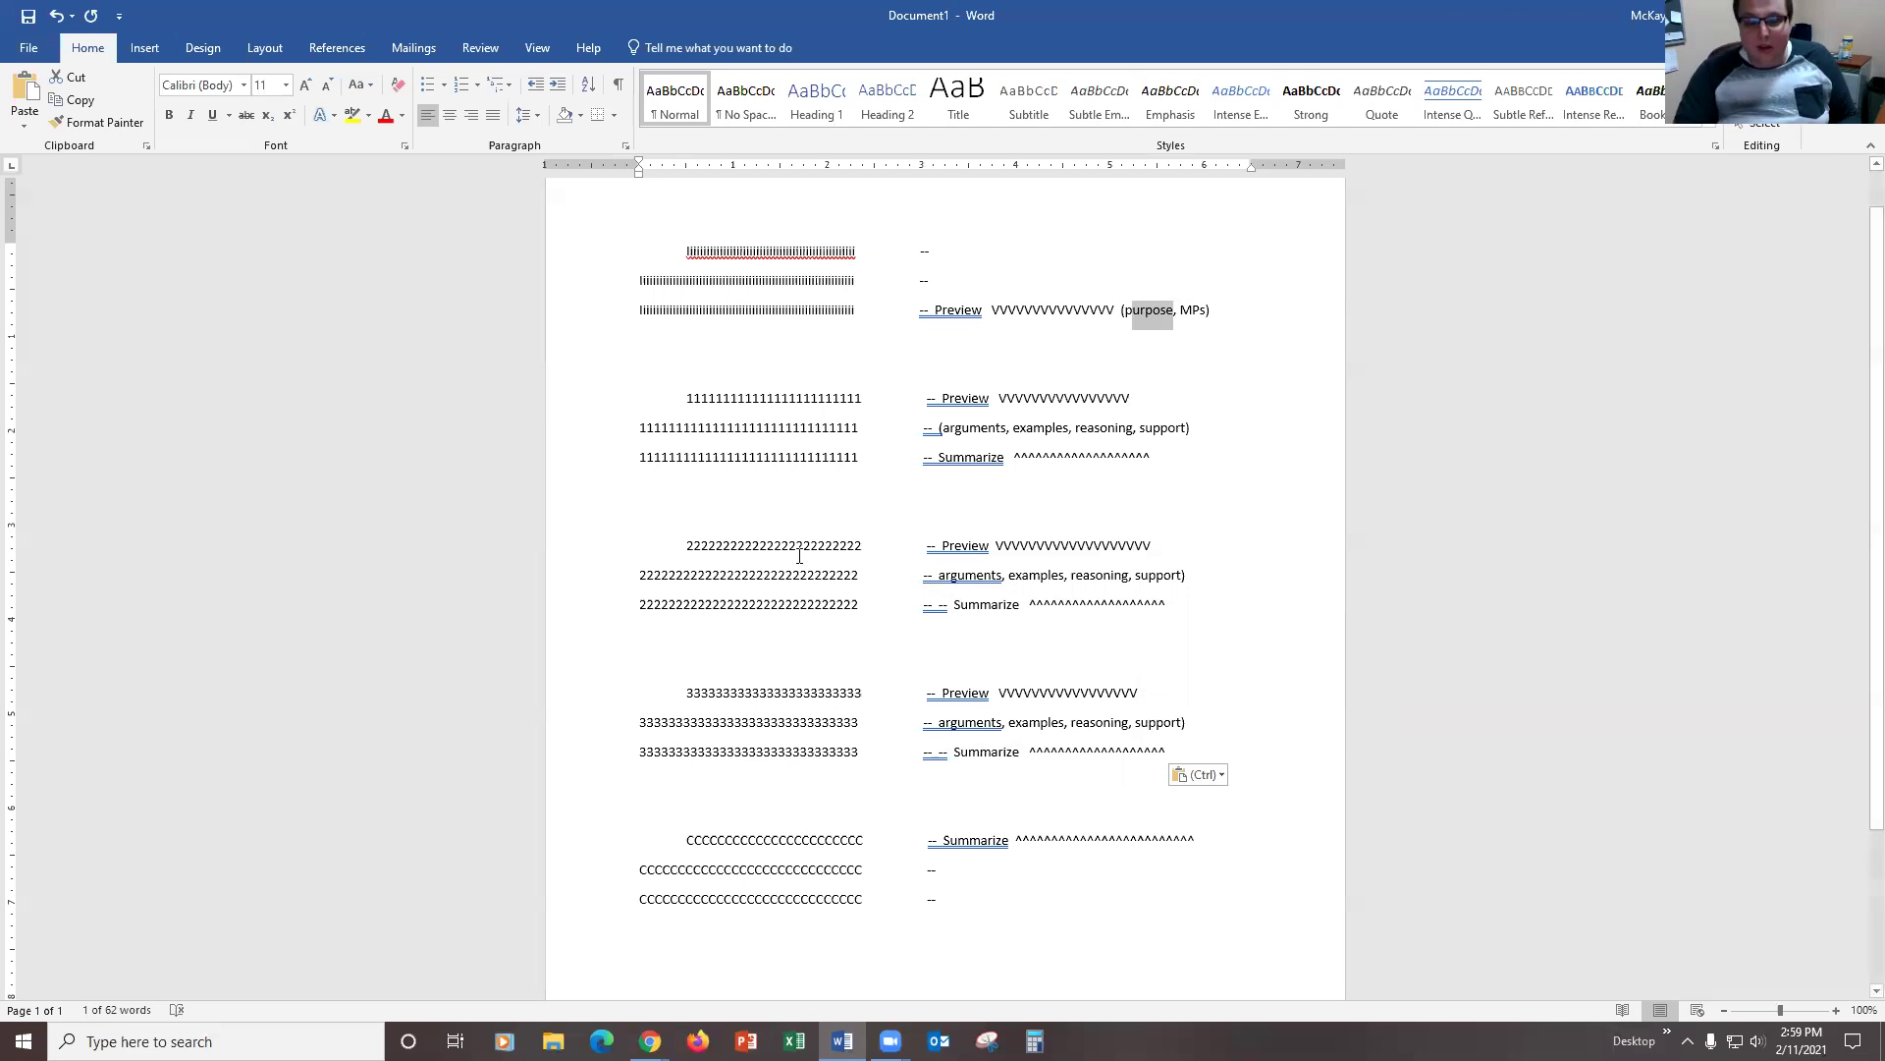
drag(718, 399, 1155, 758)
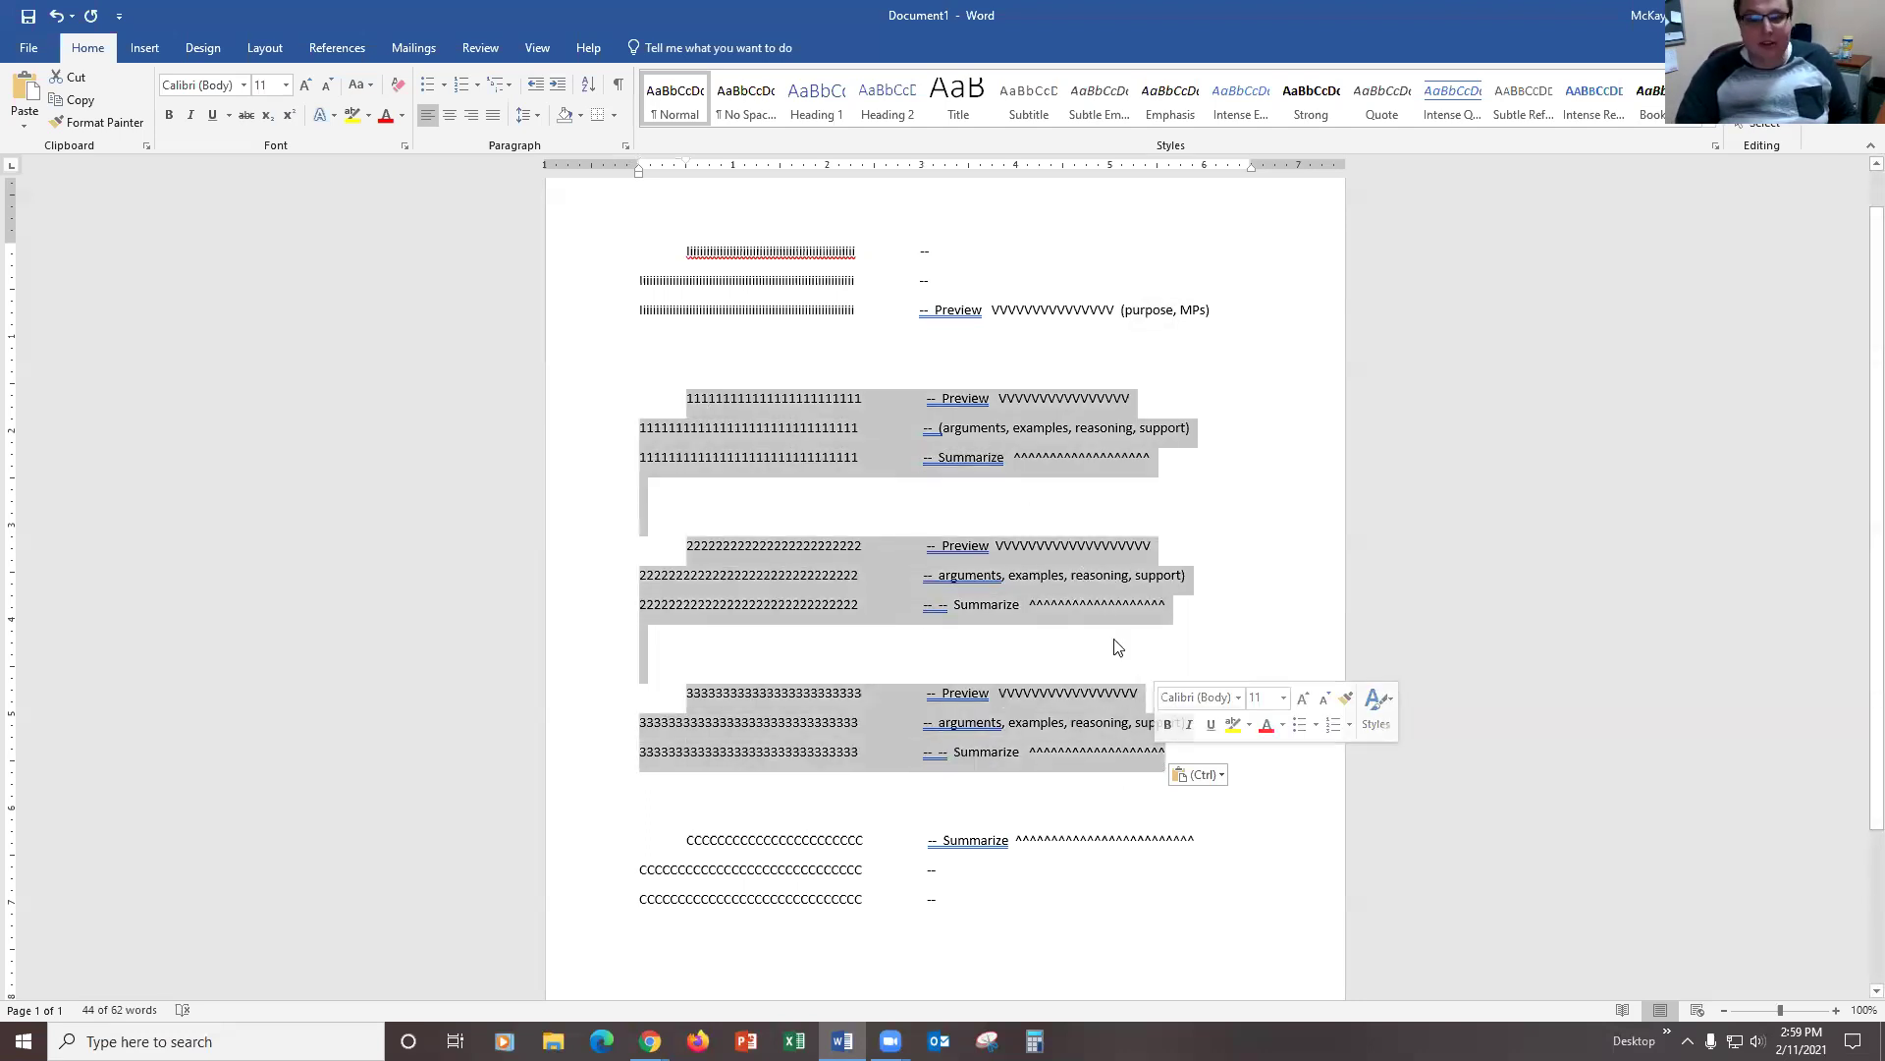
drag(940, 428, 1192, 429)
click(1087, 428)
drag(924, 457, 1148, 463)
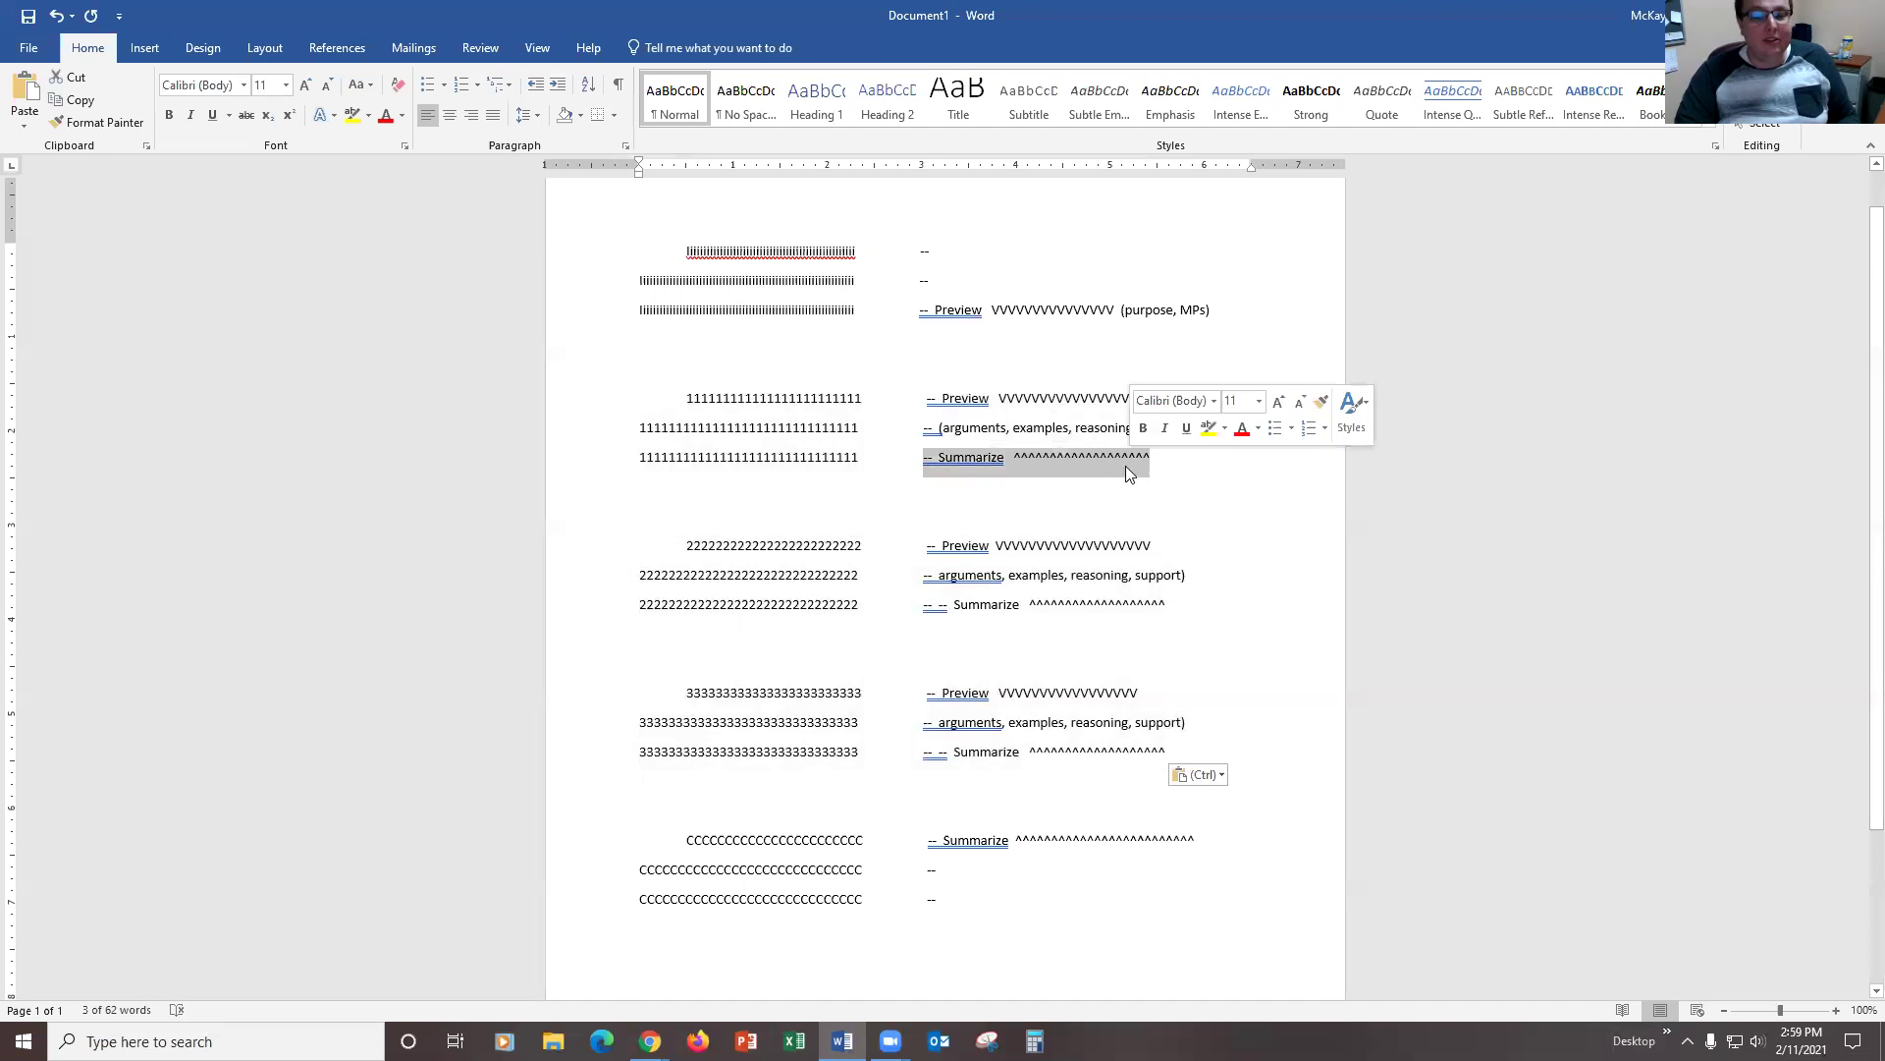
drag(926, 457, 963, 462)
click(814, 429)
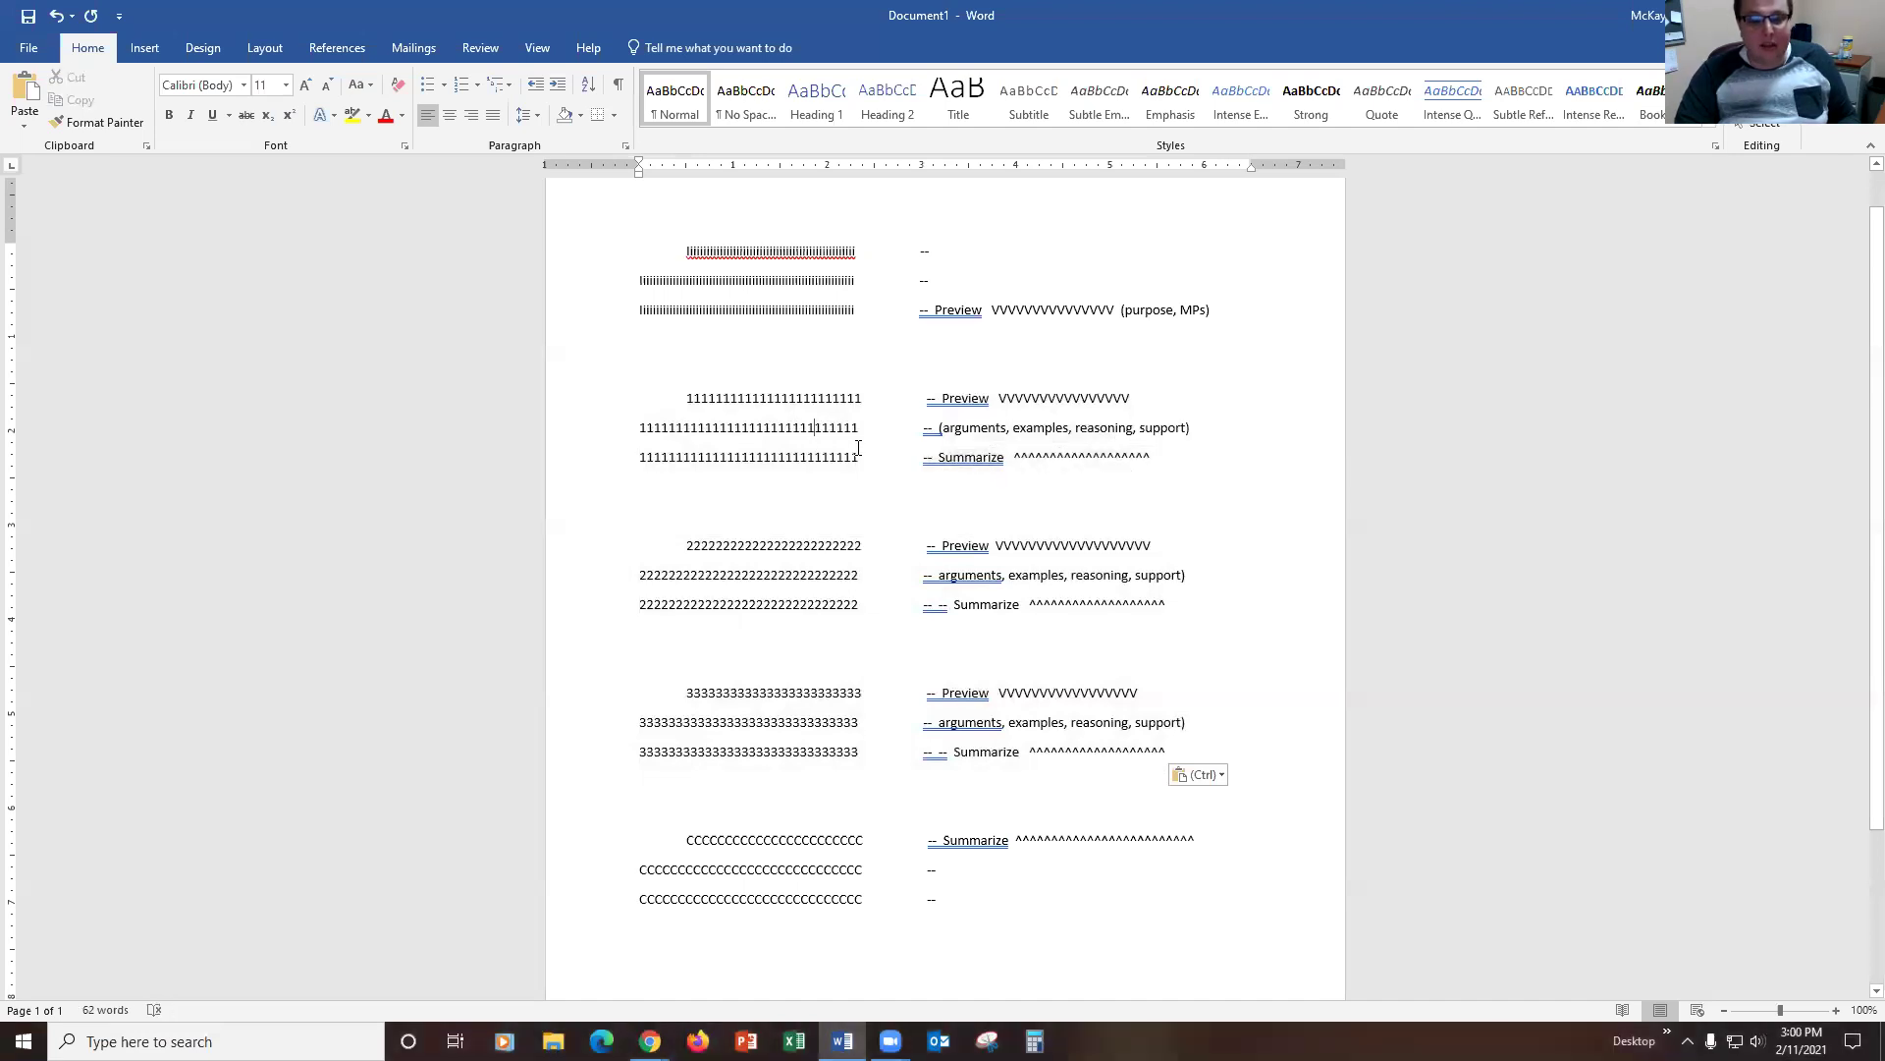
triple_click(1125, 398)
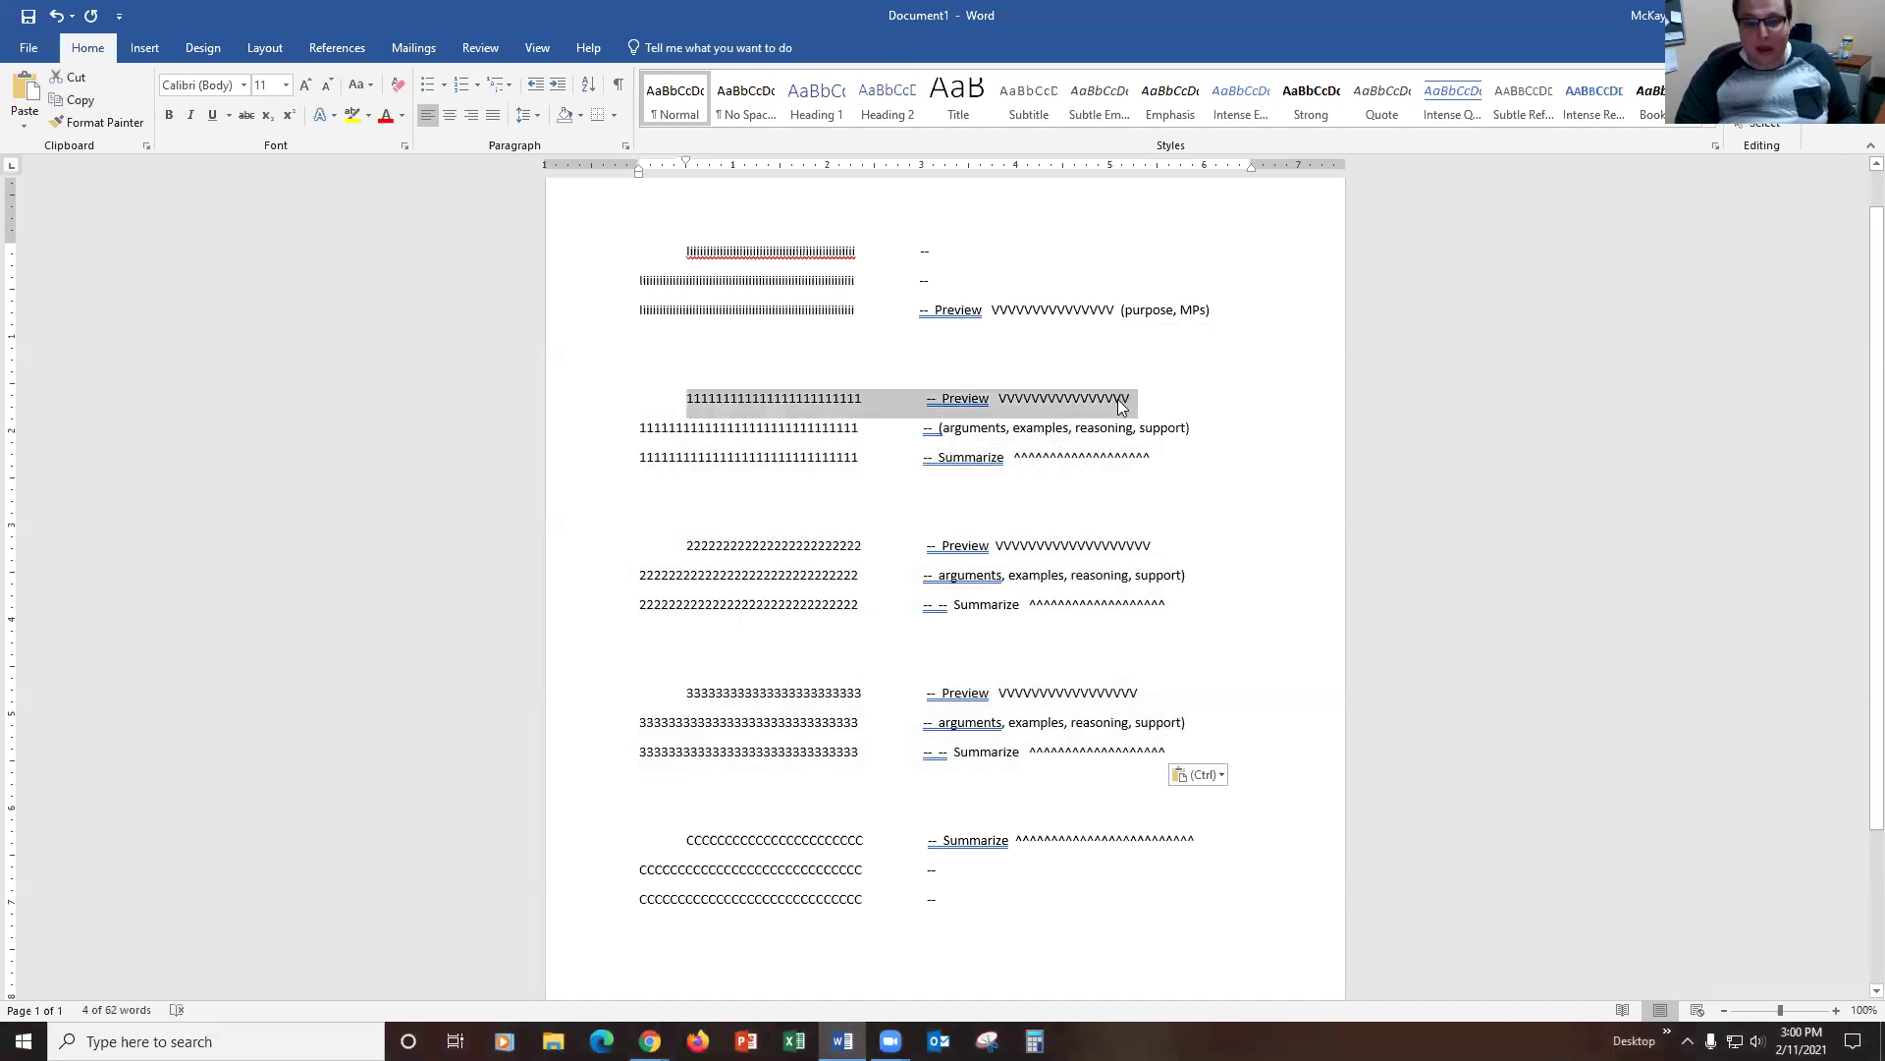
click(1123, 398)
drag(935, 312, 1147, 305)
drag(1031, 546, 1123, 779)
click(857, 864)
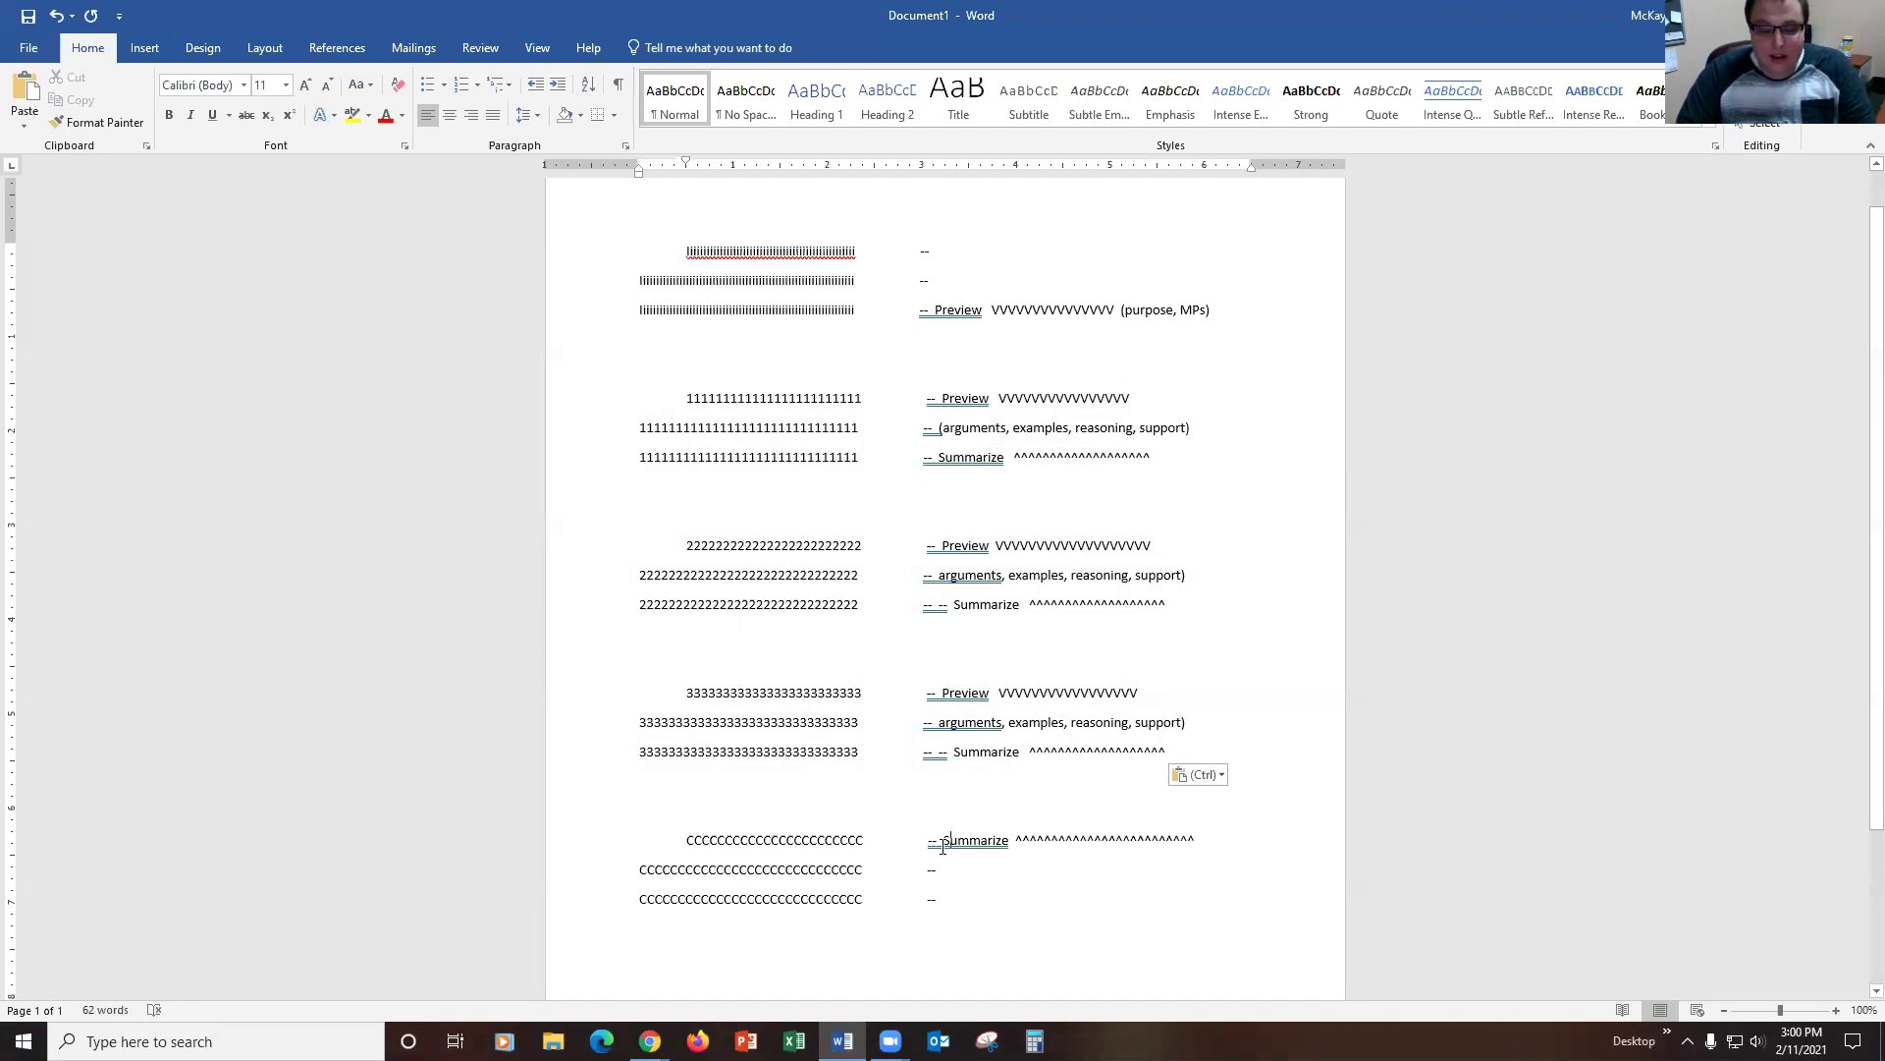
Step: Write 'Synthesis' on the second conclusion line, followed by a tab and a row of V's
drag(943, 840, 1196, 842)
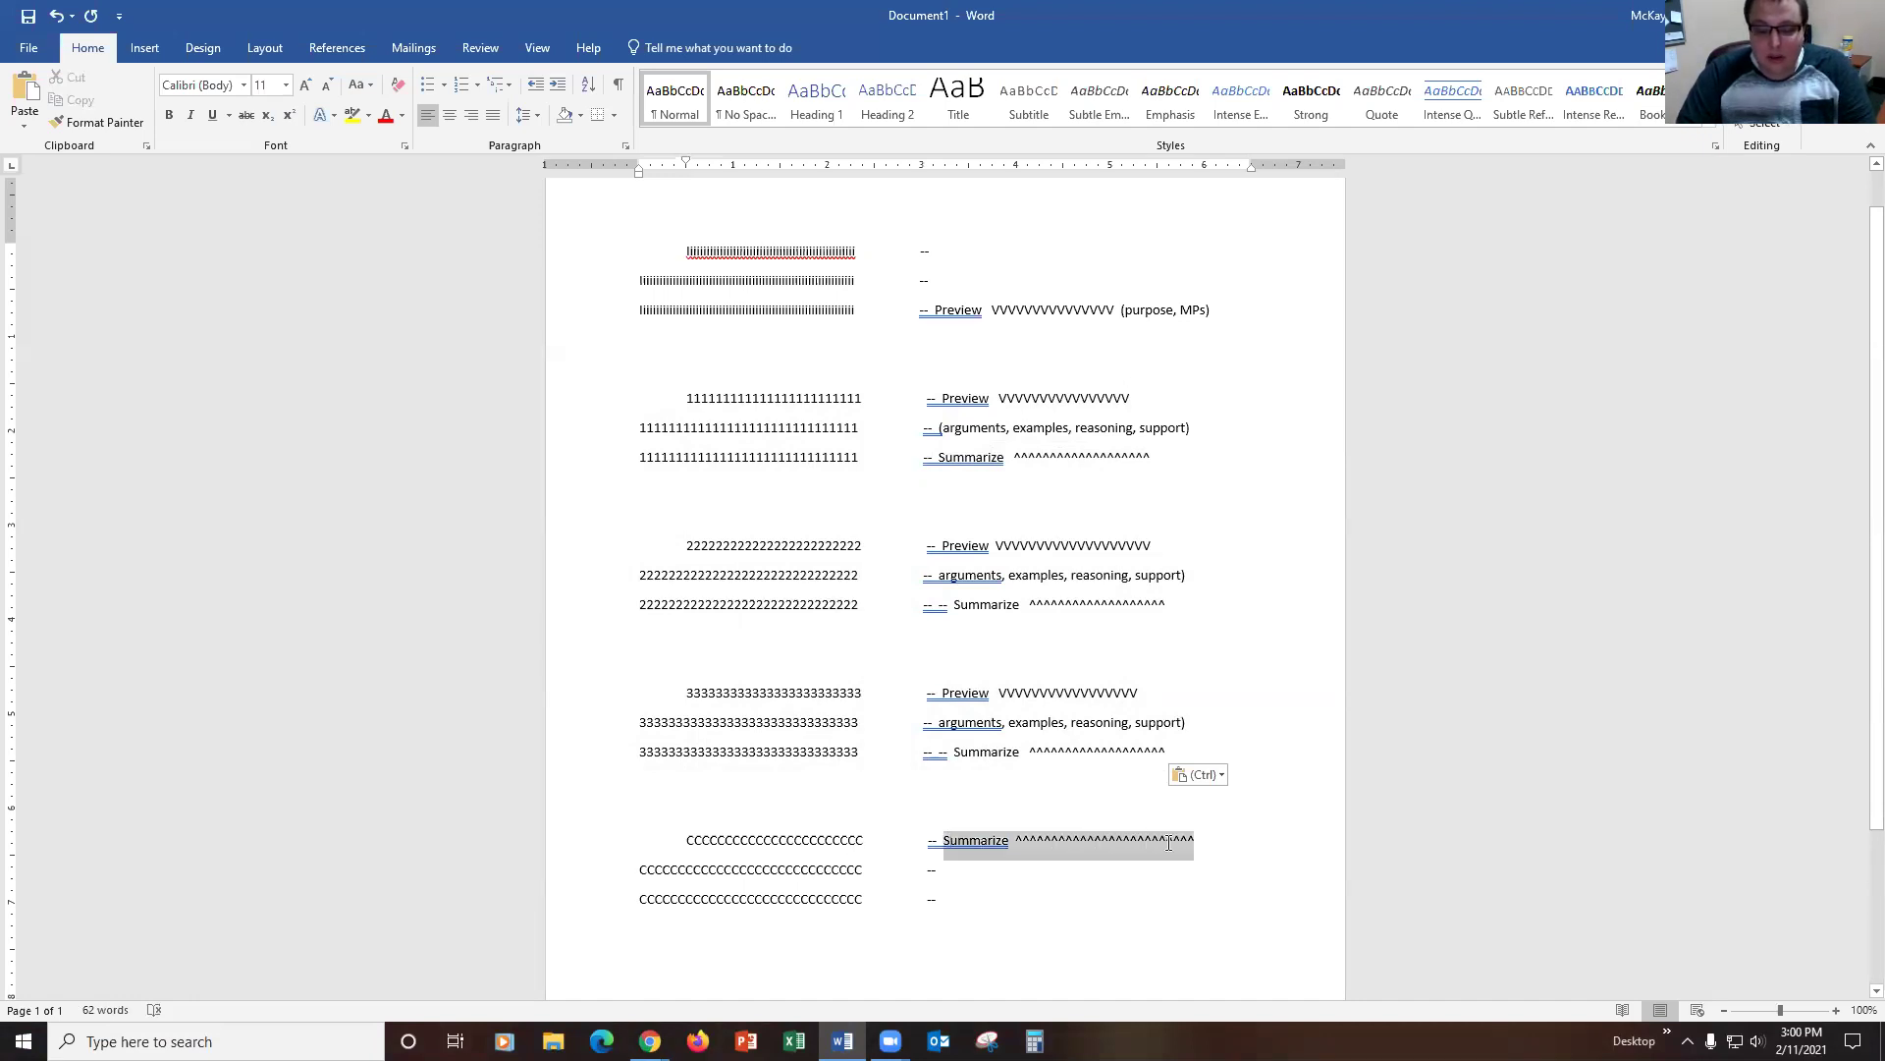
click(1022, 877)
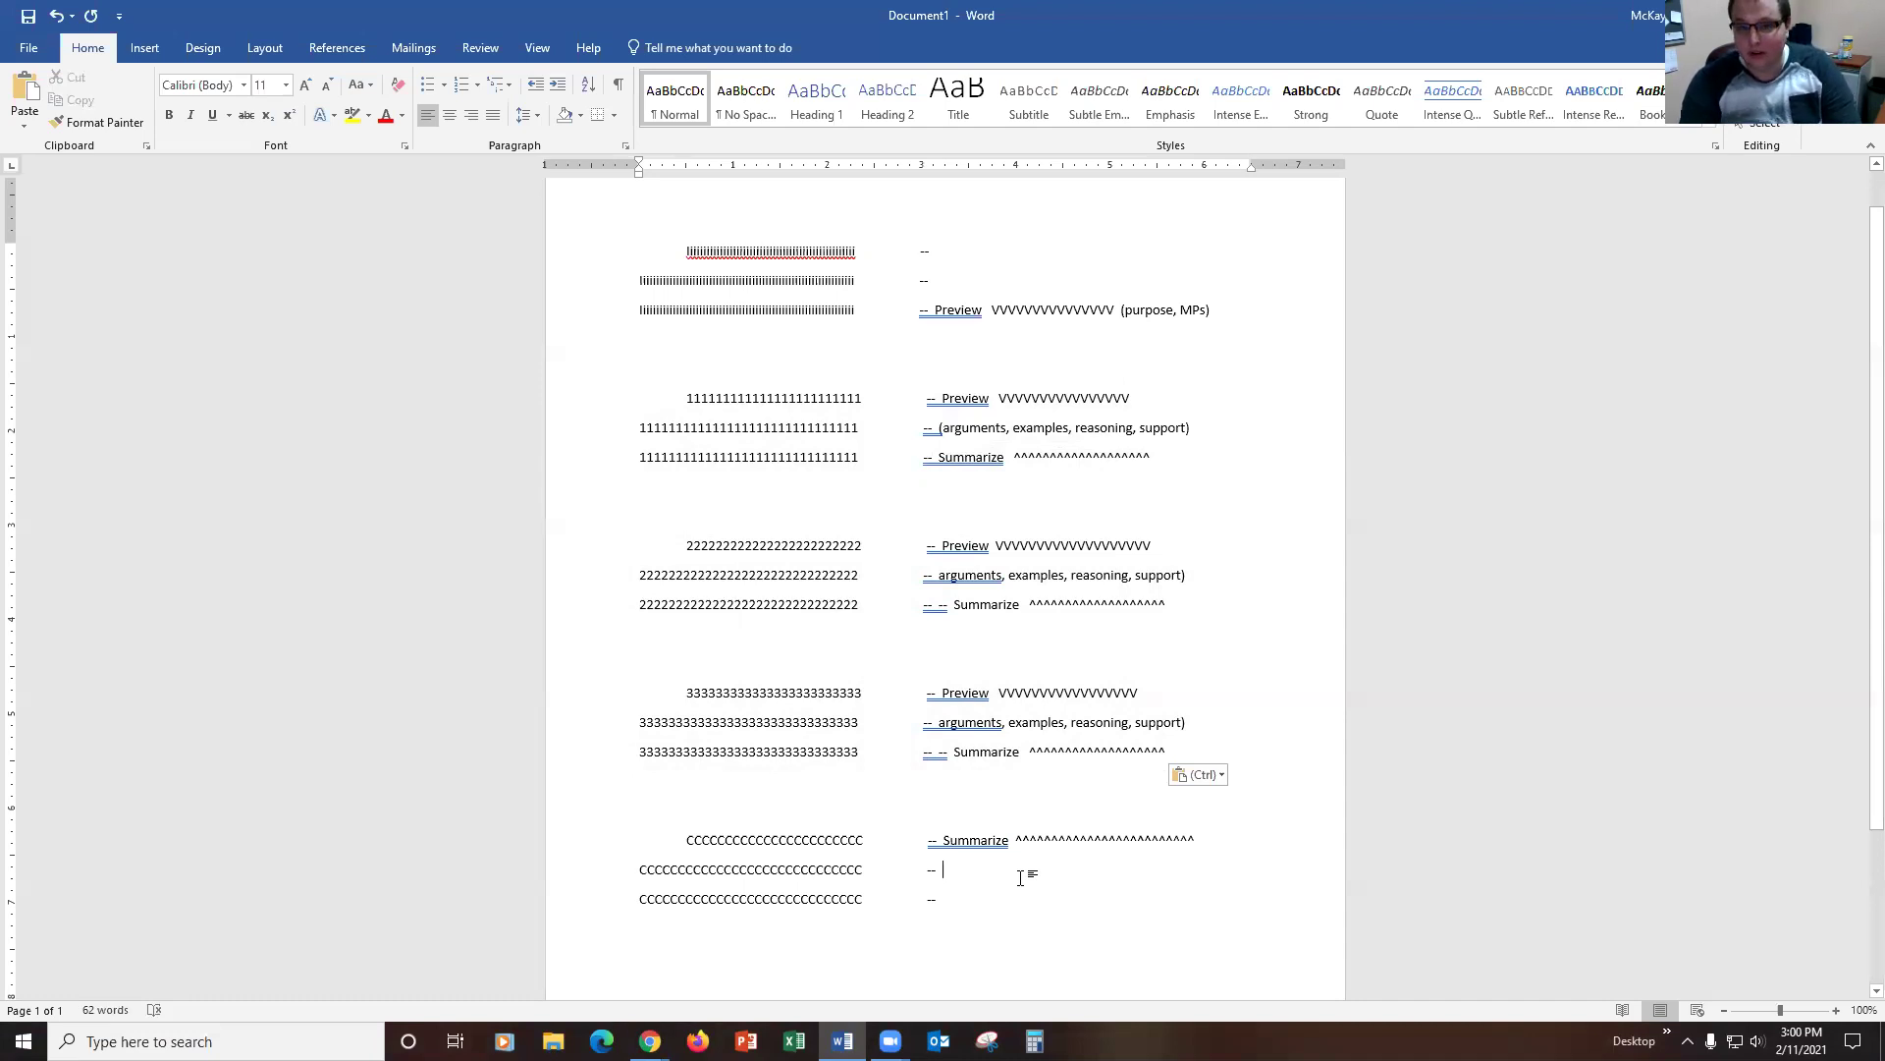
text(Synthesis)
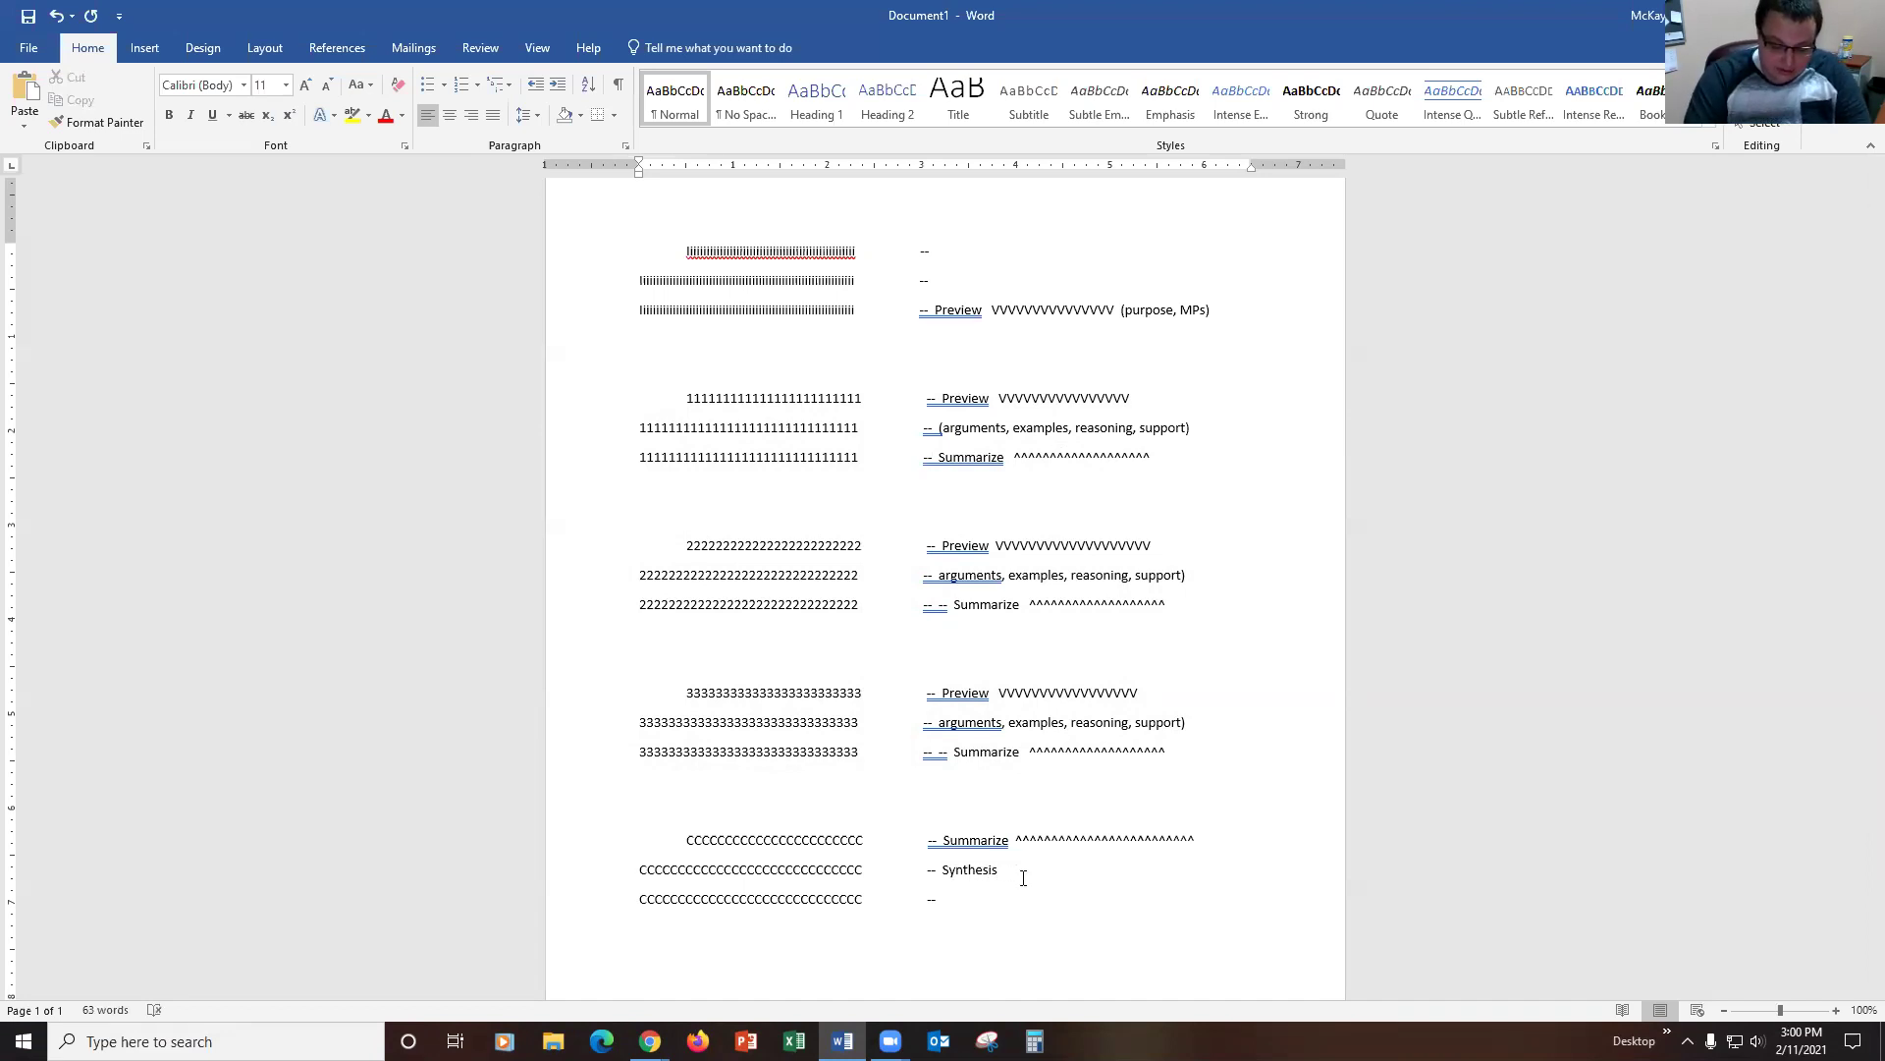
key(Tab)
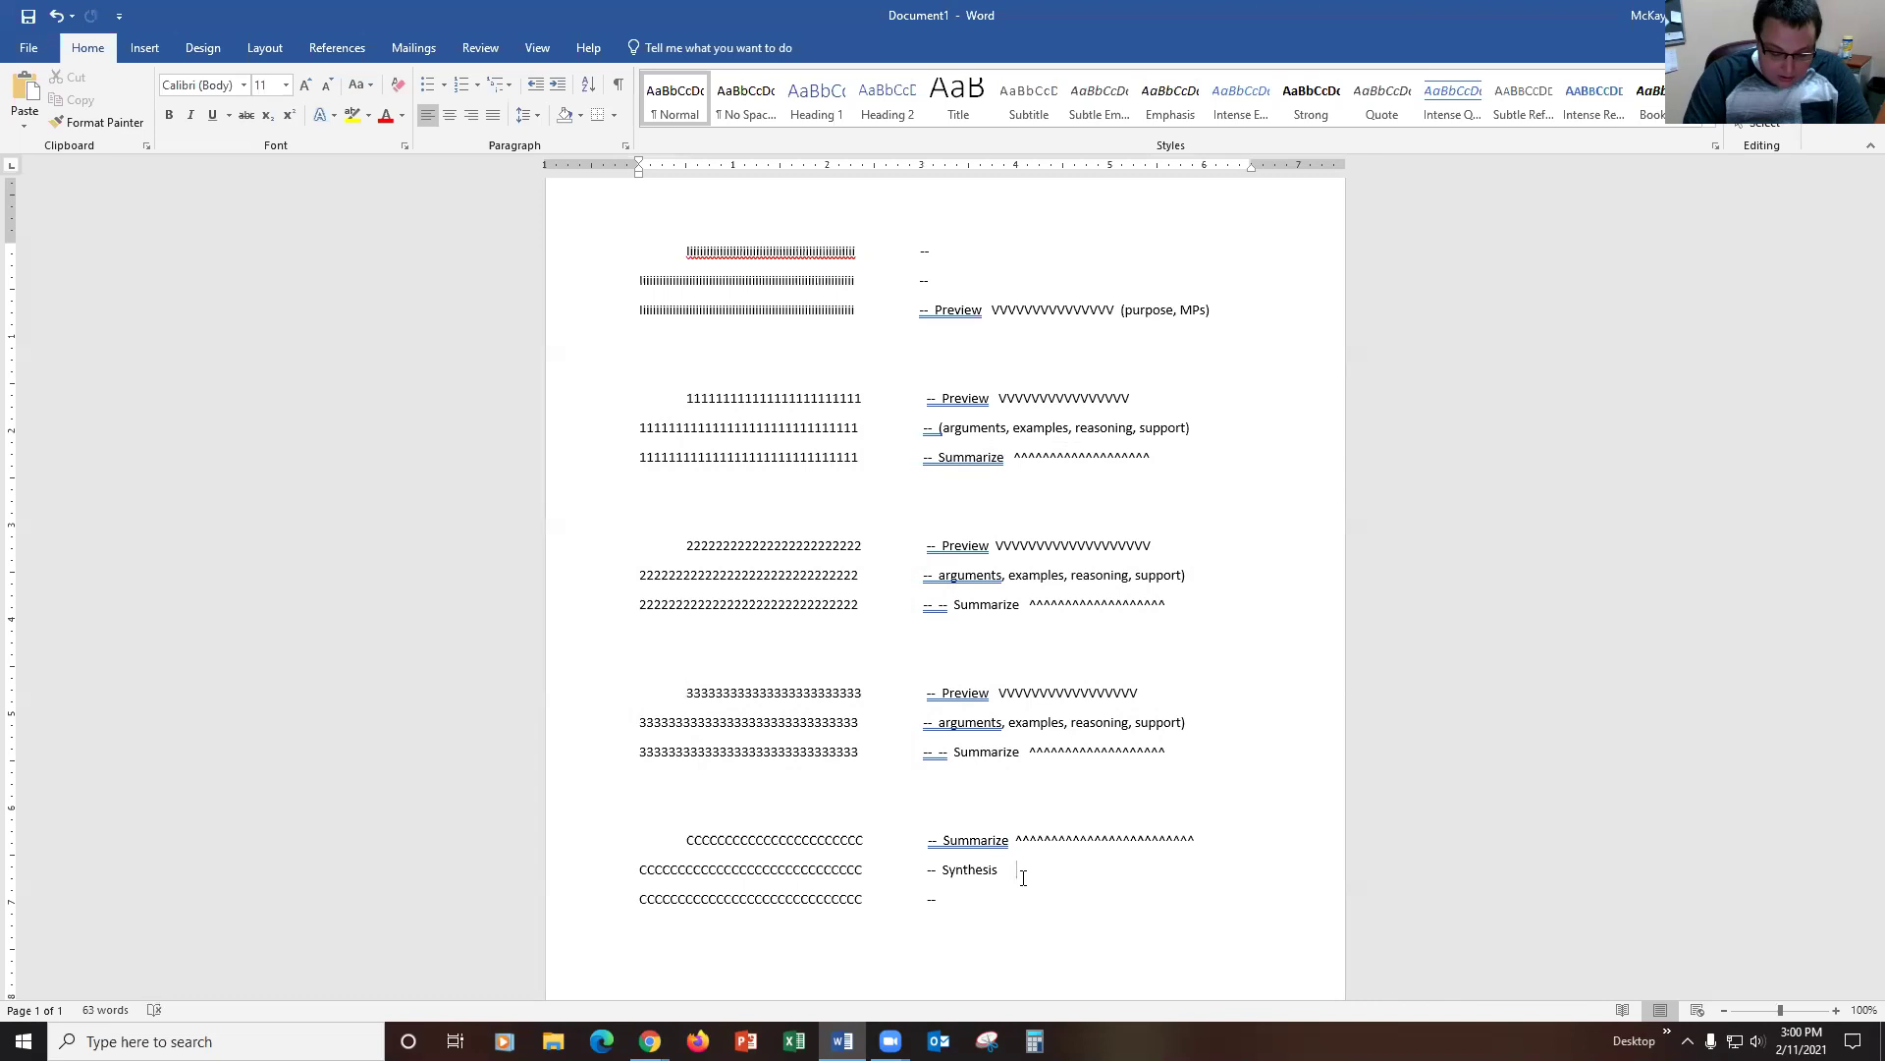
text(VVVVVVVVVVVVVVVVVVVVVVVVVVV)
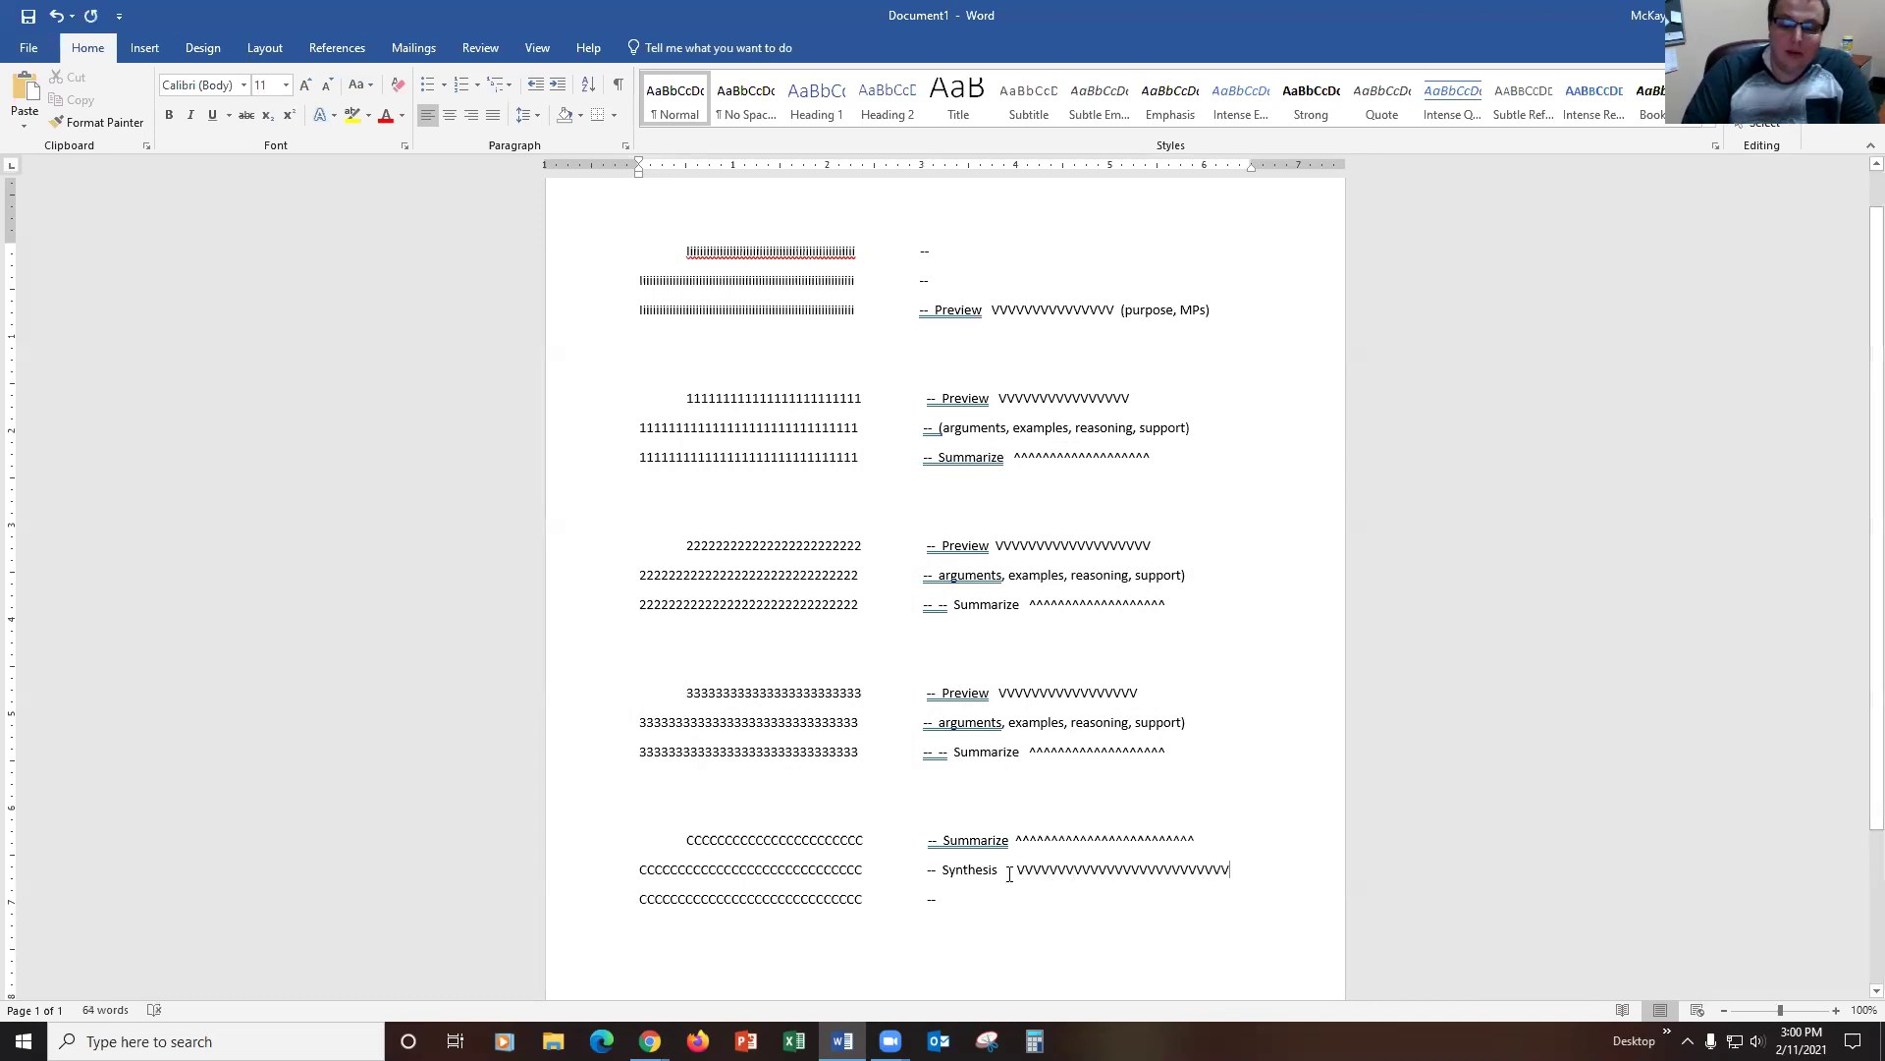
Step: Type '"SO what?"' on the last conclusion line
drag(945, 872, 1112, 880)
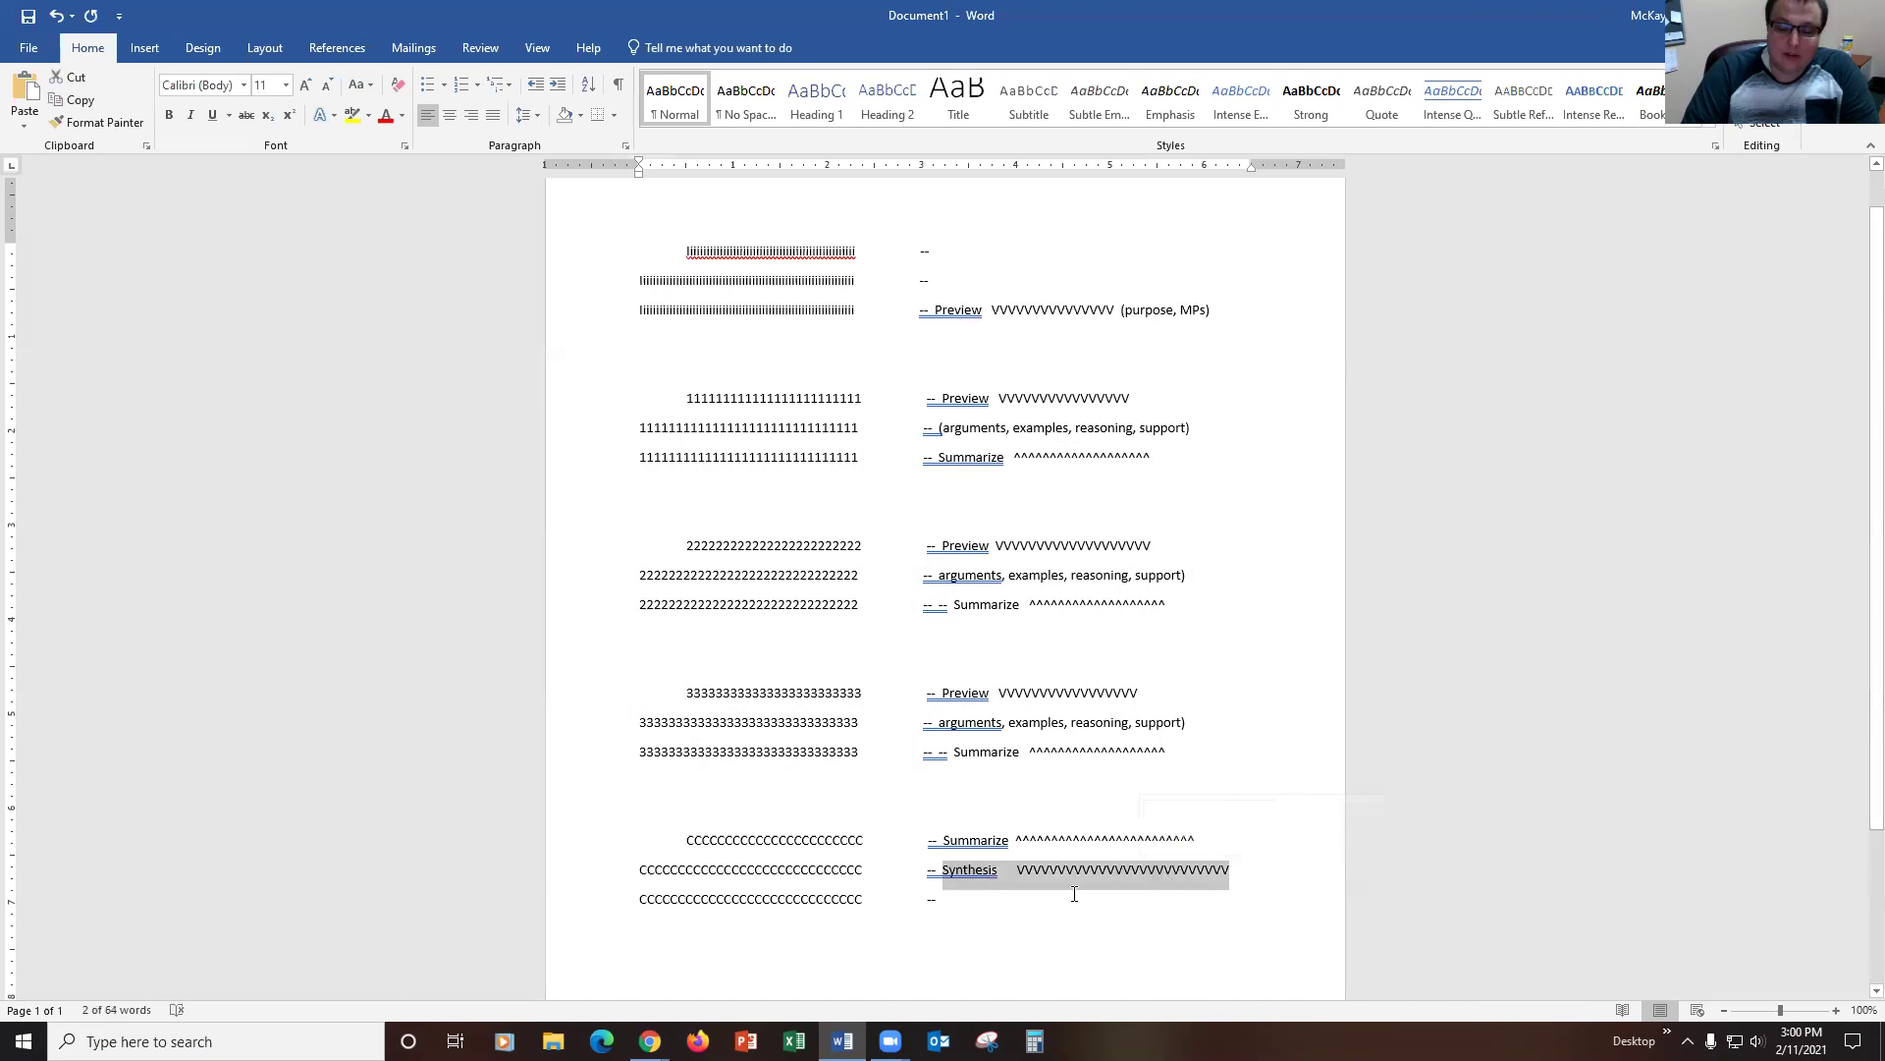
click(1086, 888)
text("SO what?")
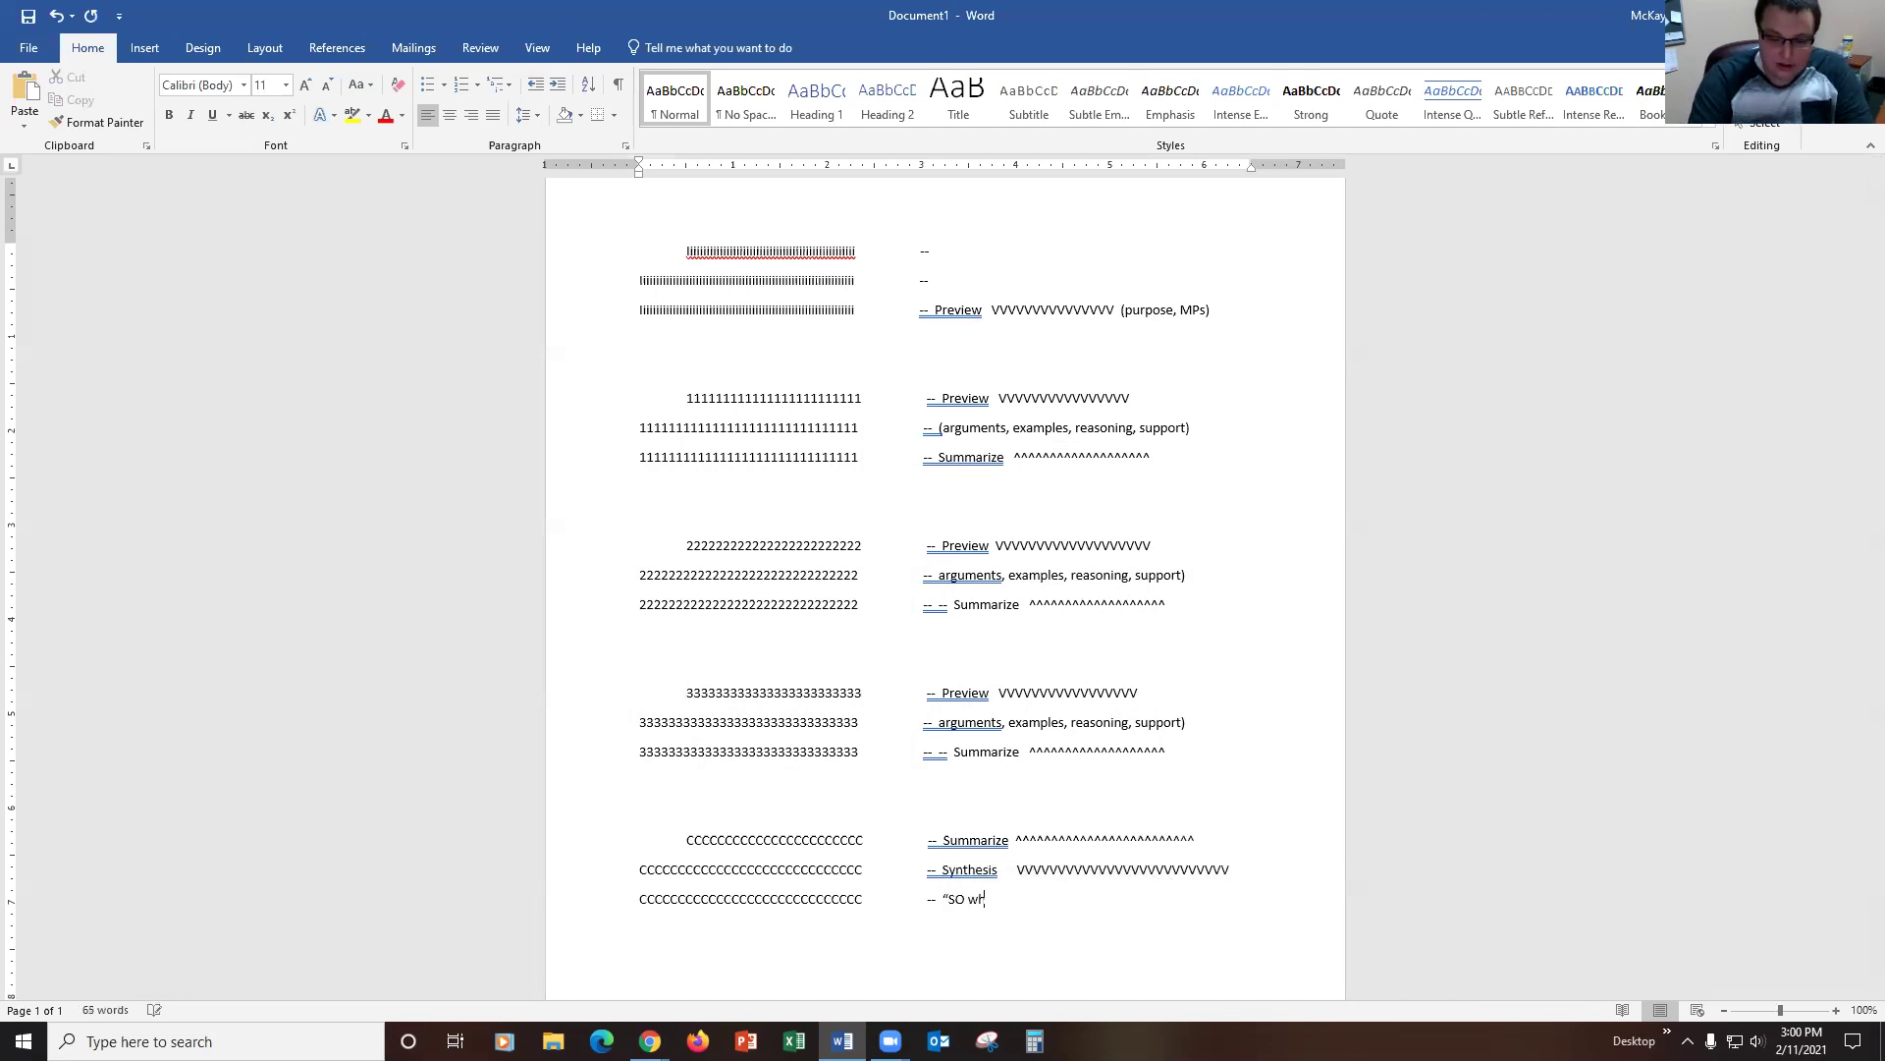